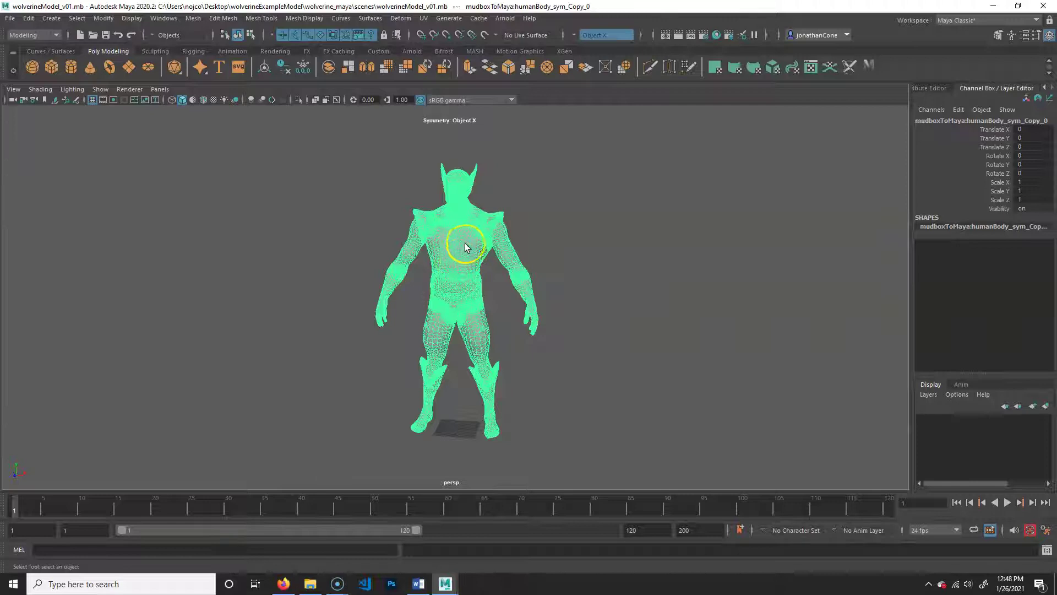
# Select the full body mesh of the character
pyautogui.click(519, 187)
pyautogui.click(464, 240)
pyautogui.click(739, 423)
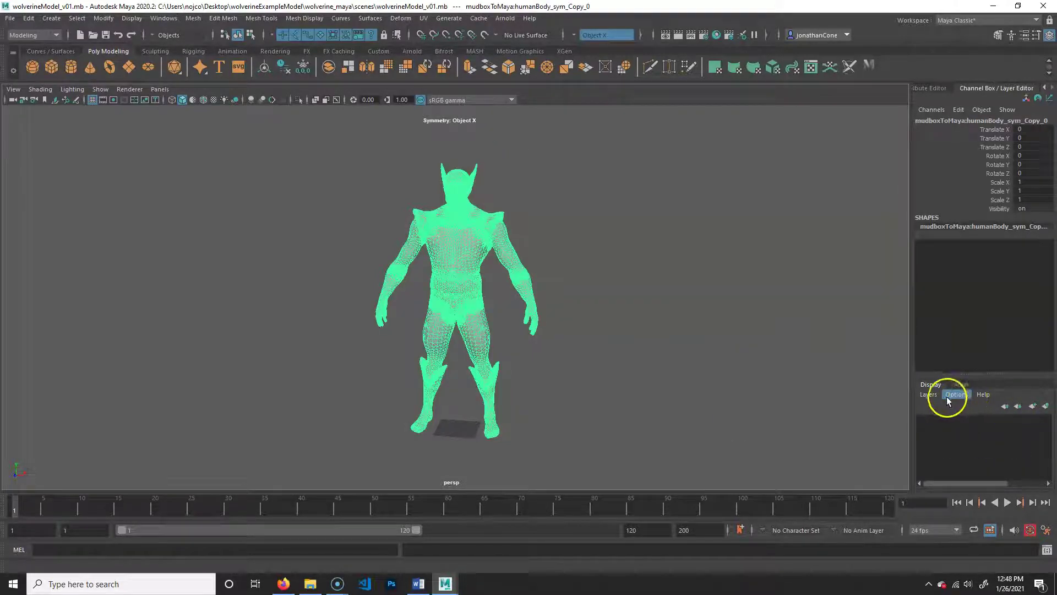
pyautogui.click(999, 34)
pyautogui.click(1024, 35)
pyautogui.click(1048, 35)
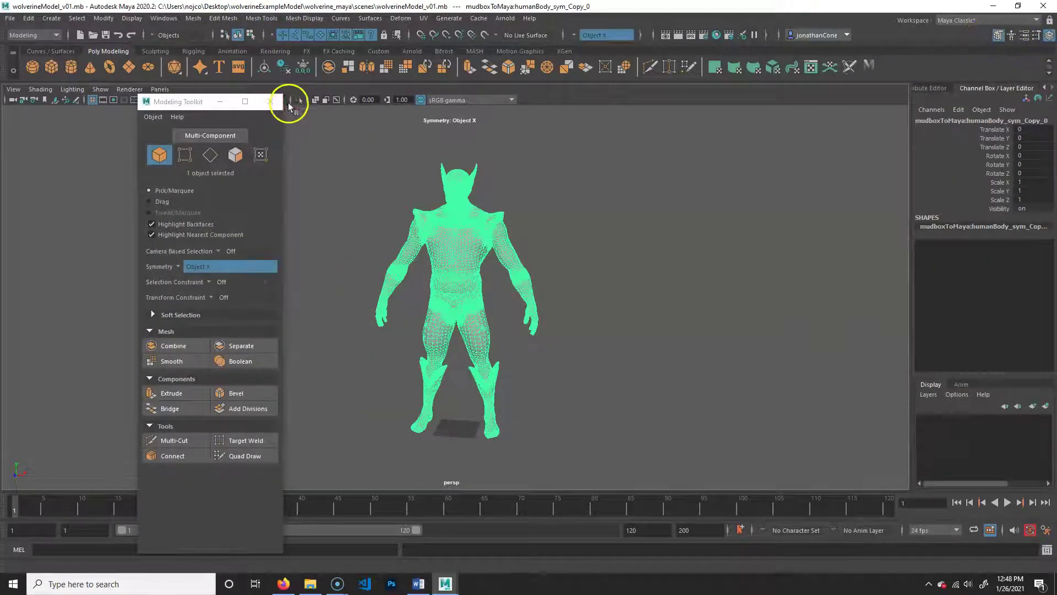
pyautogui.click(269, 101)
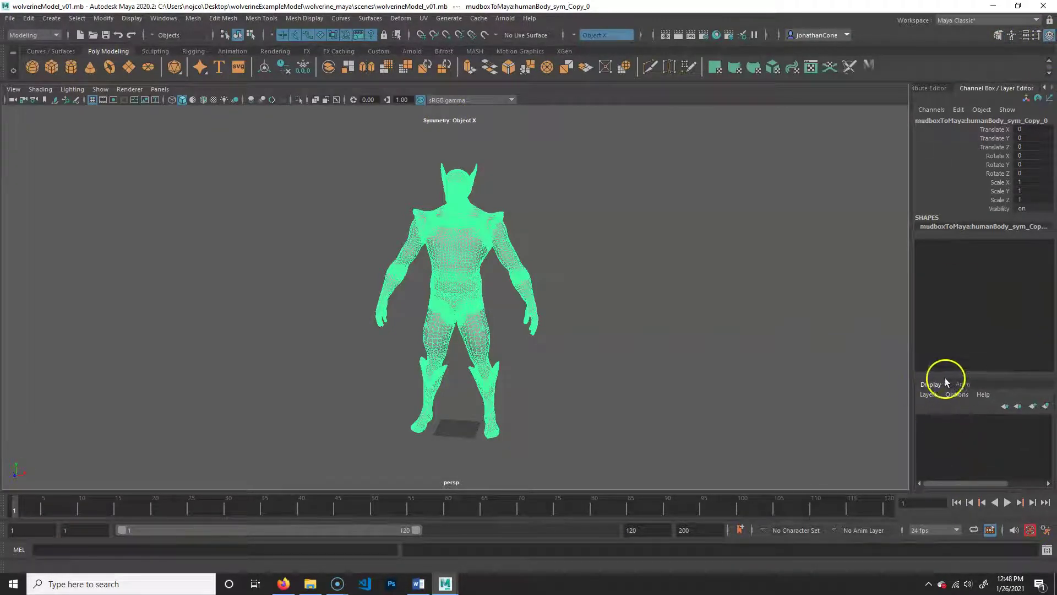
# Create a display layer from the selected body mesh, test its visibility toggle, and check its edit options without changing them
pyautogui.click(1046, 408)
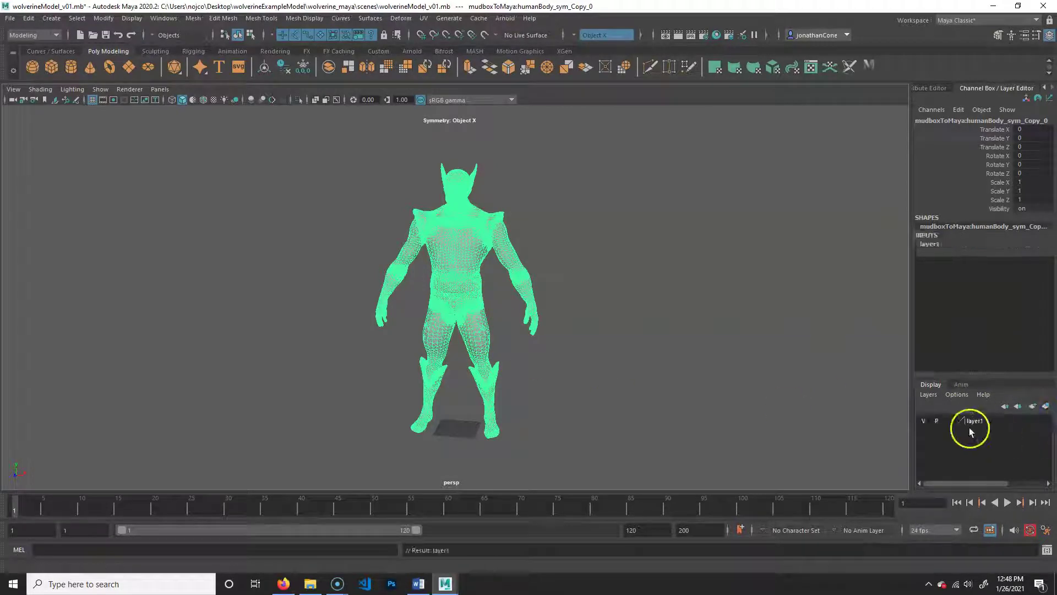
pyautogui.click(924, 421)
pyautogui.click(924, 420)
pyautogui.click(924, 419)
pyautogui.click(925, 419)
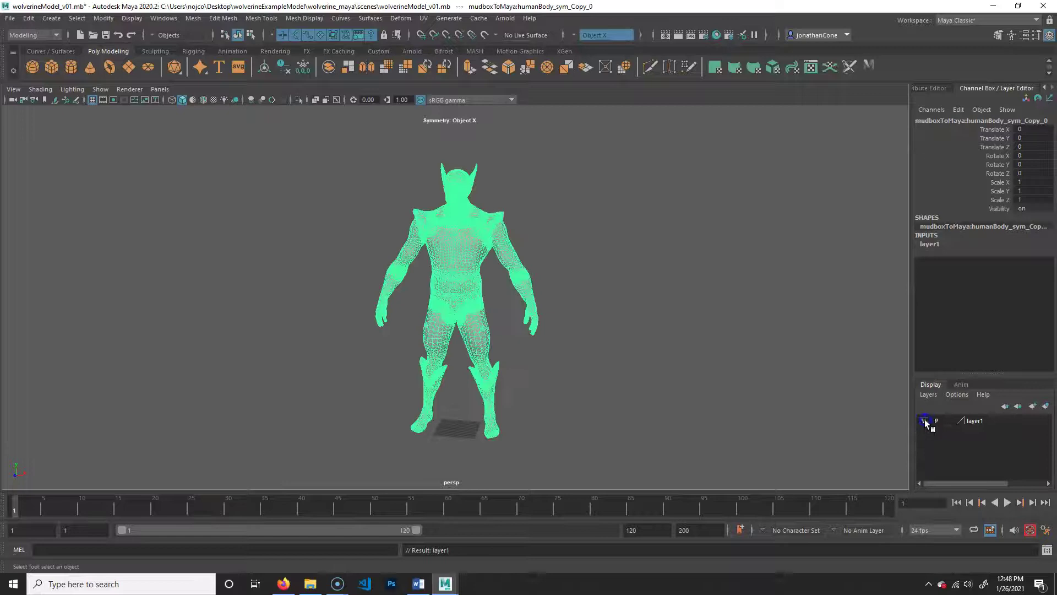
pyautogui.doubleClick(982, 420)
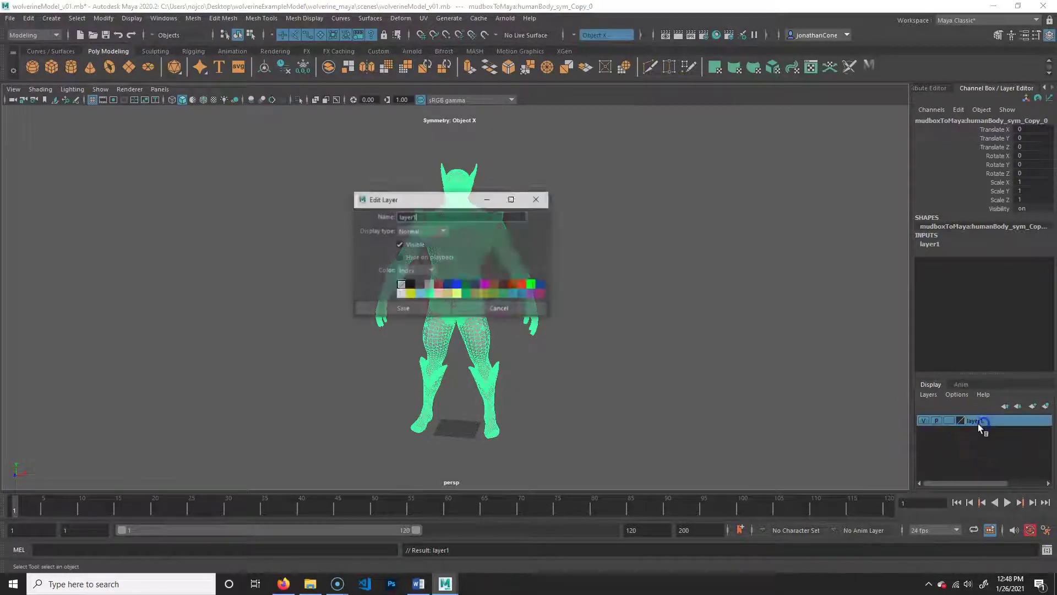
pyautogui.click(498, 308)
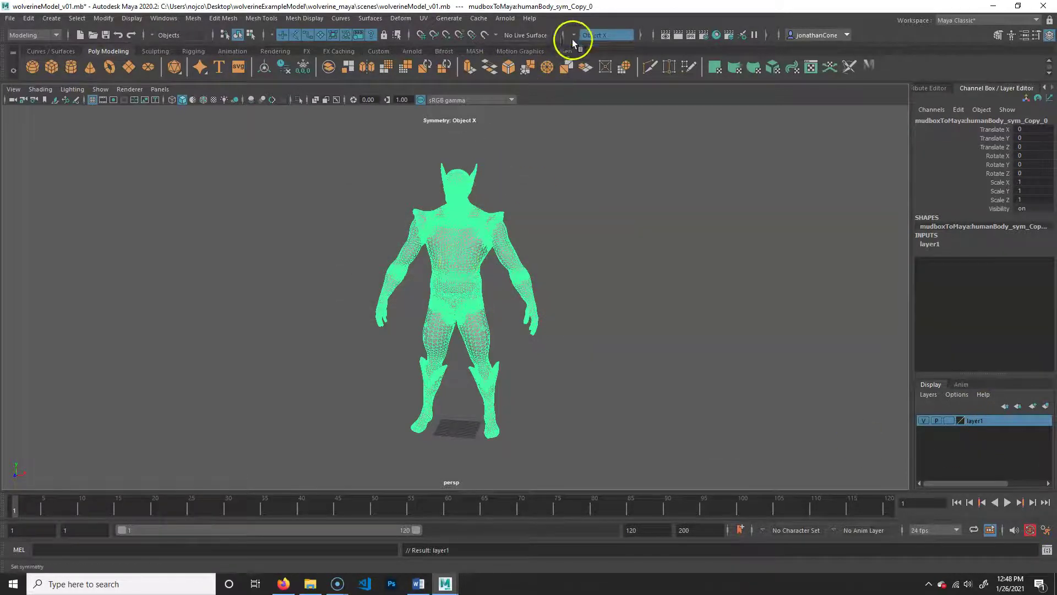
# Set the modelling symmetry to Object X
pyautogui.click(604, 35)
pyautogui.click(610, 51)
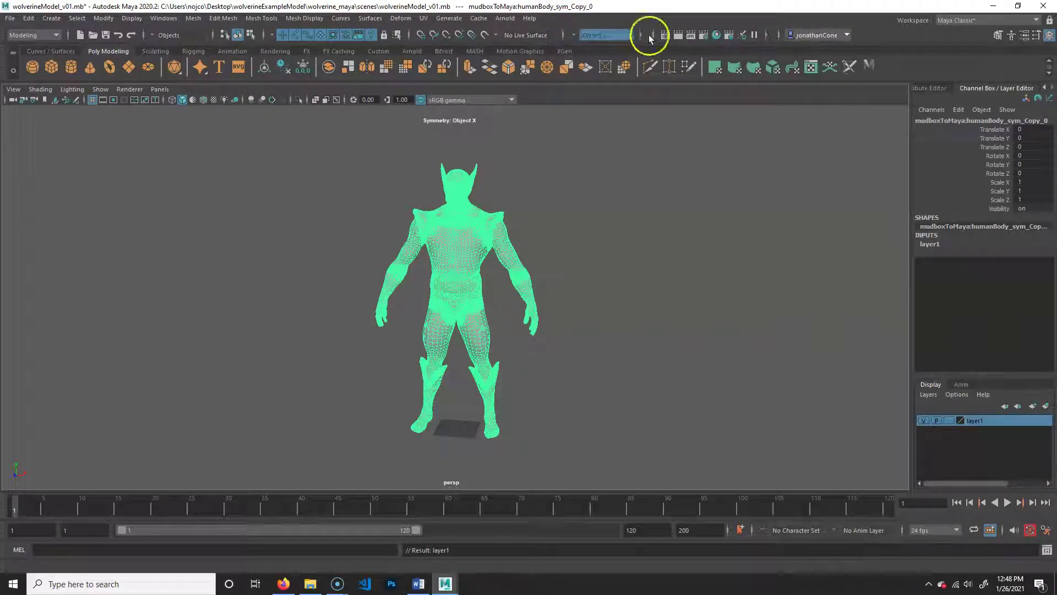
pyautogui.click(642, 35)
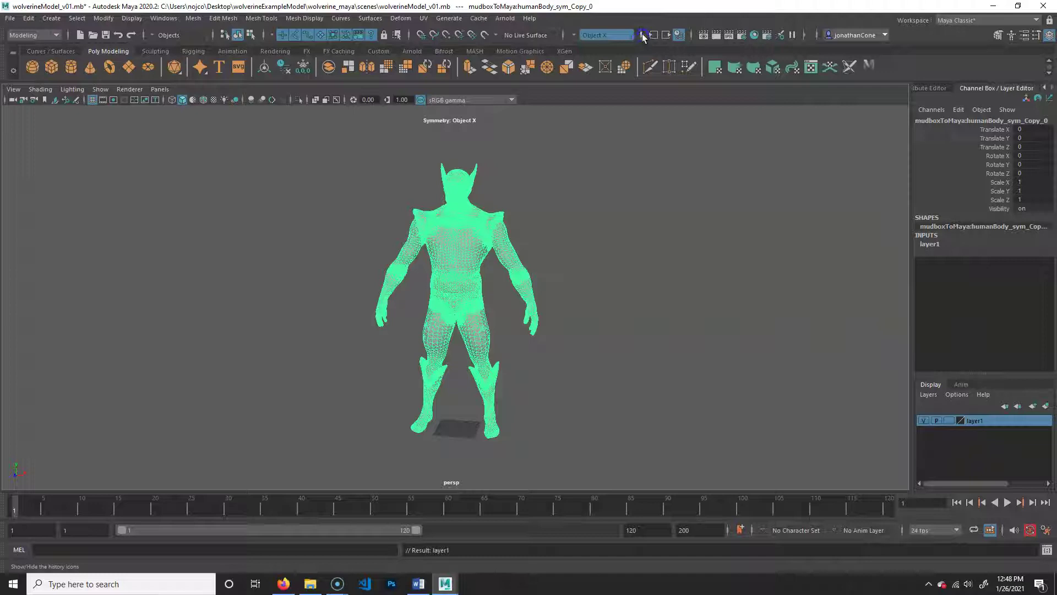
pyautogui.click(642, 36)
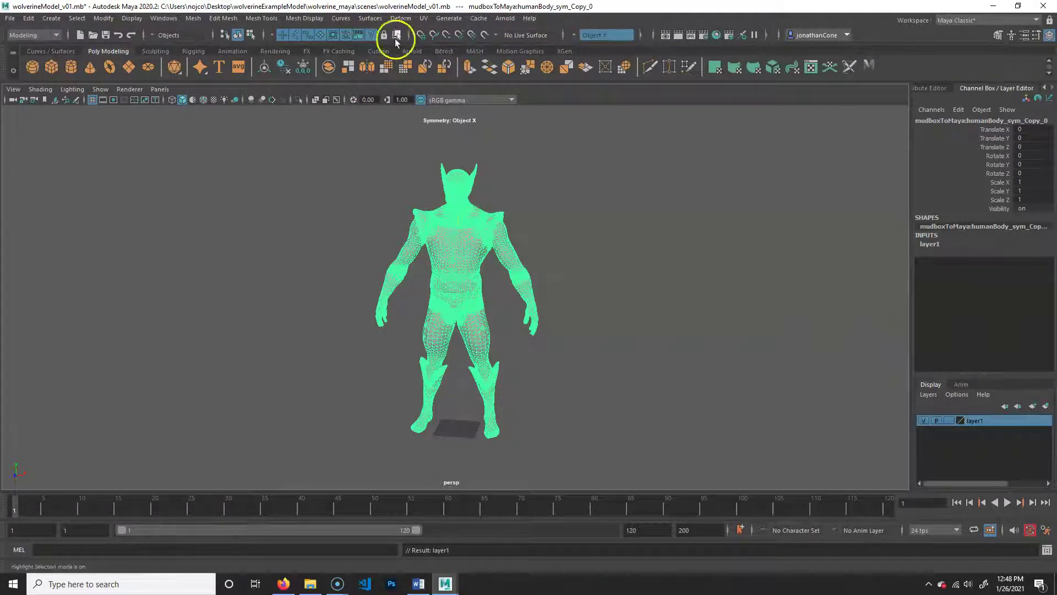
# Make the body mesh a live surface and test that it can no longer be selected
pyautogui.click(485, 37)
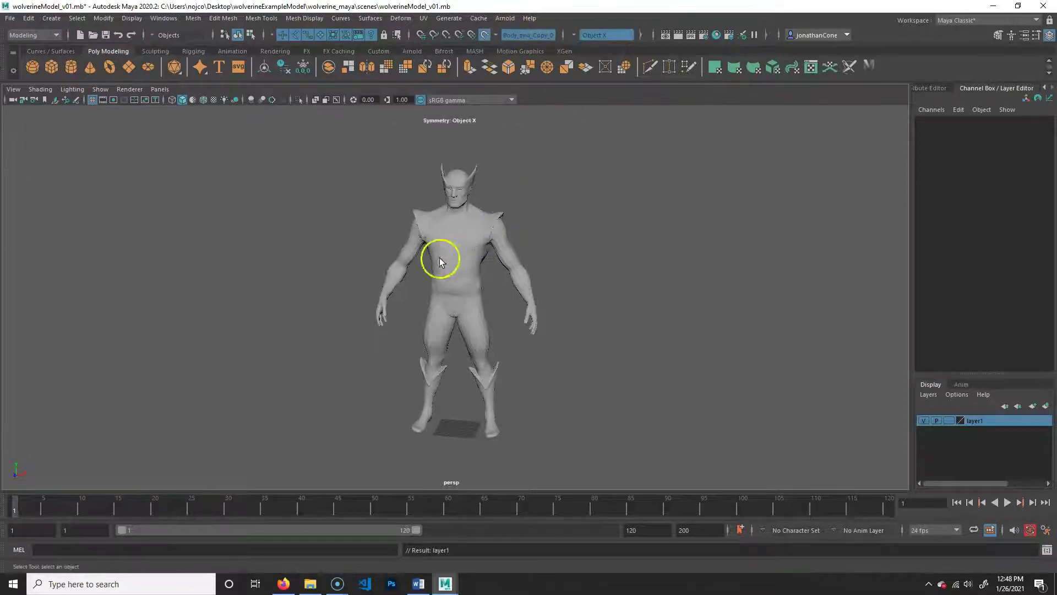
pyautogui.moveTo(410, 237); pyautogui.dragTo(470, 242)
pyautogui.click(416, 223)
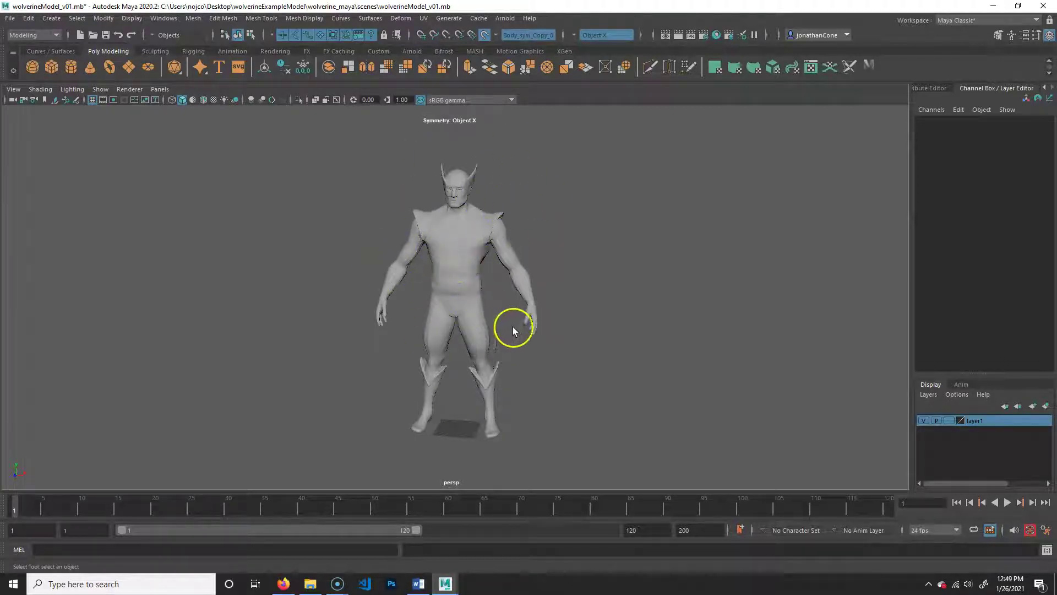
# Open the Modeling Toolkit, dock it beside the Channel Box and widen the docked panel
pyautogui.keyDown('alt'); pyautogui.moveTo(408, 270); pyautogui.dragTo(514, 194, button='right'); pyautogui.keyUp('alt')
pyautogui.keyDown('alt'); pyautogui.moveTo(515, 194); pyautogui.dragTo(493, 302, button='middle'); pyautogui.keyUp('alt')
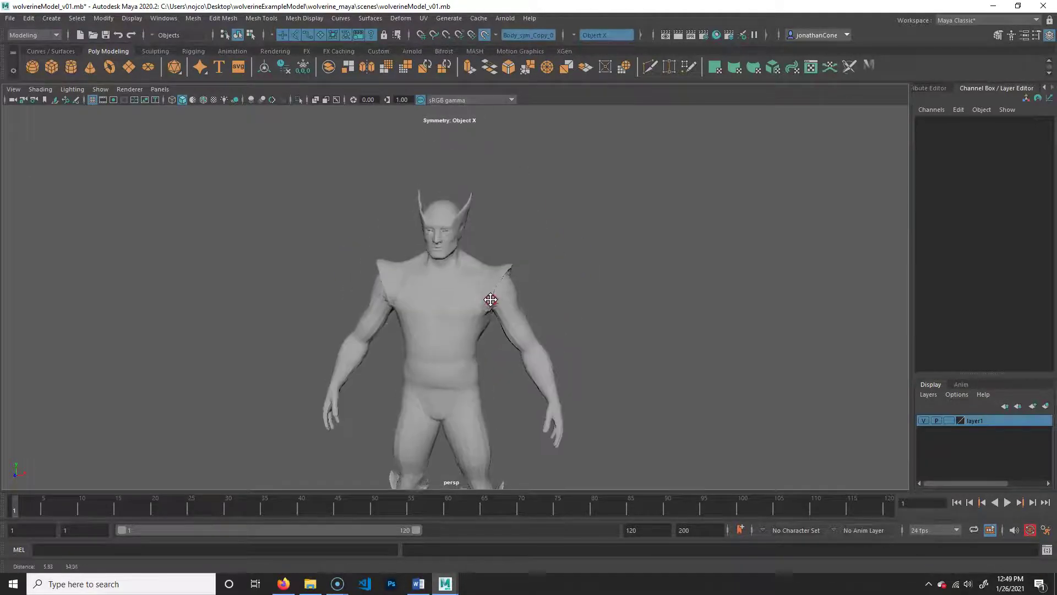
pyautogui.keyDown('alt'); pyautogui.moveTo(494, 302); pyautogui.dragTo(505, 270, button='right'); pyautogui.keyUp('alt')
pyautogui.keyDown('alt'); pyautogui.moveTo(483, 296); pyautogui.dragTo(503, 401, button='middle'); pyautogui.keyUp('alt')
pyautogui.keyDown('alt'); pyautogui.moveTo(503, 401); pyautogui.dragTo(512, 396, button='right'); pyautogui.keyUp('alt')
pyautogui.keyDown('alt'); pyautogui.moveTo(494, 394); pyautogui.dragTo(494, 349, button='middle'); pyautogui.keyUp('alt')
pyautogui.scroll(-3, 618, 256)
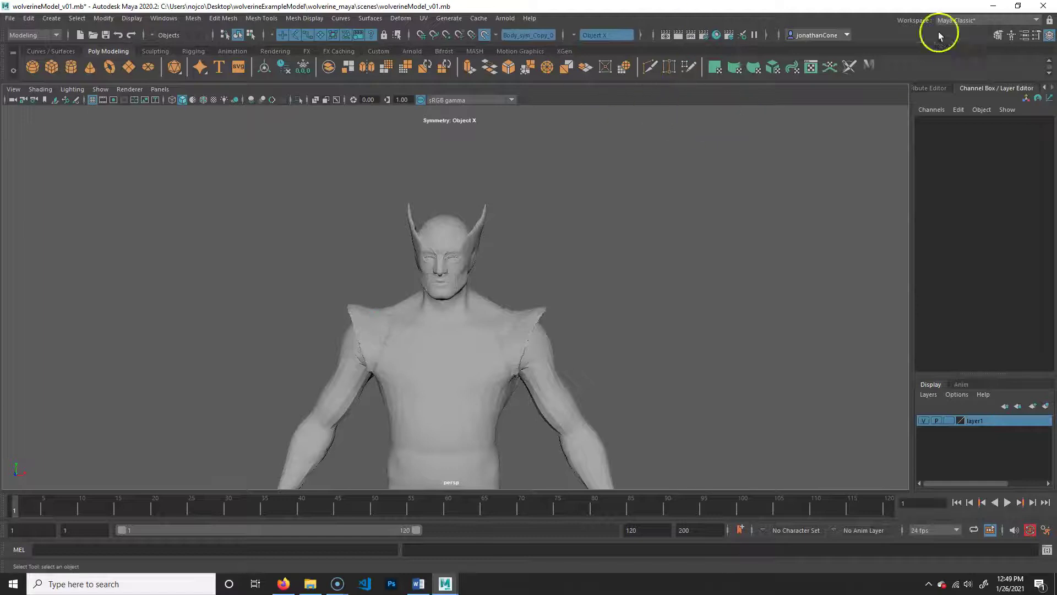
pyautogui.click(998, 36)
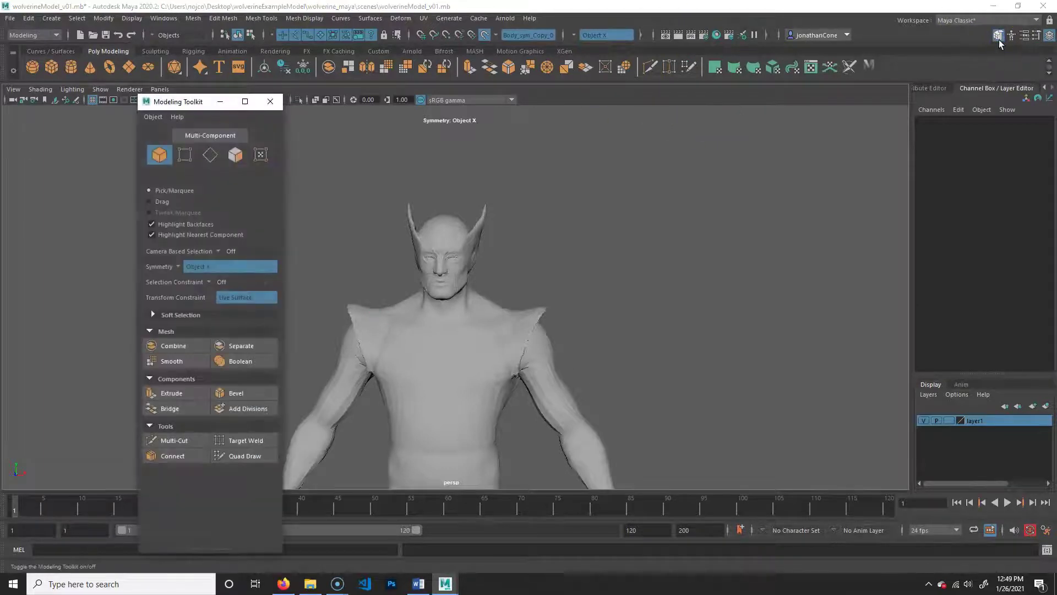
pyautogui.moveTo(190, 102); pyautogui.dragTo(985, 90)
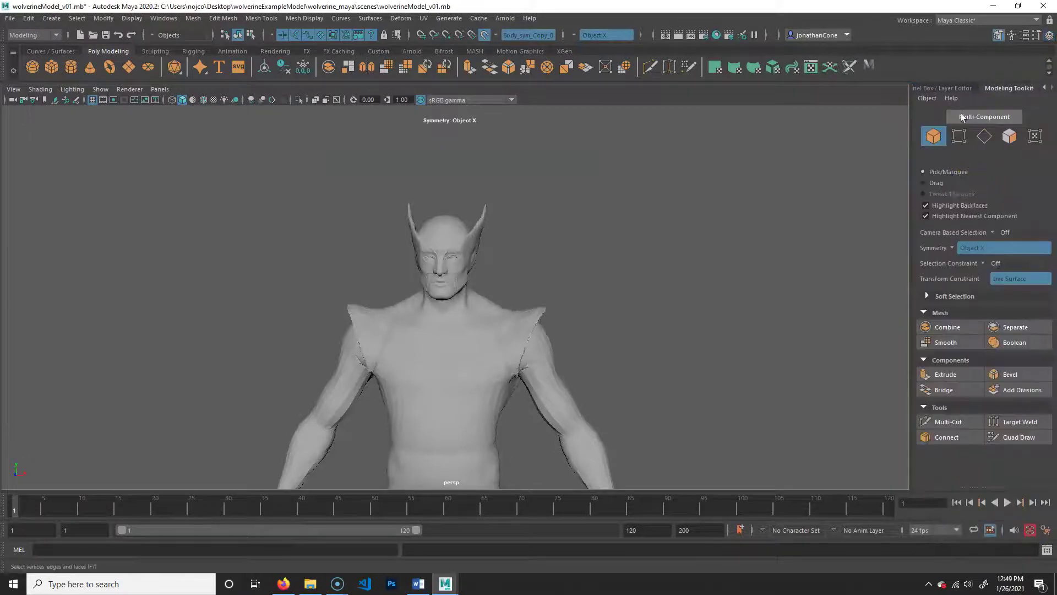
pyautogui.moveTo(910, 259); pyautogui.dragTo(816, 257)
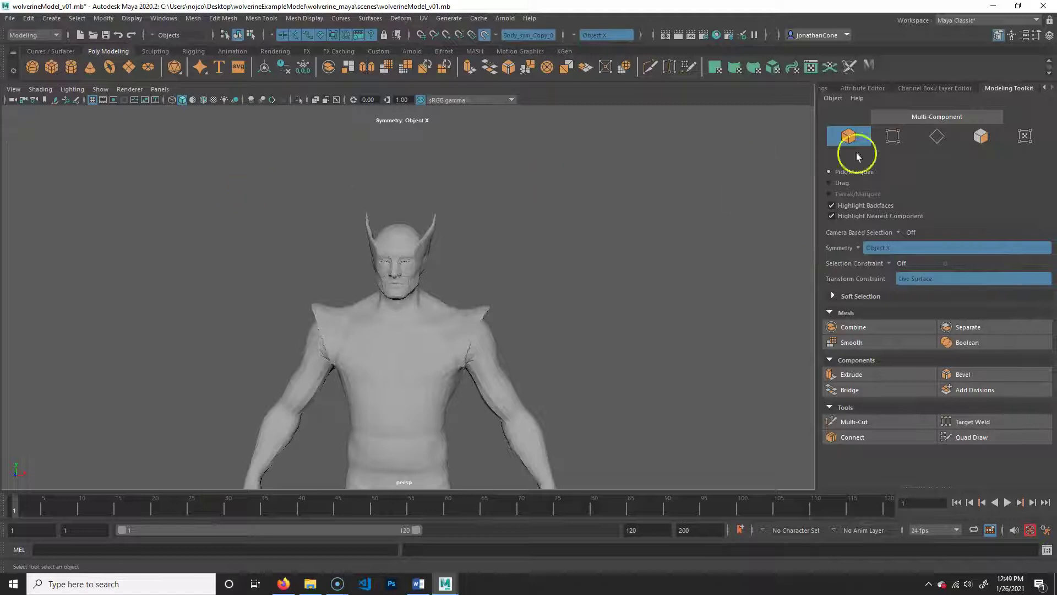
# Activate the Quad Draw tool, review its keyboard and mouse shortcut list, and collapse the list again
pyautogui.click(971, 437)
pyautogui.scroll(-3, 920, 395)
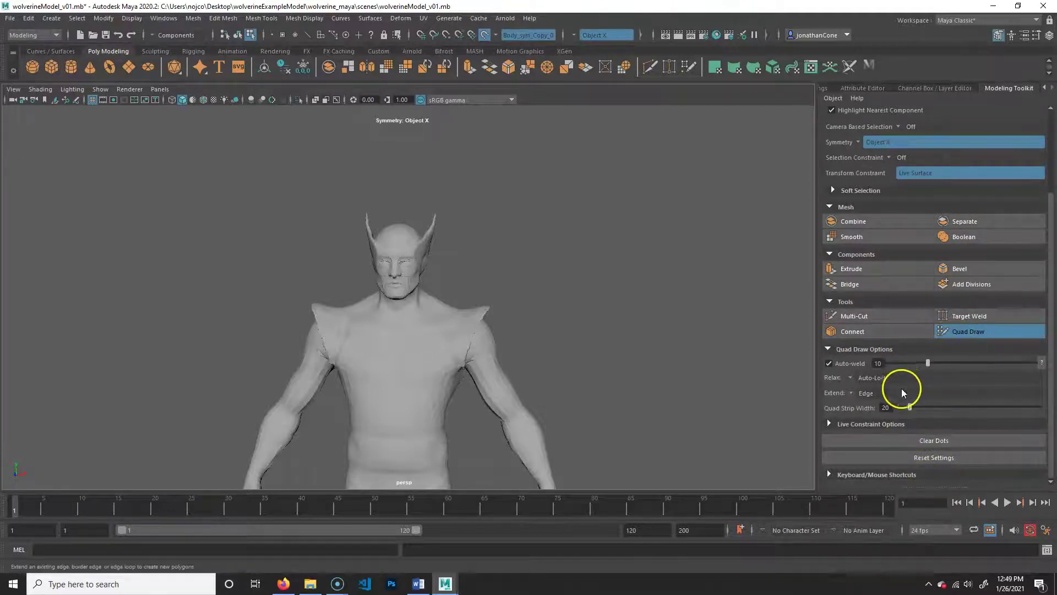
pyautogui.click(841, 474)
pyautogui.scroll(-5, 841, 475)
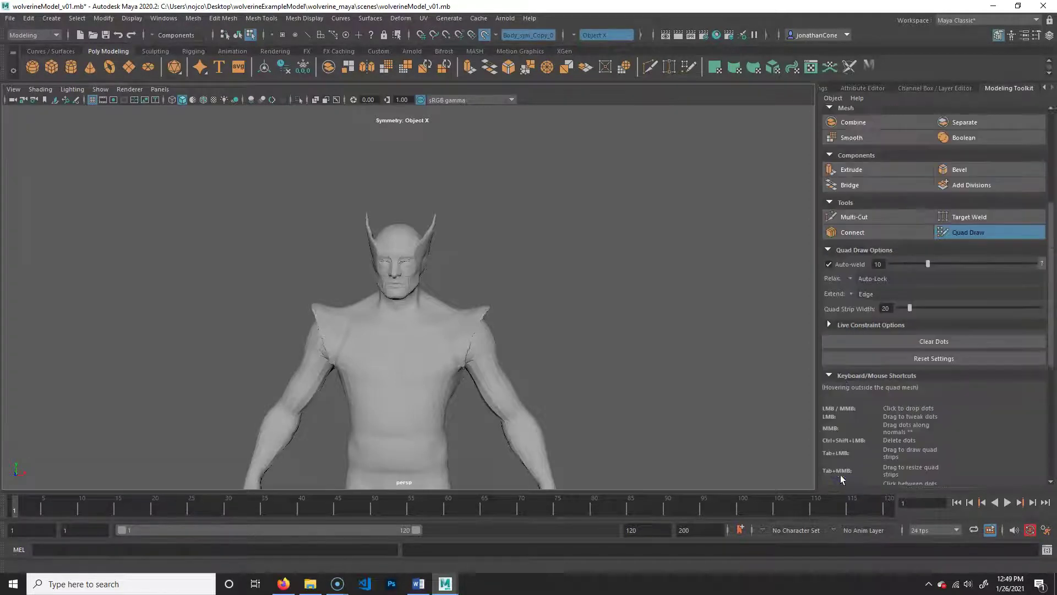
pyautogui.scroll(-3, 887, 352)
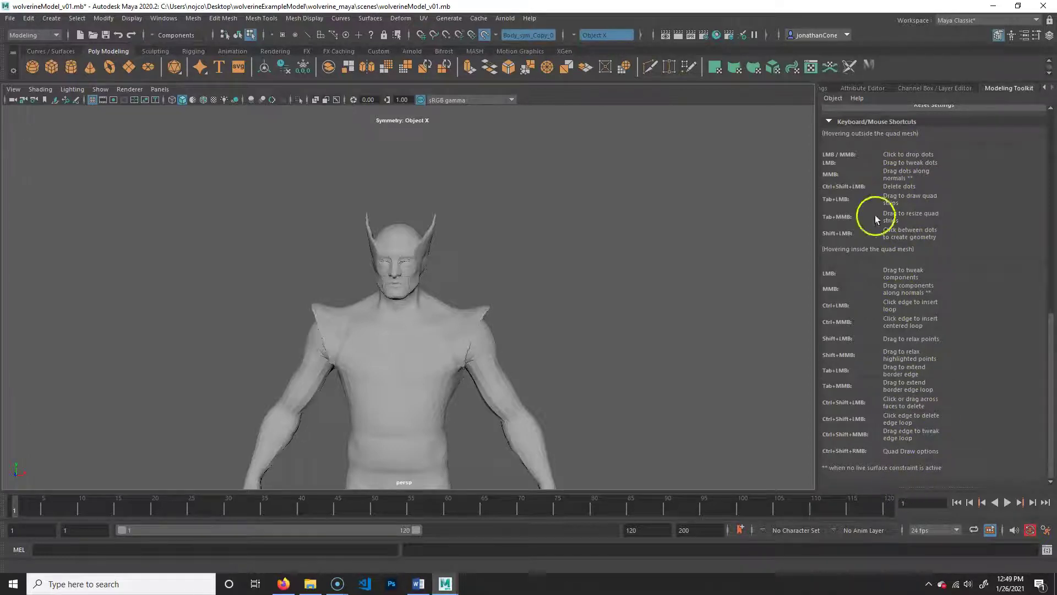
pyautogui.click(834, 118)
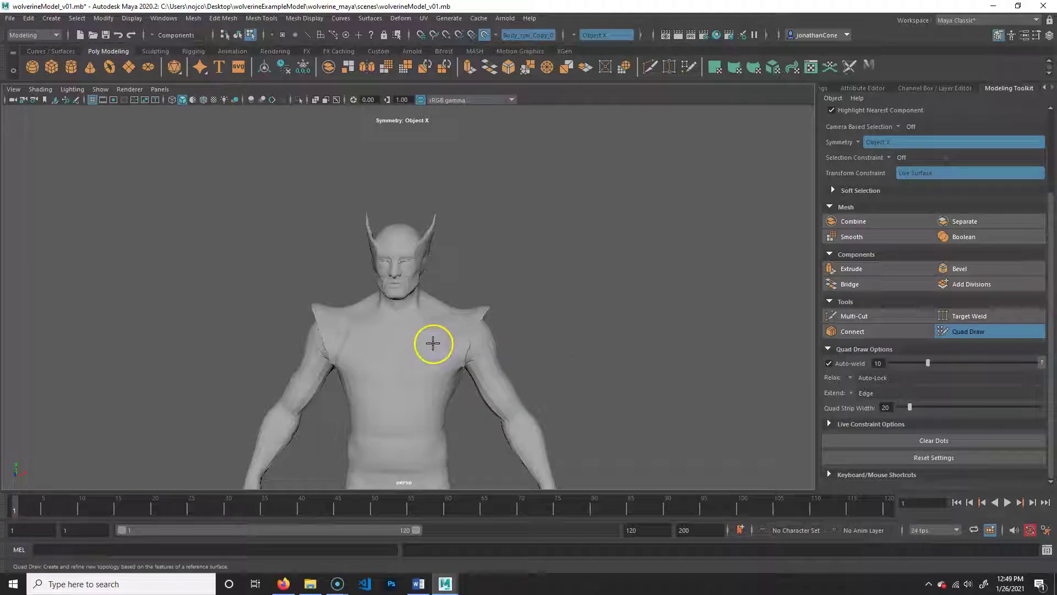
# Examine the sculpted figure's torso, arms, hands and legs from several angles before retopologizing
pyautogui.keyDown('alt'); pyautogui.moveTo(476, 352); pyautogui.dragTo(486, 277, button='middle'); pyautogui.keyUp('alt')
pyautogui.keyDown('alt'); pyautogui.moveTo(550, 300); pyautogui.dragTo(379, 318, button='right'); pyautogui.keyUp('alt')
pyautogui.keyDown('alt'); pyautogui.moveTo(380, 318); pyautogui.dragTo(397, 263, button='middle'); pyautogui.keyUp('alt')
pyautogui.click(459, 255)
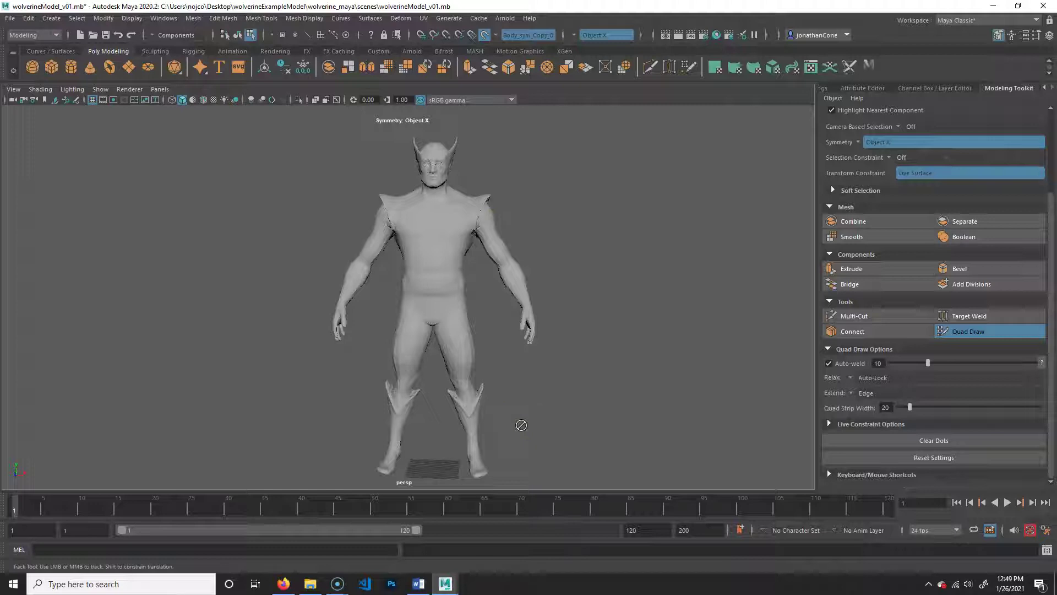
pyautogui.keyDown('alt'); pyautogui.moveTo(575, 376); pyautogui.dragTo(496, 352); pyautogui.keyUp('alt')
pyautogui.keyDown('alt'); pyautogui.moveTo(496, 352); pyautogui.dragTo(563, 364, button='right'); pyautogui.keyUp('alt')
pyautogui.keyDown('alt'); pyautogui.moveTo(563, 364); pyautogui.dragTo(521, 379, button='middle'); pyautogui.keyUp('alt')
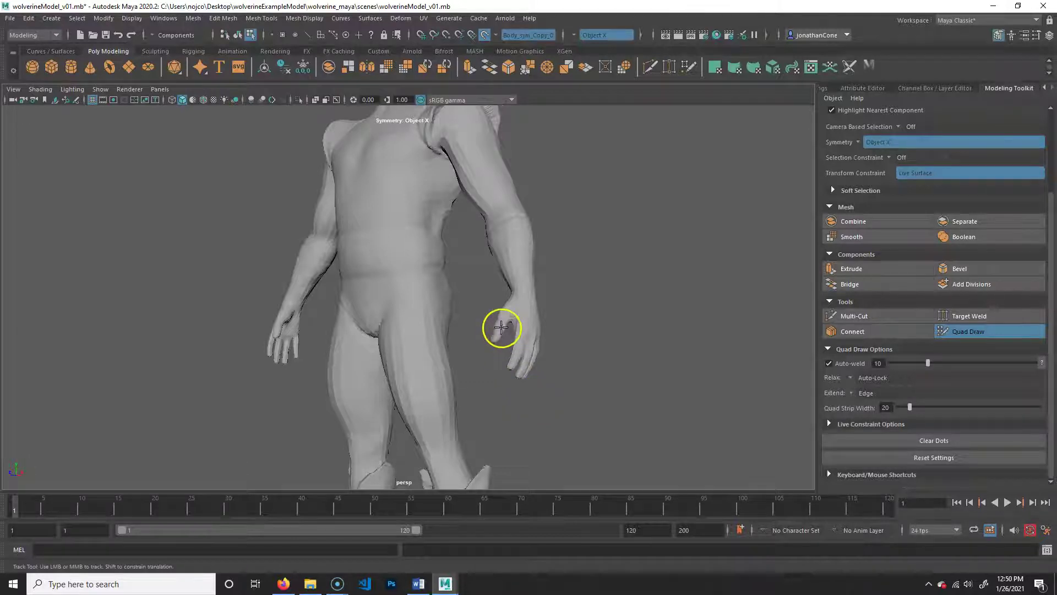
pyautogui.keyDown('alt'); pyautogui.moveTo(497, 275); pyautogui.dragTo(495, 339, button='middle'); pyautogui.keyUp('alt')
pyautogui.keyDown('alt'); pyautogui.moveTo(495, 339); pyautogui.dragTo(587, 359); pyautogui.keyUp('alt')
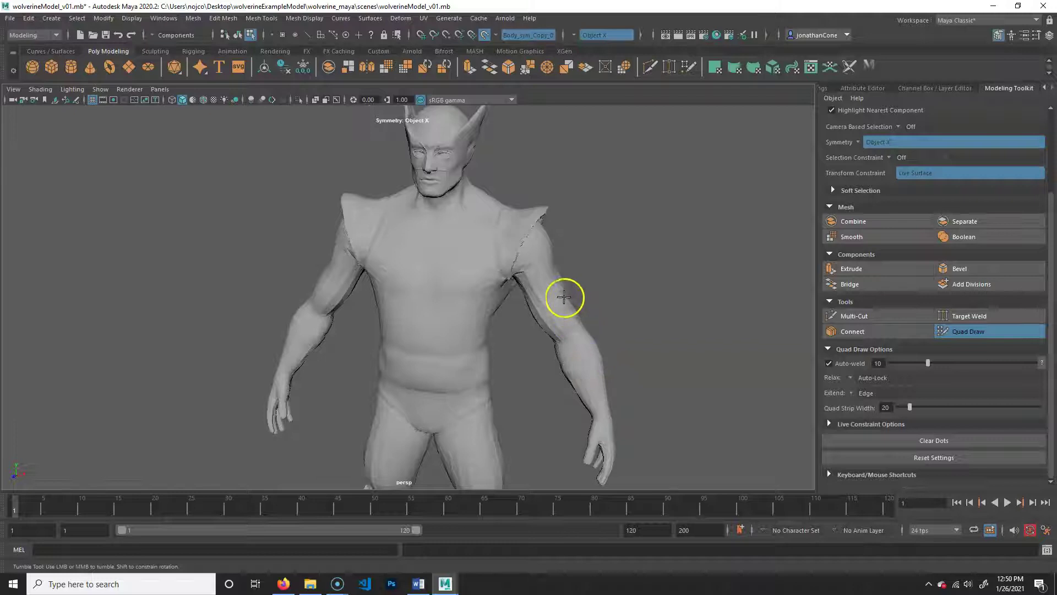
pyautogui.keyDown('alt'); pyautogui.moveTo(553, 293); pyautogui.dragTo(560, 264); pyautogui.keyUp('alt')
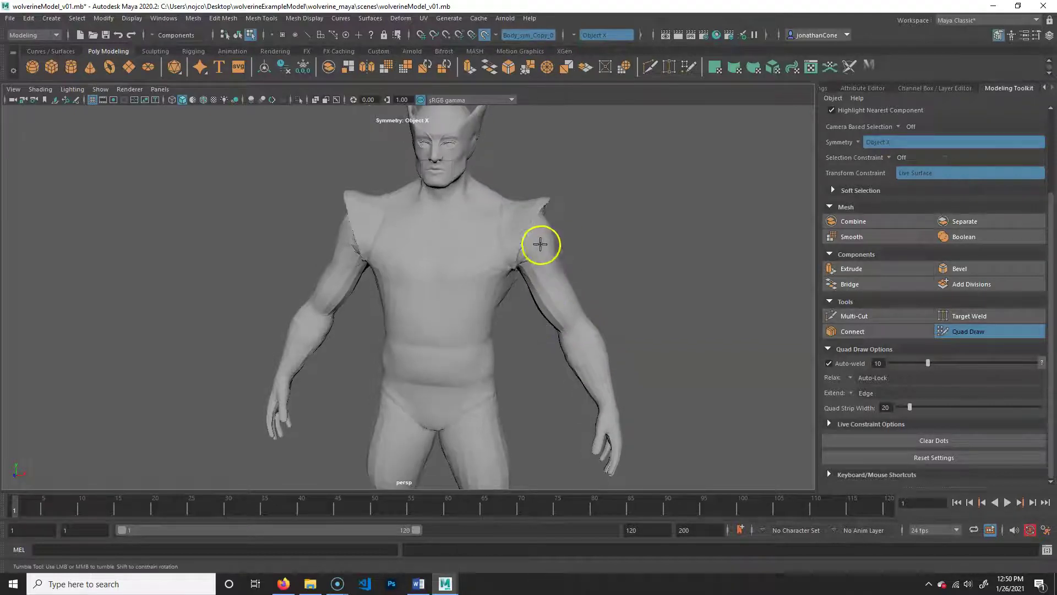
pyautogui.keyDown('alt'); pyautogui.moveTo(529, 297); pyautogui.dragTo(532, 216); pyautogui.keyUp('alt')
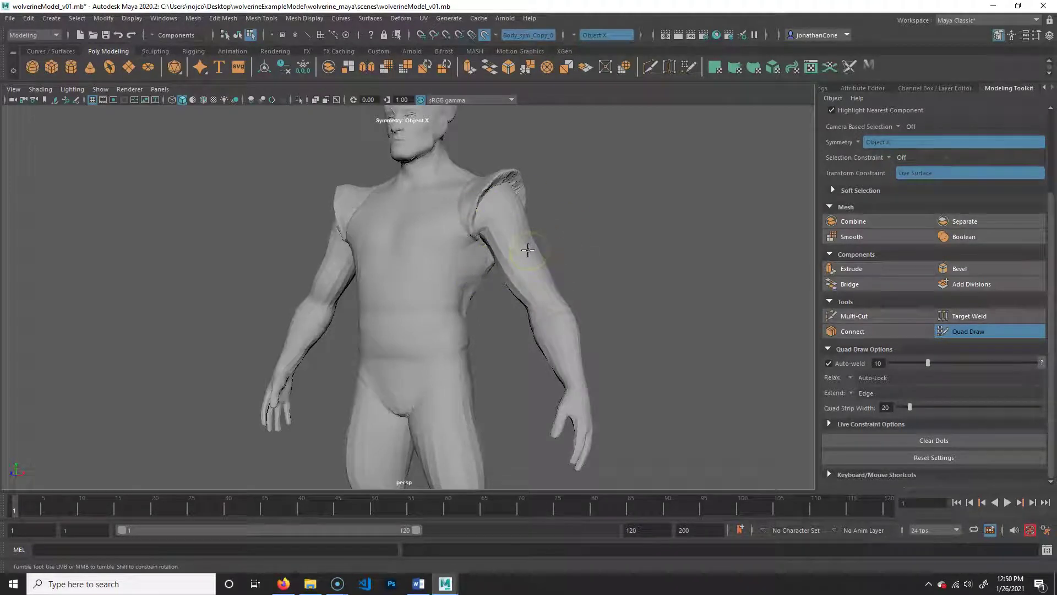
pyautogui.keyDown('alt'); pyautogui.moveTo(625, 460); pyautogui.dragTo(632, 444, button='middle'); pyautogui.keyUp('alt')
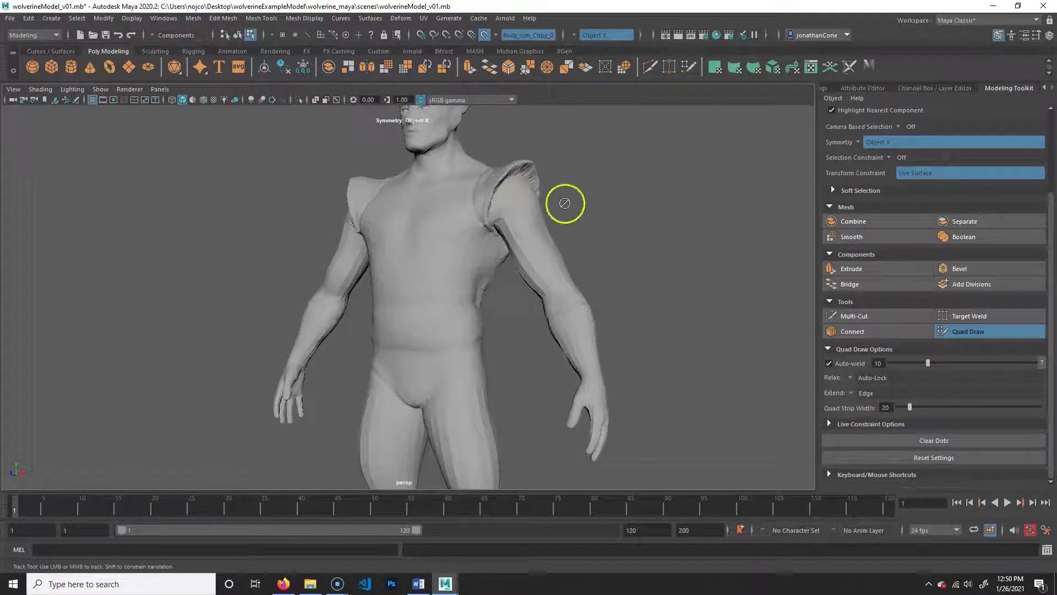
pyautogui.keyDown('alt'); pyautogui.moveTo(479, 271); pyautogui.dragTo(618, 266, button='middle'); pyautogui.keyUp('alt')
pyautogui.keyDown('alt'); pyautogui.moveTo(536, 215); pyautogui.dragTo(581, 519, button='middle'); pyautogui.keyUp('alt')
pyautogui.keyDown('alt'); pyautogui.moveTo(505, 264); pyautogui.dragTo(517, 329, button='middle'); pyautogui.keyUp('alt')
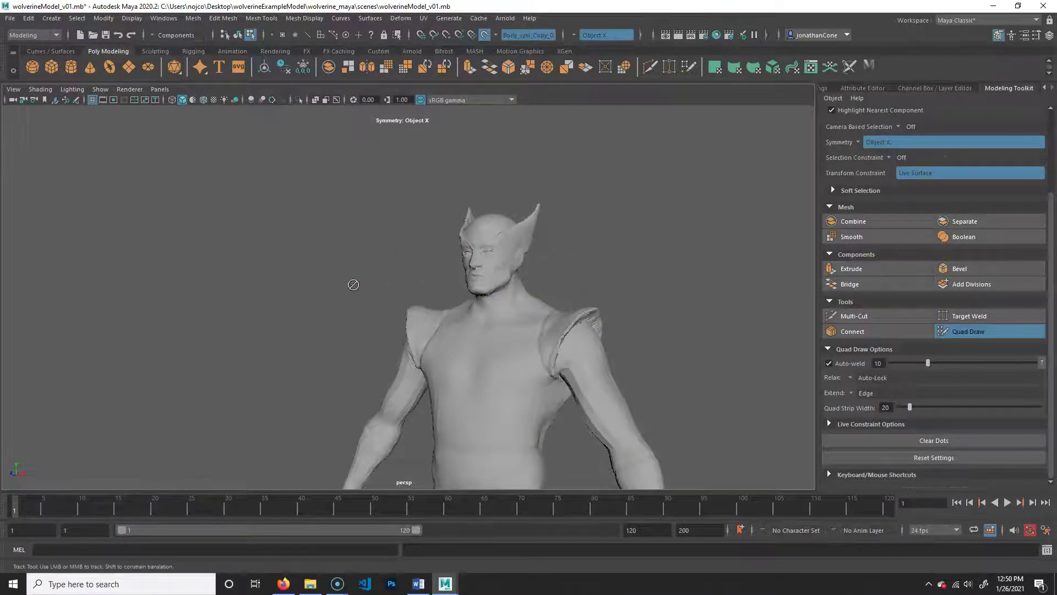
# Place a ring of eight mirrored Quad Draw dots around the eye opening, along the upper and lower eyelids
pyautogui.keyDown('alt'); pyautogui.moveTo(362, 288); pyautogui.dragTo(609, 278, button='right'); pyautogui.keyUp('alt')
pyautogui.keyDown('alt'); pyautogui.moveTo(609, 278); pyautogui.dragTo(463, 314, button='middle'); pyautogui.keyUp('alt')
pyautogui.keyDown('alt'); pyautogui.moveTo(462, 314); pyautogui.dragTo(523, 303); pyautogui.keyUp('alt')
pyautogui.keyDown('alt'); pyautogui.moveTo(382, 307); pyautogui.dragTo(537, 337, button='right'); pyautogui.keyUp('alt')
pyautogui.keyDown('alt'); pyautogui.moveTo(537, 337); pyautogui.dragTo(404, 400, button='middle'); pyautogui.keyUp('alt')
pyautogui.keyDown('alt'); pyautogui.moveTo(353, 396); pyautogui.dragTo(420, 375, button='right'); pyautogui.keyUp('alt')
pyautogui.keyDown('alt'); pyautogui.moveTo(420, 375); pyautogui.dragTo(410, 384, button='middle'); pyautogui.keyUp('alt')
pyautogui.keyDown('alt'); pyautogui.moveTo(410, 383); pyautogui.dragTo(415, 370, button='right'); pyautogui.keyUp('alt')
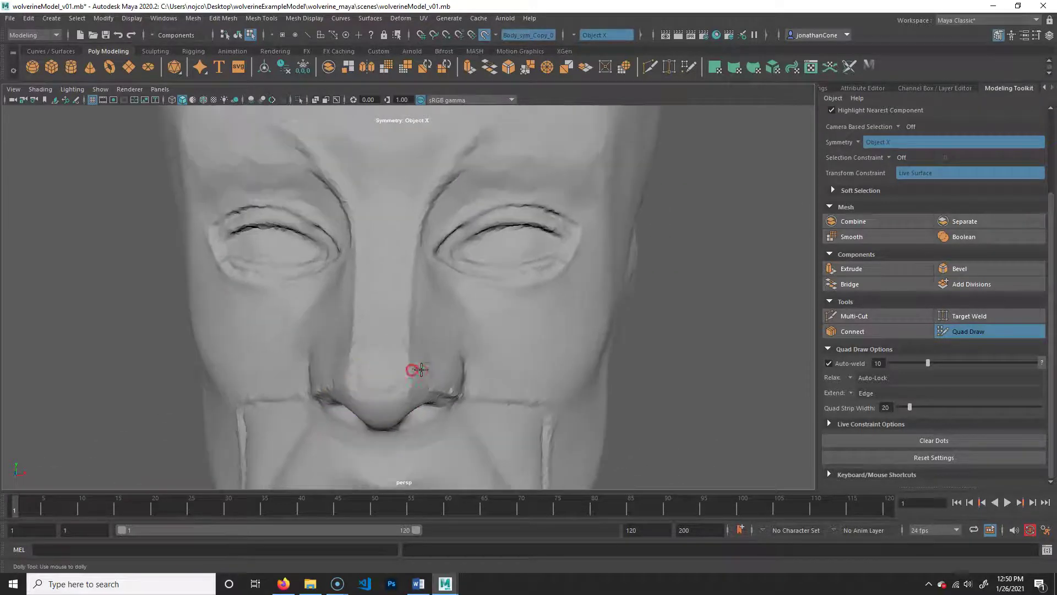
pyautogui.keyDown('alt'); pyautogui.moveTo(415, 370); pyautogui.dragTo(409, 376, button='middle'); pyautogui.keyUp('alt')
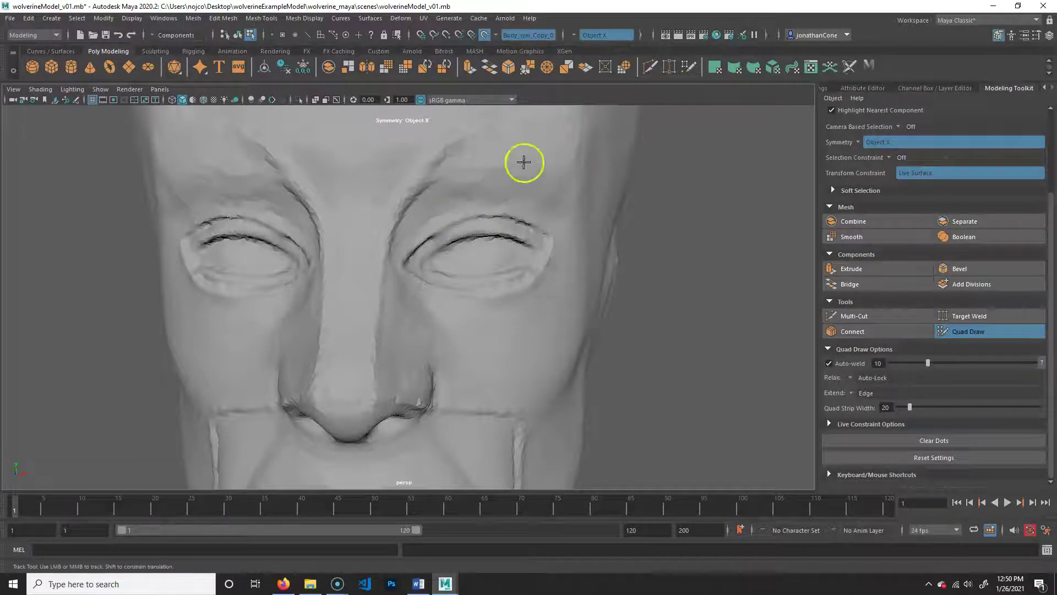
pyautogui.keyDown('alt'); pyautogui.moveTo(503, 309); pyautogui.dragTo(500, 309, button='middle'); pyautogui.keyUp('alt')
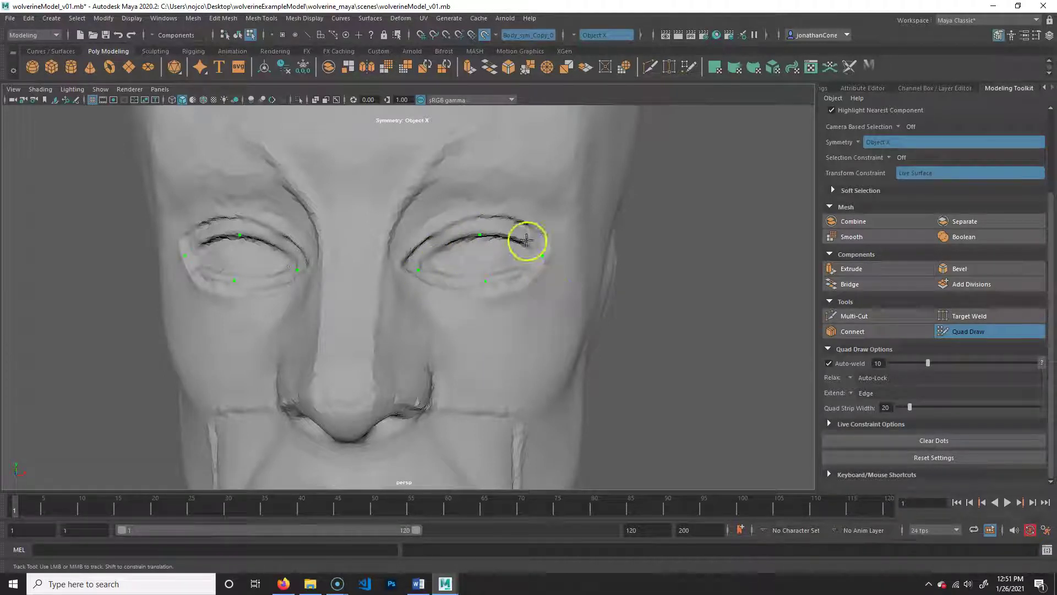
pyautogui.click(443, 248)
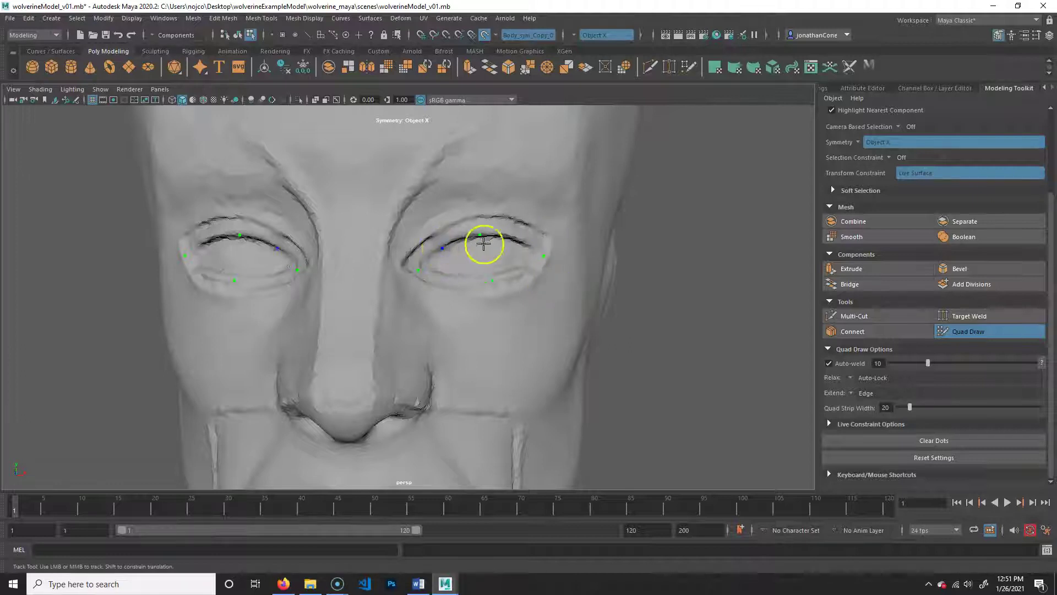
pyautogui.click(514, 239)
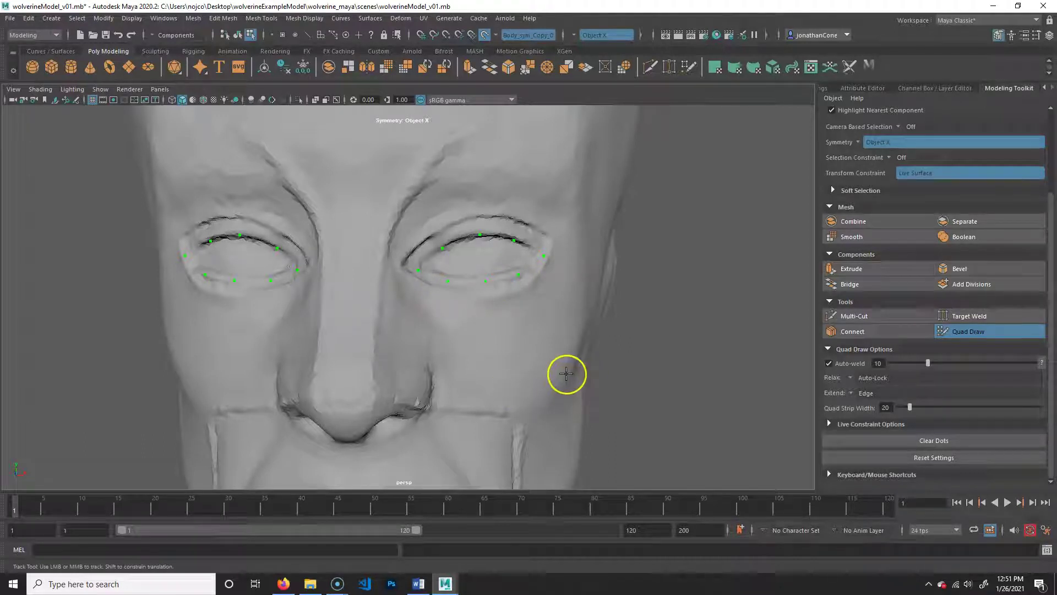
# Place outer-ring dots by the inner eye corner and above the upper lid, and test and undo a quad fill between them
pyautogui.keyDown('alt'); pyautogui.moveTo(470, 286); pyautogui.dragTo(604, 299, button='right'); pyautogui.keyUp('alt')
pyautogui.keyDown('alt'); pyautogui.moveTo(587, 293); pyautogui.dragTo(567, 316, button='middle'); pyautogui.keyUp('alt')
pyautogui.keyDown('alt'); pyautogui.moveTo(567, 316); pyautogui.dragTo(492, 317, button='right'); pyautogui.keyUp('alt')
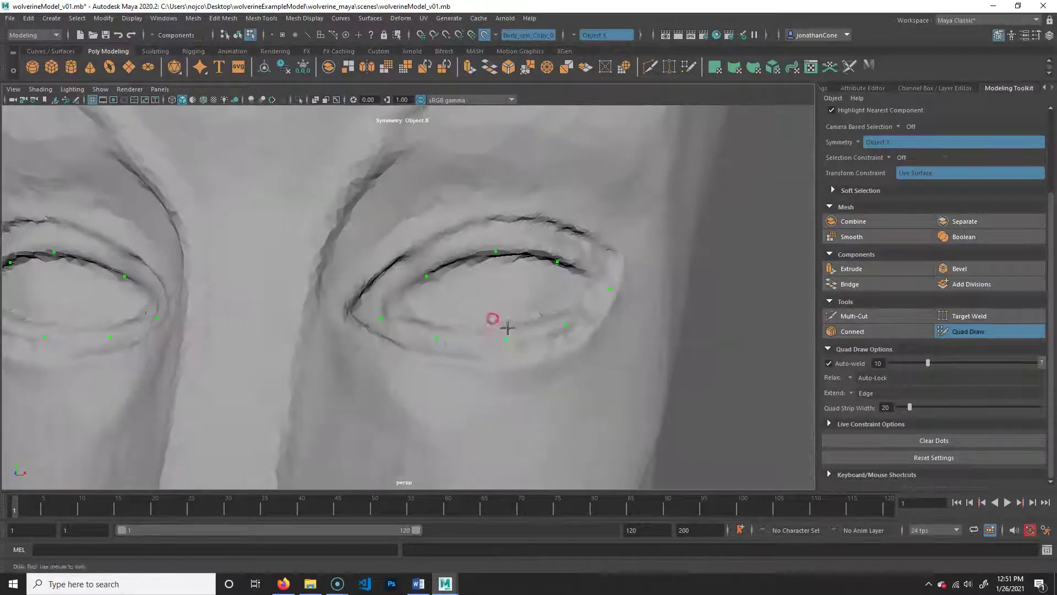
pyautogui.keyDown('alt'); pyautogui.moveTo(492, 317); pyautogui.dragTo(487, 319, button='middle'); pyautogui.keyUp('alt')
pyautogui.click(427, 338)
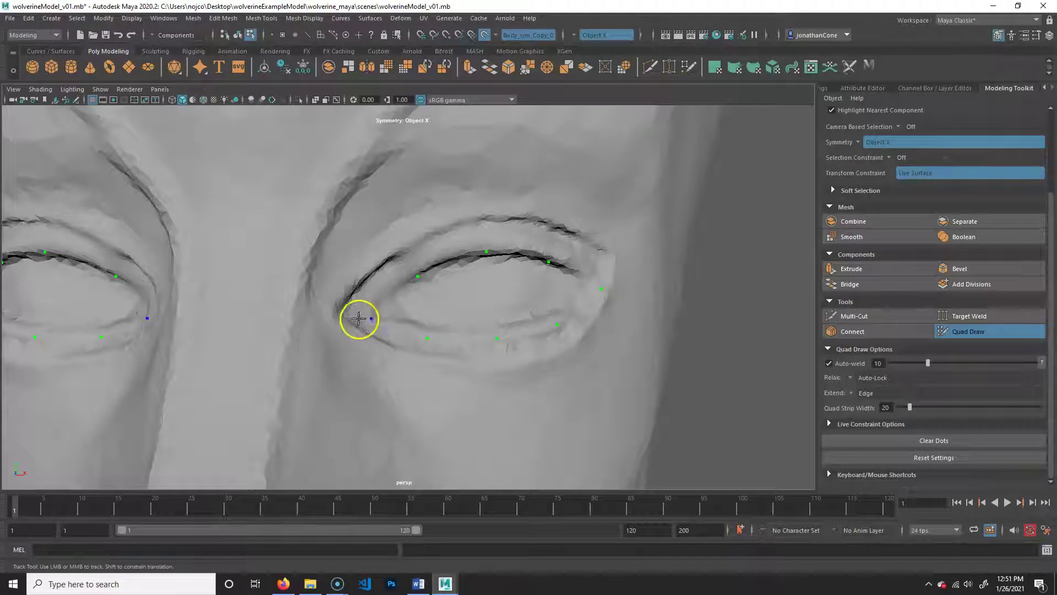
pyautogui.click(348, 319)
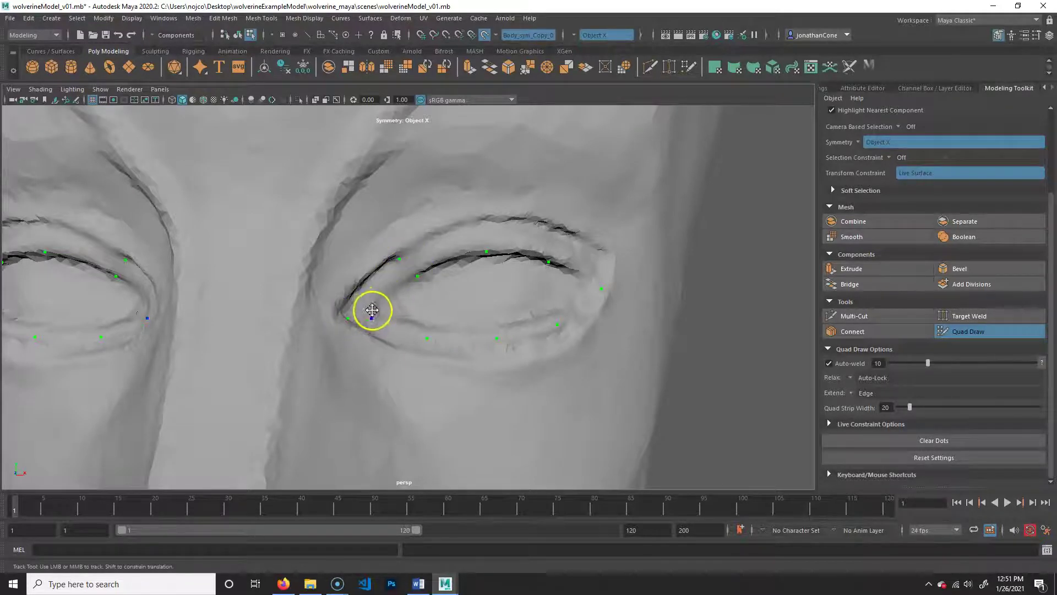
pyautogui.keyDown('shift'); pyautogui.click(384, 293); pyautogui.keyUp('shift')
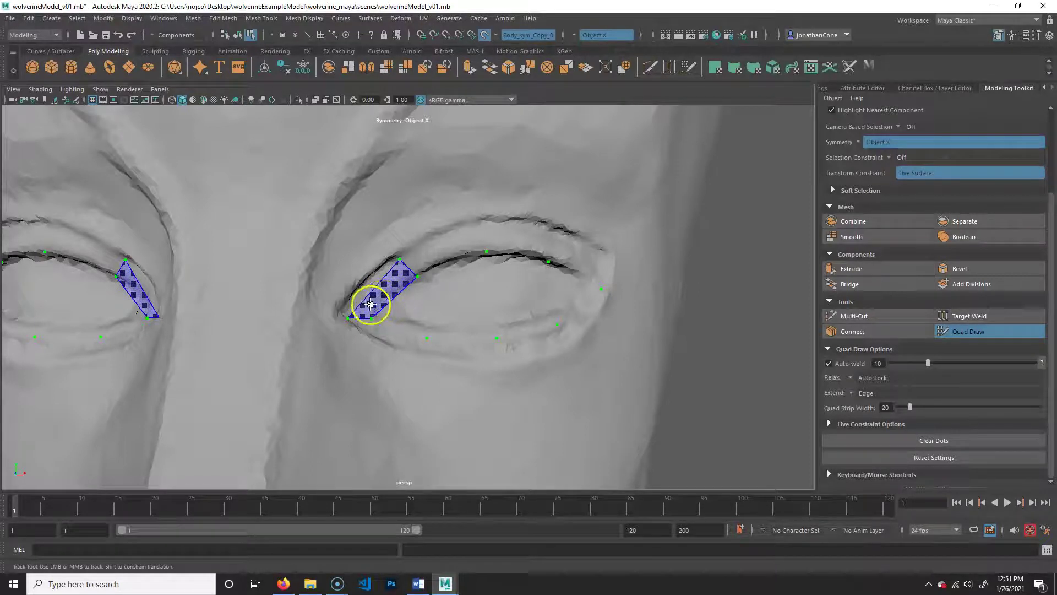
pyautogui.hotkey('ctrl', 'z')
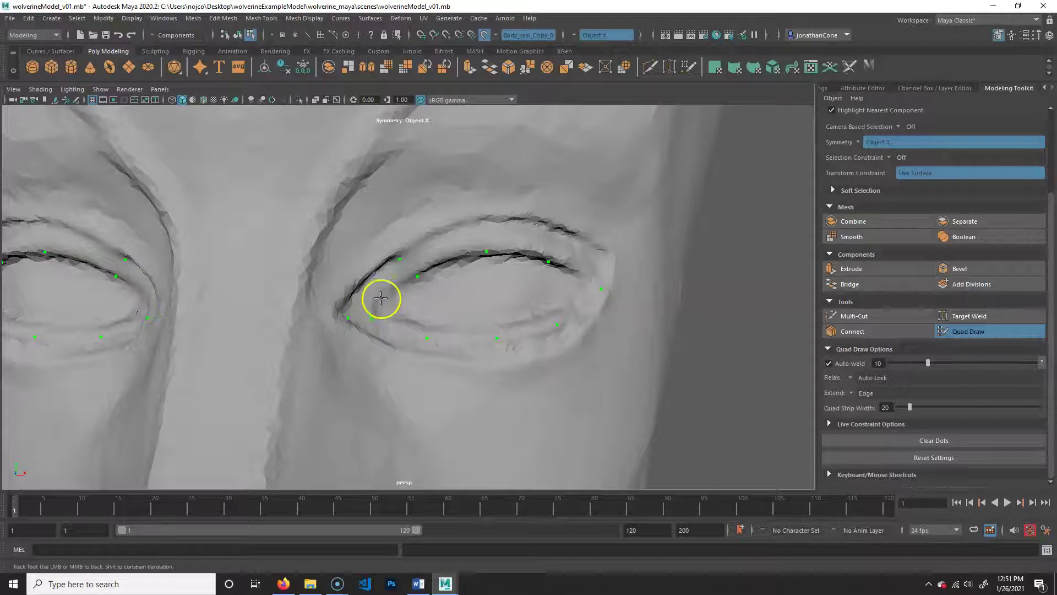
# Place the remaining outer-ring dots along the upper lid crease, beside the outer eye corner and below the lower lid
pyautogui.click(485, 223)
pyautogui.moveTo(564, 257); pyautogui.dragTo(561, 237)
pyautogui.moveTo(601, 289); pyautogui.dragTo(597, 290)
pyautogui.keyDown('alt'); pyautogui.moveTo(621, 297); pyautogui.dragTo(645, 289, button='middle'); pyautogui.keyUp('alt')
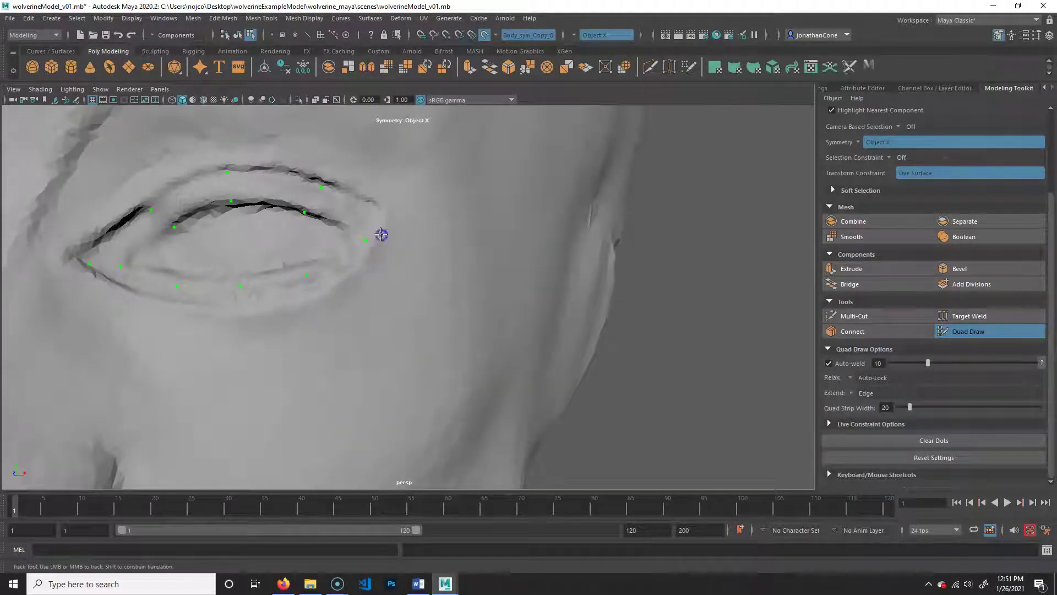
pyautogui.keyDown('alt'); pyautogui.moveTo(361, 269); pyautogui.dragTo(385, 270, button='middle'); pyautogui.keyUp('alt')
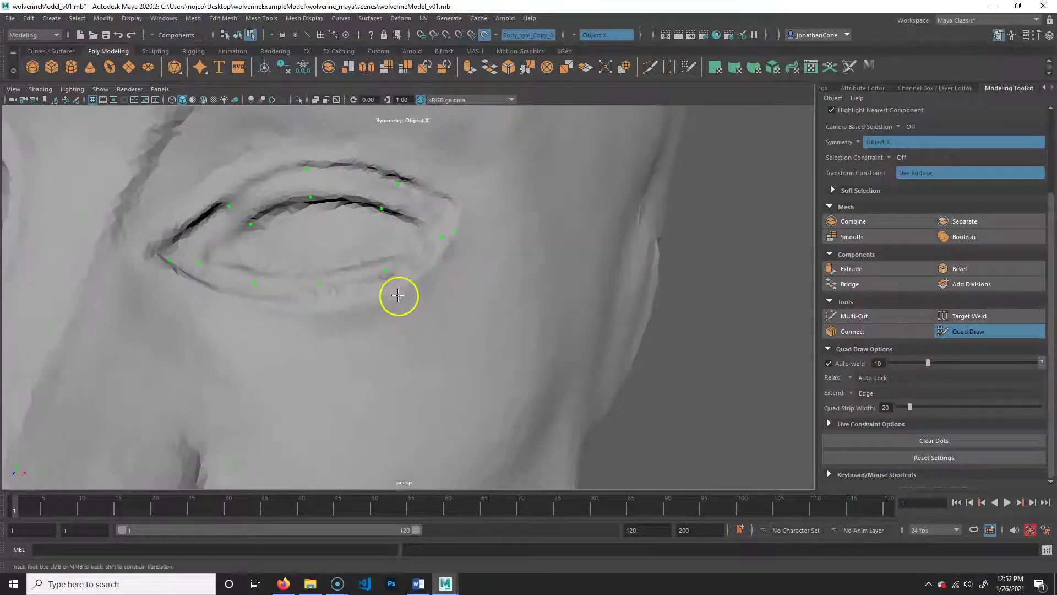
pyautogui.click(319, 305)
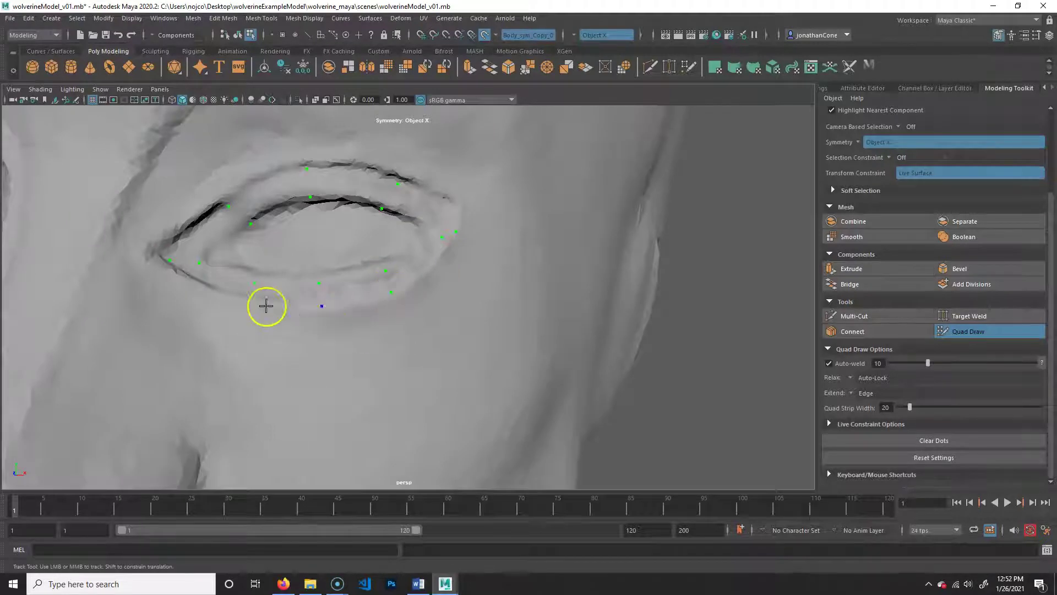
pyautogui.keyDown('alt'); pyautogui.moveTo(227, 311); pyautogui.dragTo(271, 309, button='middle'); pyautogui.keyUp('alt')
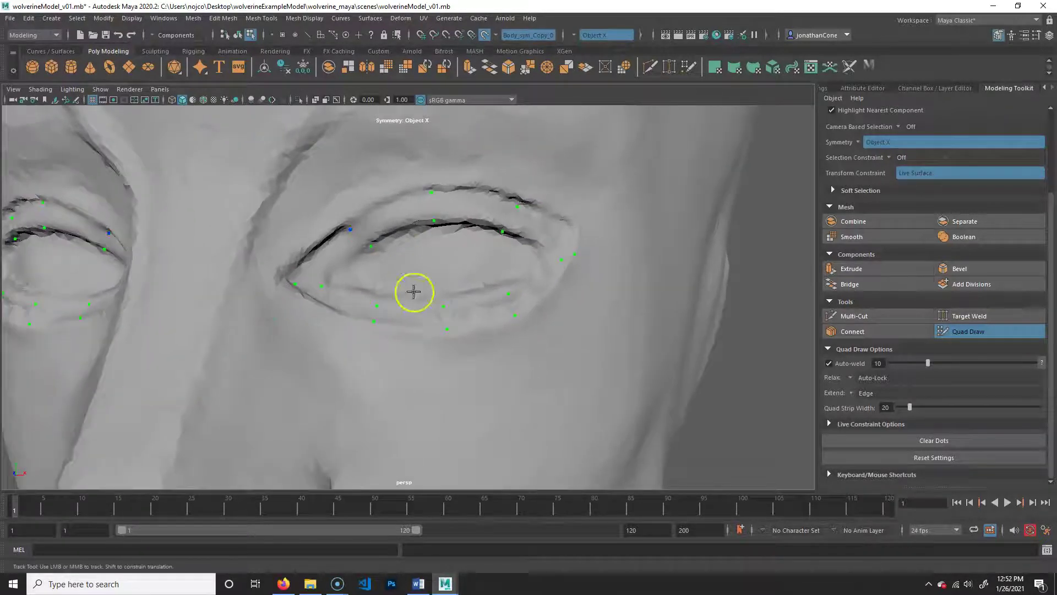
# Fill the first quad at the inner eye corner and set the live constraint's mesh alpha to 0.43
pyautogui.keyDown('shift'); pyautogui.click(317, 263); pyautogui.keyUp('shift')
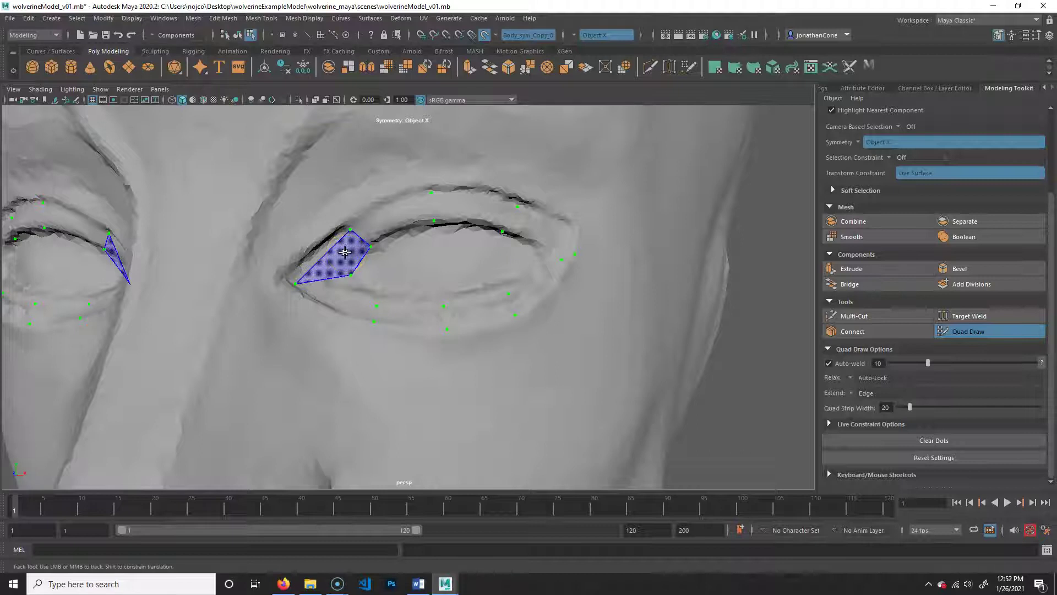
pyautogui.keyDown('shift'); pyautogui.click(342, 253); pyautogui.keyUp('shift')
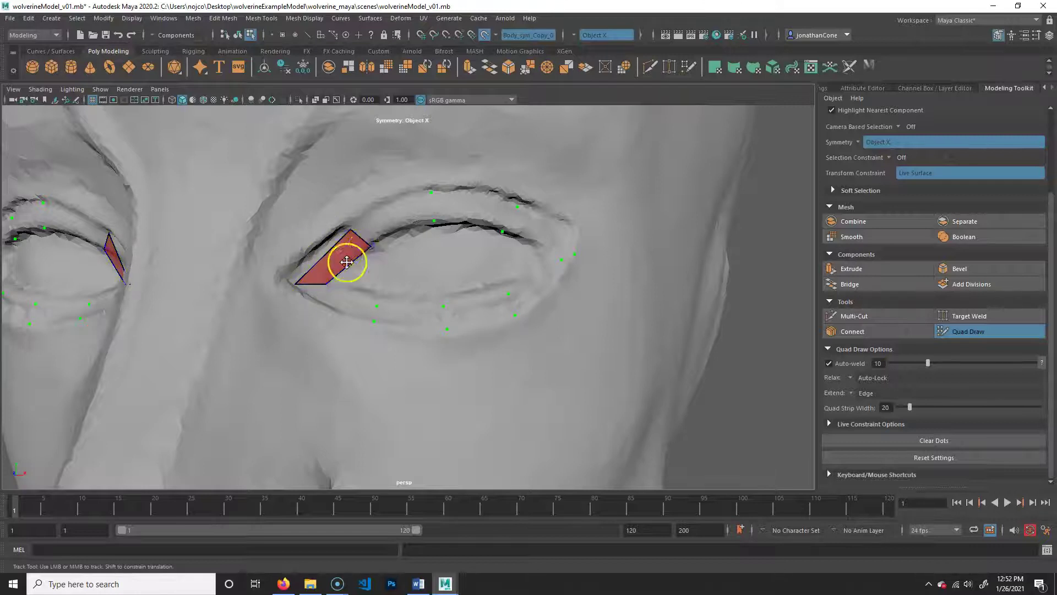
pyautogui.click(831, 425)
pyautogui.scroll(-3, 894, 441)
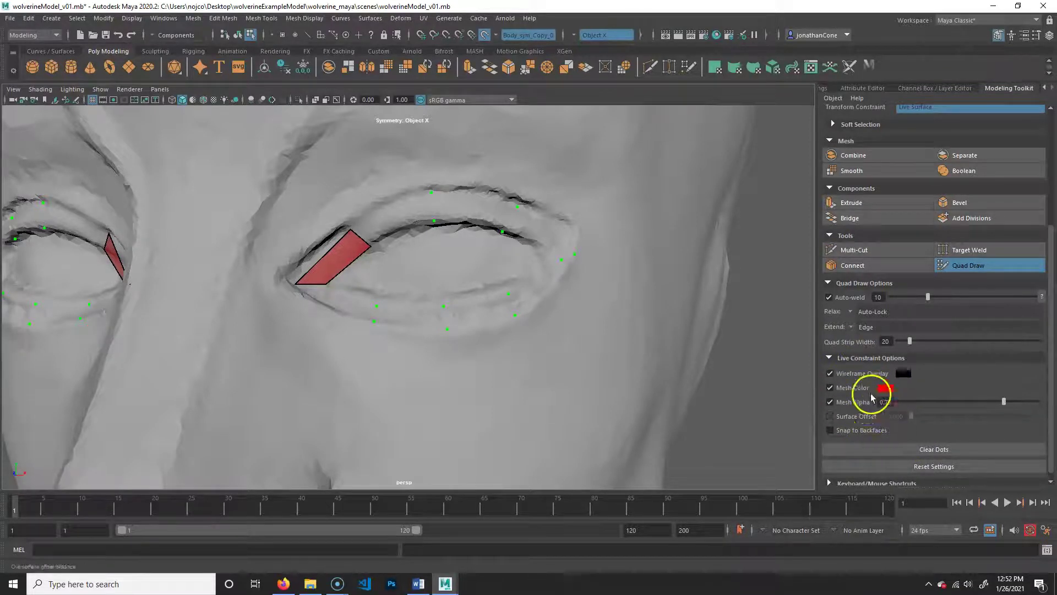
pyautogui.moveTo(998, 402); pyautogui.dragTo(931, 400)
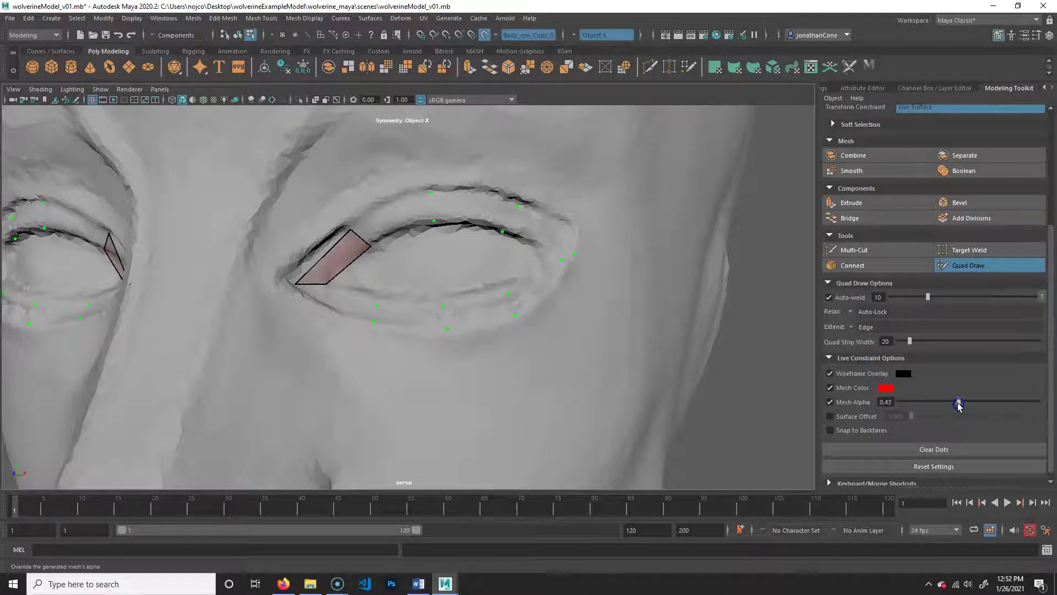
# Fill the remaining quads between the two rings of dots to close the loop around the eye
pyautogui.moveTo(344, 275)
pyautogui.mouseDown()
pyautogui.moveTo(391, 220)
pyautogui.moveTo(477, 206)
pyautogui.moveTo(536, 229)
pyautogui.moveTo(551, 291)
pyautogui.moveTo(391, 316)
pyautogui.moveTo(354, 314)
pyautogui.moveTo(300, 284)
pyautogui.mouseUp()
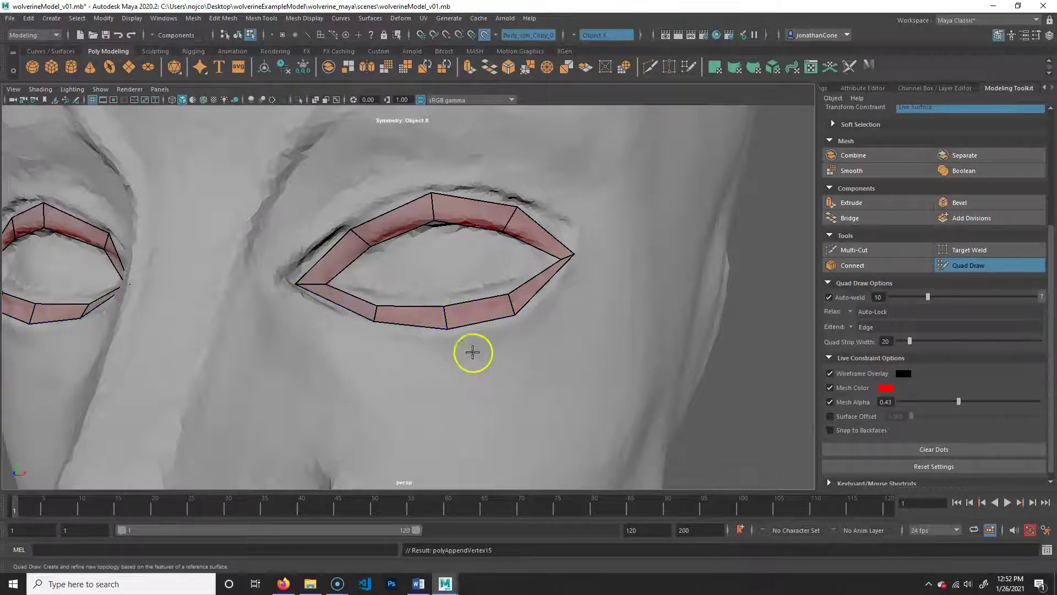
pyautogui.keyDown('alt'); pyautogui.moveTo(486, 354); pyautogui.dragTo(406, 340, button='right'); pyautogui.keyUp('alt')
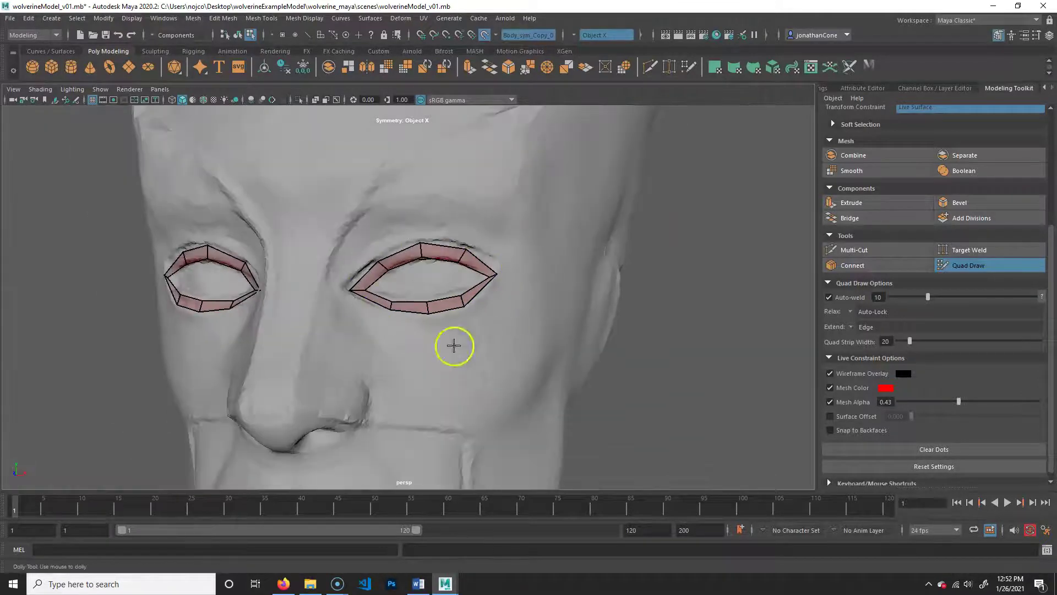
pyautogui.scroll(5, 455, 331)
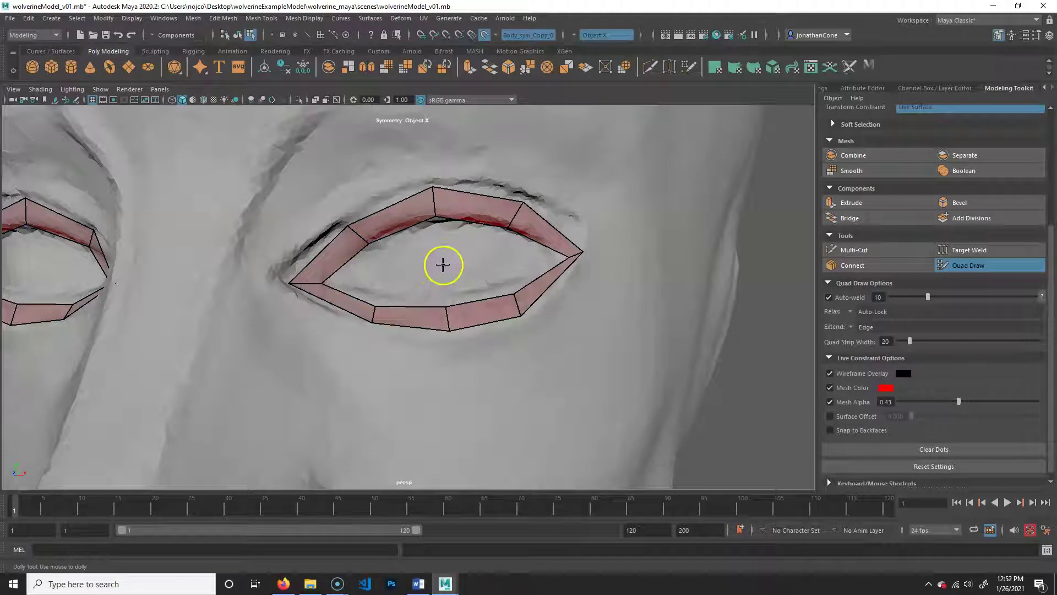
# Place a ring of eight dots just inside the eye loop, following the inner edges of both eyelids
pyautogui.scroll(3, 407, 280)
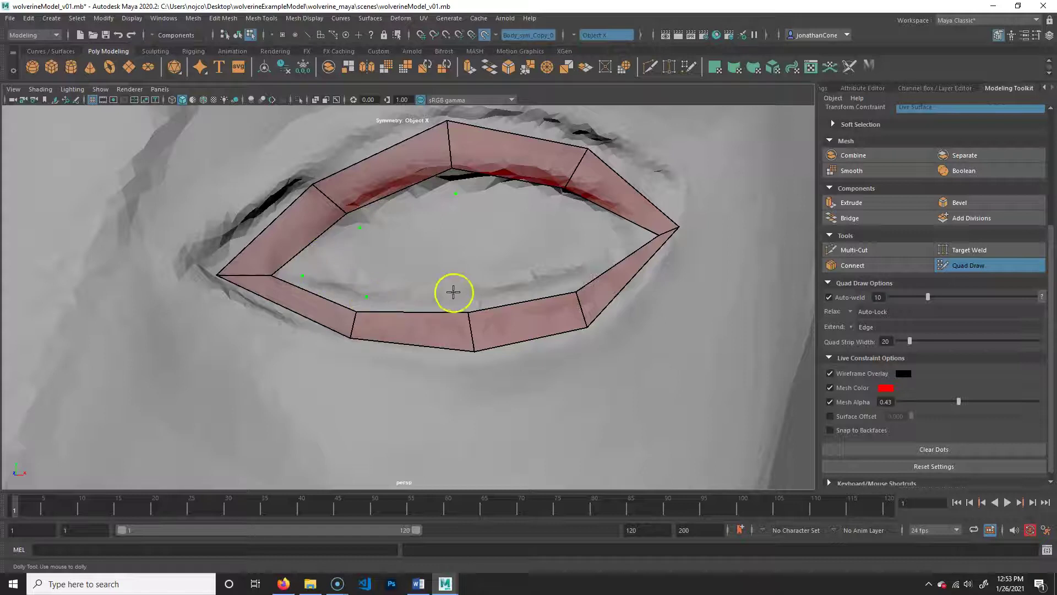
pyautogui.click(573, 276)
pyautogui.click(632, 239)
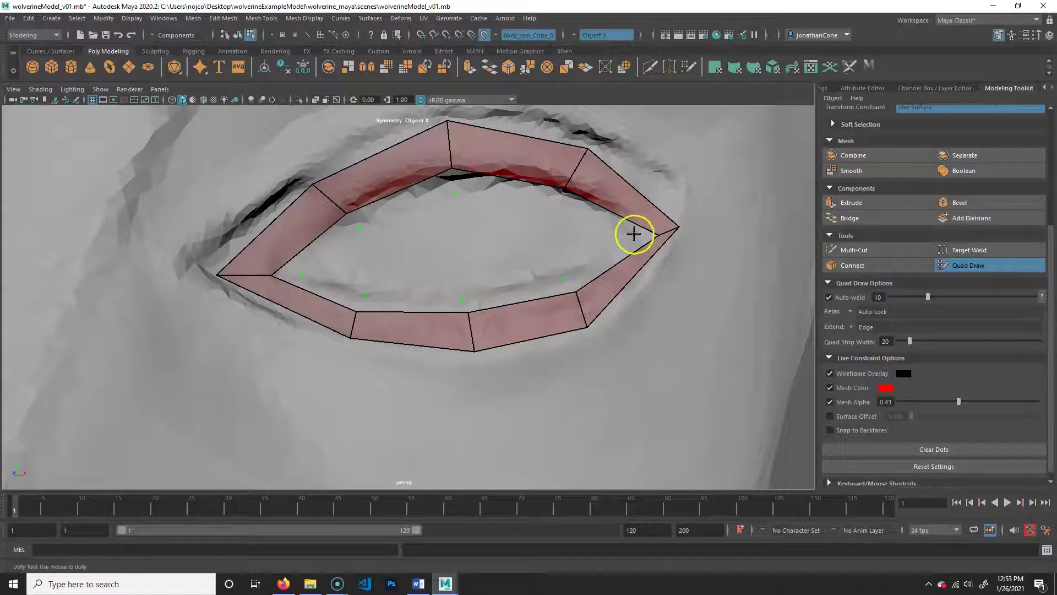
pyautogui.click(558, 203)
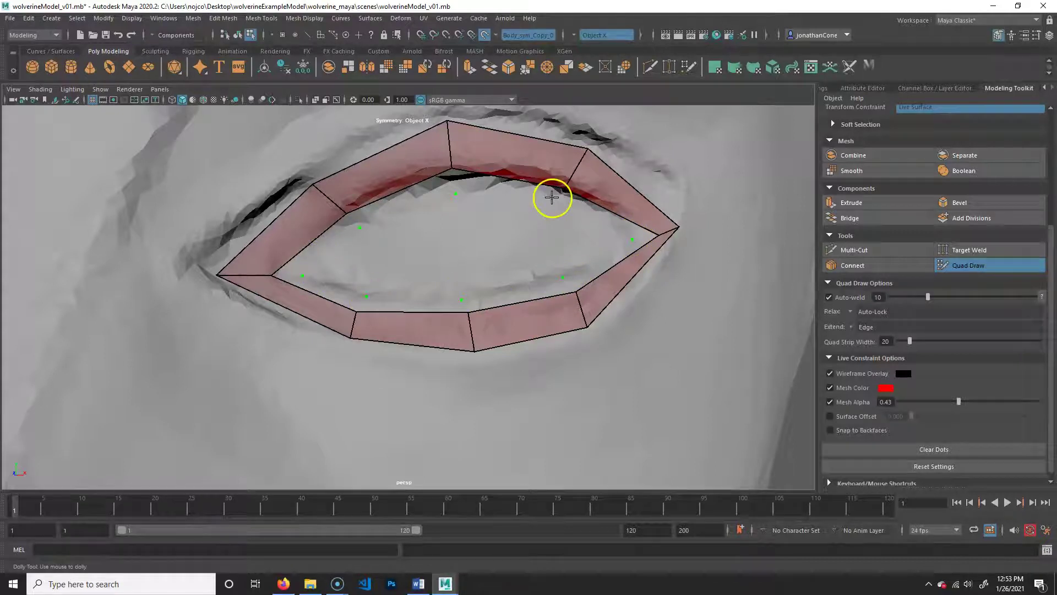
# Fill quads between the new dots and the existing eye loop to build a second, inner loop
pyautogui.keyDown('shift'); pyautogui.click(507, 189); pyautogui.keyUp('shift')
pyautogui.keyDown('shift'); pyautogui.click(391, 198); pyautogui.keyUp('shift')
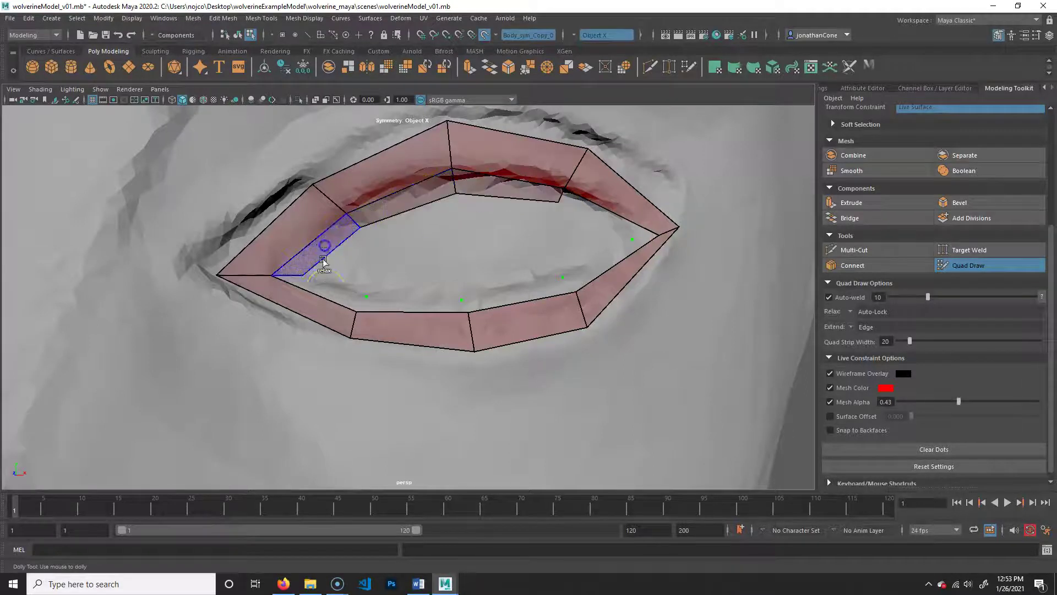
pyautogui.keyDown('shift'); pyautogui.click(323, 243); pyautogui.keyUp('shift')
pyautogui.keyDown('shift'); pyautogui.click(339, 295); pyautogui.keyUp('shift')
pyautogui.keyDown('shift'); pyautogui.click(460, 303); pyautogui.keyUp('shift')
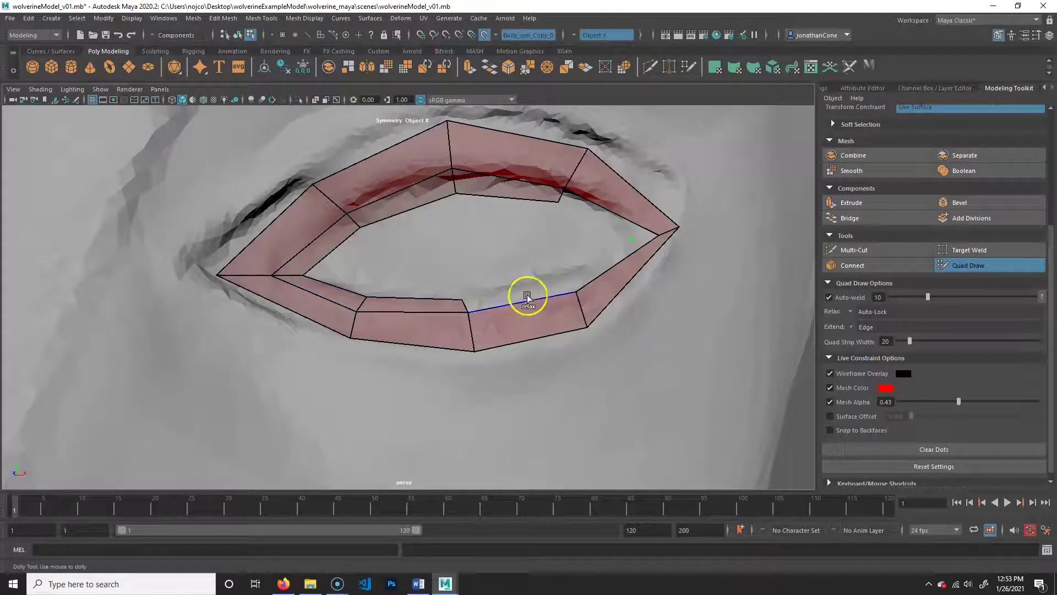
pyautogui.keyDown('shift'); pyautogui.click(527, 295); pyautogui.keyUp('shift')
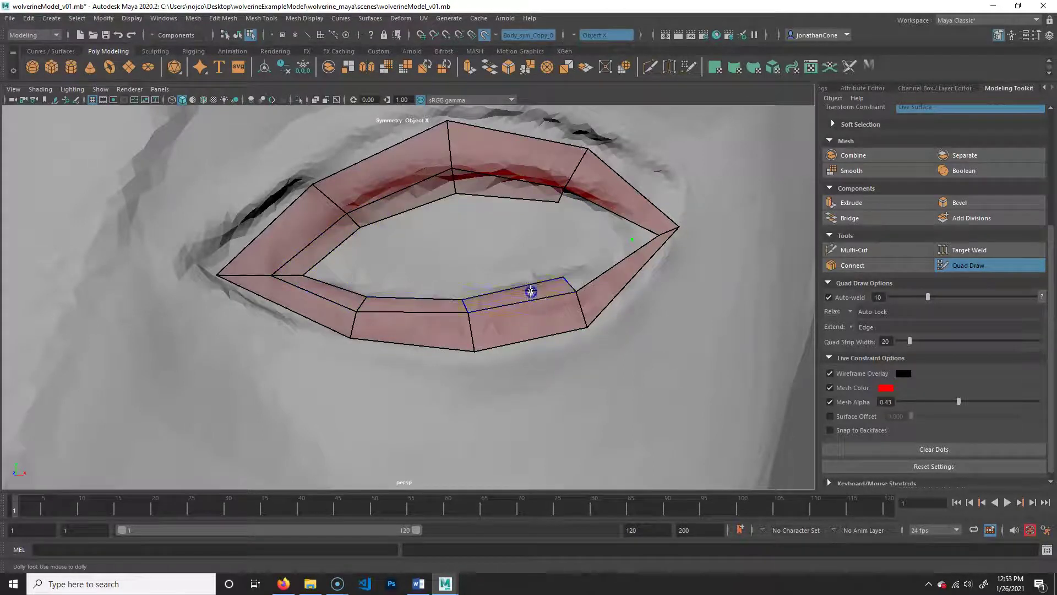
pyautogui.keyDown('shift'); pyautogui.click(613, 217); pyautogui.keyUp('shift')
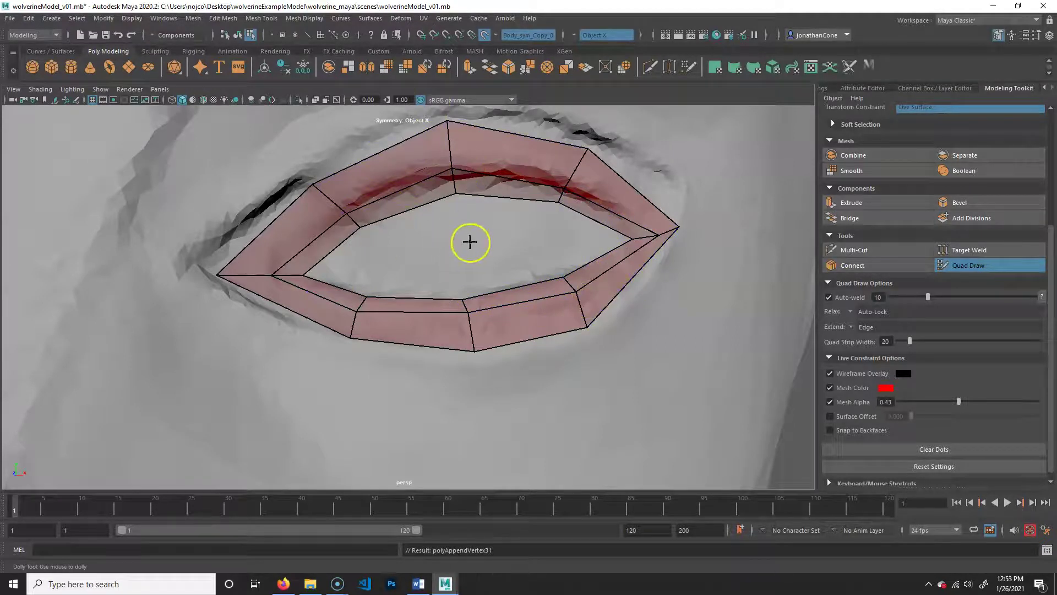
# Place dots inside the eye opening and fill a quad between them and the outer part of the lower lid
pyautogui.click(462, 244)
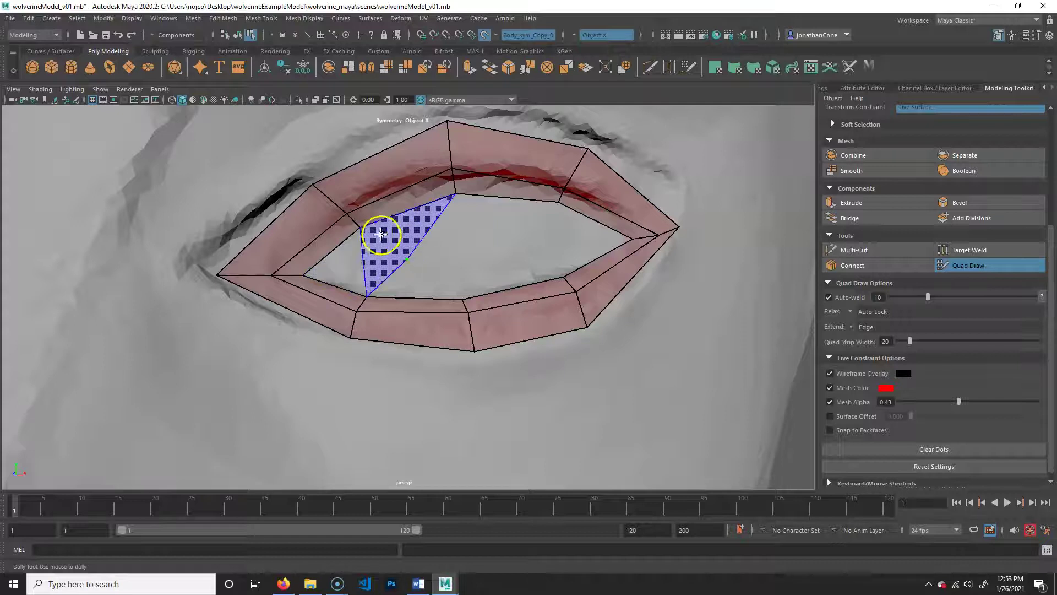
pyautogui.moveTo(360, 243)
pyautogui.keyDown('shift'); pyautogui.mouseDown()
pyautogui.moveTo(396, 236)
pyautogui.moveTo(412, 256)
pyautogui.mouseUp(); pyautogui.keyUp('shift')
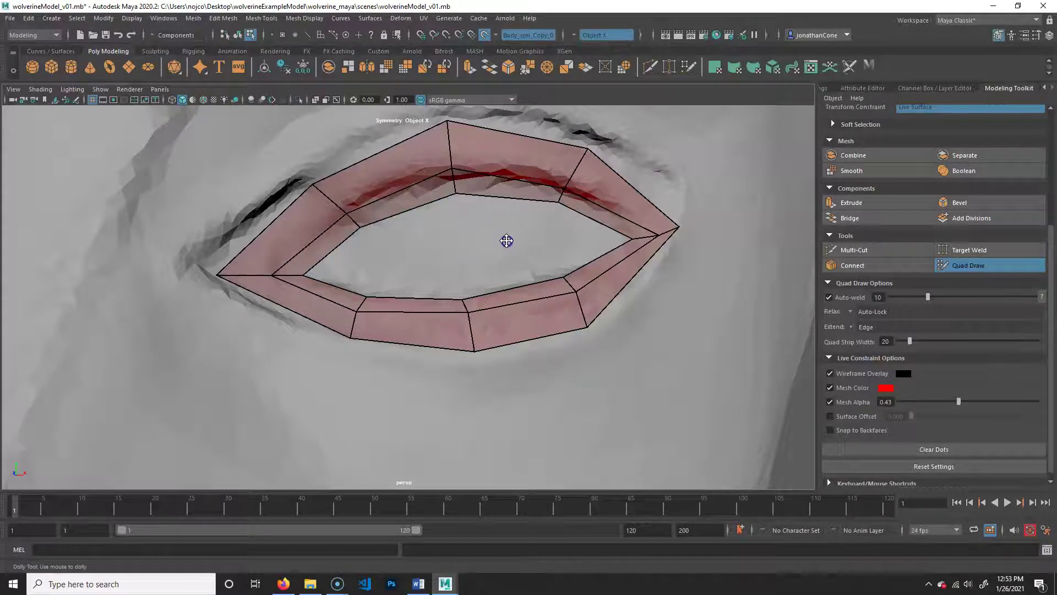
pyautogui.moveTo(497, 243)
pyautogui.keyDown('shift'); pyautogui.mouseDown()
pyautogui.moveTo(540, 263)
pyautogui.moveTo(552, 255)
pyautogui.moveTo(540, 267)
pyautogui.moveTo(550, 278)
pyautogui.moveTo(538, 259)
pyautogui.moveTo(479, 245)
pyautogui.moveTo(494, 246)
pyautogui.mouseUp(); pyautogui.keyUp('shift')
pyautogui.keyDown('shift'); pyautogui.click(517, 269); pyautogui.keyUp('shift')
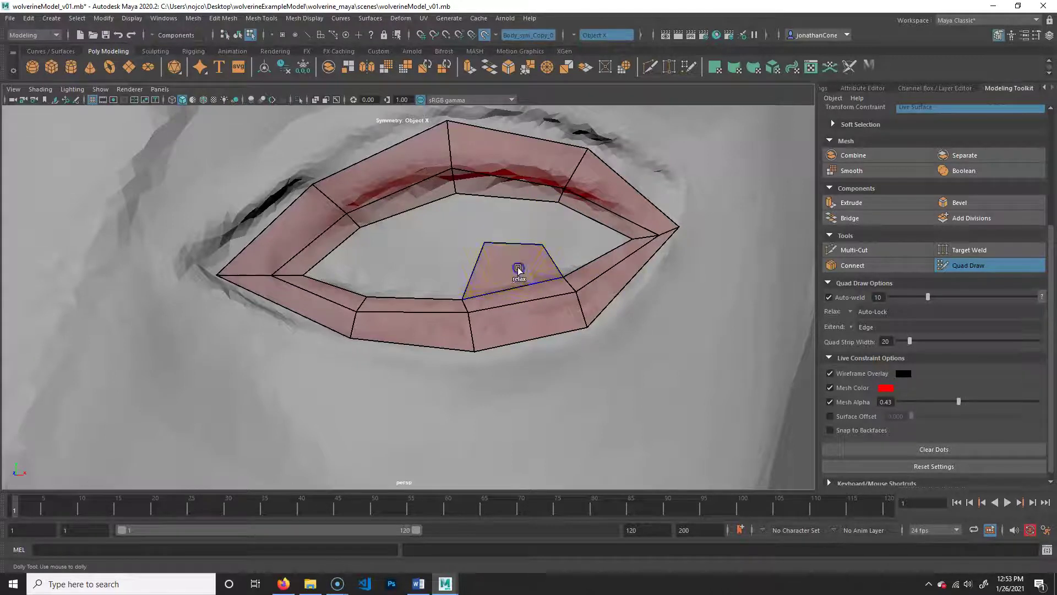
# Weld the new quad to the outer eye corner, shift its inner vertex to the eye's centre and fill the quad above
pyautogui.moveTo(558, 243); pyautogui.dragTo(618, 241)
pyautogui.click(466, 248)
pyautogui.moveTo(492, 244); pyautogui.dragTo(459, 249)
pyautogui.hotkey('ctrl', 'z')
pyautogui.press('shift')
pyautogui.keyDown('shift'); pyautogui.click(515, 216); pyautogui.keyUp('shift')
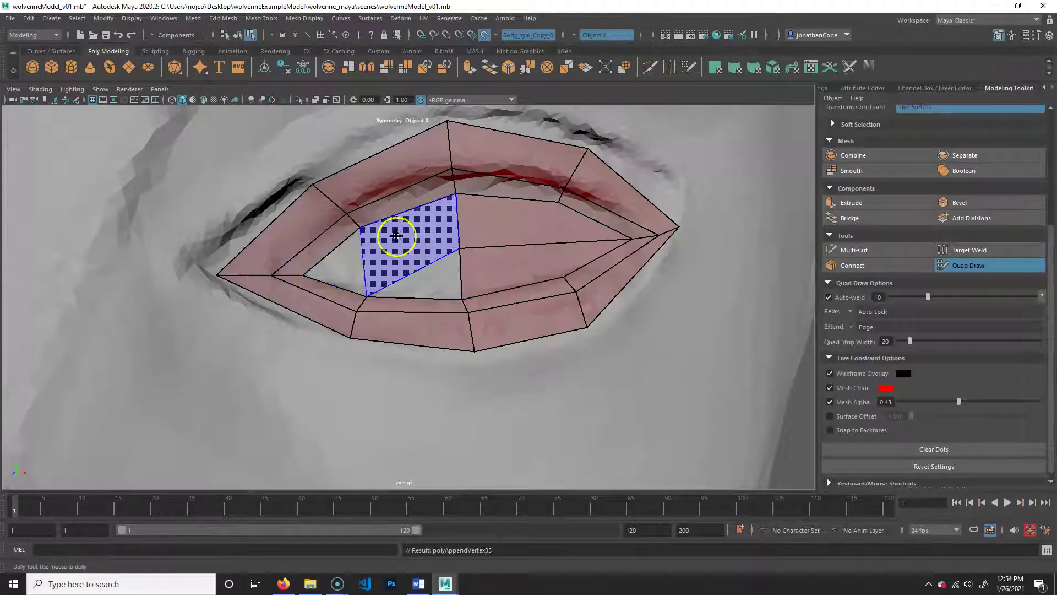
# Fill the inner half of the eye opening with two quads, welding their shared vertex to the inner eye corner
pyautogui.click(373, 259)
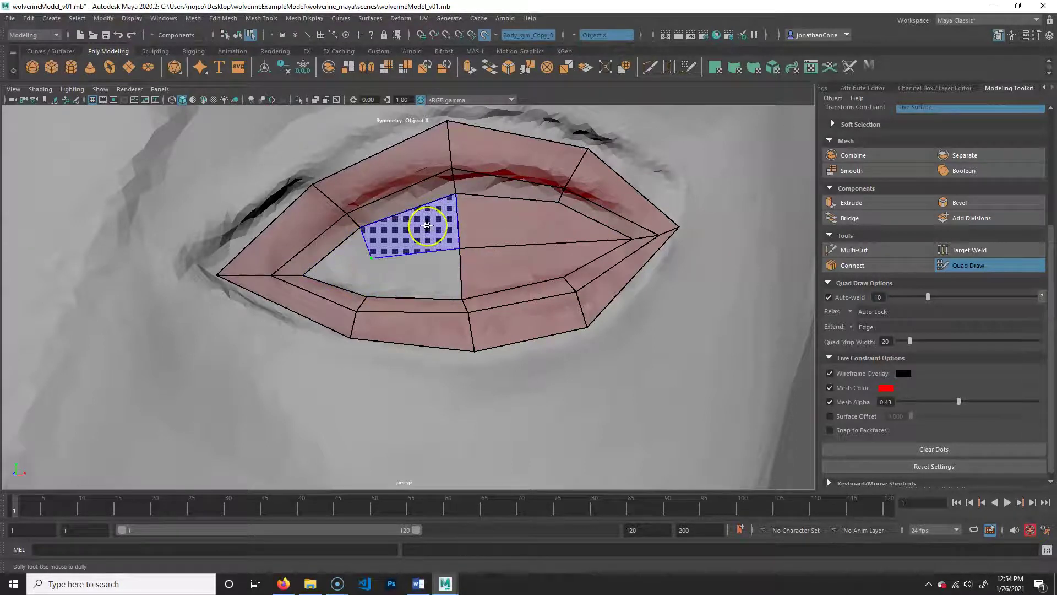
pyautogui.keyDown('shift'); pyautogui.click(427, 225); pyautogui.keyUp('shift')
pyautogui.moveTo(373, 255); pyautogui.dragTo(312, 276)
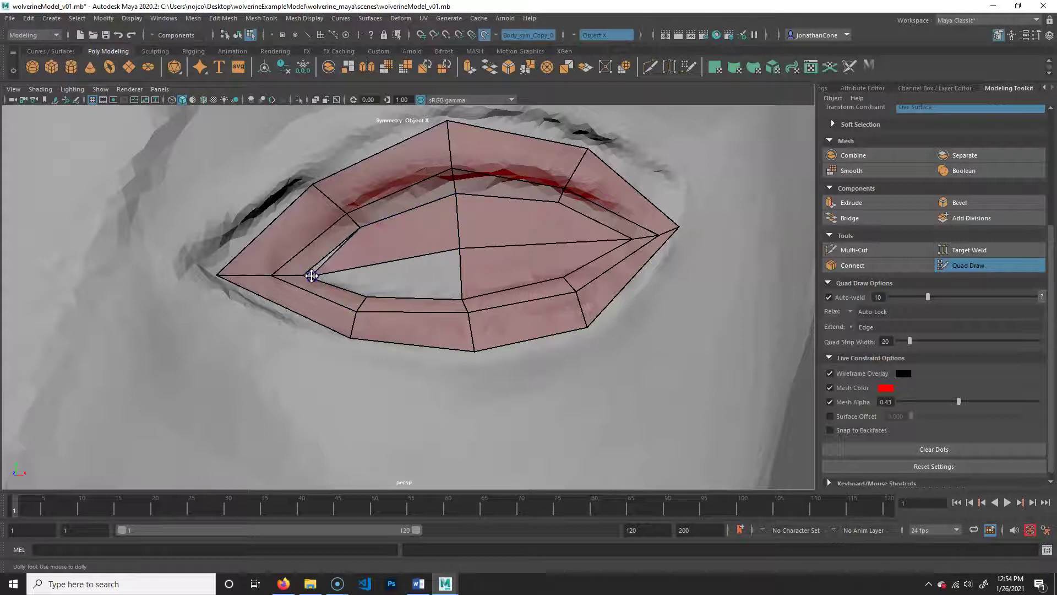
pyautogui.keyDown('shift'); pyautogui.click(422, 276); pyautogui.keyUp('shift')
# Examine the filled topology of both eyes on the face from several angles and distances
pyautogui.keyDown('alt'); pyautogui.moveTo(531, 333); pyautogui.dragTo(396, 281, button='right'); pyautogui.keyUp('alt')
pyautogui.keyDown('alt'); pyautogui.moveTo(397, 281); pyautogui.dragTo(441, 335); pyautogui.keyUp('alt')
pyautogui.keyDown('alt'); pyautogui.moveTo(386, 334); pyautogui.dragTo(444, 330, button='right'); pyautogui.keyUp('alt')
pyautogui.keyDown('alt'); pyautogui.moveTo(413, 273); pyautogui.dragTo(457, 344, button='middle'); pyautogui.keyUp('alt')
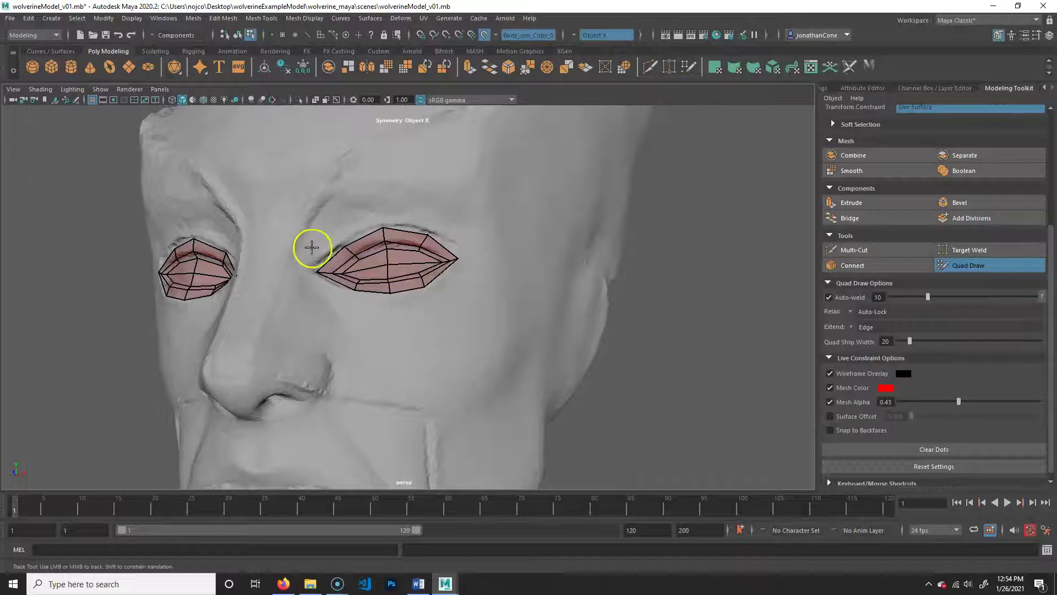
pyautogui.keyDown('alt'); pyautogui.moveTo(298, 309); pyautogui.dragTo(338, 311, button='right'); pyautogui.keyUp('alt')
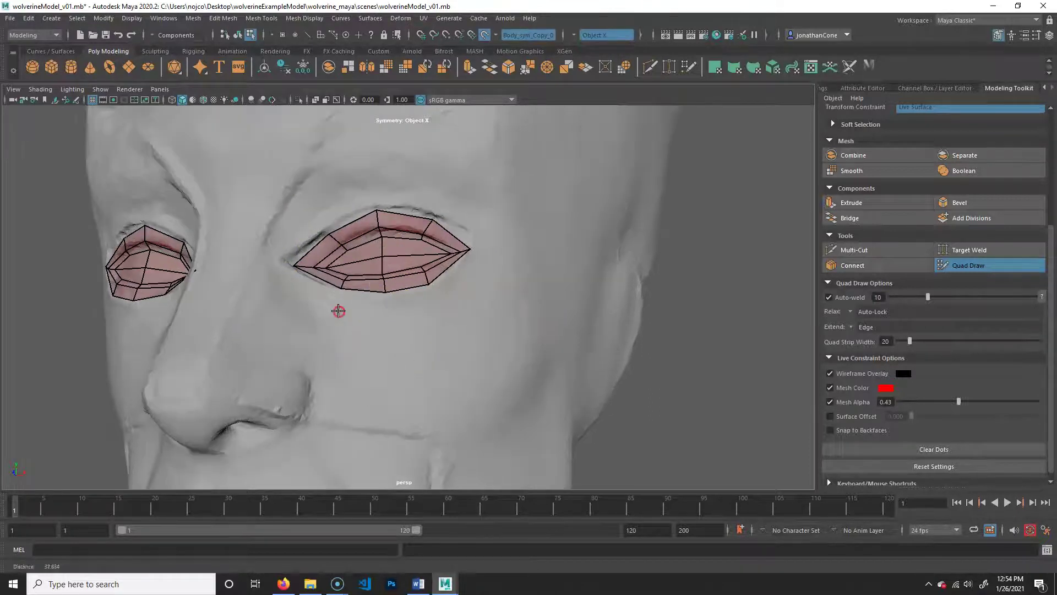
pyautogui.keyDown('alt'); pyautogui.moveTo(338, 311); pyautogui.dragTo(389, 348, button='middle'); pyautogui.keyUp('alt')
pyautogui.keyDown('alt'); pyautogui.moveTo(345, 326); pyautogui.dragTo(381, 322, button='right'); pyautogui.keyUp('alt')
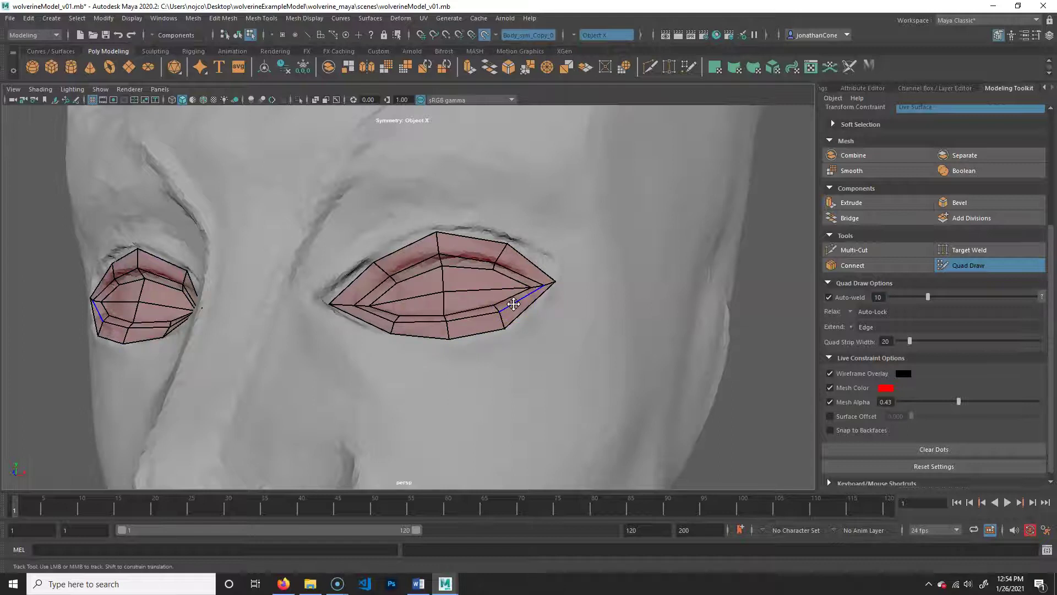
# Try pulling the middle of the upper eyelid down towards the lower lid, and undo the move
pyautogui.scroll(2, 434, 278)
pyautogui.keyDown('alt'); pyautogui.moveTo(435, 278); pyautogui.dragTo(453, 279, button='middle'); pyautogui.keyUp('alt')
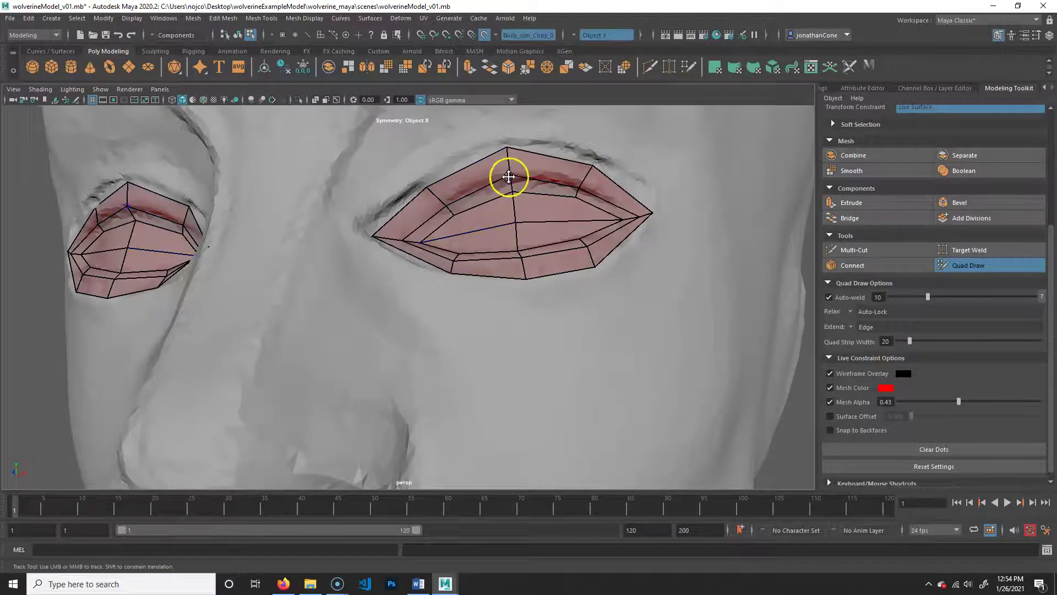
pyautogui.moveTo(511, 176)
pyautogui.mouseDown()
pyautogui.moveTo(523, 252)
pyautogui.moveTo(518, 236)
pyautogui.mouseUp()
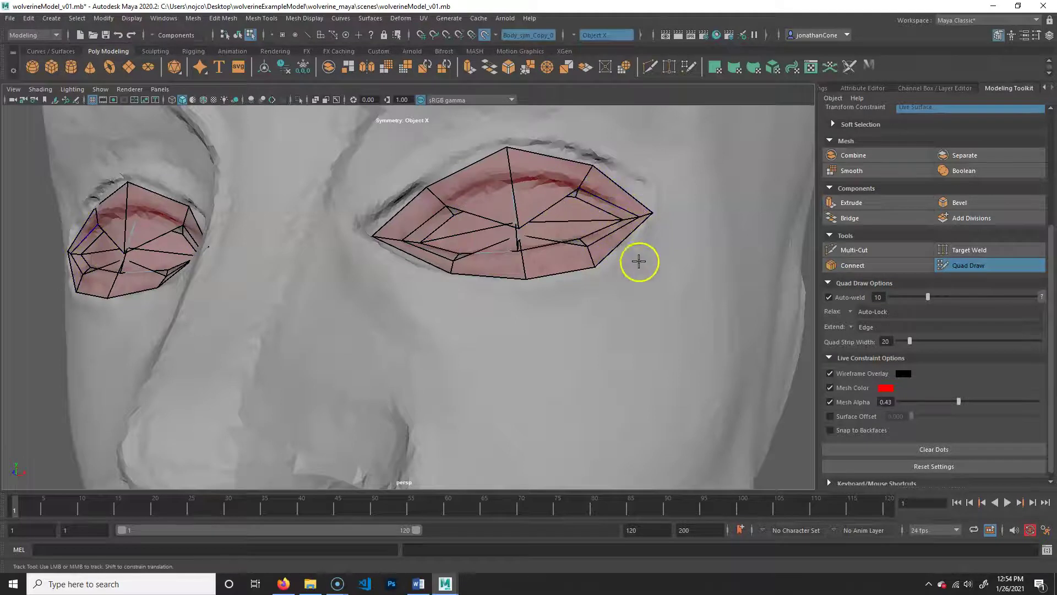
pyautogui.hotkey('ctrl', 'z')
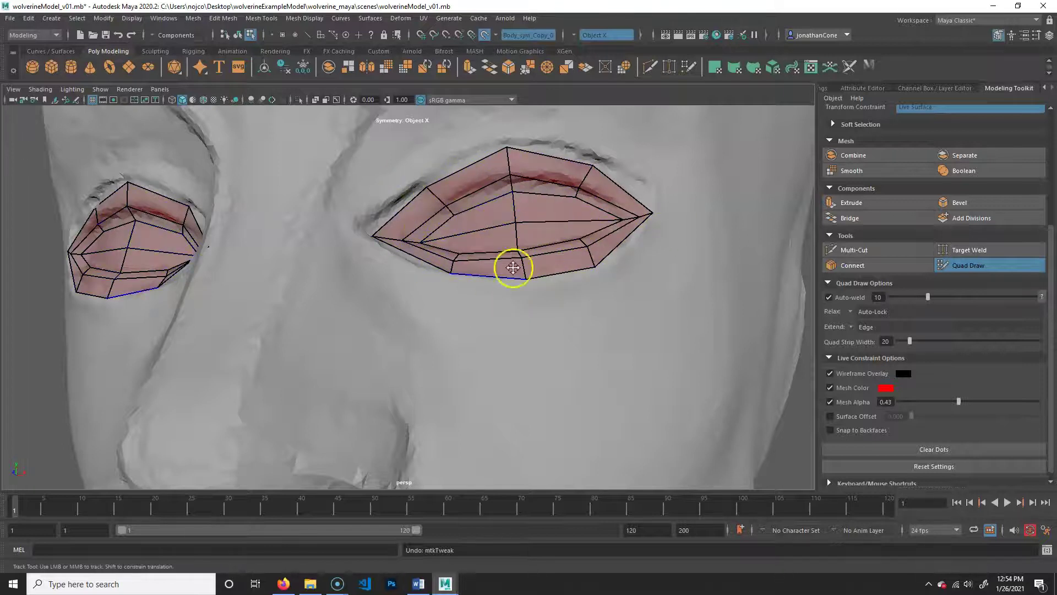
# Place a ring of dots just outside the existing eye loop, following the upper lid, both corners and the lower lid
pyautogui.scroll(-3, 524, 278)
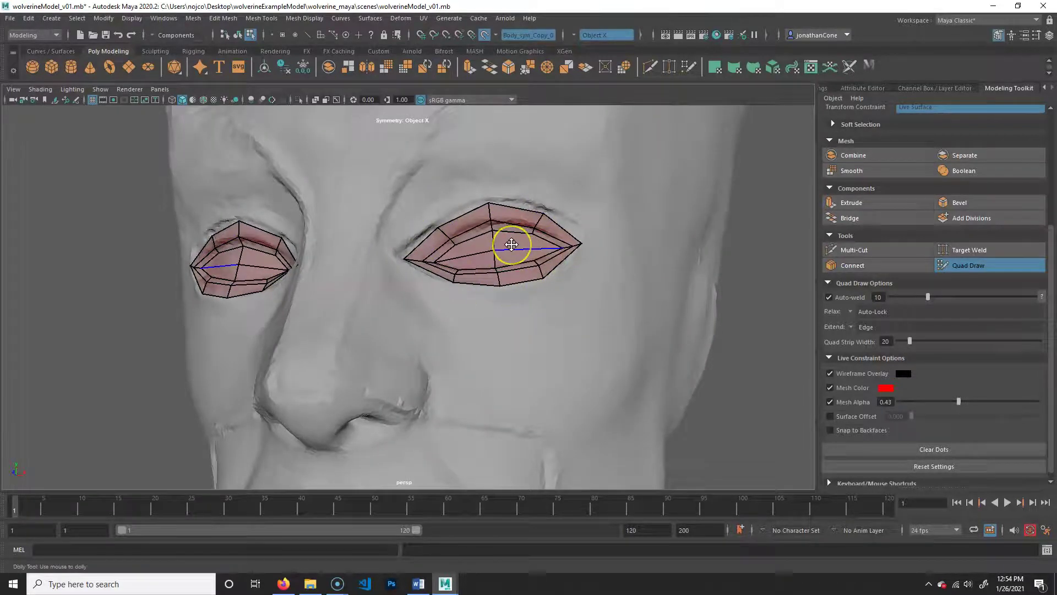
pyautogui.scroll(2, 496, 290)
pyautogui.keyDown('alt'); pyautogui.moveTo(520, 273); pyautogui.dragTo(521, 285, button='middle'); pyautogui.keyUp('alt')
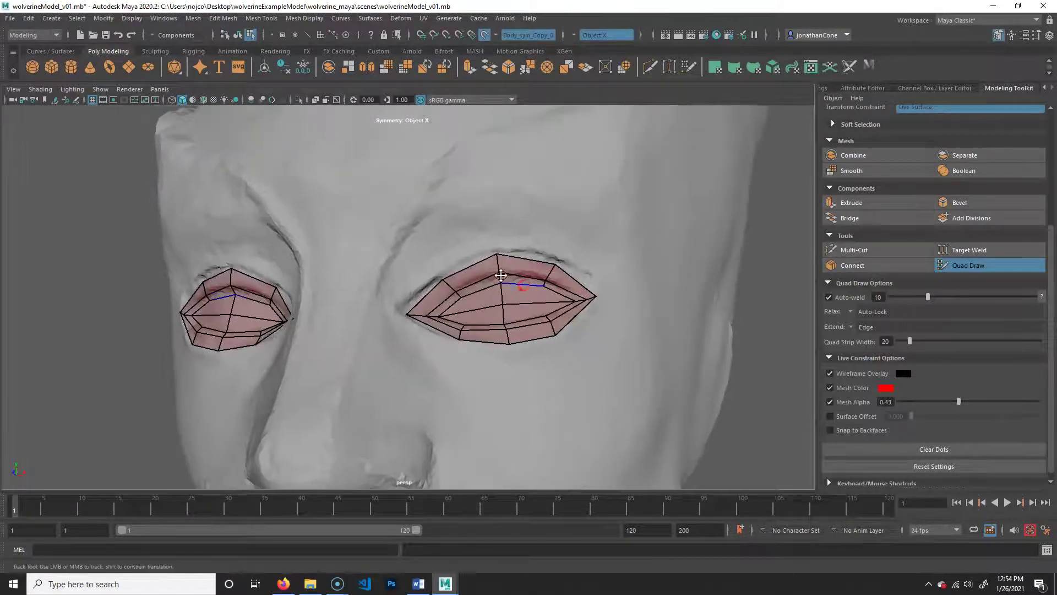
pyautogui.moveTo(496, 256); pyautogui.dragTo(492, 241)
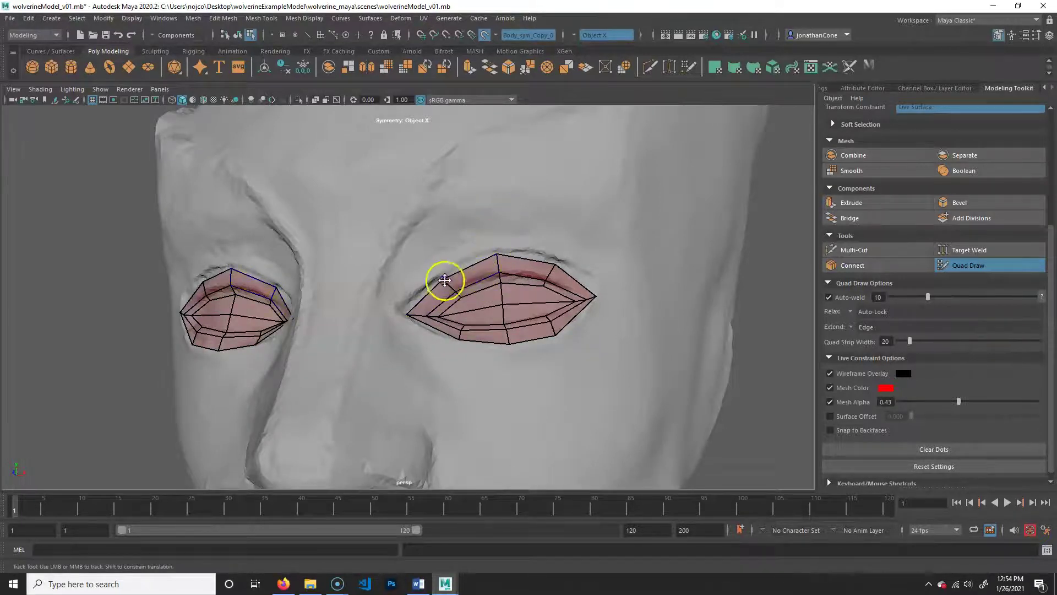
pyautogui.scroll(3, 457, 281)
pyautogui.keyDown('alt'); pyautogui.moveTo(481, 281); pyautogui.dragTo(483, 280, button='middle'); pyautogui.keyUp('alt')
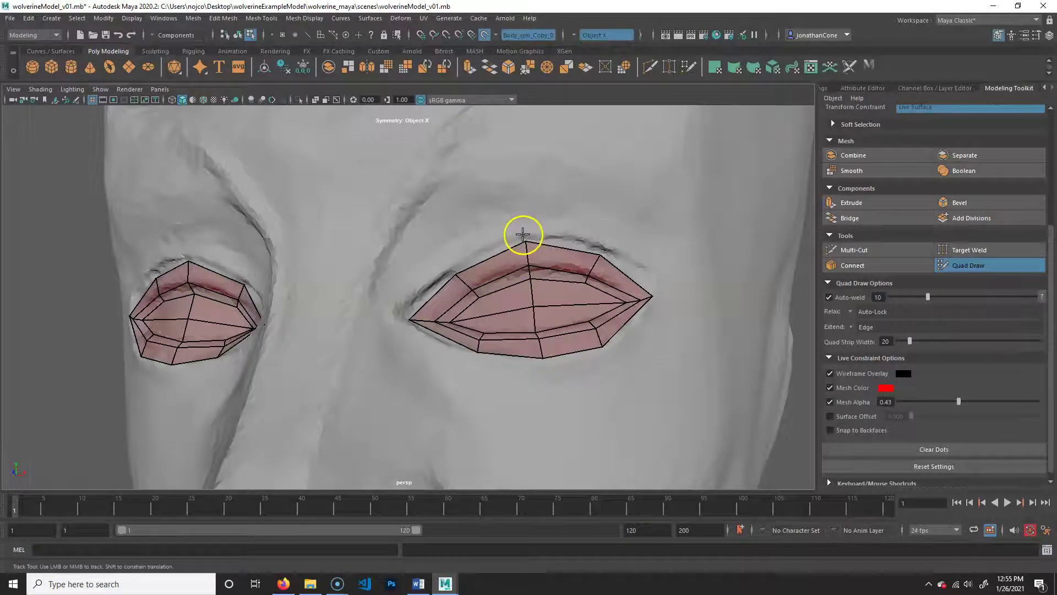
pyautogui.click(658, 287)
pyautogui.click(610, 356)
pyautogui.click(545, 372)
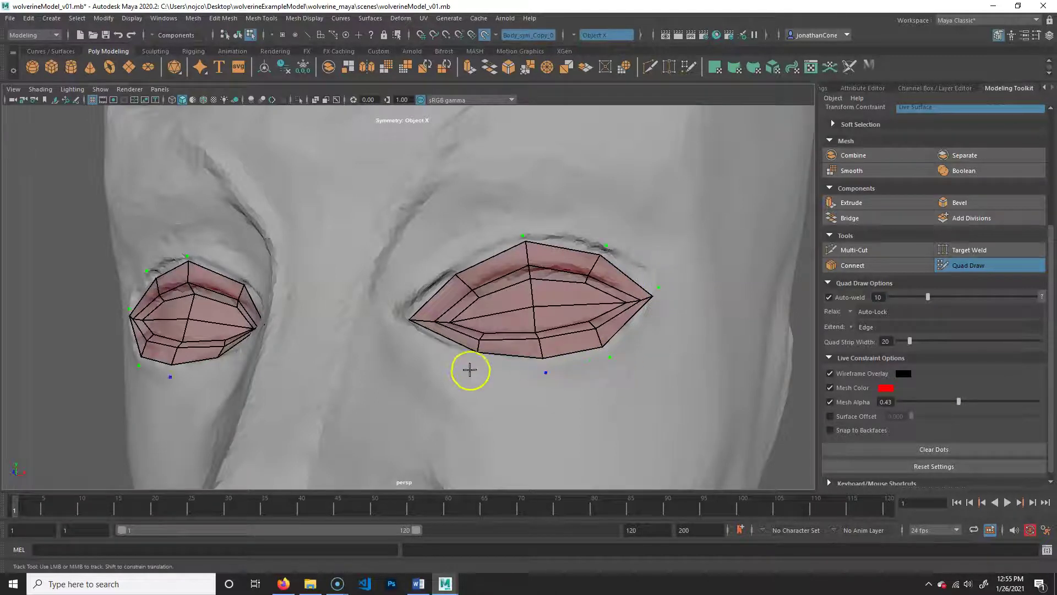
pyautogui.click(474, 363)
pyautogui.click(443, 272)
# Fill quads between the eye loop and the new dots, from the inner upper lid around the inner corner and along the lower lid
pyautogui.keyDown('shift'); pyautogui.moveTo(483, 257); pyautogui.dragTo(474, 255); pyautogui.keyUp('shift')
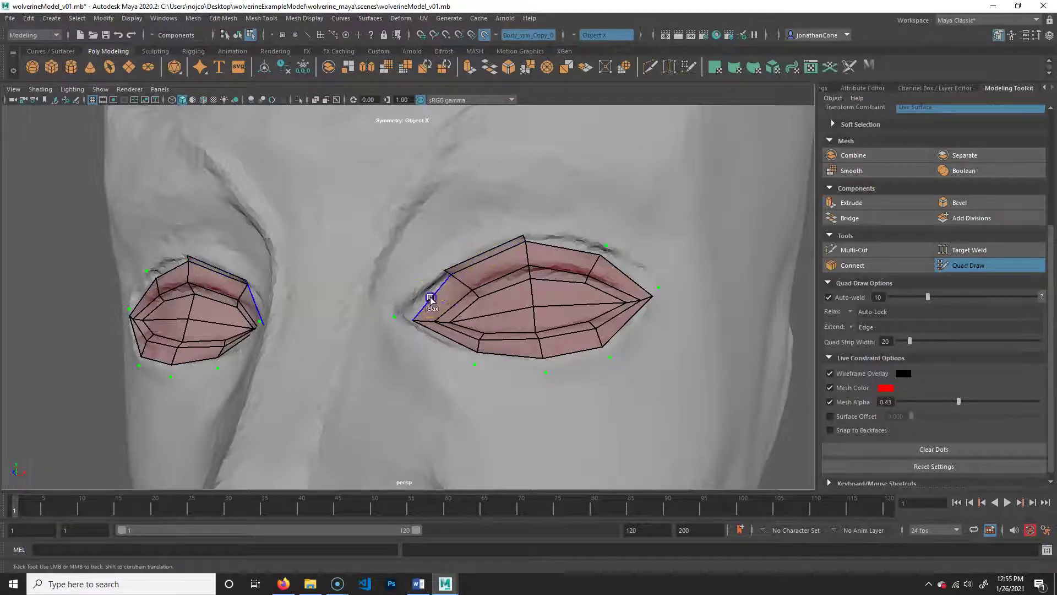
pyautogui.keyDown('shift'); pyautogui.click(427, 298); pyautogui.keyUp('shift')
pyautogui.keyDown('shift'); pyautogui.click(437, 341); pyautogui.keyUp('shift')
pyautogui.keyDown('shift'); pyautogui.click(504, 362); pyautogui.keyUp('shift')
pyautogui.keyDown('shift'); pyautogui.click(576, 363); pyautogui.keyUp('shift')
pyautogui.keyDown('shift'); pyautogui.click(621, 333); pyautogui.keyUp('shift')
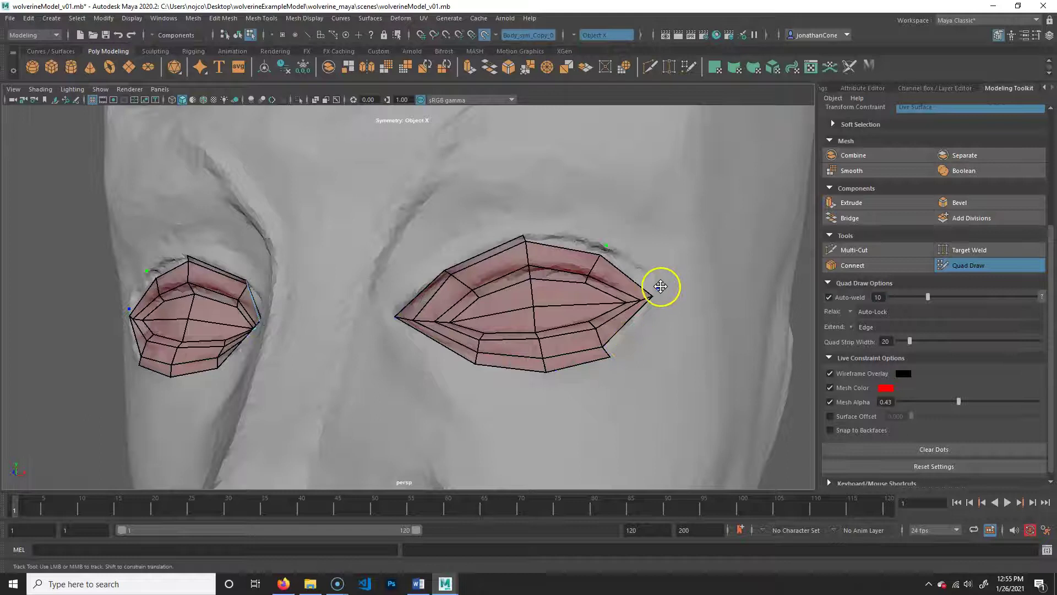
# Close the ring with quads around the outer corner and outer upper lid, and nudge their outer vertices to follow the sculpt
pyautogui.keyDown('shift'); pyautogui.click(634, 324); pyautogui.keyUp('shift')
pyautogui.keyDown('shift'); pyautogui.click(639, 278); pyautogui.keyUp('shift')
pyautogui.keyDown('shift'); pyautogui.click(572, 243); pyautogui.keyUp('shift')
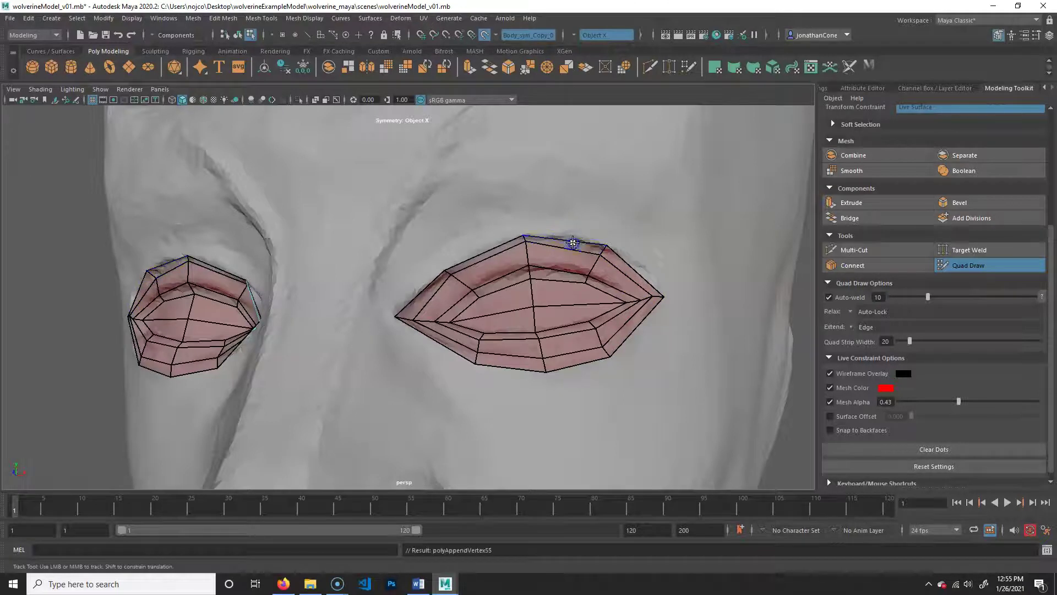
pyautogui.moveTo(606, 244); pyautogui.dragTo(609, 248)
pyautogui.moveTo(656, 296); pyautogui.dragTo(666, 295)
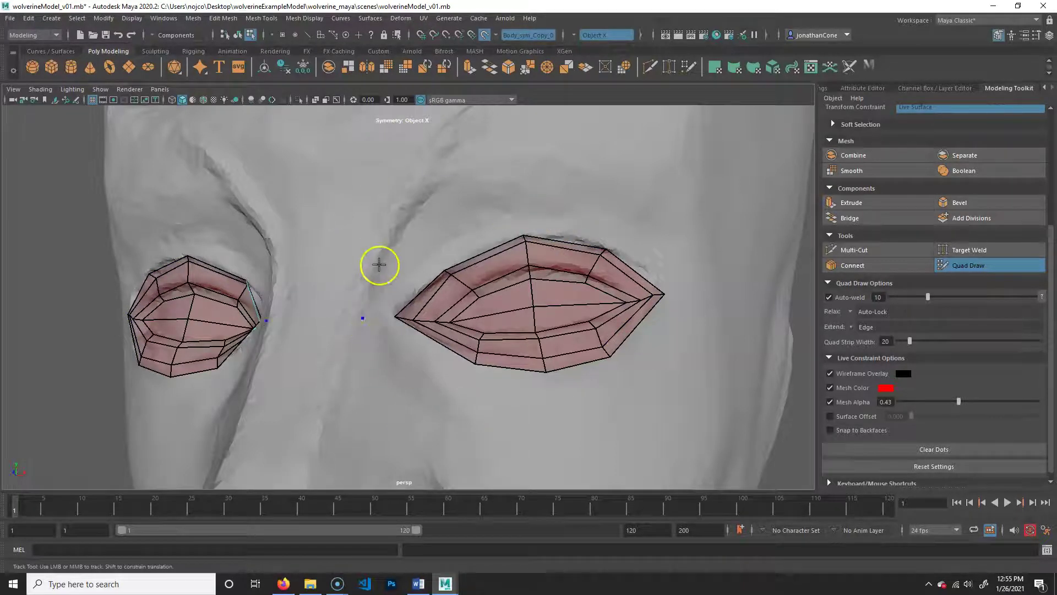
# Place a wider ring of dots around the eye, lowering the brow-side dots closer to the upper lid
pyautogui.click(515, 186)
pyautogui.scroll(-5, 661, 258)
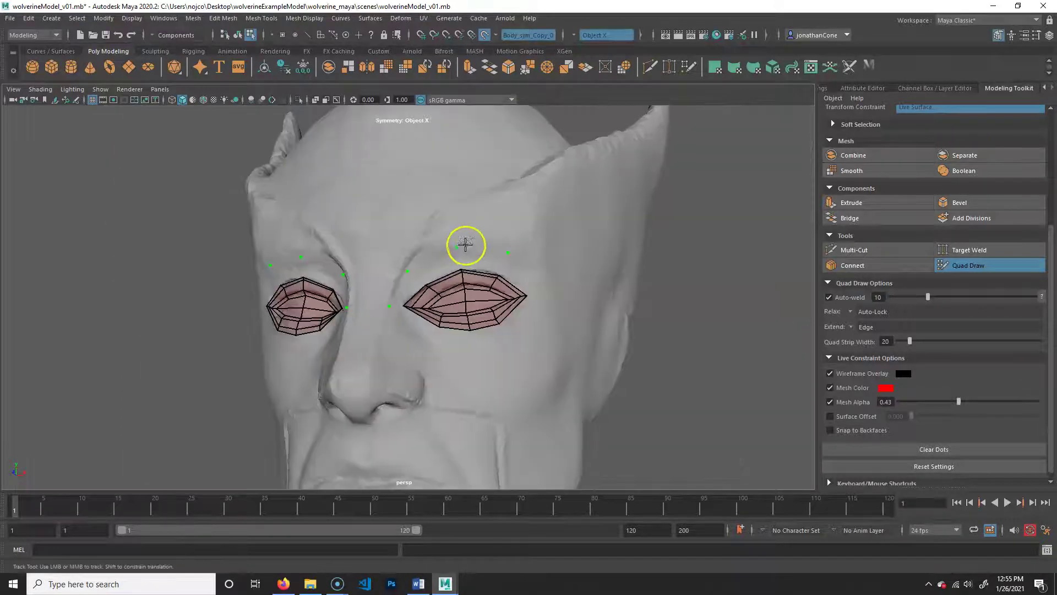
pyautogui.moveTo(419, 265); pyautogui.dragTo(411, 268)
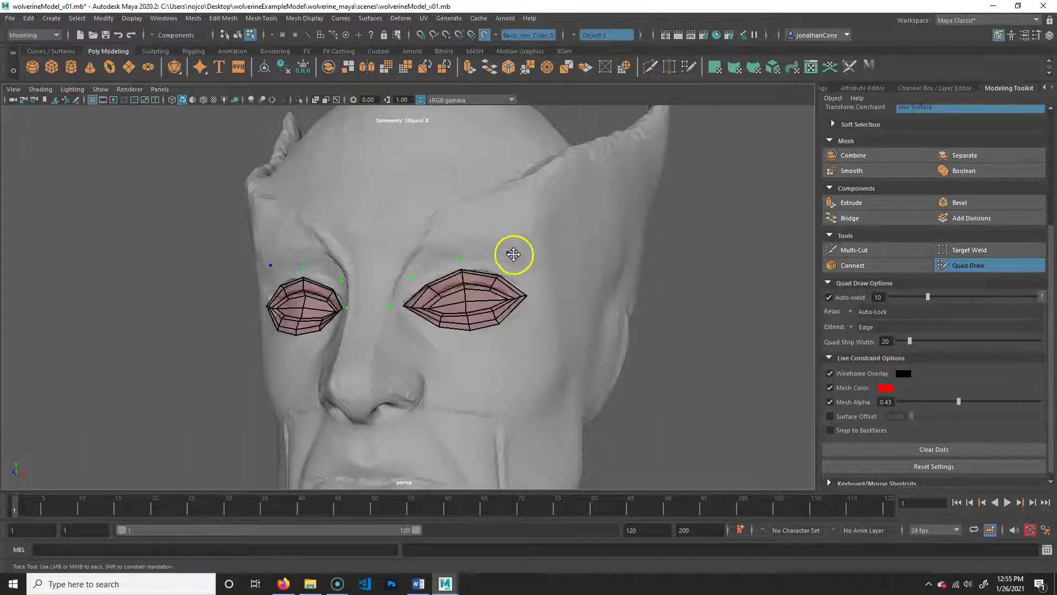
pyautogui.keyDown('alt'); pyautogui.moveTo(461, 302); pyautogui.dragTo(500, 303, button='right'); pyautogui.keyUp('alt')
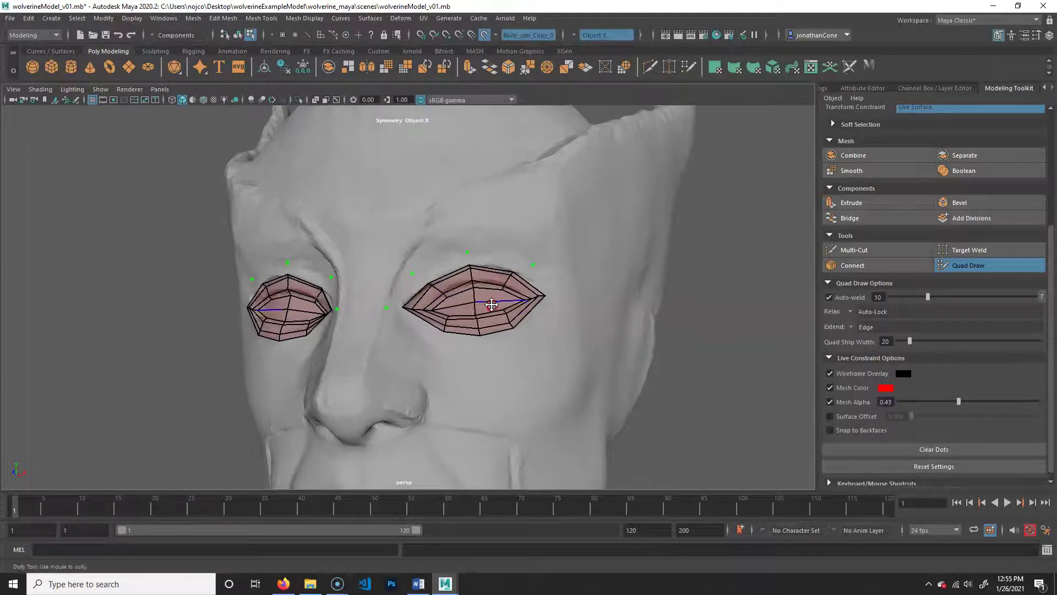
pyautogui.keyDown('alt'); pyautogui.moveTo(543, 299); pyautogui.dragTo(505, 295, button='middle'); pyautogui.keyUp('alt')
pyautogui.click(486, 346)
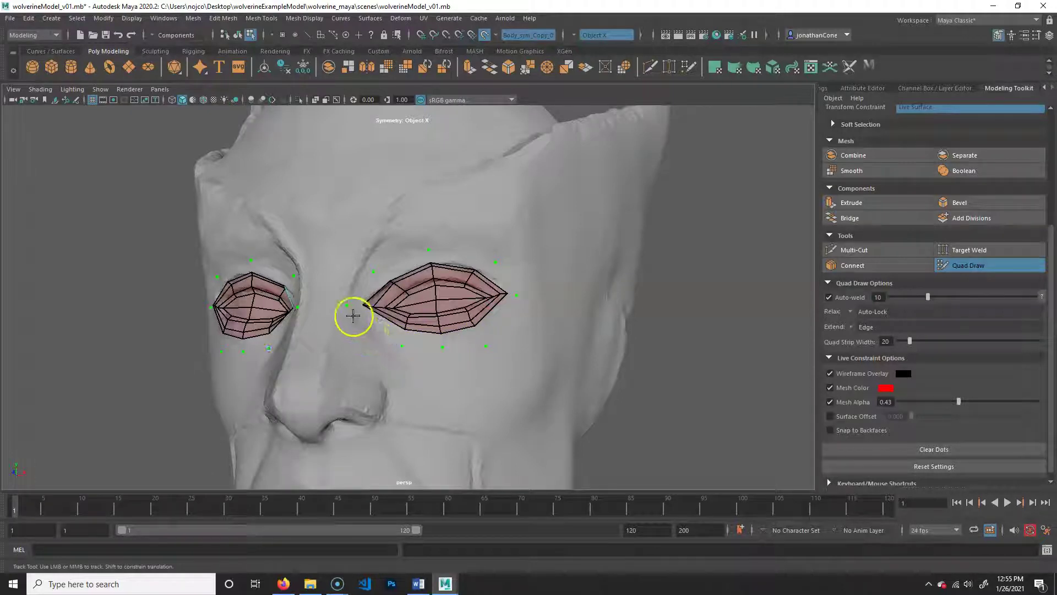
# Fill the wider ring around the eye with quads, from the inner corner over the upper lid and back along the lower lid
pyautogui.keyDown('shift'); pyautogui.click(375, 325); pyautogui.keyUp('shift')
pyautogui.keyDown('shift'); pyautogui.click(364, 289); pyautogui.keyUp('shift')
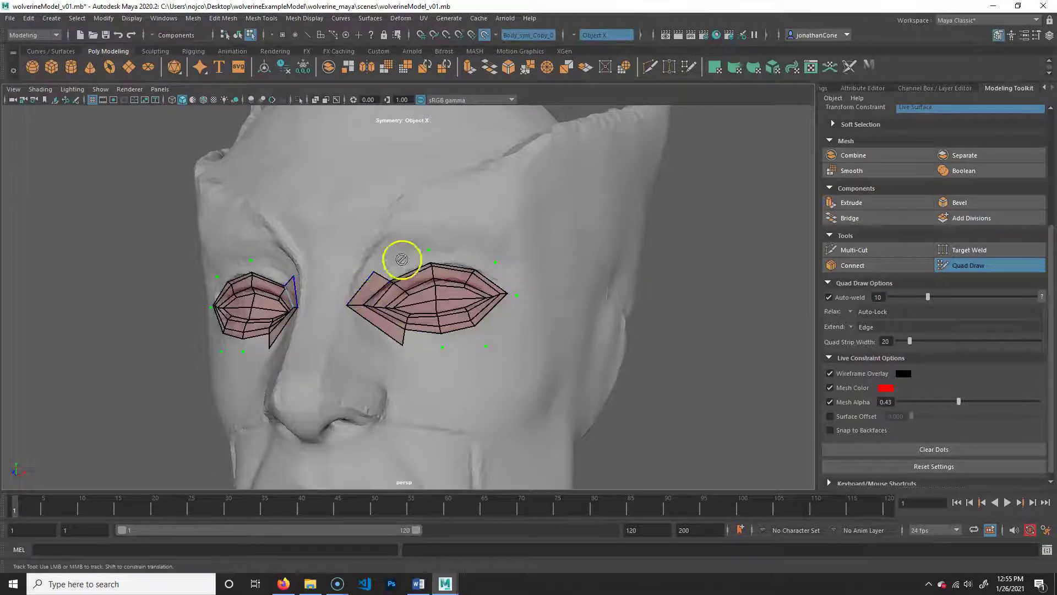
pyautogui.keyDown('shift'); pyautogui.click(402, 257); pyautogui.keyUp('shift')
pyautogui.keyDown('shift'); pyautogui.click(454, 251); pyautogui.keyUp('shift')
pyautogui.keyDown('shift'); pyautogui.click(504, 279); pyautogui.keyUp('shift')
pyautogui.keyDown('shift'); pyautogui.click(495, 319); pyautogui.keyUp('shift')
pyautogui.keyDown('shift'); pyautogui.click(468, 344); pyautogui.keyUp('shift')
pyautogui.keyDown('shift'); pyautogui.click(423, 338); pyautogui.keyUp('shift')
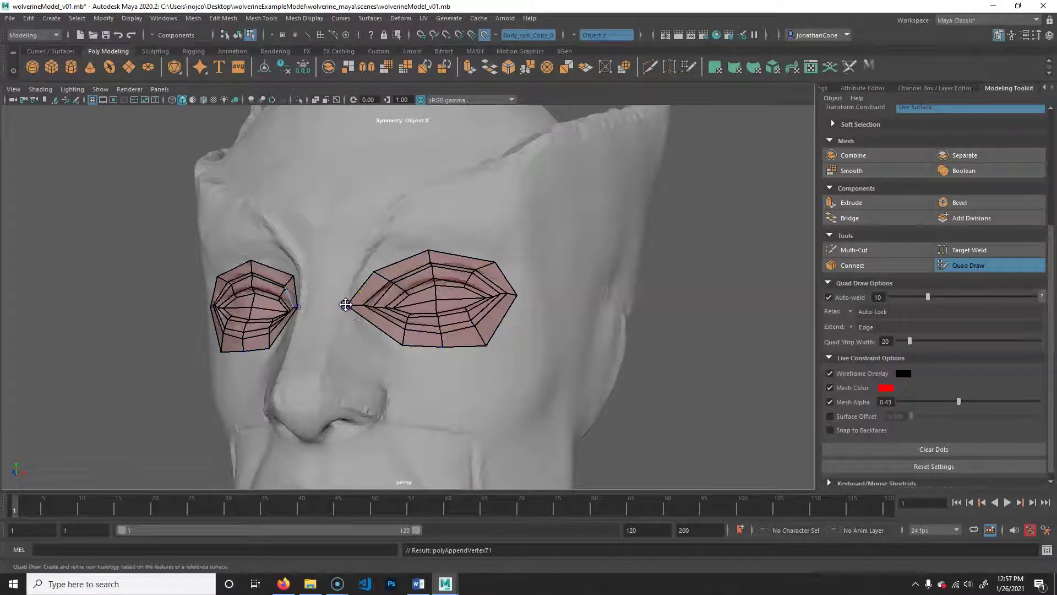
# Reposition the outermost eye ring's vertices at the corners, lower lid and inner brow into an evenly rounded outline
pyautogui.moveTo(345, 305); pyautogui.dragTo(356, 304)
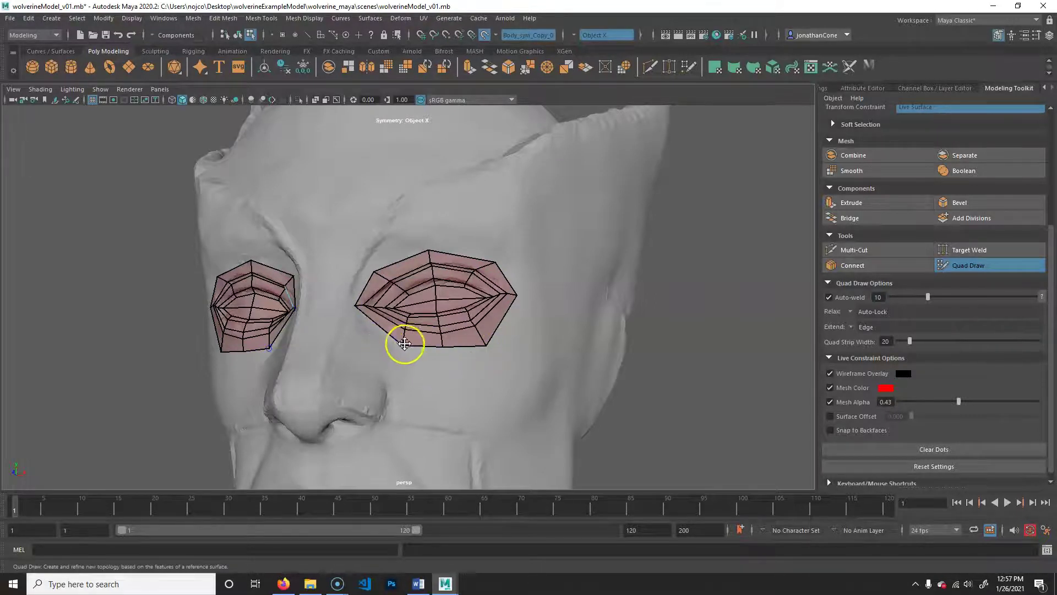
pyautogui.moveTo(404, 345); pyautogui.dragTo(392, 341)
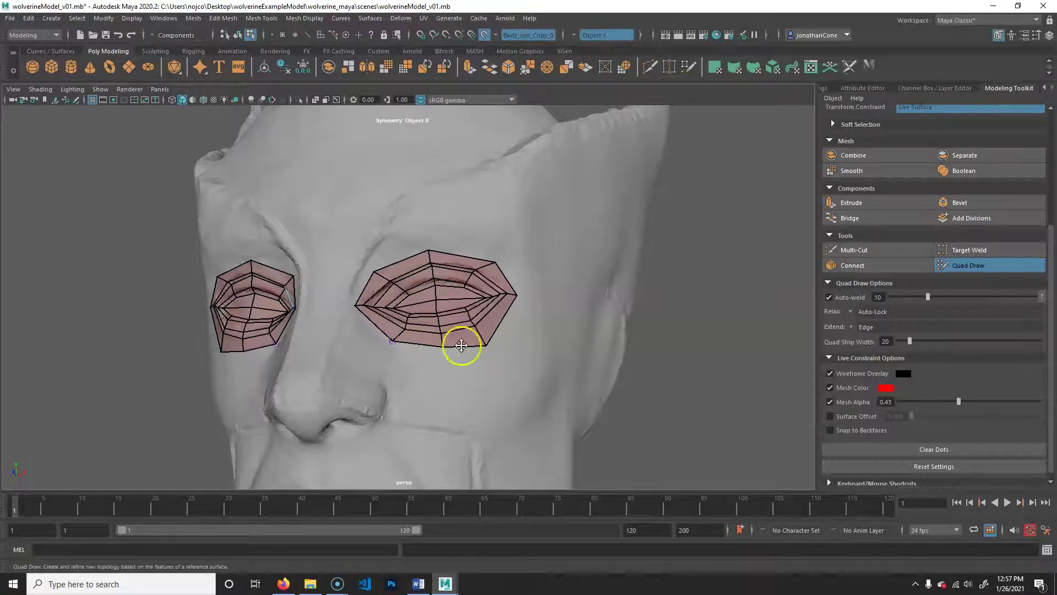
pyautogui.moveTo(486, 345); pyautogui.dragTo(492, 339)
pyautogui.moveTo(516, 297); pyautogui.dragTo(493, 261)
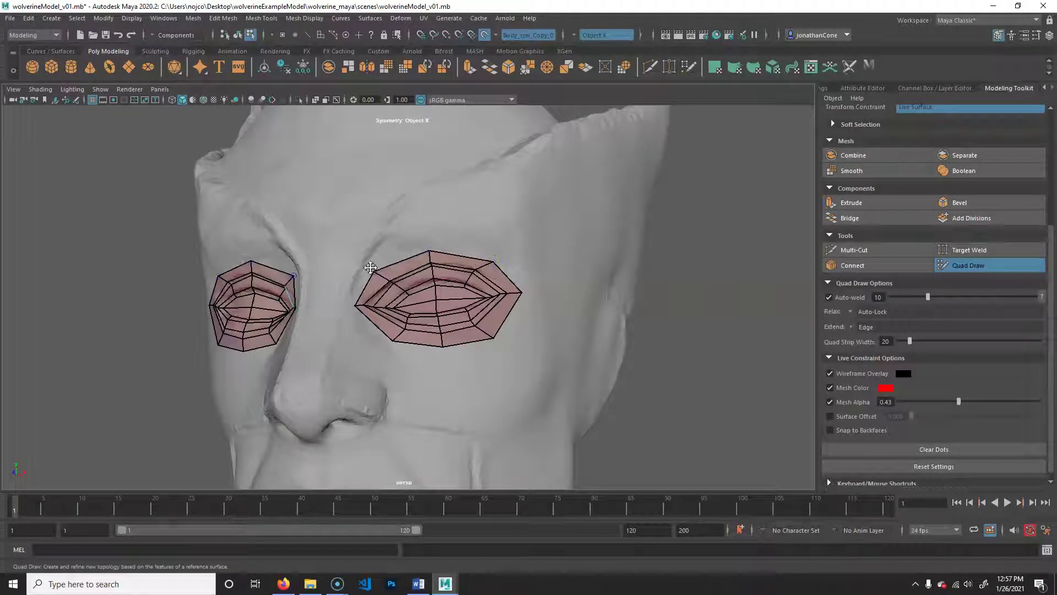
pyautogui.moveTo(373, 271); pyautogui.dragTo(384, 259)
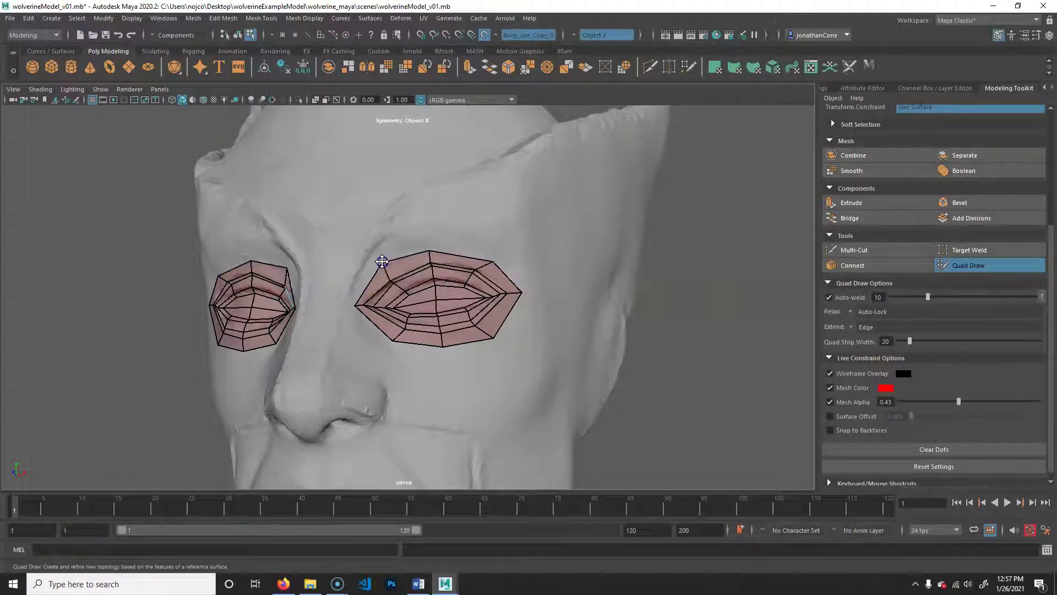
# Undo the stray pair of dots at the mouth and place four dots down the centre line of the upper and lower lips
pyautogui.keyDown('alt'); pyautogui.moveTo(477, 339); pyautogui.dragTo(448, 357, button='right'); pyautogui.keyUp('alt')
pyautogui.keyDown('alt'); pyautogui.moveTo(448, 356); pyautogui.dragTo(476, 362); pyautogui.keyUp('alt')
pyautogui.keyDown('alt'); pyautogui.moveTo(550, 425); pyautogui.dragTo(554, 408); pyautogui.keyUp('alt')
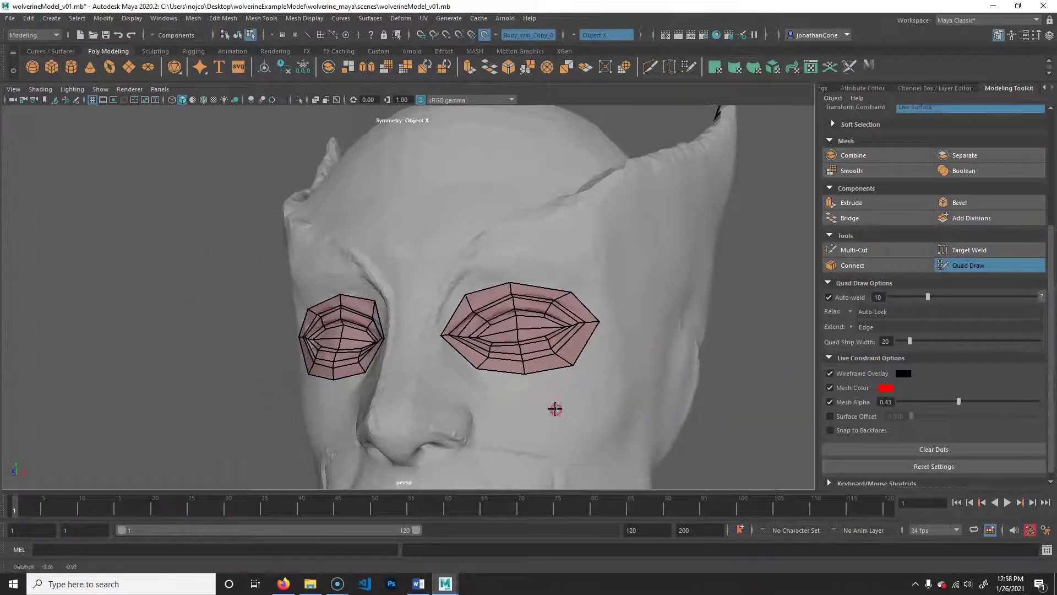
pyautogui.keyDown('alt'); pyautogui.moveTo(543, 459); pyautogui.dragTo(548, 460, button='middle'); pyautogui.keyUp('alt')
pyautogui.keyDown('alt'); pyautogui.moveTo(559, 425); pyautogui.dragTo(568, 354, button='middle'); pyautogui.keyUp('alt')
pyautogui.scroll(2, 492, 360)
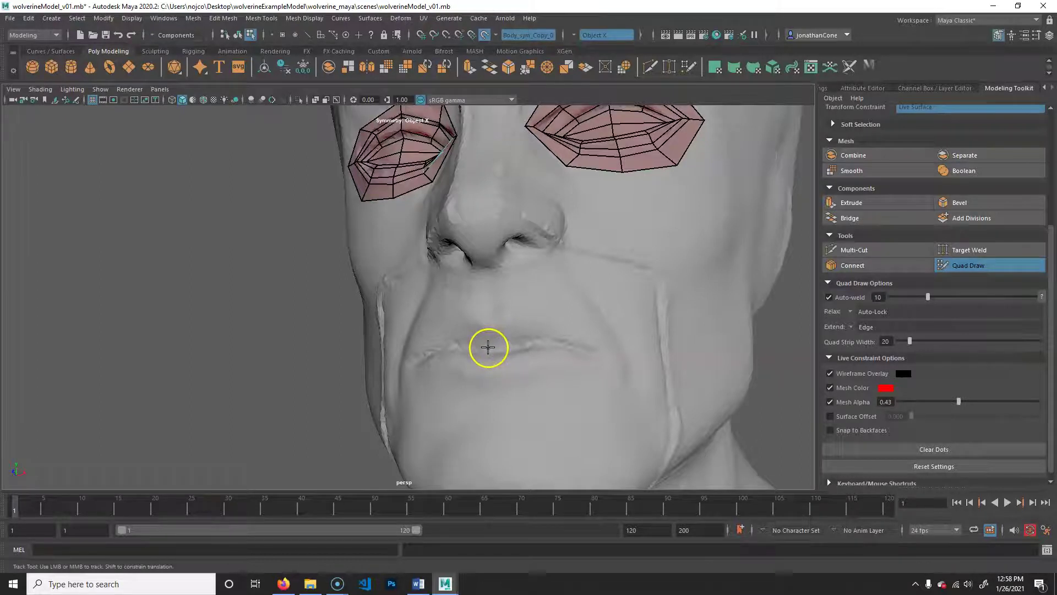
pyautogui.moveTo(521, 363)
pyautogui.keyDown('alt'); pyautogui.mouseDown()
pyautogui.moveTo(531, 377)
pyautogui.moveTo(514, 349)
pyautogui.mouseUp(); pyautogui.keyUp('alt')
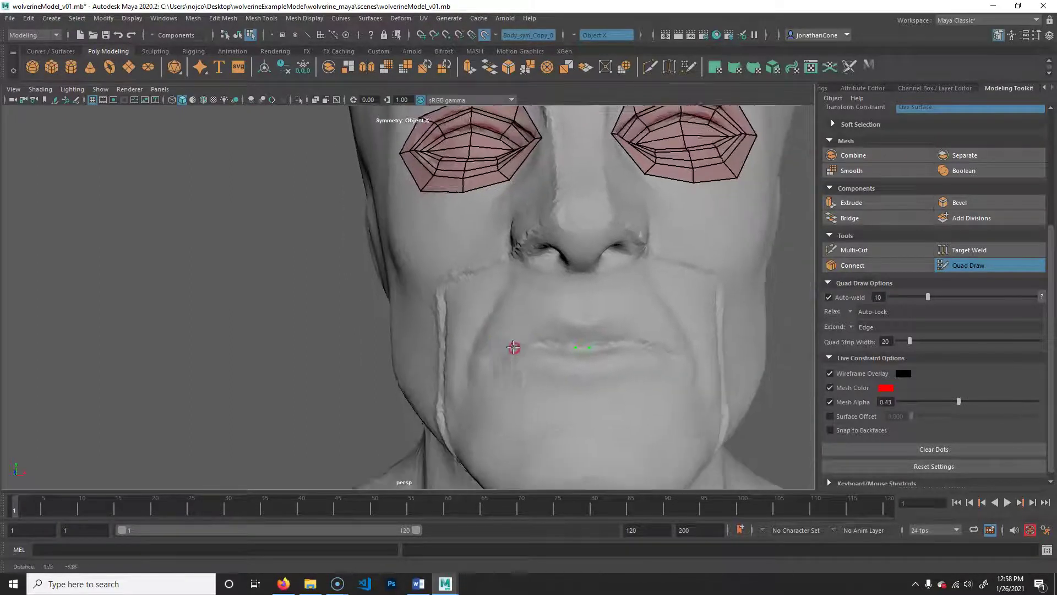
pyautogui.scroll(3, 507, 342)
pyautogui.keyDown('alt'); pyautogui.moveTo(508, 342); pyautogui.dragTo(486, 339, button='middle'); pyautogui.keyUp('alt')
pyautogui.hotkey('ctrl', 'z')
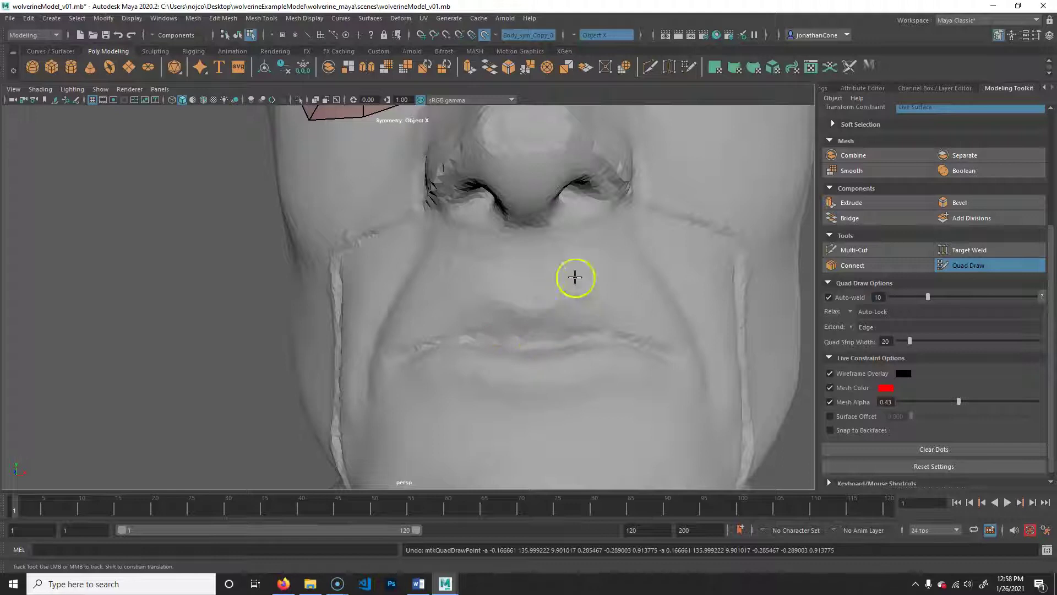
pyautogui.click(632, 299)
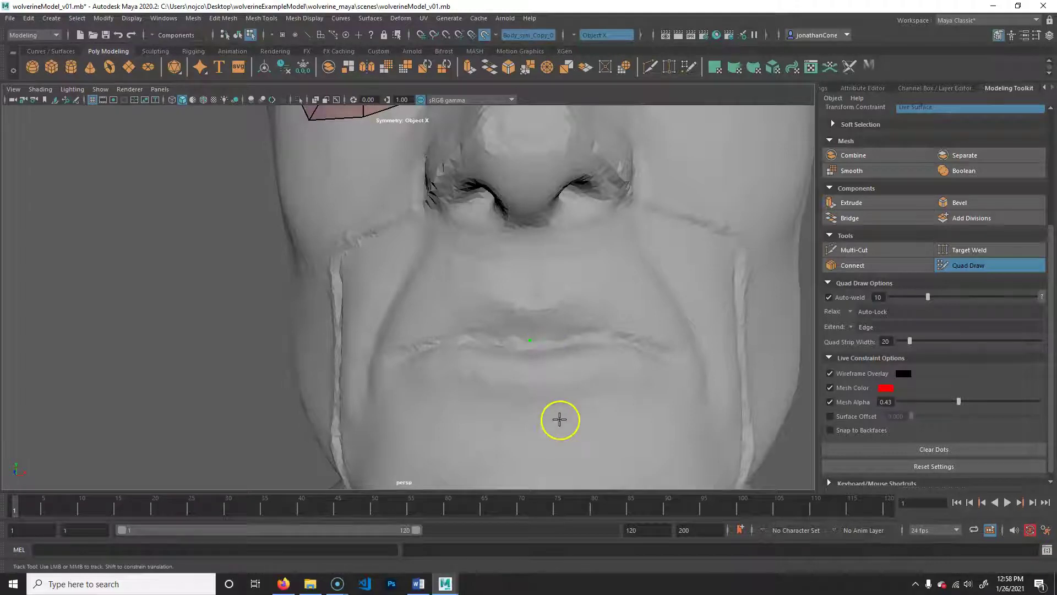
pyautogui.click(538, 312)
pyautogui.click(530, 353)
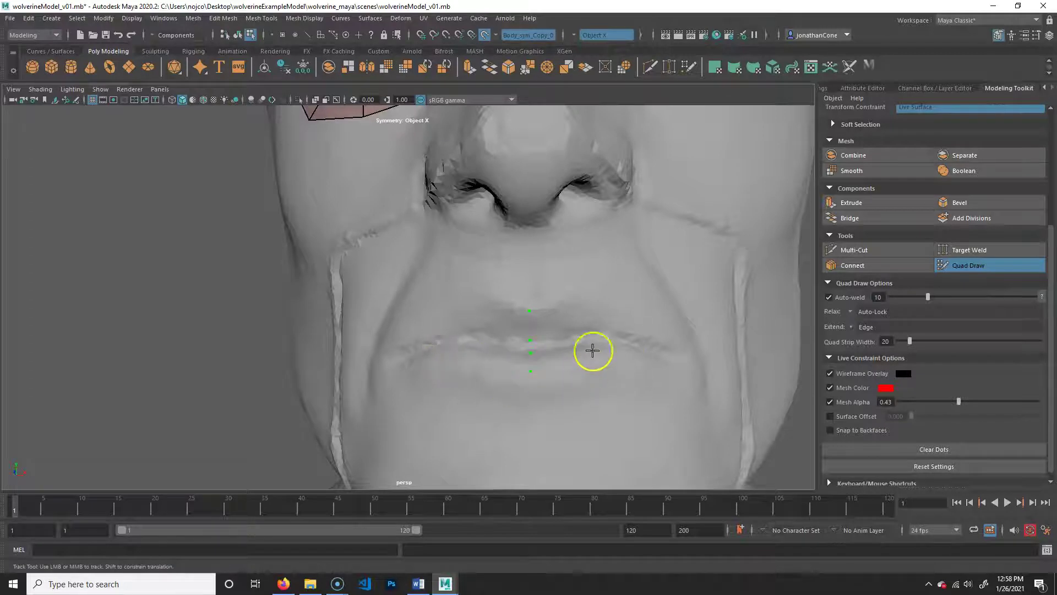
# Place mirrored dots at the mouth corners and along the upper and lower edges of both lips
pyautogui.click(677, 355)
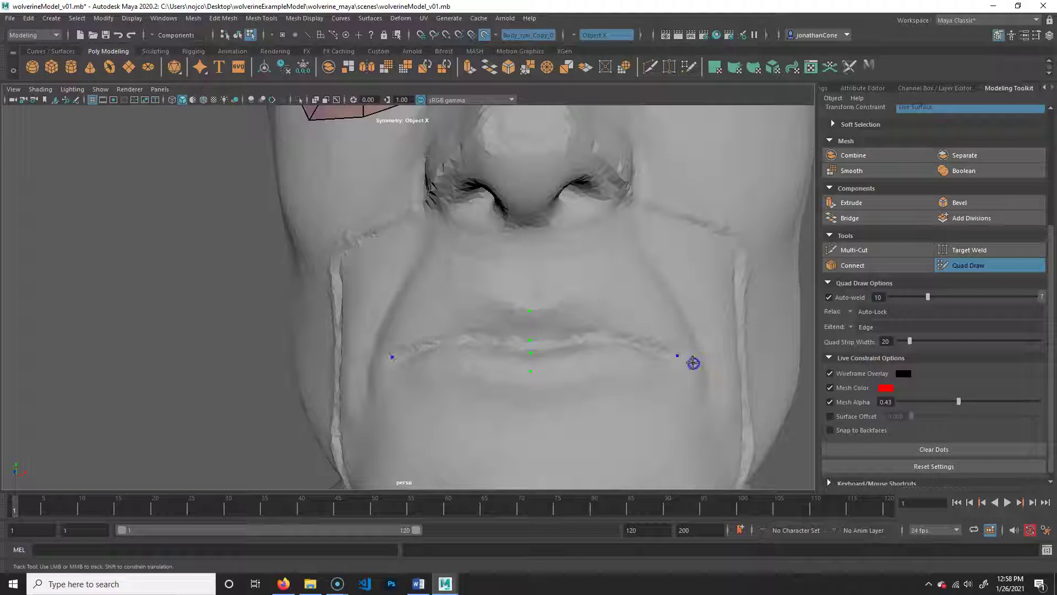
pyautogui.click(589, 335)
pyautogui.click(581, 294)
pyautogui.click(595, 378)
pyautogui.click(686, 356)
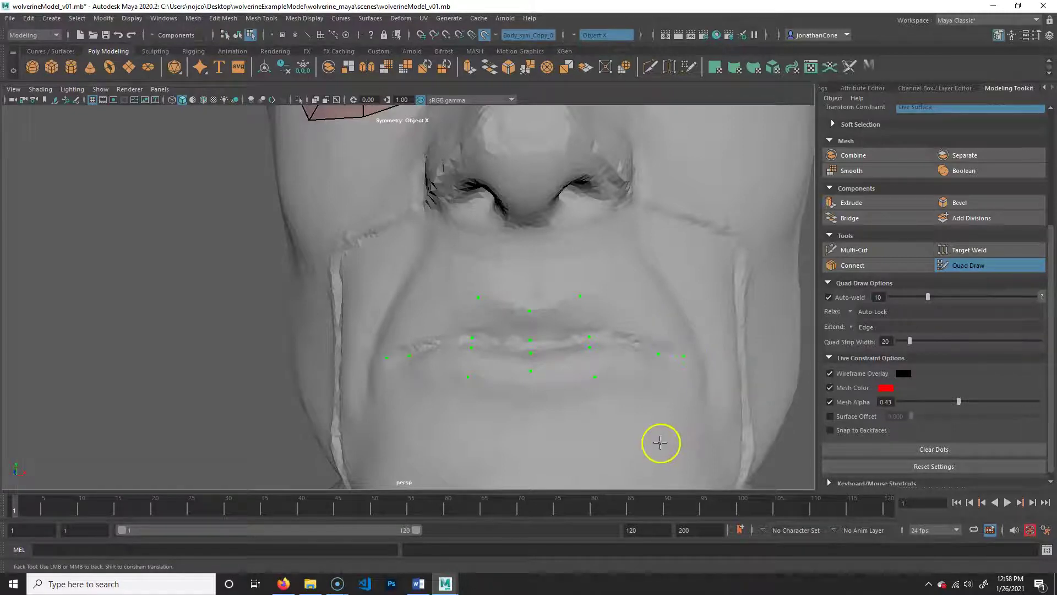
# Fill the upper lip with quads from the centre outwards, tapering its outer end to a point at the mouth corner
pyautogui.keyDown('shift'); pyautogui.click(562, 316); pyautogui.keyUp('shift')
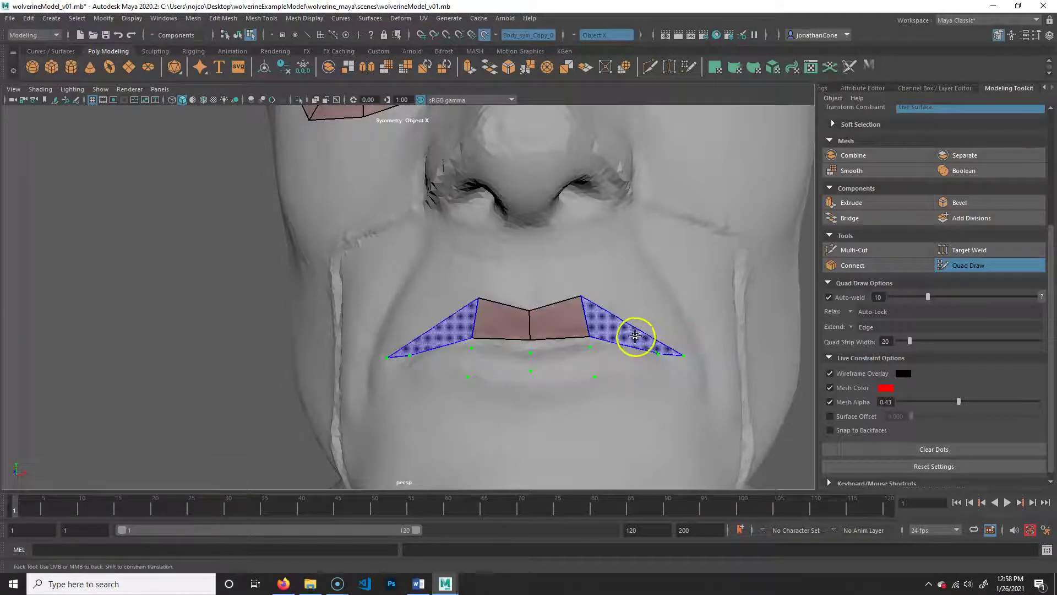
pyautogui.moveTo(685, 355); pyautogui.dragTo(669, 338)
pyautogui.keyDown('shift'); pyautogui.click(620, 324); pyautogui.keyUp('shift')
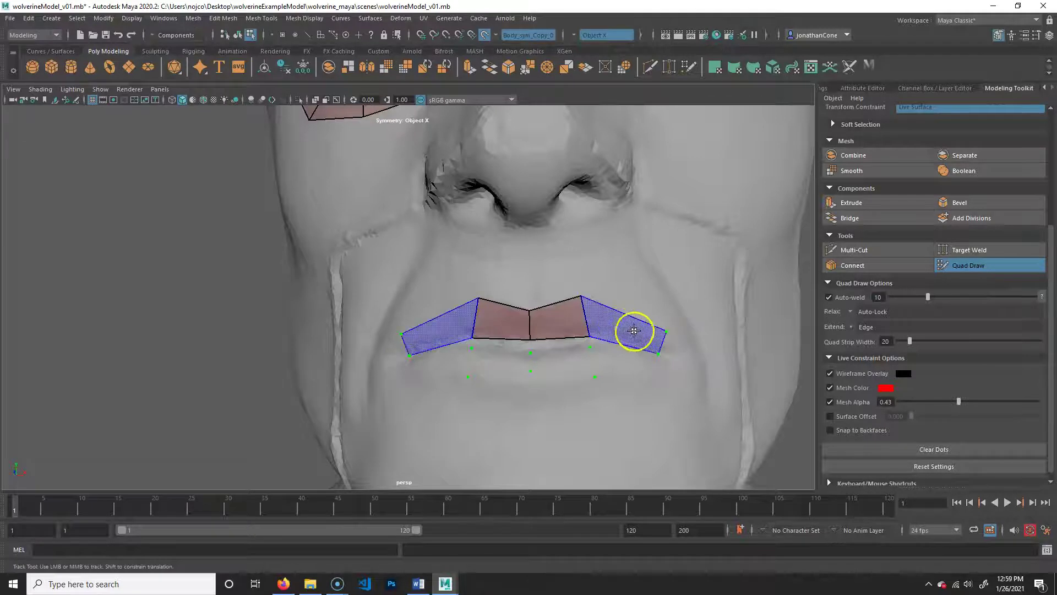
pyautogui.keyDown('shift'); pyautogui.click(667, 328); pyautogui.keyUp('shift')
pyautogui.moveTo(670, 329); pyautogui.dragTo(682, 355)
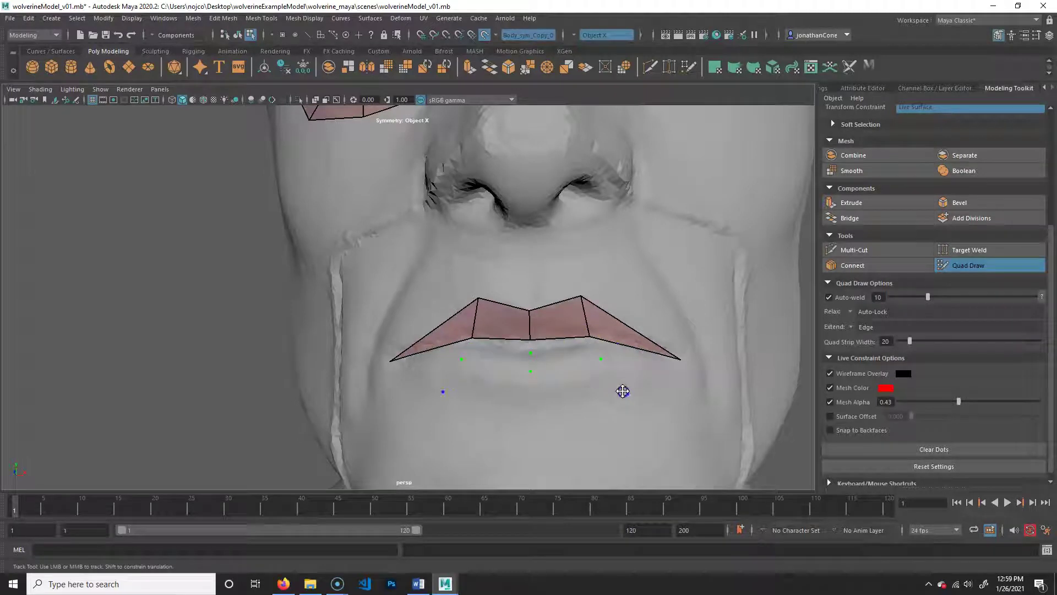
# Fill the lower lip with quads from the mouth corner to the centre, pulling their shared vertices back onto the lip edges
pyautogui.keyDown('shift'); pyautogui.click(634, 374); pyautogui.keyUp('shift')
pyautogui.moveTo(600, 358); pyautogui.dragTo(588, 347)
pyautogui.moveTo(621, 392); pyautogui.dragTo(595, 377)
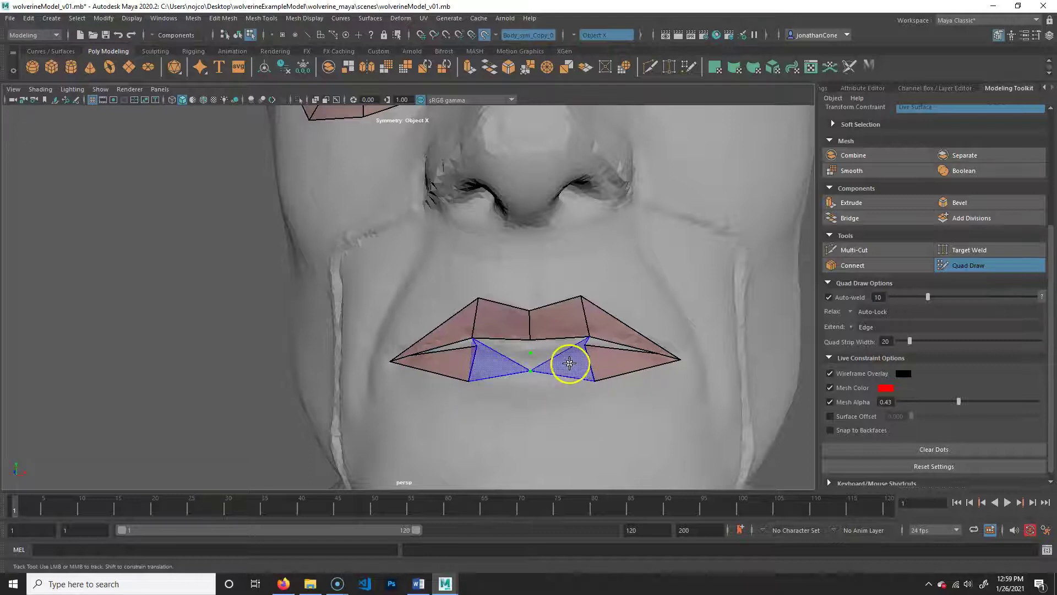
pyautogui.keyDown('shift'); pyautogui.click(564, 362); pyautogui.keyUp('shift')
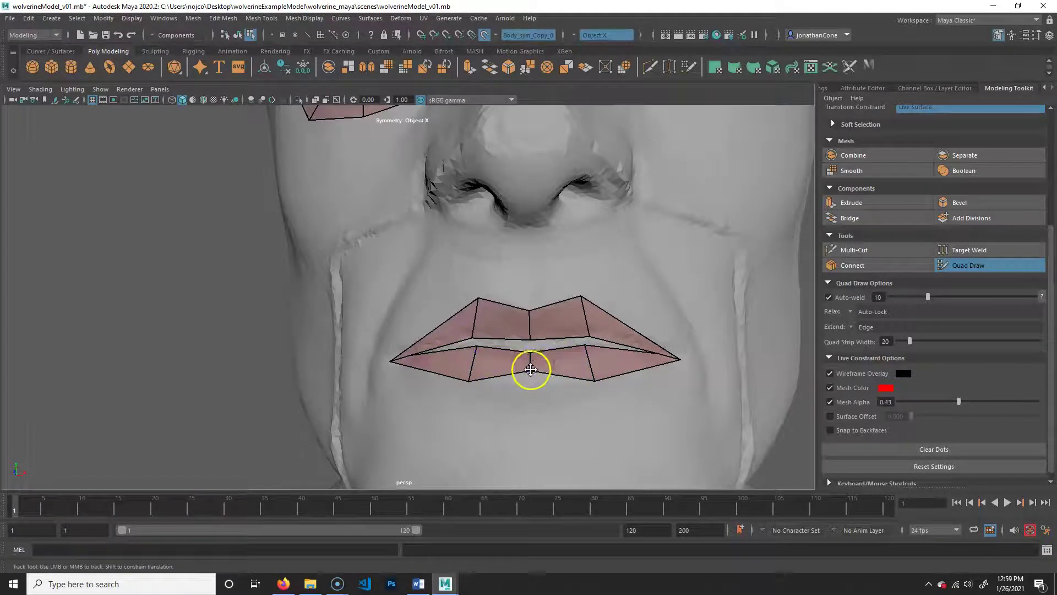
# Reposition the vertices along the lower lip's bottom edge into a smooth curve
pyautogui.moveTo(466, 380); pyautogui.dragTo(470, 369)
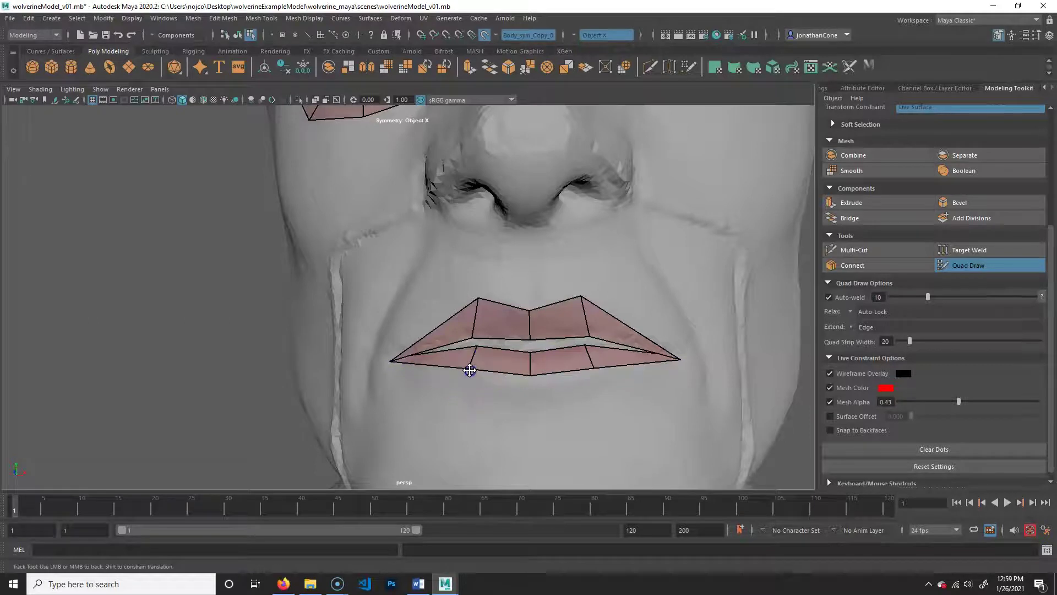
pyautogui.moveTo(588, 373); pyautogui.dragTo(534, 377)
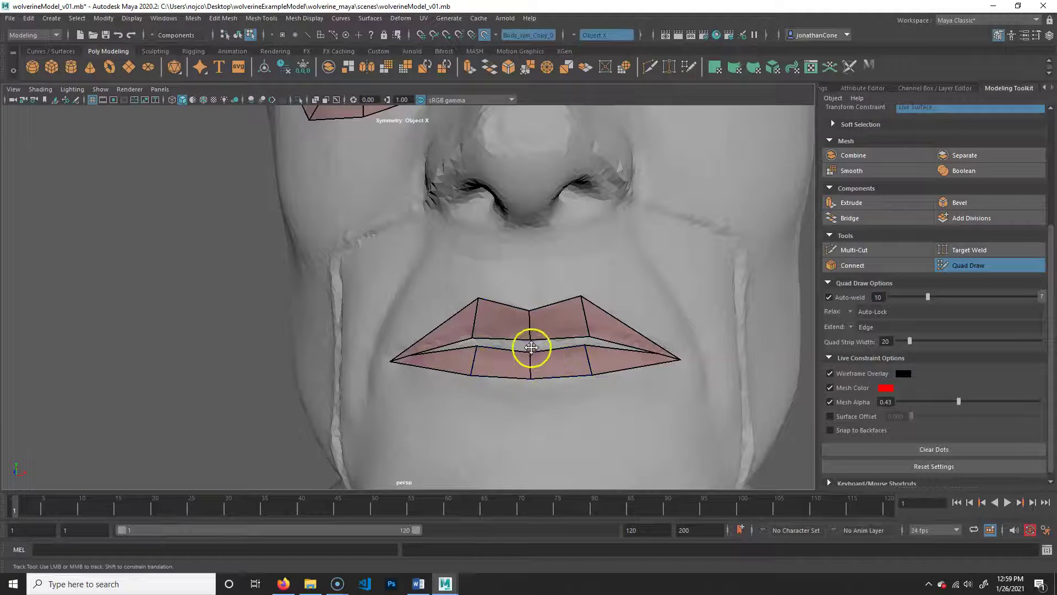
pyautogui.scroll(3, 485, 353)
pyautogui.keyDown('alt'); pyautogui.moveTo(533, 354); pyautogui.dragTo(533, 329, button='middle'); pyautogui.keyUp('alt')
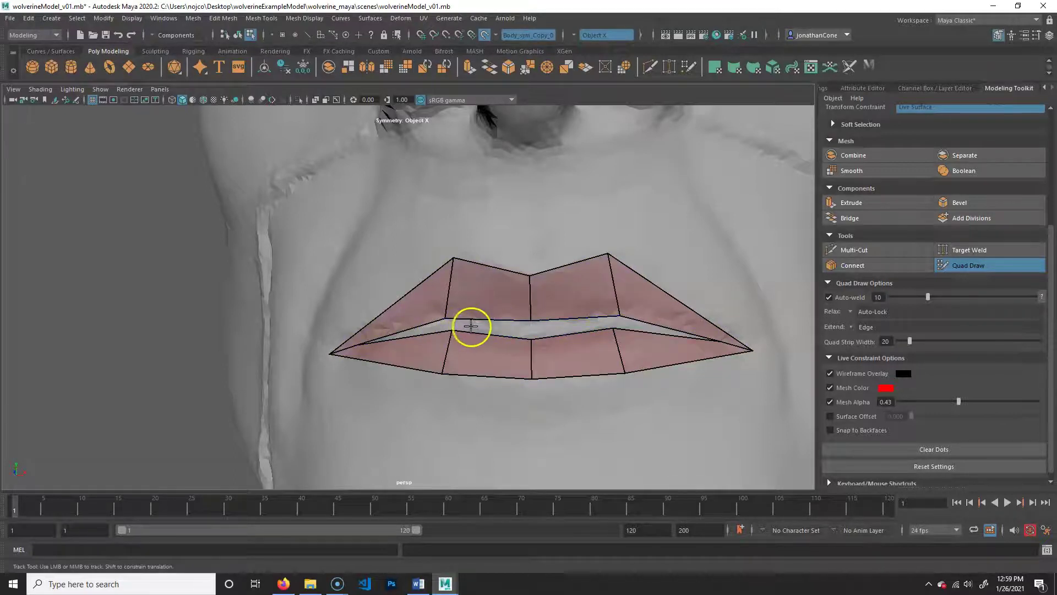
# Place mirrored dots for an outer ring around the mouth: under the nose, beside the nostrils, outside the mouth corners and across the chin
pyautogui.moveTo(471, 326)
pyautogui.mouseDown()
pyautogui.moveTo(432, 325)
pyautogui.moveTo(469, 324)
pyautogui.mouseUp()
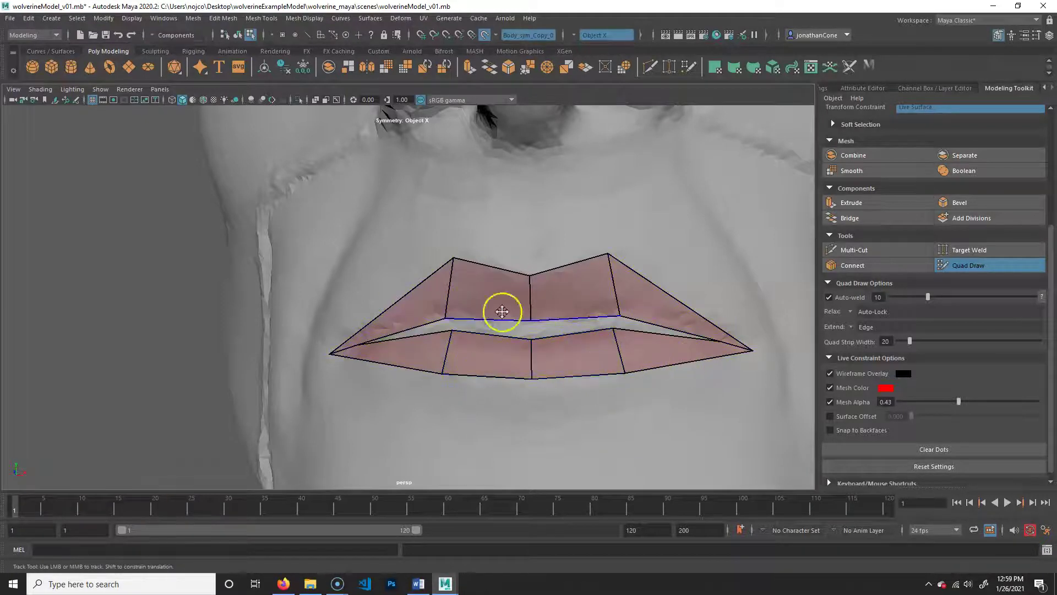
pyautogui.scroll(-5, 484, 358)
pyautogui.keyDown('alt'); pyautogui.moveTo(419, 340); pyautogui.dragTo(447, 334, button='right'); pyautogui.keyUp('alt')
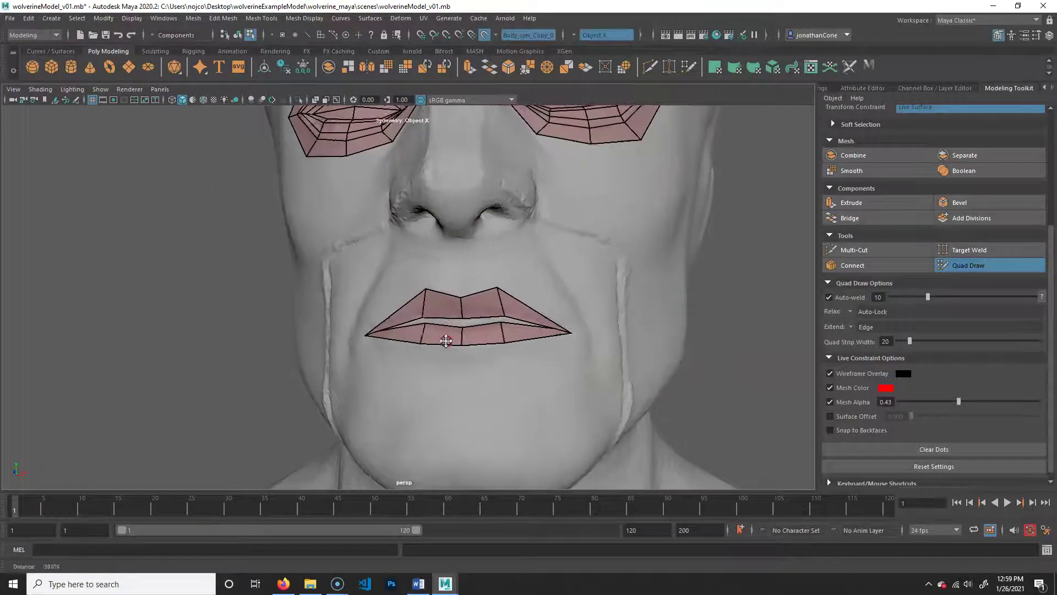
pyautogui.keyDown('alt'); pyautogui.moveTo(447, 335); pyautogui.dragTo(444, 341, button='middle'); pyautogui.keyUp('alt')
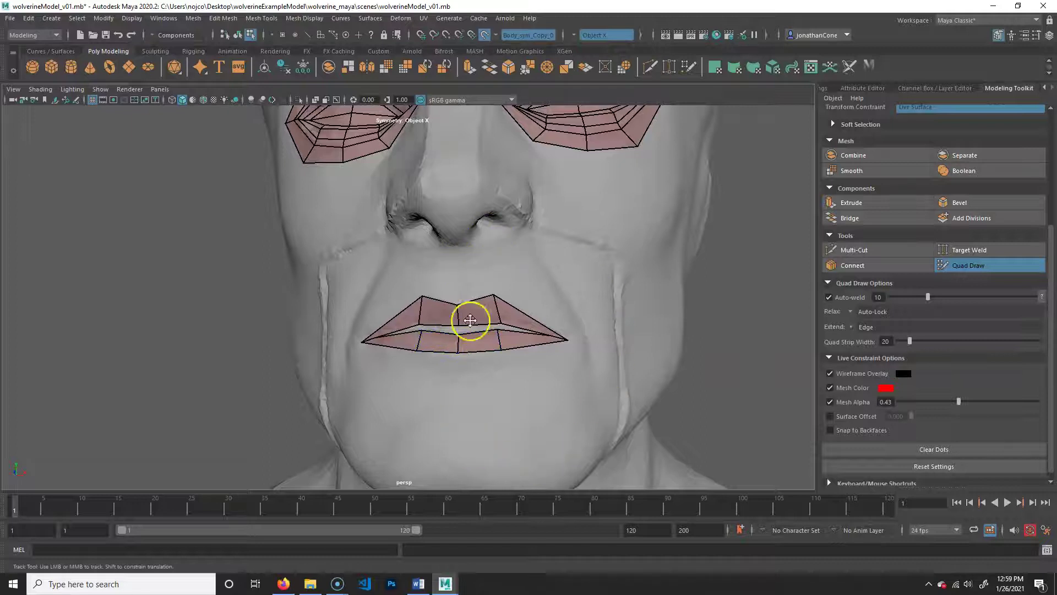
pyautogui.click(488, 250)
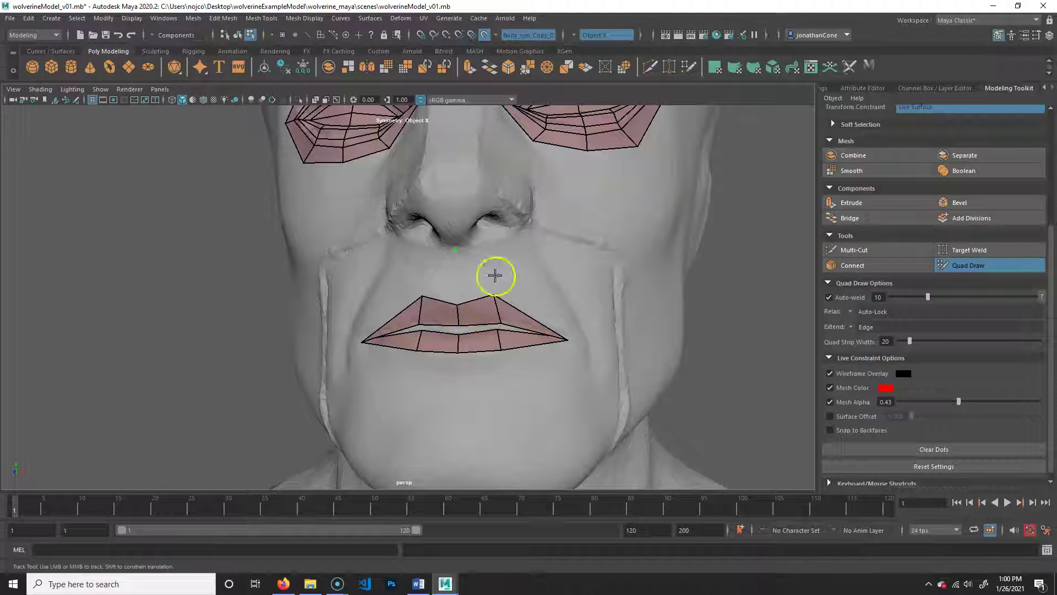
pyautogui.click(519, 232)
pyautogui.click(584, 341)
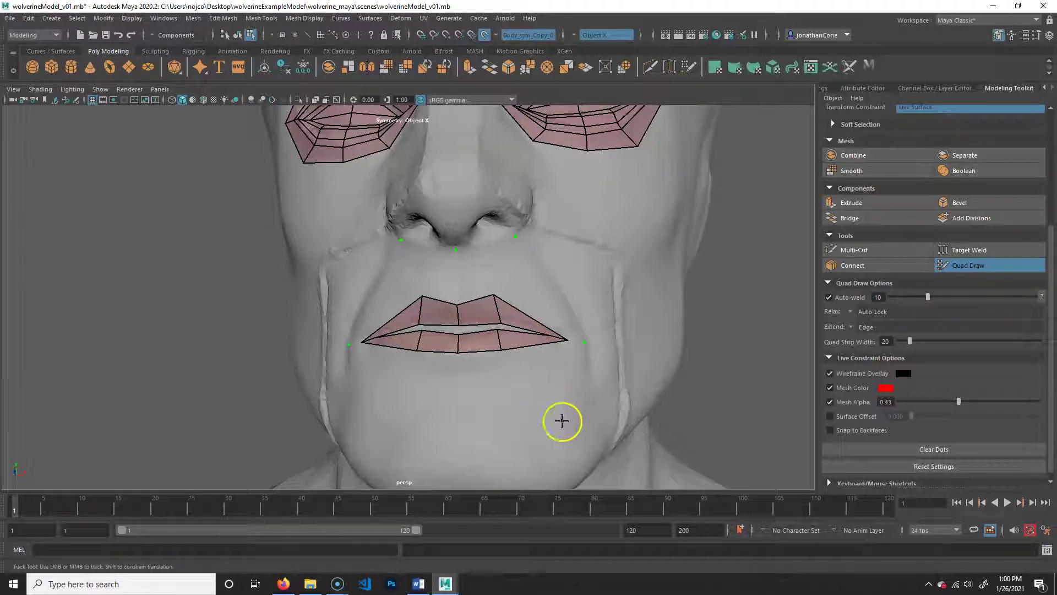
pyautogui.click(527, 414)
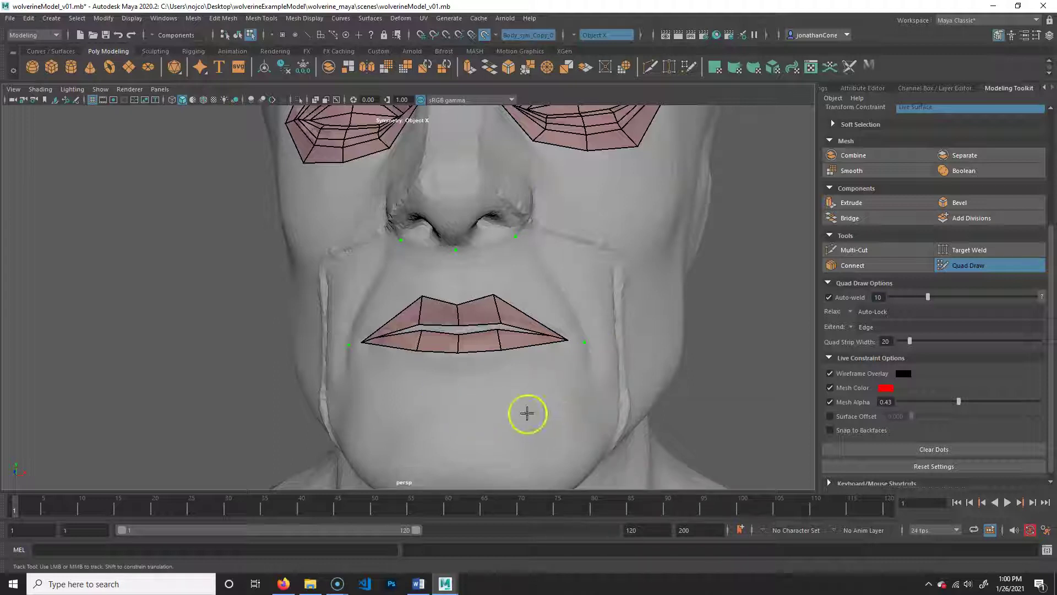
pyautogui.click(458, 404)
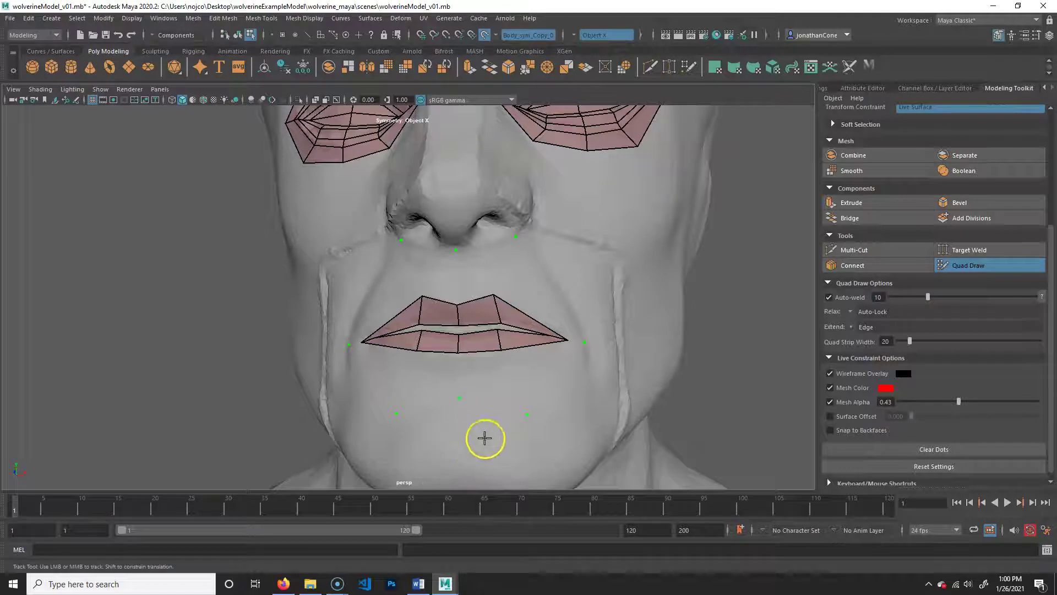
# Fill the outer mouth ring with quads and pull its vertices beside the nose and mouth corners slightly outwards
pyautogui.keyDown('shift'); pyautogui.click(485, 373); pyautogui.keyUp('shift')
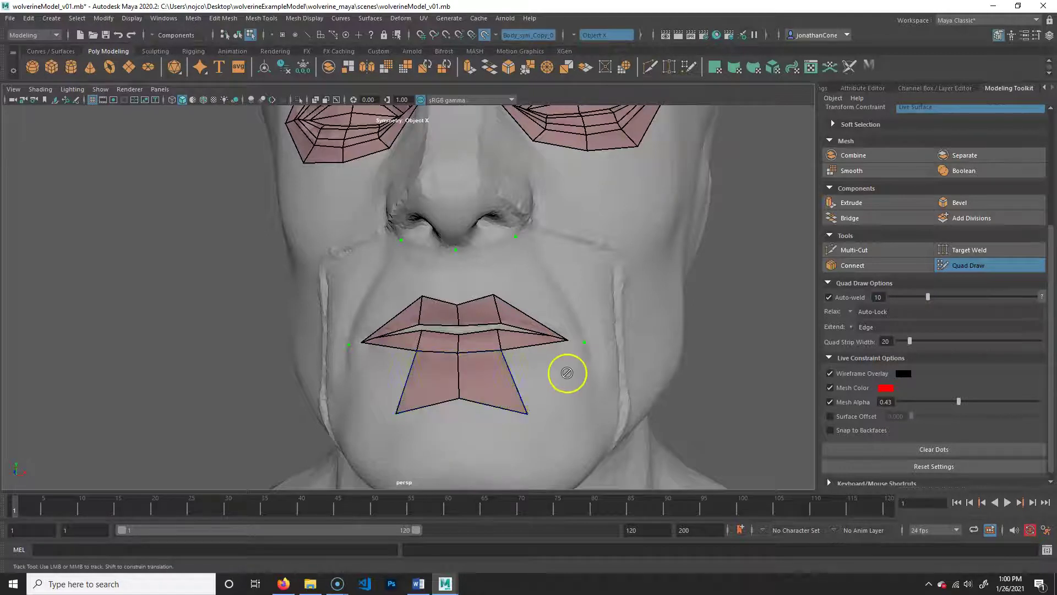
pyautogui.keyDown('shift'); pyautogui.click(555, 363); pyautogui.keyUp('shift')
pyautogui.keyDown('shift'); pyautogui.click(553, 307); pyautogui.keyUp('shift')
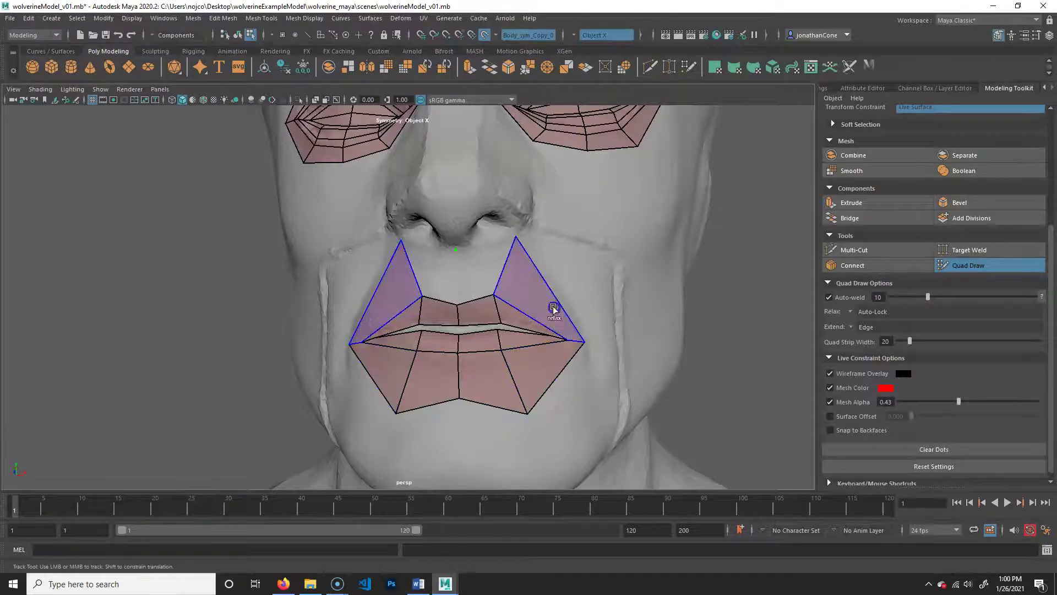
pyautogui.keyDown('shift'); pyautogui.click(472, 259); pyautogui.keyUp('shift')
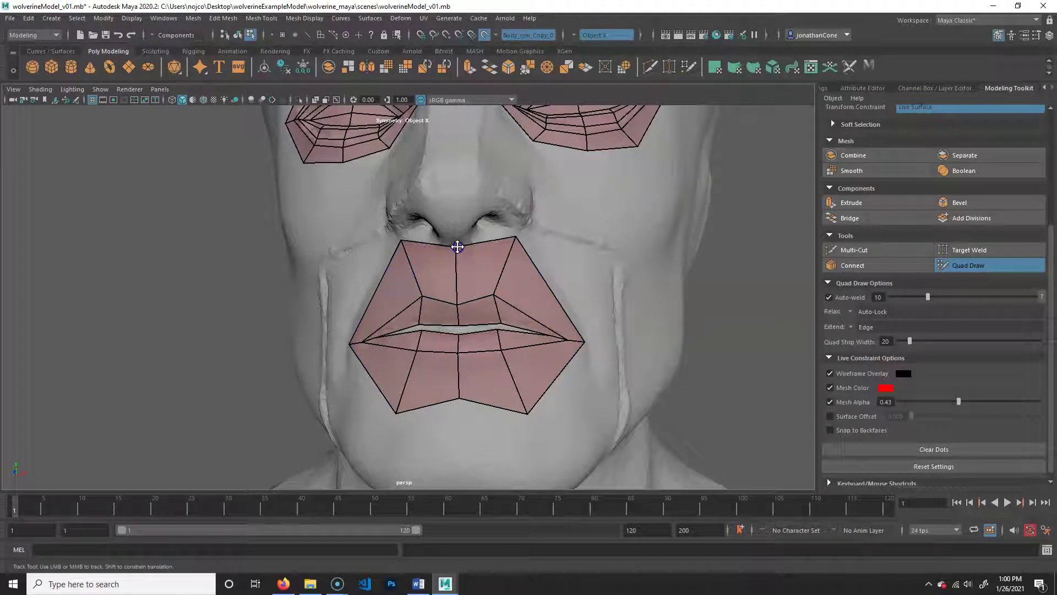
pyautogui.moveTo(516, 236); pyautogui.dragTo(521, 237)
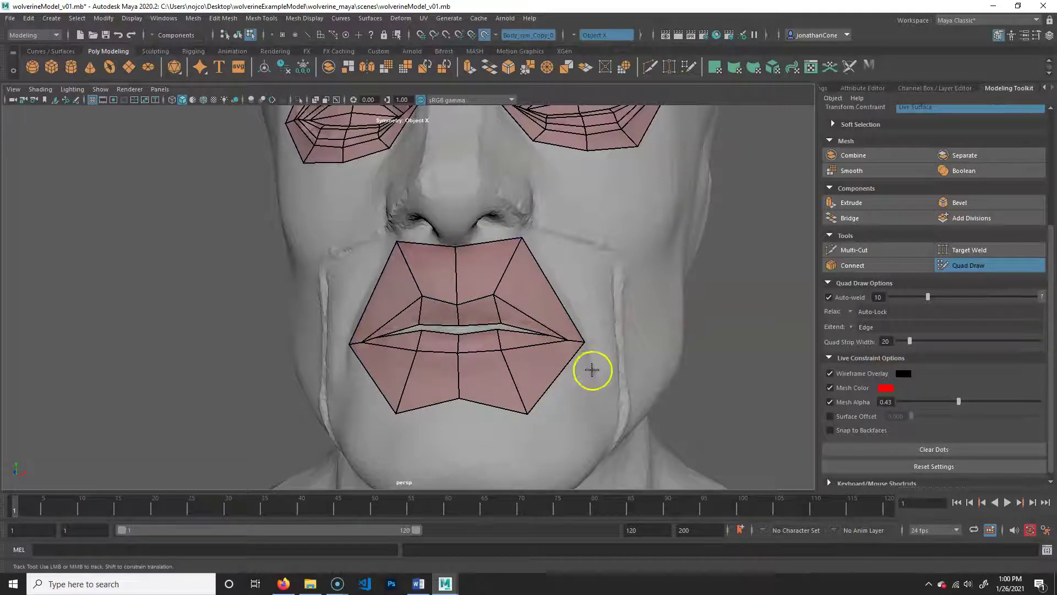
pyautogui.moveTo(584, 343); pyautogui.dragTo(587, 345)
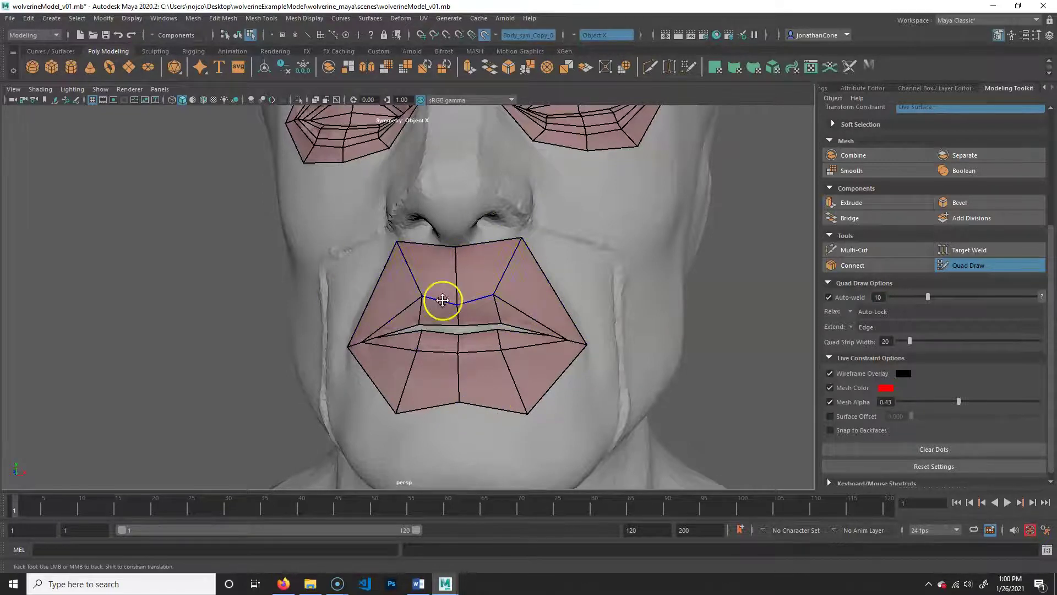
# Insert an edge loop through the outer mouth ring and even out the vertices below the lower lip
pyautogui.keyDown('alt'); pyautogui.moveTo(575, 254); pyautogui.dragTo(573, 279, button='middle'); pyautogui.keyUp('alt')
pyautogui.keyDown('alt'); pyautogui.moveTo(547, 344); pyautogui.dragTo(592, 262, button='middle'); pyautogui.keyUp('alt')
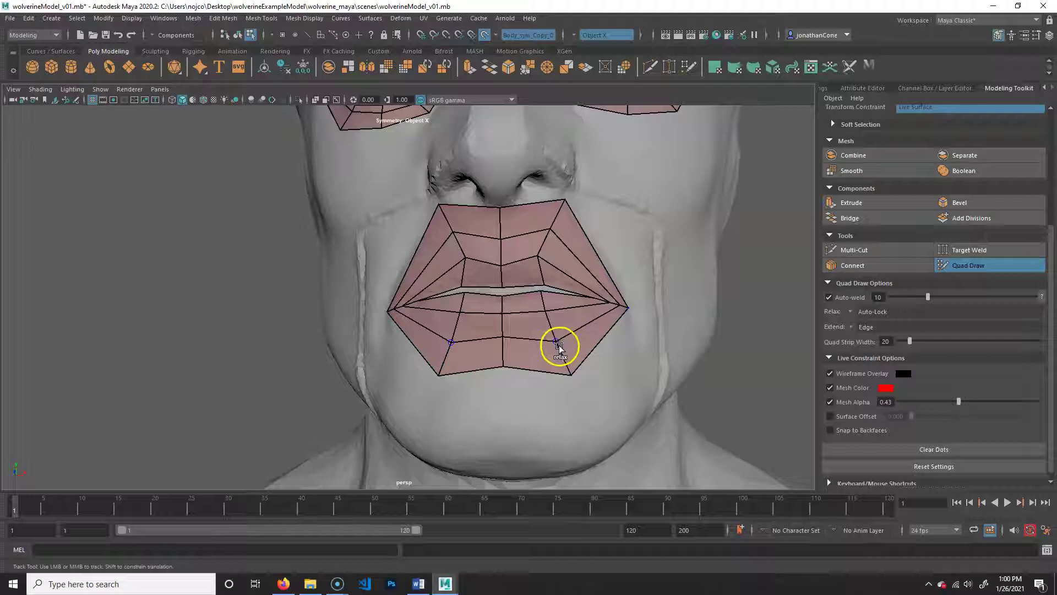
pyautogui.moveTo(570, 347)
pyautogui.keyDown('shift'); pyautogui.mouseDown()
pyautogui.moveTo(421, 351)
pyautogui.moveTo(413, 259)
pyautogui.moveTo(512, 253)
pyautogui.mouseUp(); pyautogui.keyUp('shift')
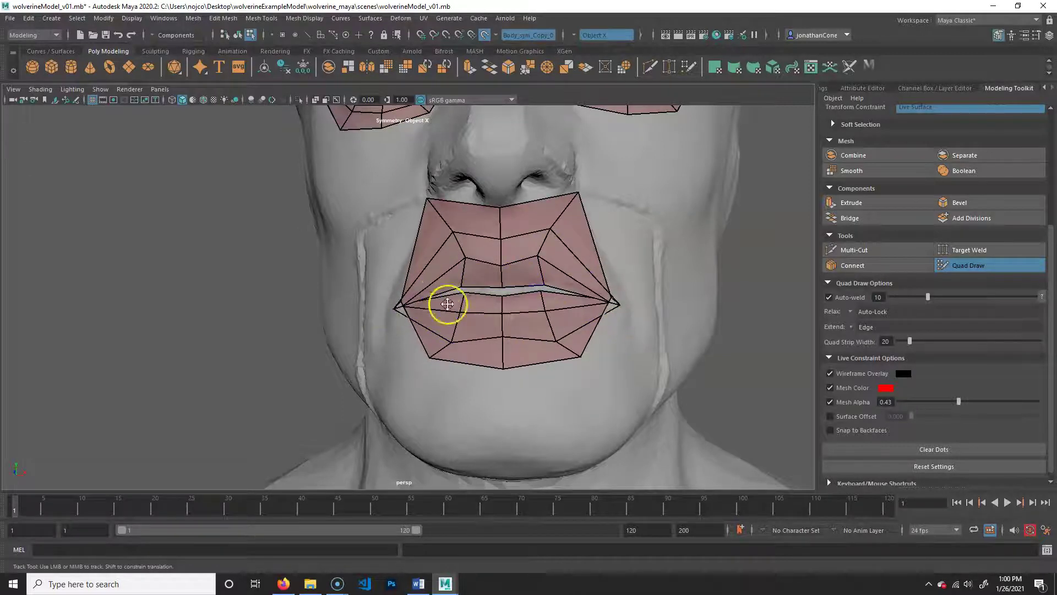
pyautogui.hotkey('ctrl', 'z')
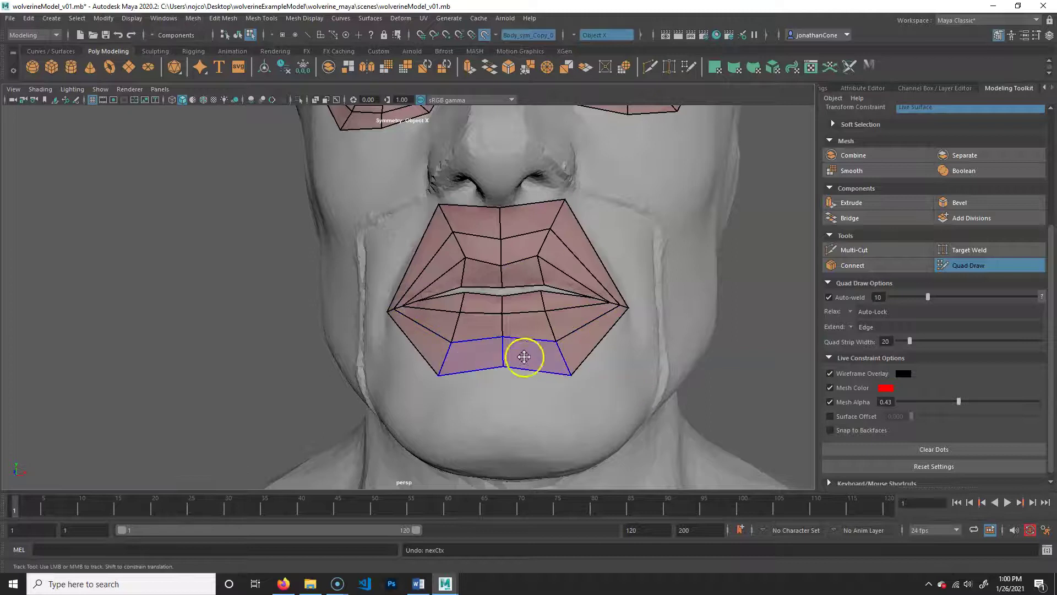
pyautogui.moveTo(500, 365); pyautogui.dragTo(450, 337)
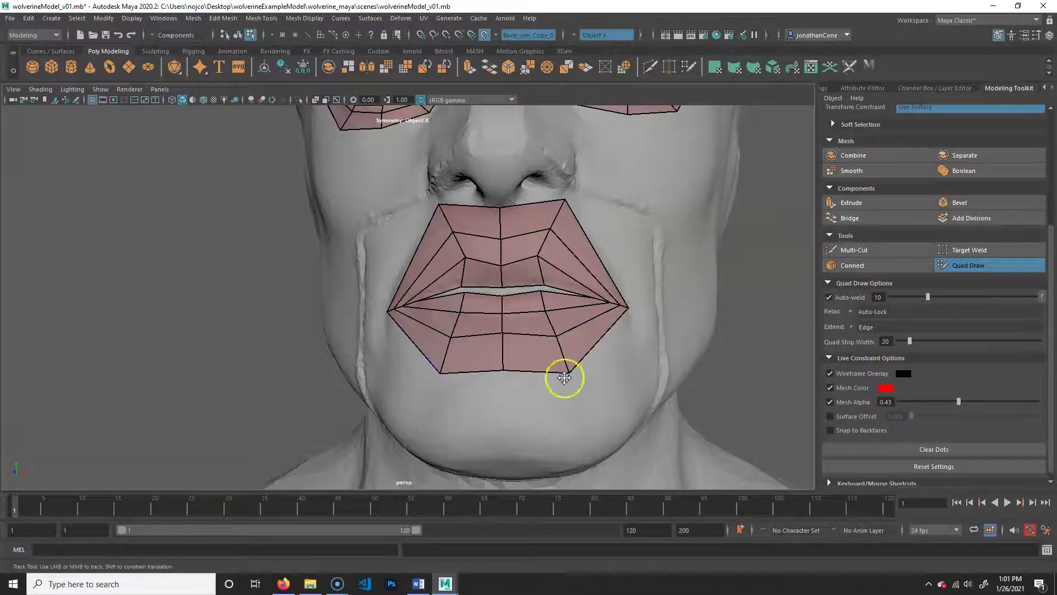
# Examine the mouth and eye topology from the front, the side and below the nose
pyautogui.keyDown('alt'); pyautogui.moveTo(672, 345); pyautogui.dragTo(581, 366); pyautogui.keyUp('alt')
pyautogui.keyDown('alt'); pyautogui.moveTo(569, 363); pyautogui.dragTo(603, 376, button='right'); pyautogui.keyUp('alt')
pyautogui.keyDown('alt'); pyautogui.moveTo(602, 376); pyautogui.dragTo(494, 407, button='middle'); pyautogui.keyUp('alt')
pyautogui.moveTo(482, 399)
pyautogui.keyDown('alt'); pyautogui.mouseDown(button='right')
pyautogui.moveTo(489, 389)
pyautogui.moveTo(498, 399)
pyautogui.mouseUp(button='right'); pyautogui.keyUp('alt')
pyautogui.keyDown('alt'); pyautogui.moveTo(487, 399); pyautogui.dragTo(524, 365); pyautogui.keyUp('alt')
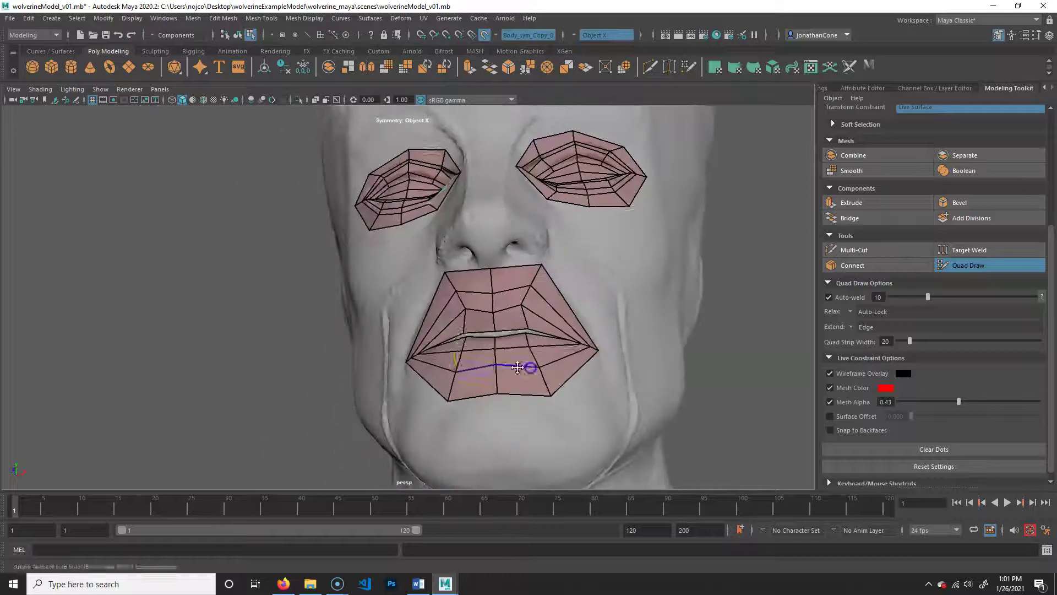
pyautogui.keyDown('alt'); pyautogui.moveTo(524, 366); pyautogui.dragTo(539, 347, button='right'); pyautogui.keyUp('alt')
pyautogui.keyDown('alt'); pyautogui.moveTo(538, 347); pyautogui.dragTo(489, 371); pyautogui.keyUp('alt')
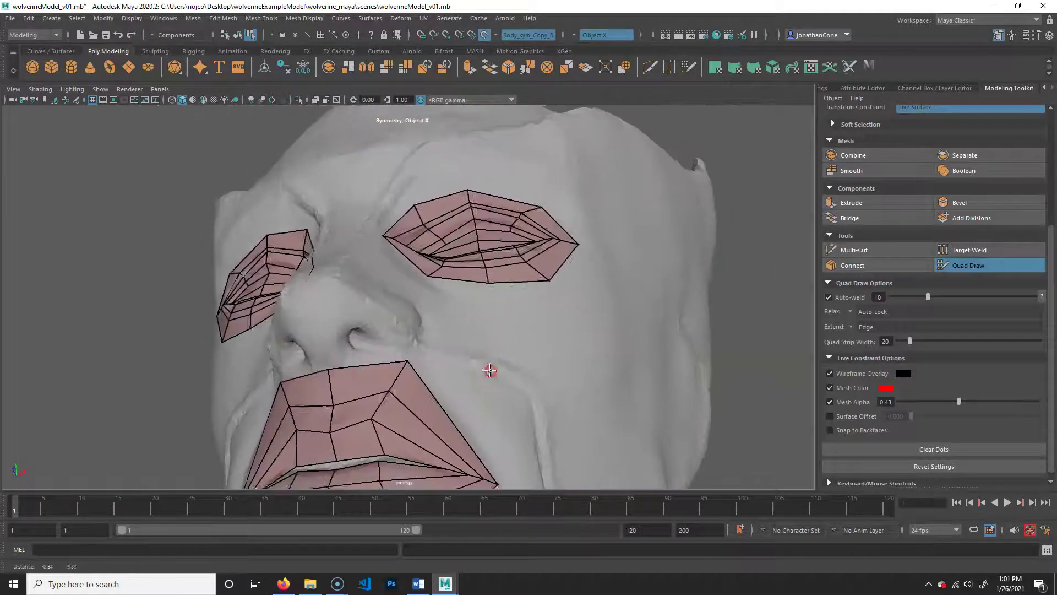
pyautogui.keyDown('alt'); pyautogui.moveTo(488, 371); pyautogui.dragTo(497, 362, button='middle'); pyautogui.keyUp('alt')
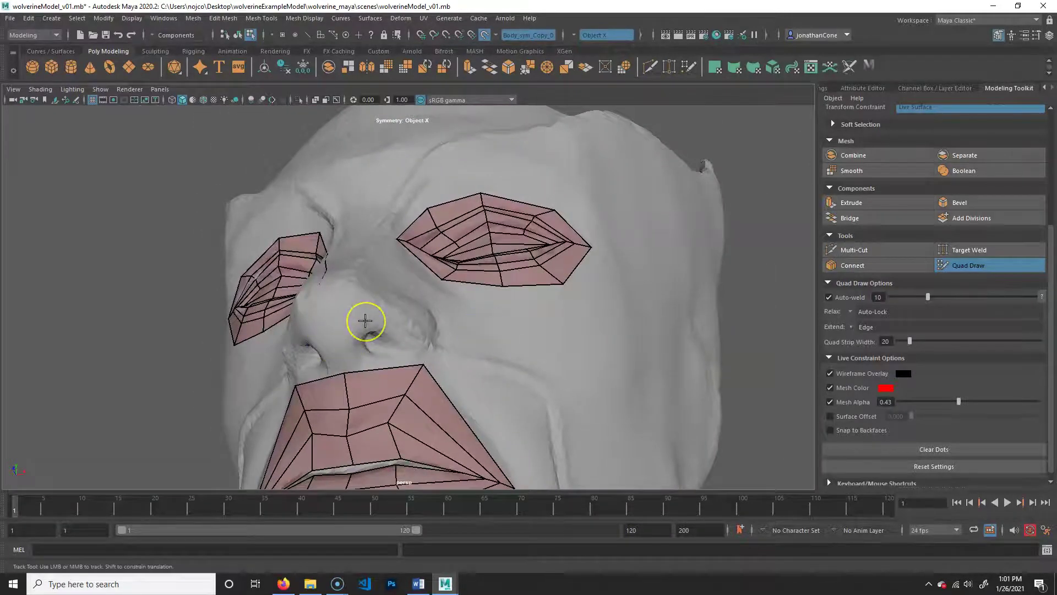
# Place mirrored dots inside the nostril openings, working from a close view of the underside of the nose
pyautogui.keyDown('alt'); pyautogui.moveTo(413, 354); pyautogui.dragTo(441, 380); pyautogui.keyUp('alt')
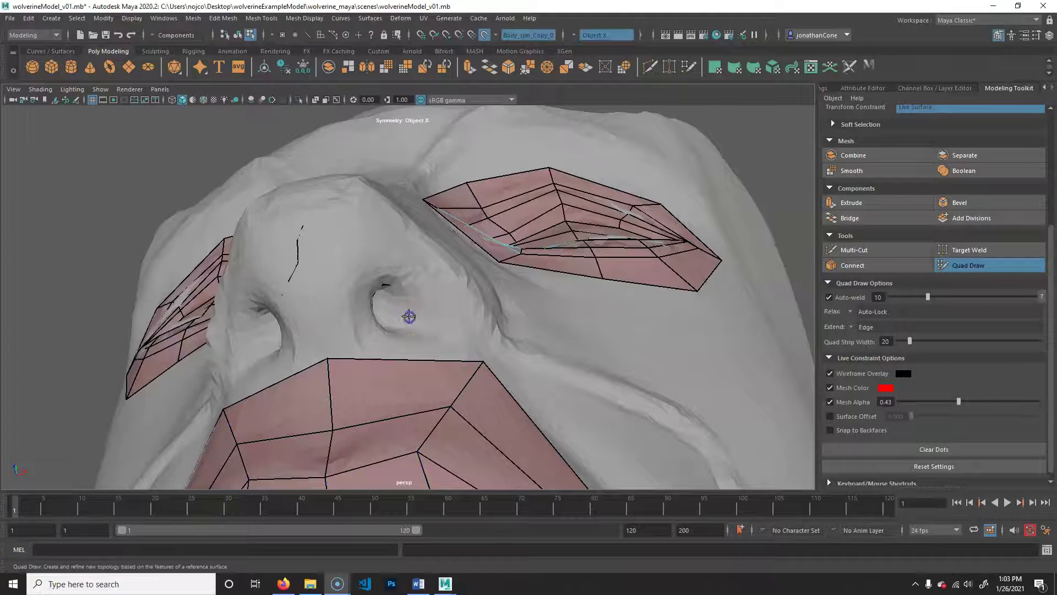
pyautogui.moveTo(406, 313)
pyautogui.keyDown('alt'); pyautogui.mouseDown()
pyautogui.moveTo(439, 295)
pyautogui.moveTo(403, 326)
pyautogui.mouseUp(); pyautogui.keyUp('alt')
pyautogui.keyDown('alt'); pyautogui.moveTo(403, 326); pyautogui.dragTo(373, 349, button='middle'); pyautogui.keyUp('alt')
pyautogui.keyDown('alt'); pyautogui.moveTo(504, 312); pyautogui.dragTo(366, 356, button='middle'); pyautogui.keyUp('alt')
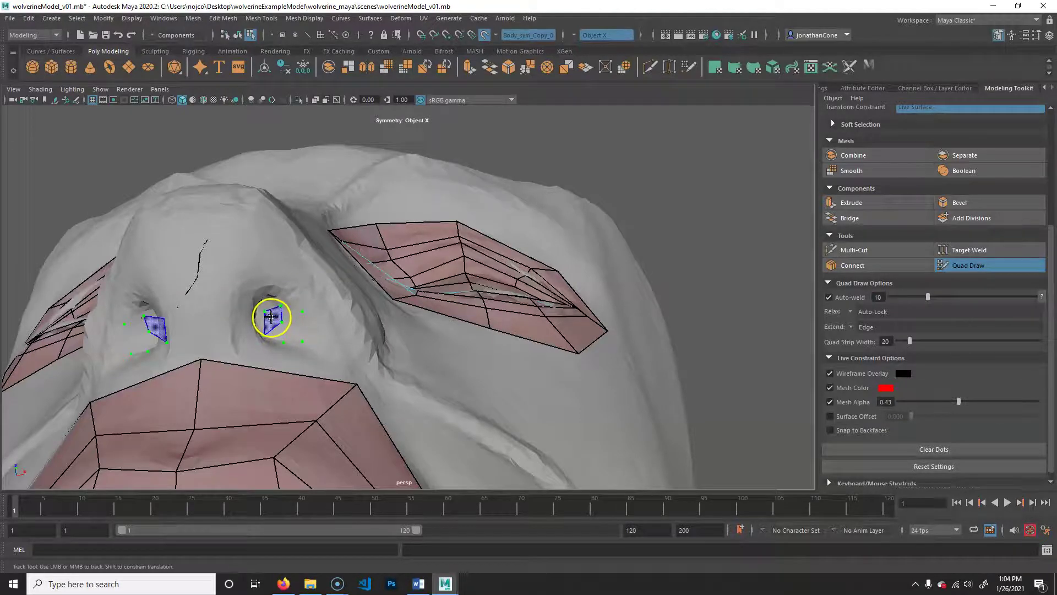
pyautogui.moveTo(270, 316); pyautogui.dragTo(296, 318)
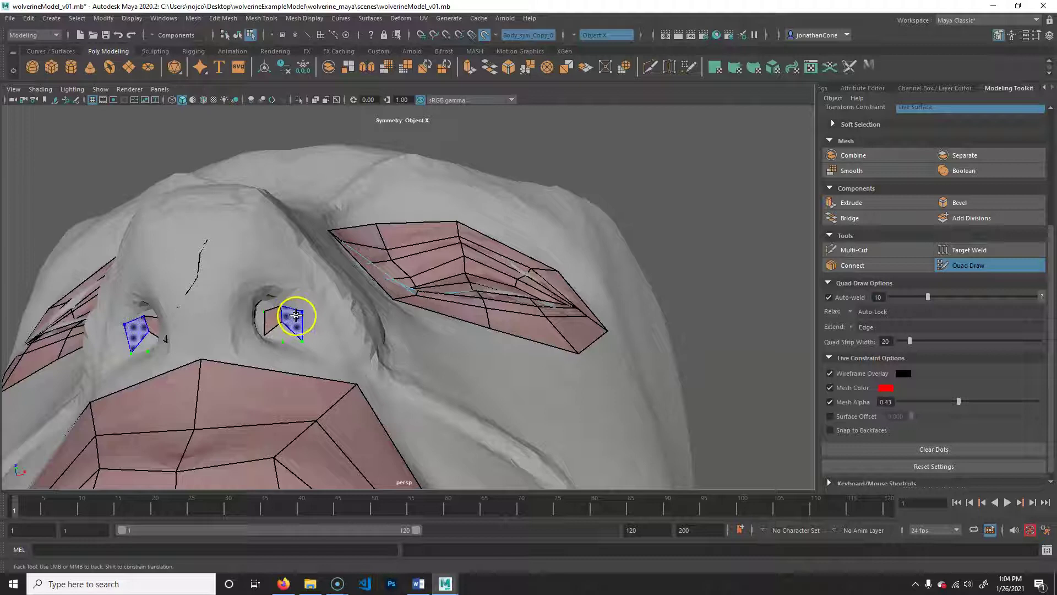
pyautogui.hotkey('ctrl', 'z')
pyautogui.hotkey('ctrl', 'z')
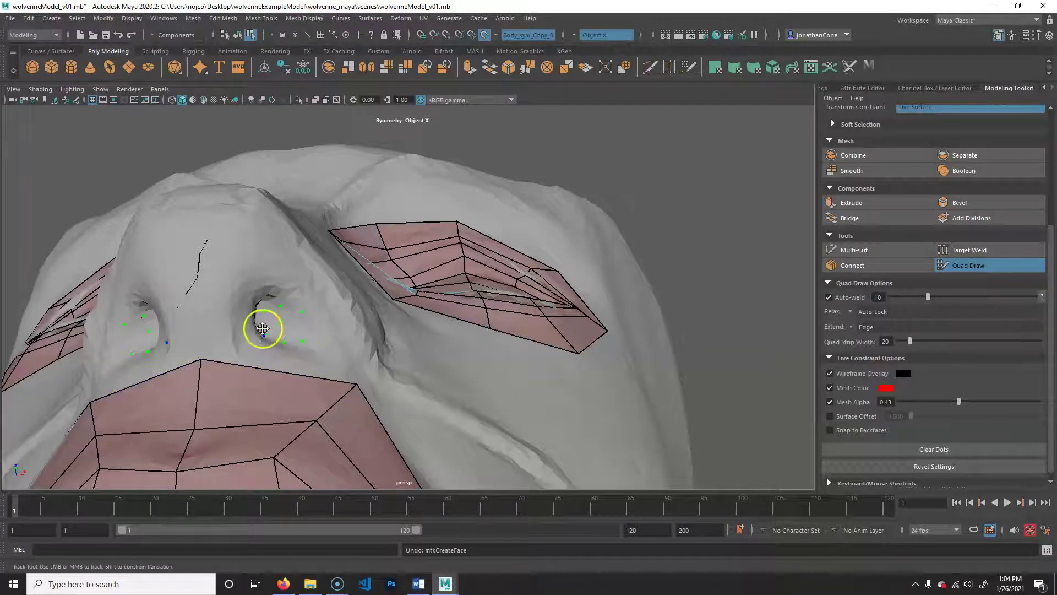
# Rearrange the dots inside the nostril and fill them with a small patch of quads
pyautogui.click(264, 323)
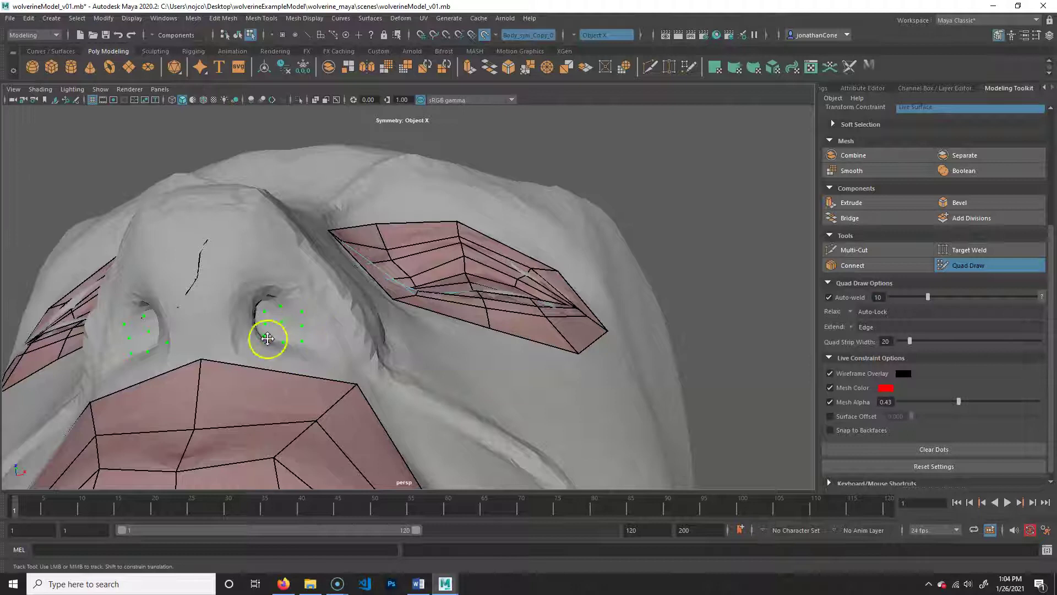
pyautogui.keyDown('shift'); pyautogui.click(272, 315); pyautogui.keyUp('shift')
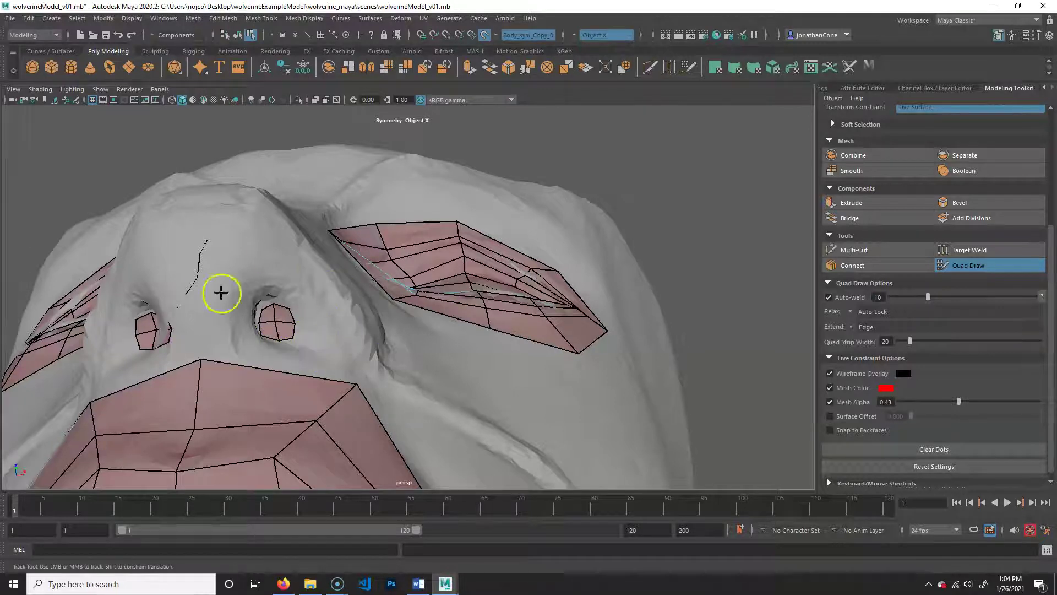
# Place a mirrored ring of dots on the nostril rim around the inner quad patch
pyautogui.click(274, 280)
pyautogui.click(326, 324)
pyautogui.click(320, 354)
pyautogui.click(277, 353)
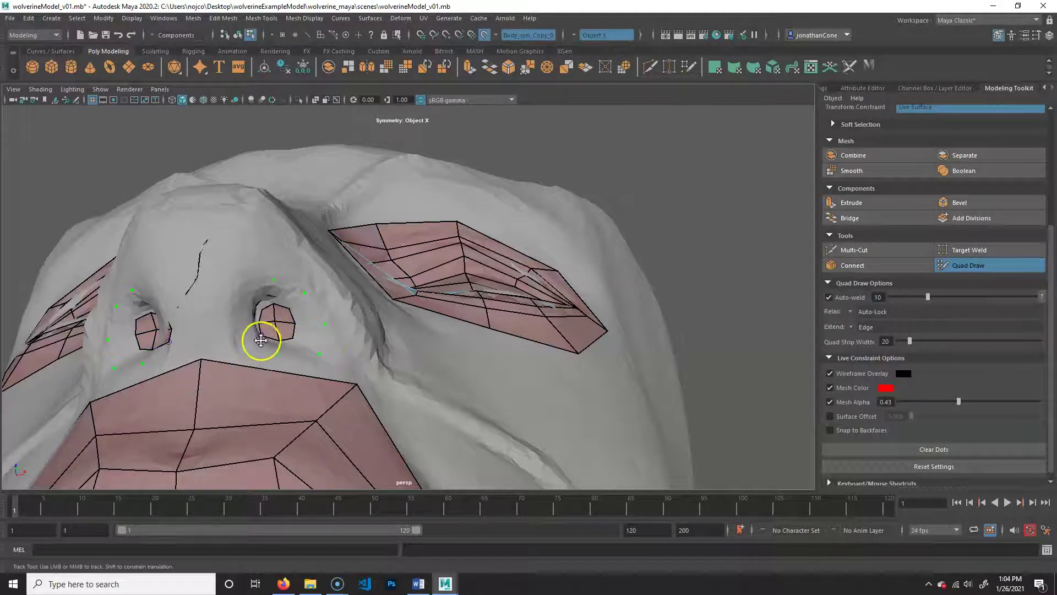
pyautogui.click(251, 325)
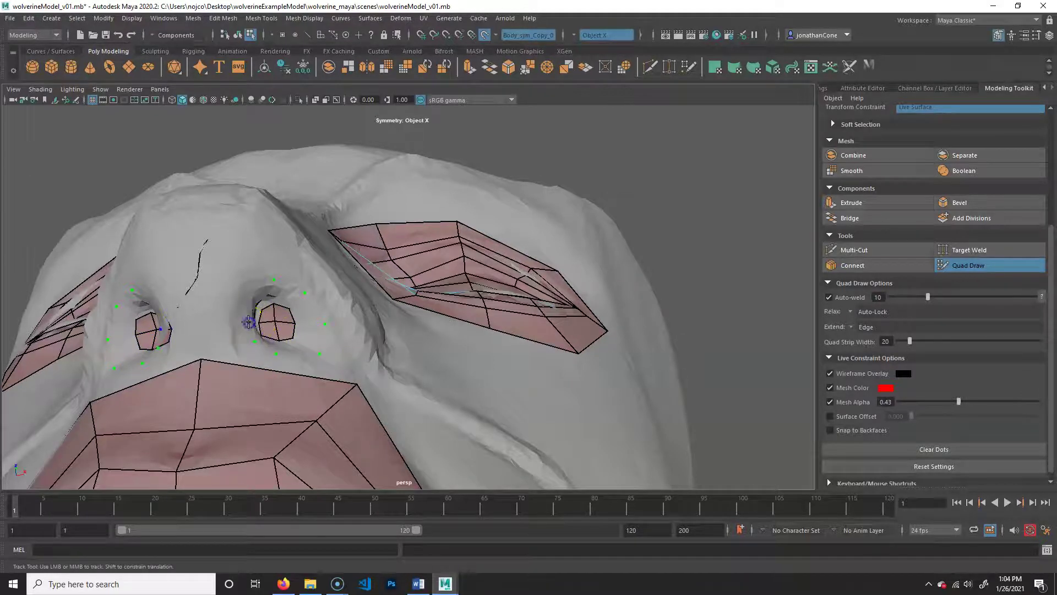
pyautogui.click(251, 292)
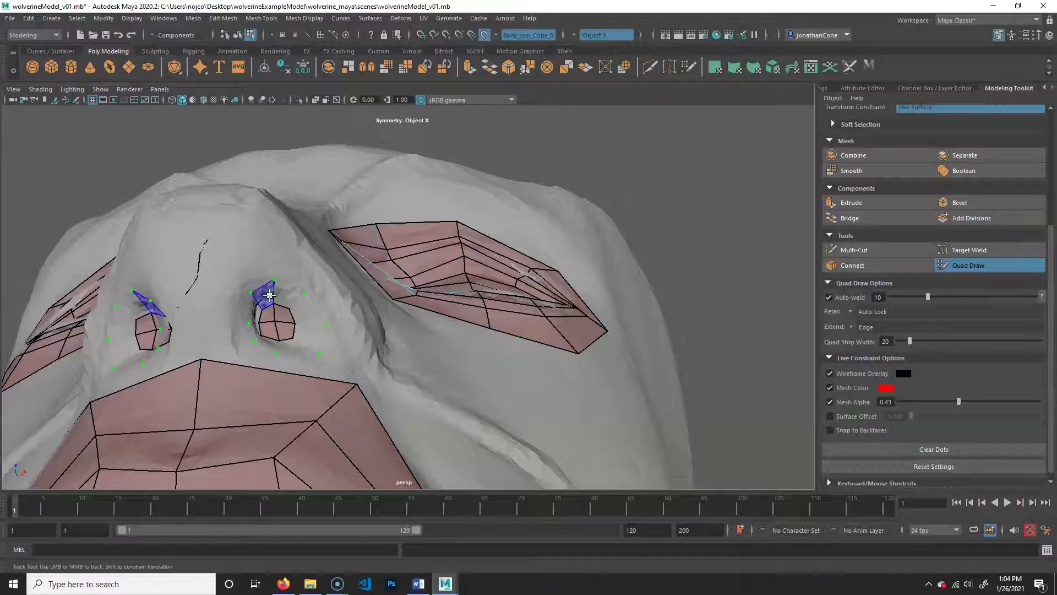
# Fill the gap between the inner nostril patch and the rim dots with a complete ring of quads
pyautogui.click(285, 298)
pyautogui.keyDown('shift'); pyautogui.click(299, 309); pyautogui.keyUp('shift')
pyautogui.keyDown('shift'); pyautogui.click(311, 328); pyautogui.keyUp('shift')
pyautogui.keyDown('shift'); pyautogui.click(307, 337); pyautogui.keyUp('shift')
pyautogui.keyDown('shift'); pyautogui.click(270, 344); pyautogui.keyUp('shift')
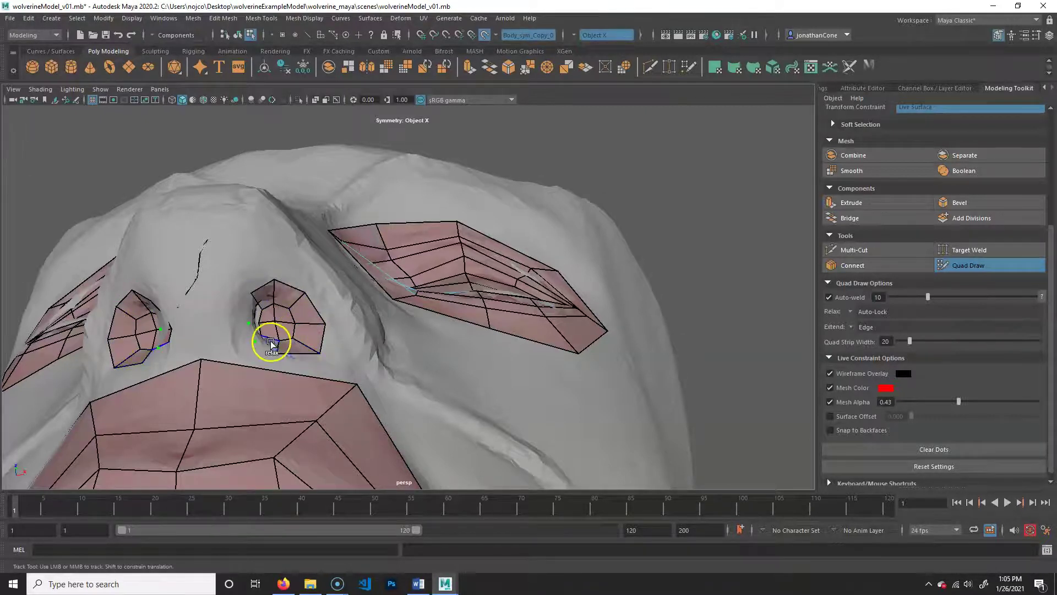
pyautogui.keyDown('shift'); pyautogui.click(256, 330); pyautogui.keyUp('shift')
pyautogui.keyDown('shift'); pyautogui.click(255, 314); pyautogui.keyUp('shift')
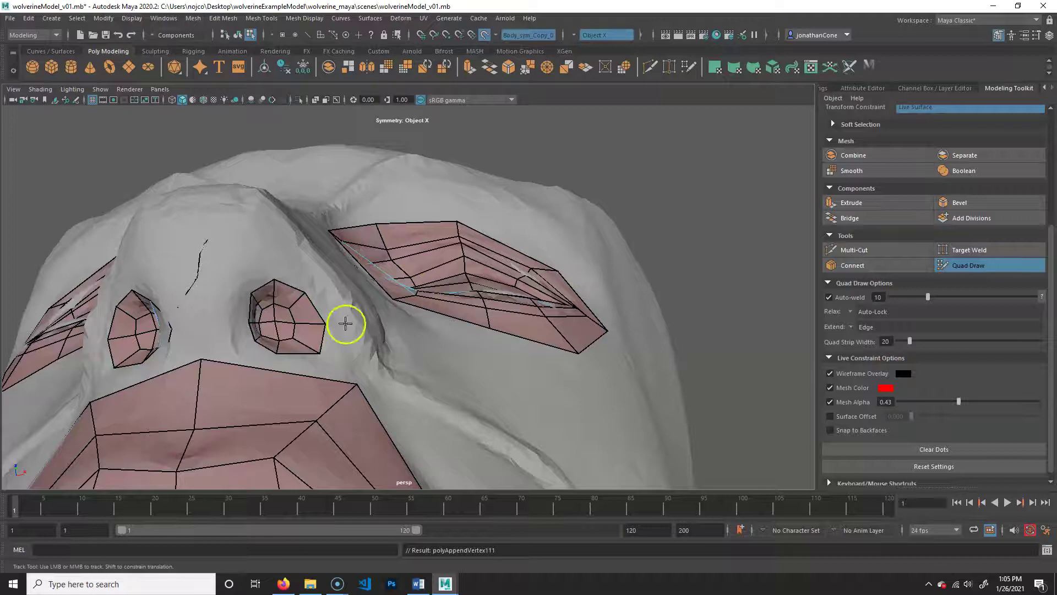
# Examine the nostril patches and the gap to the upper-lip mesh from the side and from below
pyautogui.keyDown('alt'); pyautogui.moveTo(446, 366); pyautogui.dragTo(379, 350); pyautogui.keyUp('alt')
pyautogui.keyDown('alt'); pyautogui.moveTo(369, 286); pyautogui.dragTo(399, 273, button='right'); pyautogui.keyUp('alt')
pyautogui.keyDown('alt'); pyautogui.moveTo(399, 273); pyautogui.dragTo(415, 373, button='middle'); pyautogui.keyUp('alt')
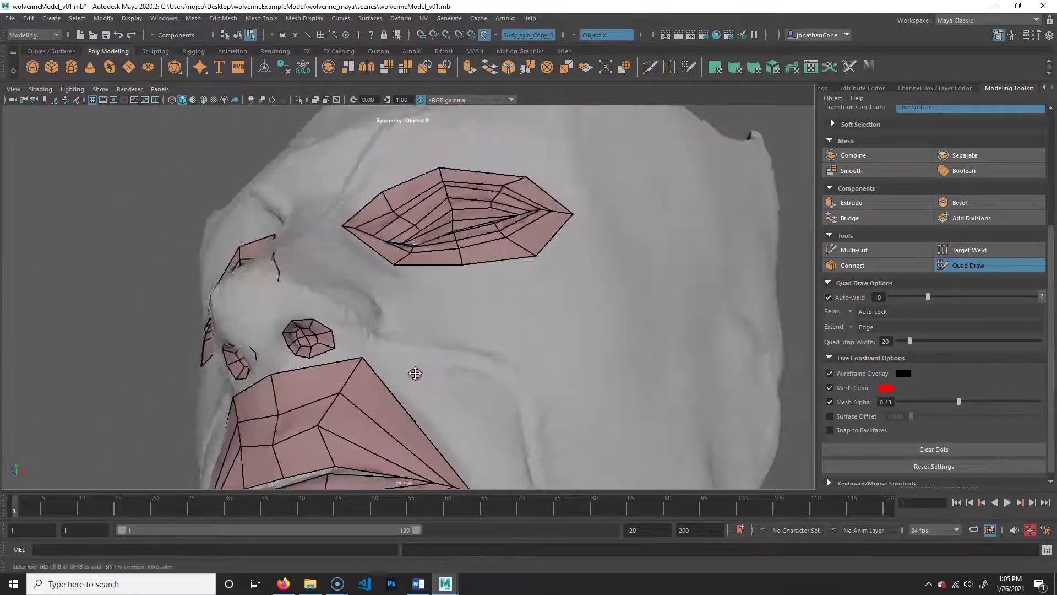
pyautogui.keyDown('alt'); pyautogui.moveTo(336, 419); pyautogui.dragTo(363, 363); pyautogui.keyUp('alt')
pyautogui.keyDown('alt'); pyautogui.moveTo(388, 339); pyautogui.dragTo(370, 382, button='right'); pyautogui.keyUp('alt')
pyautogui.keyDown('alt'); pyautogui.moveTo(371, 382); pyautogui.dragTo(413, 371, button='middle'); pyautogui.keyUp('alt')
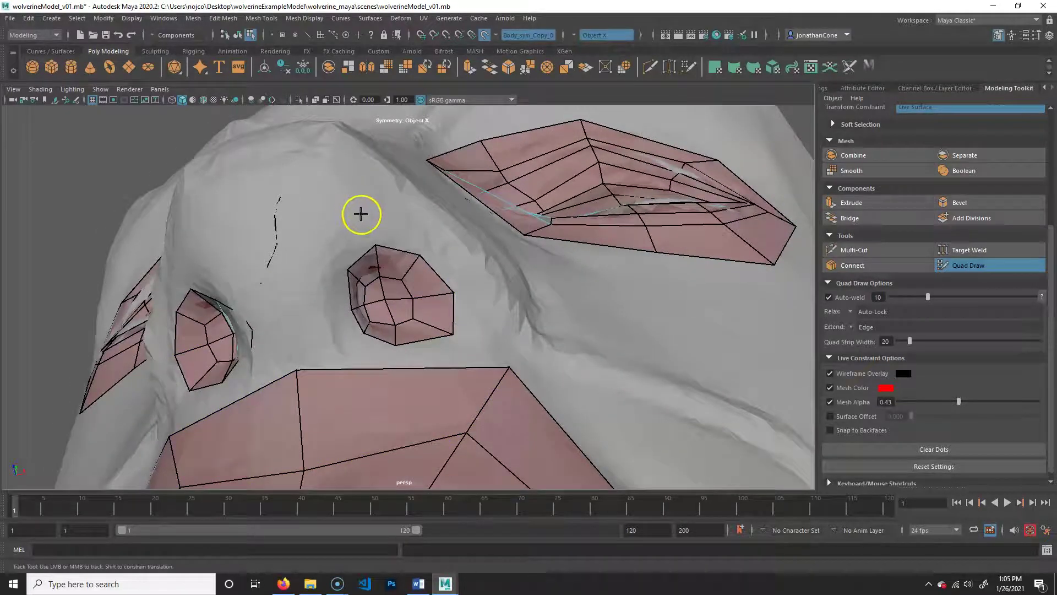
pyautogui.keyDown('alt'); pyautogui.moveTo(433, 309); pyautogui.dragTo(358, 299, button='right'); pyautogui.keyUp('alt')
pyautogui.keyDown('alt'); pyautogui.moveTo(359, 300); pyautogui.dragTo(389, 309); pyautogui.keyUp('alt')
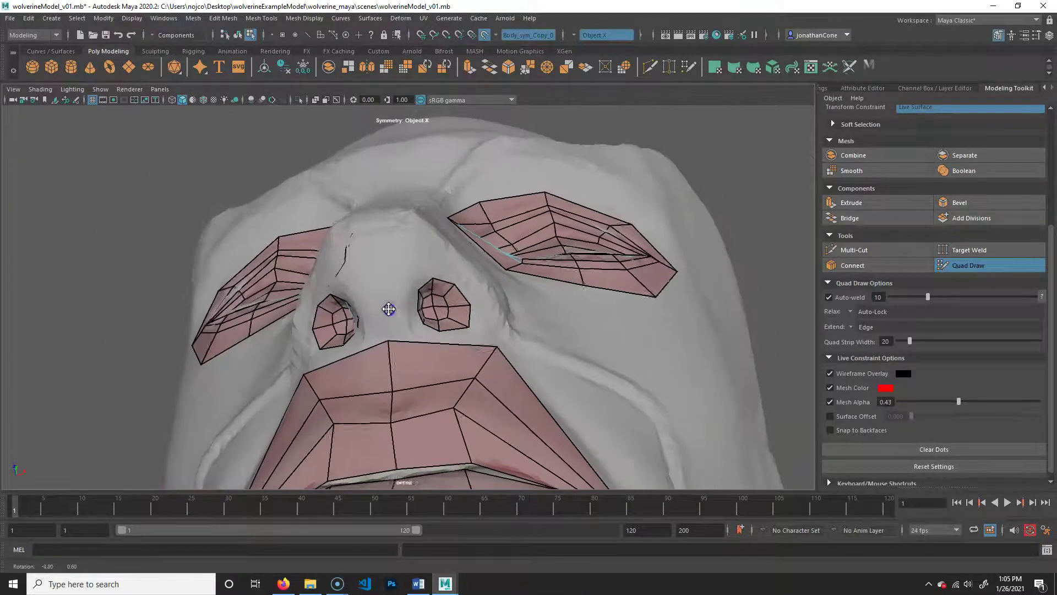
pyautogui.keyDown('alt'); pyautogui.moveTo(389, 324); pyautogui.dragTo(403, 323, button='right'); pyautogui.keyUp('alt')
pyautogui.keyDown('alt'); pyautogui.moveTo(406, 324); pyautogui.dragTo(405, 316, button='middle'); pyautogui.keyUp('alt')
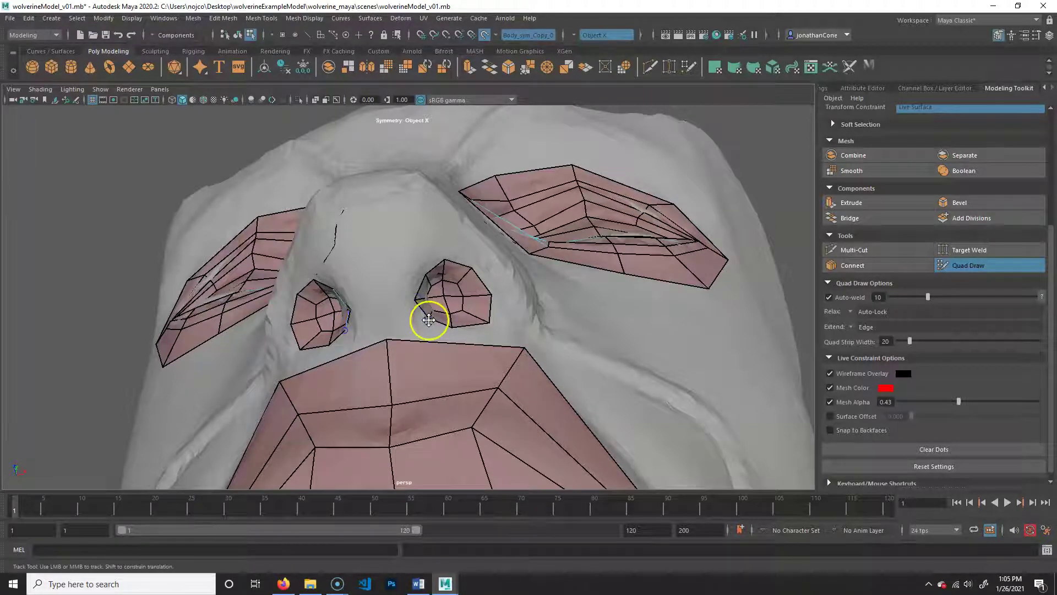
pyautogui.keyDown('alt'); pyautogui.moveTo(468, 352); pyautogui.dragTo(387, 335, button='right'); pyautogui.keyUp('alt')
pyautogui.keyDown('alt'); pyautogui.moveTo(386, 335); pyautogui.dragTo(416, 335); pyautogui.keyUp('alt')
pyautogui.keyDown('alt'); pyautogui.moveTo(415, 335); pyautogui.dragTo(466, 333, button='right'); pyautogui.keyUp('alt')
pyautogui.keyDown('alt'); pyautogui.moveTo(464, 332); pyautogui.dragTo(388, 374); pyautogui.keyUp('alt')
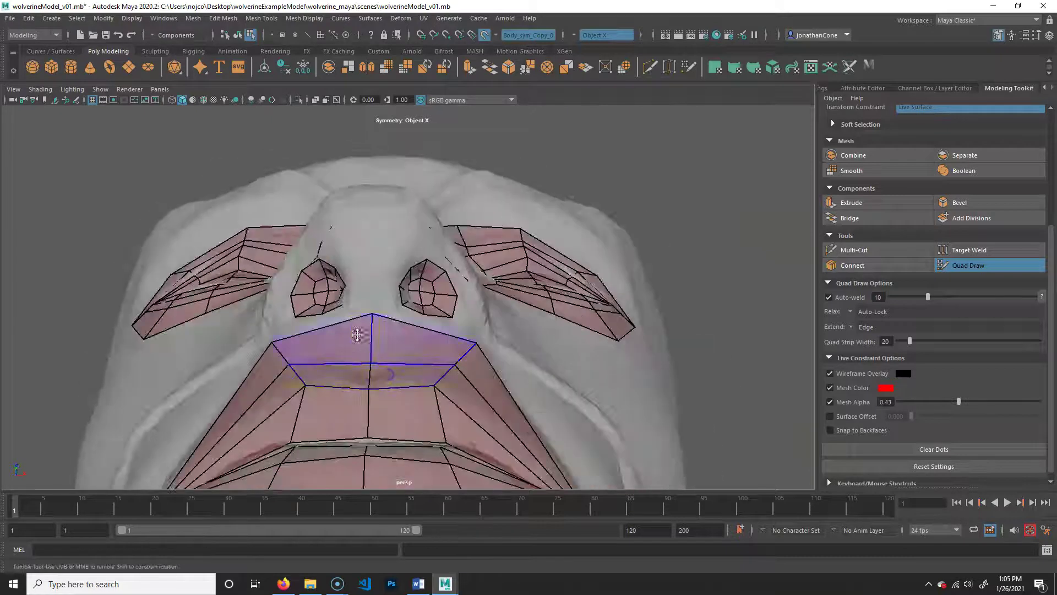
# Bridge the two nostril patches across the underside of the nose with two mirrored rows of quads
pyautogui.keyDown('alt'); pyautogui.moveTo(357, 335); pyautogui.dragTo(437, 288, button='middle'); pyautogui.keyUp('alt')
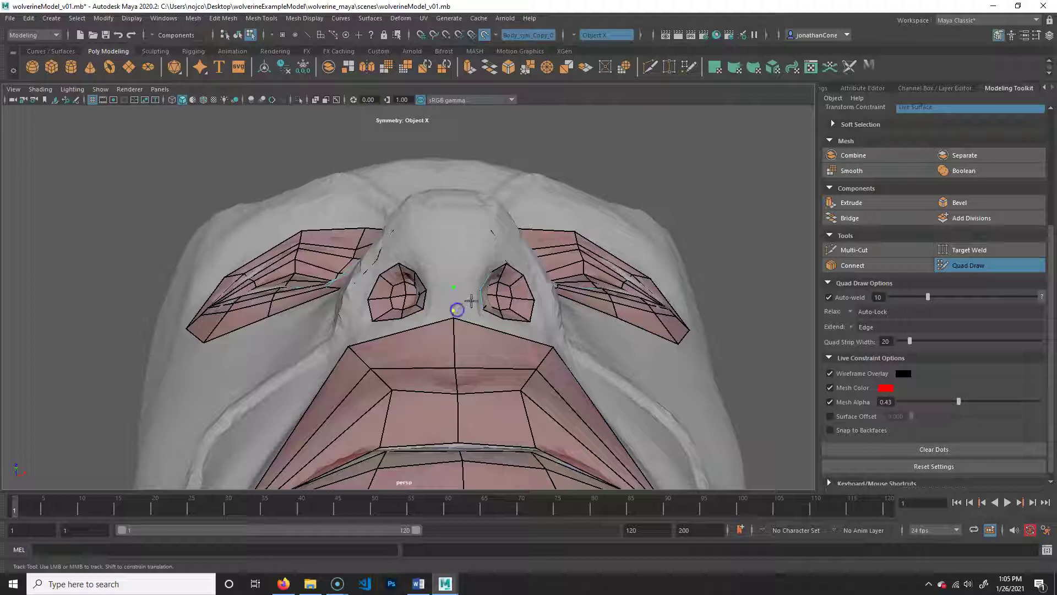
pyautogui.keyDown('shift'); pyautogui.click(470, 266); pyautogui.keyUp('shift')
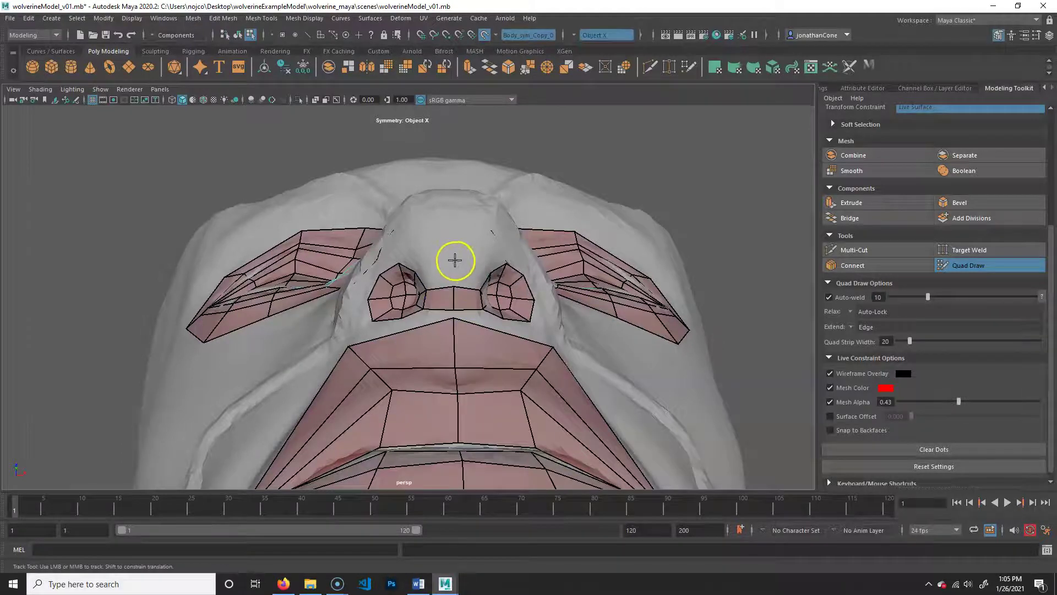
pyautogui.click(455, 257)
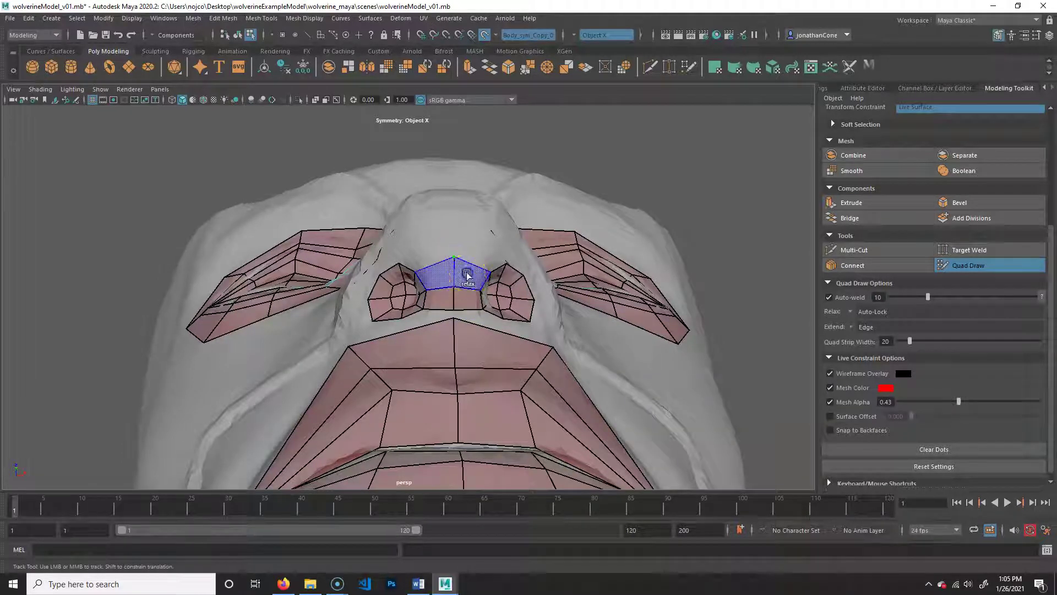
# Extend the nostril ring outward with a mirrored quad on the side of the nose wing
pyautogui.keyDown('alt'); pyautogui.moveTo(552, 317); pyautogui.dragTo(434, 338); pyautogui.keyUp('alt')
pyautogui.keyDown('alt'); pyautogui.moveTo(434, 337); pyautogui.dragTo(464, 329, button='middle'); pyautogui.keyUp('alt')
pyautogui.moveTo(464, 329)
pyautogui.keyDown('alt'); pyautogui.mouseDown(button='right')
pyautogui.moveTo(477, 314)
pyautogui.moveTo(447, 328)
pyautogui.mouseUp(button='right'); pyautogui.keyUp('alt')
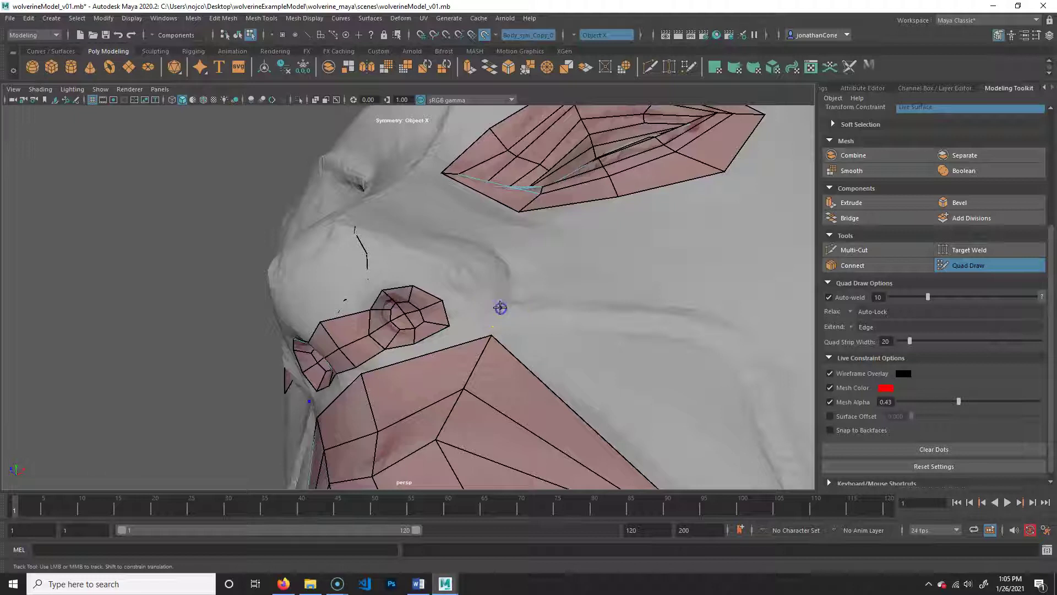
pyautogui.keyDown('shift'); pyautogui.click(469, 301); pyautogui.keyUp('shift')
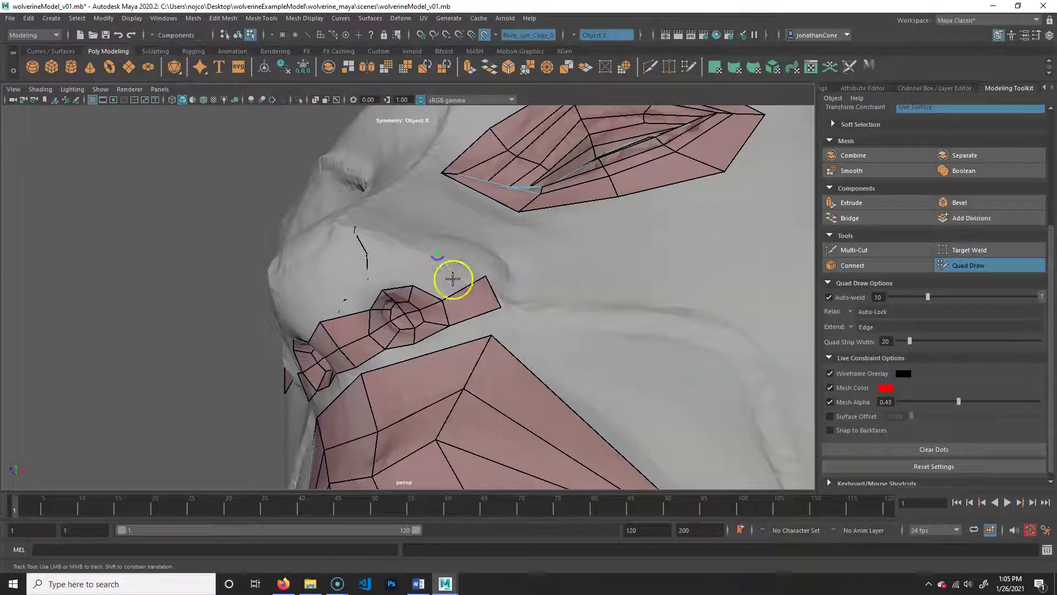
# Place mirrored dots on the front of the nose tip and fill them with a two-by-two patch of quads
pyautogui.keyDown('alt'); pyautogui.moveTo(469, 304); pyautogui.dragTo(530, 286); pyautogui.keyUp('alt')
pyautogui.keyDown('alt'); pyautogui.moveTo(531, 286); pyautogui.dragTo(394, 257, button='middle'); pyautogui.keyUp('alt')
pyautogui.keyDown('alt'); pyautogui.moveTo(533, 269); pyautogui.dragTo(538, 314); pyautogui.keyUp('alt')
pyautogui.keyDown('alt'); pyautogui.moveTo(538, 314); pyautogui.dragTo(477, 331, button='middle'); pyautogui.keyUp('alt')
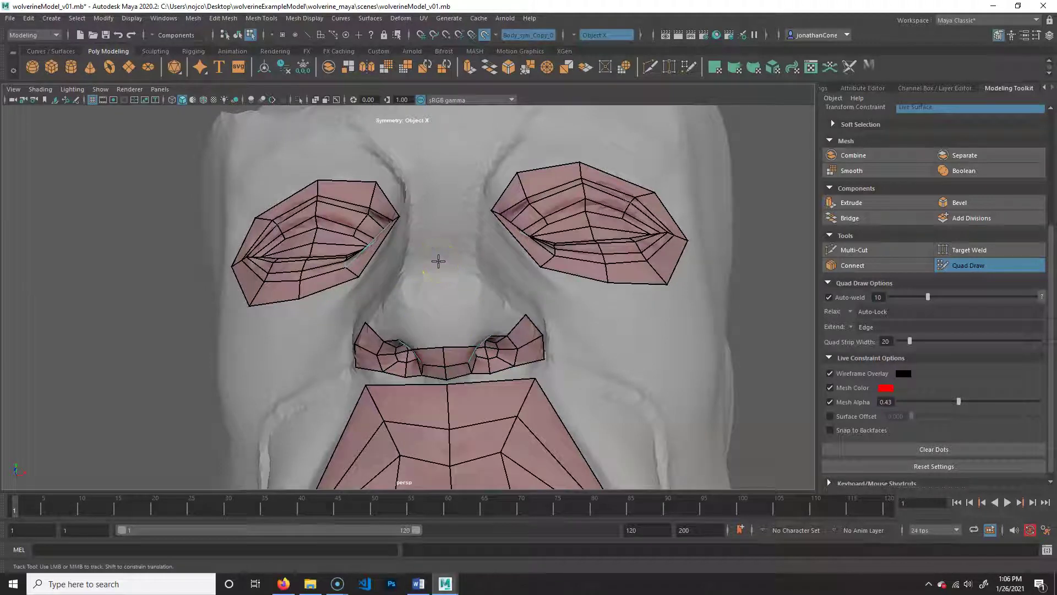
pyautogui.click(440, 308)
pyautogui.moveTo(440, 310); pyautogui.dragTo(431, 313)
pyautogui.click(414, 309)
pyautogui.keyDown('shift'); pyautogui.click(422, 275); pyautogui.keyUp('shift')
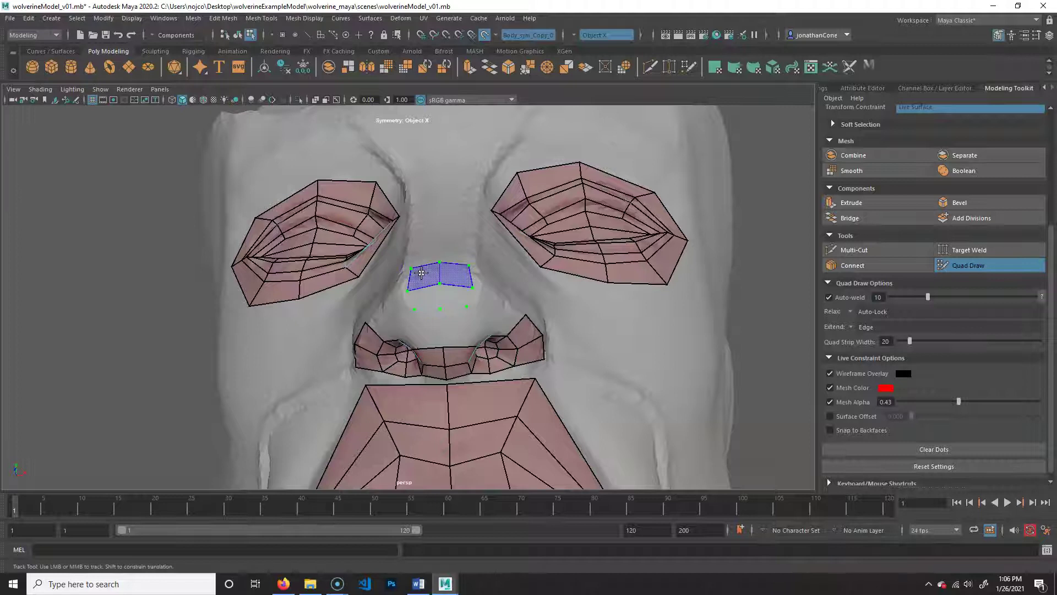
pyautogui.keyDown('shift'); pyautogui.click(426, 301); pyautogui.keyUp('shift')
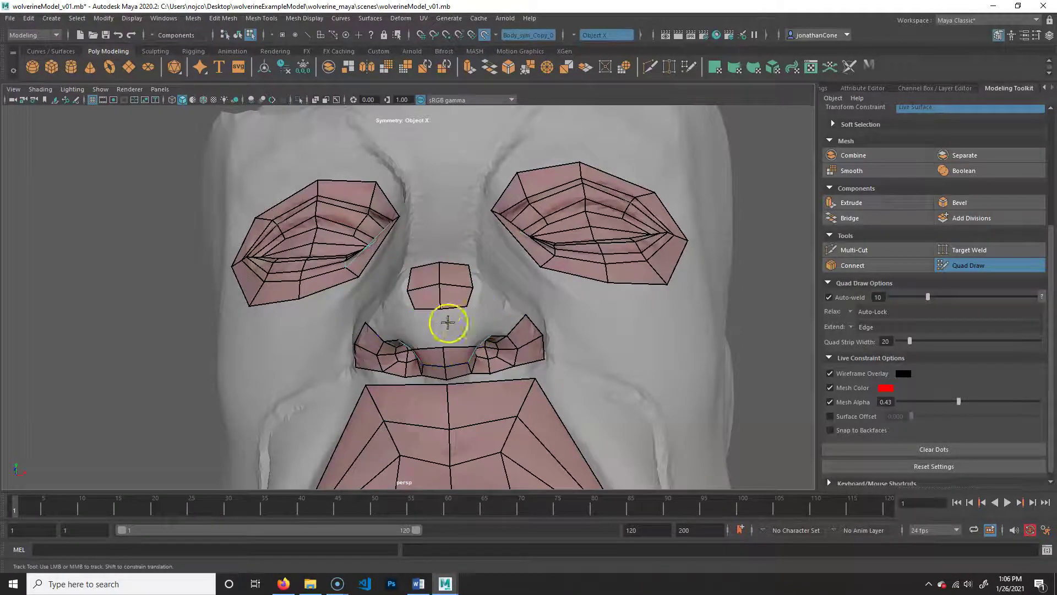
# Join the nose-tip patch to the strip between the nostrils and fill the mirrored quads above each nostril
pyautogui.moveTo(471, 287)
pyautogui.keyDown('alt'); pyautogui.mouseDown()
pyautogui.moveTo(512, 308)
pyautogui.moveTo(434, 374)
pyautogui.mouseUp(); pyautogui.keyUp('alt')
pyautogui.keyDown('alt'); pyautogui.moveTo(498, 421); pyautogui.dragTo(471, 364); pyautogui.keyUp('alt')
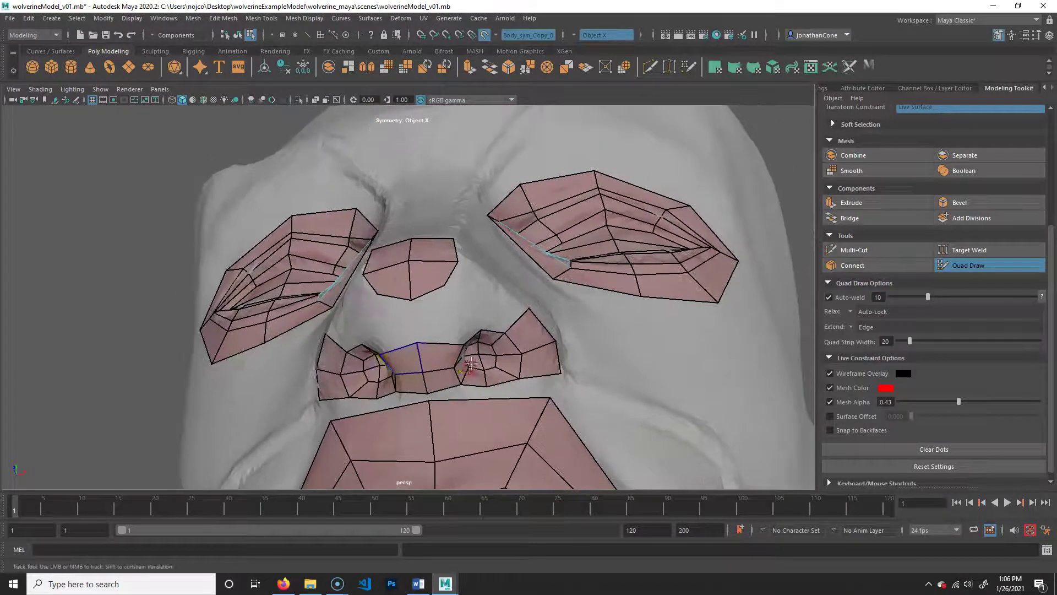
pyautogui.keyDown('shift'); pyautogui.click(438, 318); pyautogui.keyUp('shift')
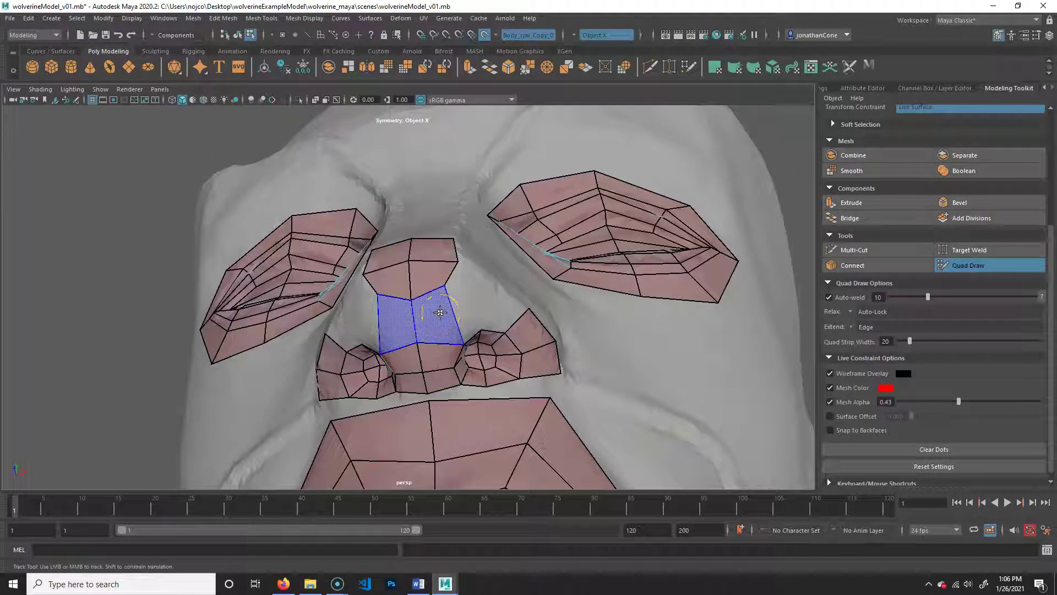
pyautogui.keyDown('alt'); pyautogui.moveTo(491, 354); pyautogui.dragTo(464, 343); pyautogui.keyUp('alt')
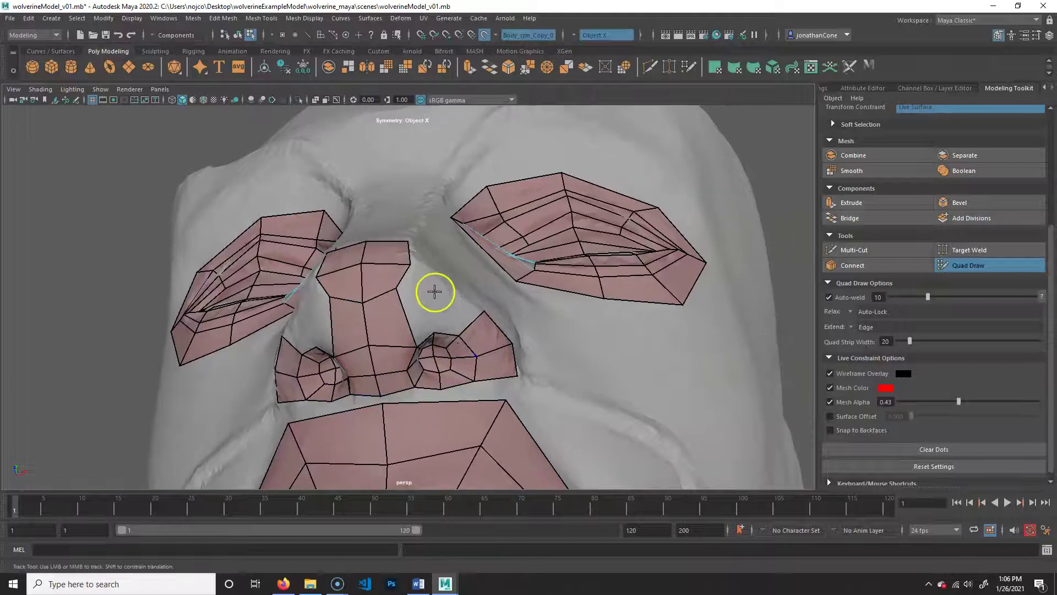
pyautogui.keyDown('shift'); pyautogui.click(458, 311); pyautogui.keyUp('shift')
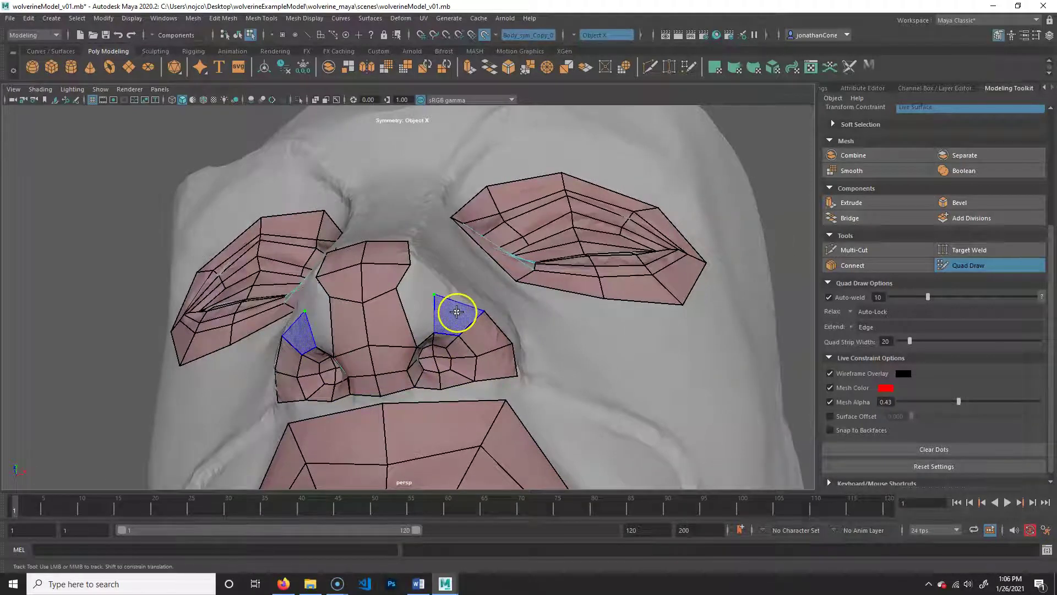
pyautogui.keyDown('shift'); pyautogui.click(426, 312); pyautogui.keyUp('shift')
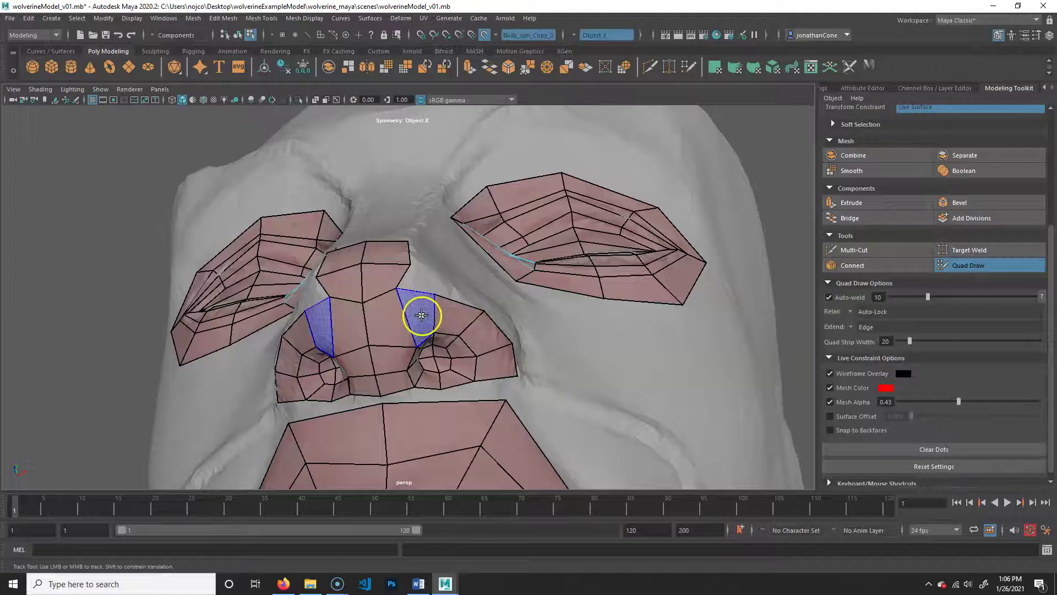
# Place two dots behind the nose wing and add a mirrored quad on its outer edge
pyautogui.keyDown('alt'); pyautogui.moveTo(520, 377); pyautogui.dragTo(467, 397, button='right'); pyautogui.keyUp('alt')
pyautogui.keyDown('alt'); pyautogui.moveTo(467, 396); pyautogui.dragTo(383, 303); pyautogui.keyUp('alt')
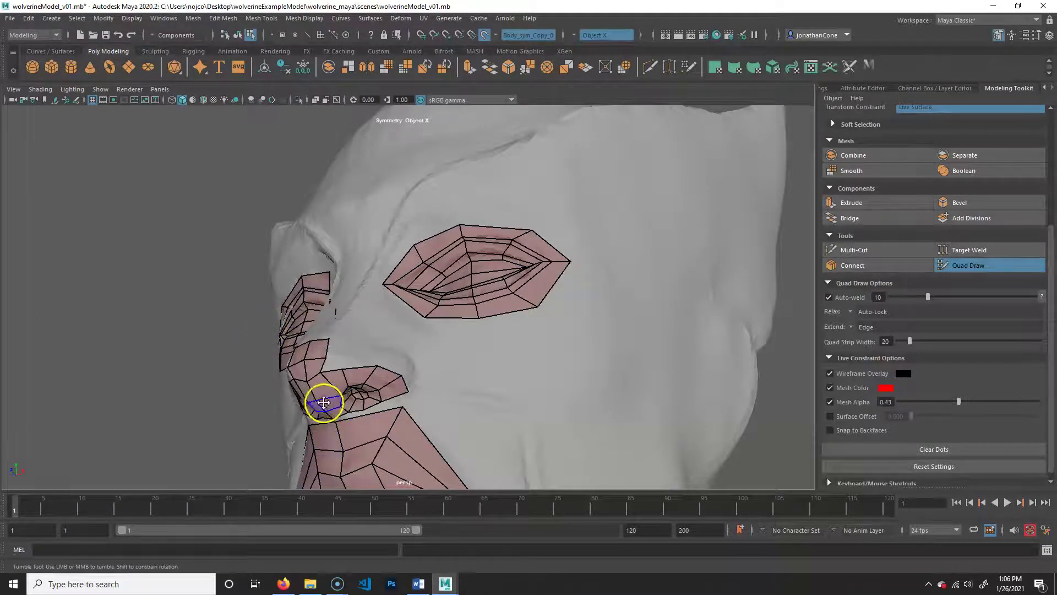
pyautogui.keyDown('alt'); pyautogui.moveTo(297, 364); pyautogui.dragTo(439, 315); pyautogui.keyUp('alt')
pyautogui.keyDown('alt'); pyautogui.moveTo(388, 384); pyautogui.dragTo(463, 432, button='right'); pyautogui.keyUp('alt')
pyautogui.keyDown('alt'); pyautogui.moveTo(462, 433); pyautogui.dragTo(476, 398, button='middle'); pyautogui.keyUp('alt')
pyautogui.keyDown('alt'); pyautogui.moveTo(466, 403); pyautogui.dragTo(342, 402); pyautogui.keyUp('alt')
pyautogui.keyDown('alt'); pyautogui.moveTo(342, 402); pyautogui.dragTo(418, 412, button='right'); pyautogui.keyUp('alt')
pyautogui.keyDown('alt'); pyautogui.moveTo(418, 413); pyautogui.dragTo(428, 367, button='middle'); pyautogui.keyUp('alt')
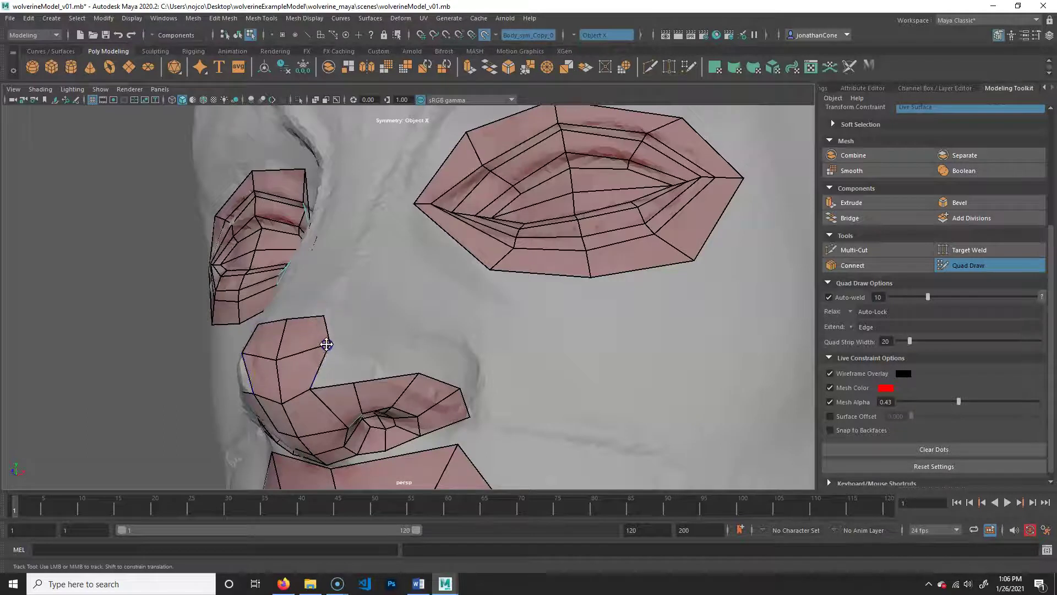
pyautogui.keyDown('alt'); pyautogui.moveTo(439, 401); pyautogui.dragTo(408, 396); pyautogui.keyUp('alt')
pyautogui.keyDown('alt'); pyautogui.moveTo(408, 397); pyautogui.dragTo(428, 387, button='right'); pyautogui.keyUp('alt')
pyautogui.keyDown('alt'); pyautogui.moveTo(427, 387); pyautogui.dragTo(428, 388, button='middle'); pyautogui.keyUp('alt')
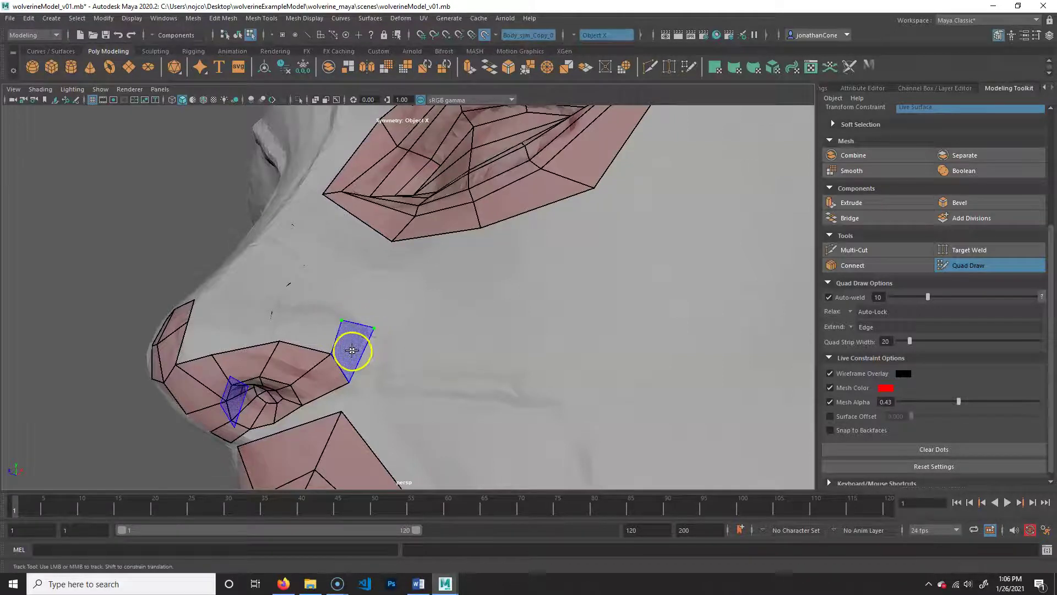
# Fill a second row of quads over the top of the nose wing up to the nose-tip patch
pyautogui.keyDown('alt'); pyautogui.moveTo(479, 366); pyautogui.dragTo(380, 384); pyautogui.keyUp('alt')
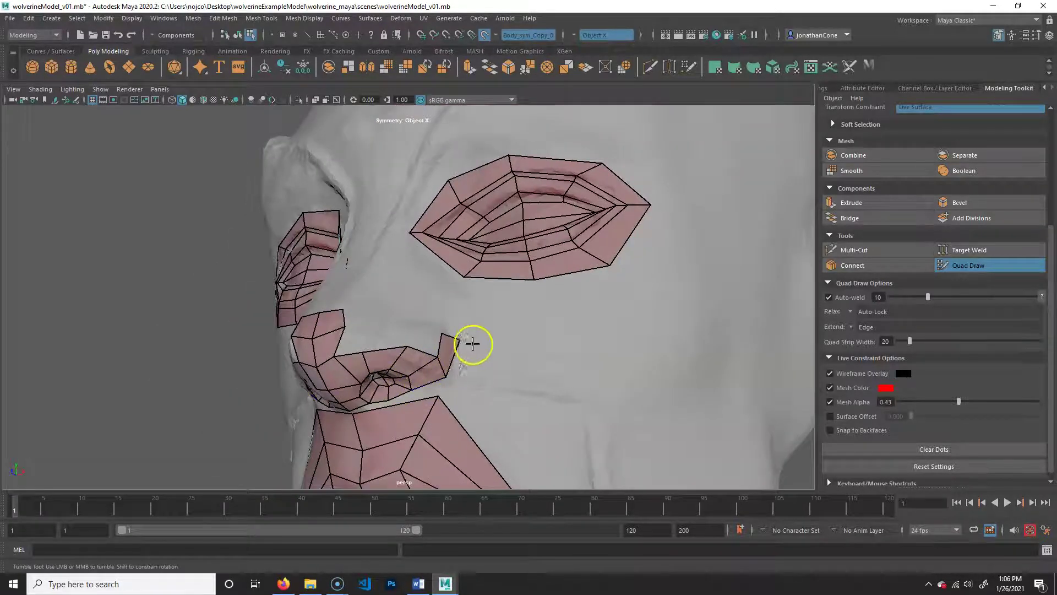
pyautogui.keyDown('alt'); pyautogui.moveTo(438, 349); pyautogui.dragTo(449, 366); pyautogui.keyUp('alt')
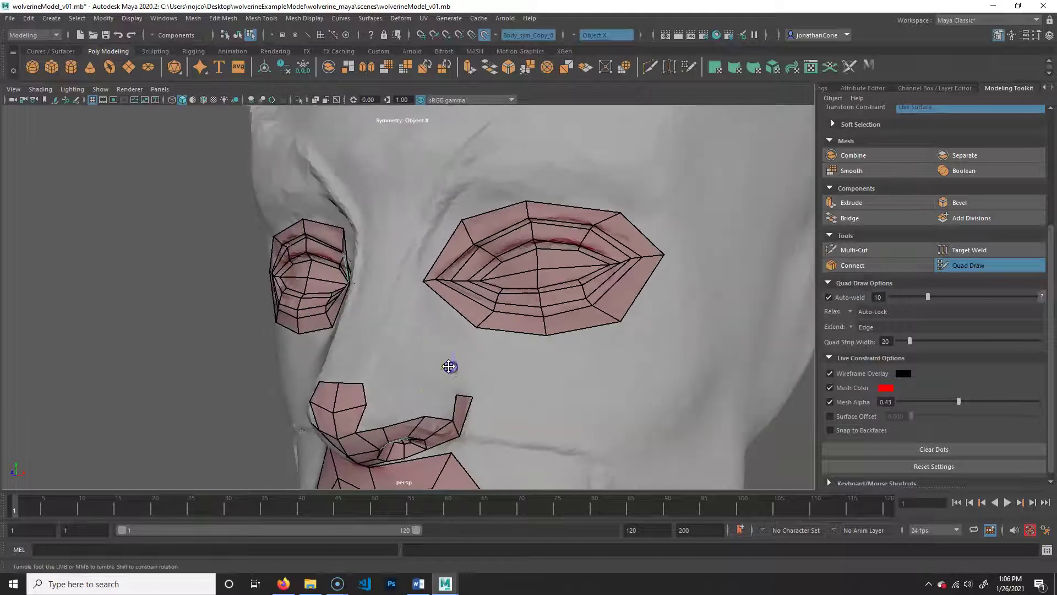
pyautogui.keyDown('shift'); pyautogui.click(439, 408); pyautogui.keyUp('shift')
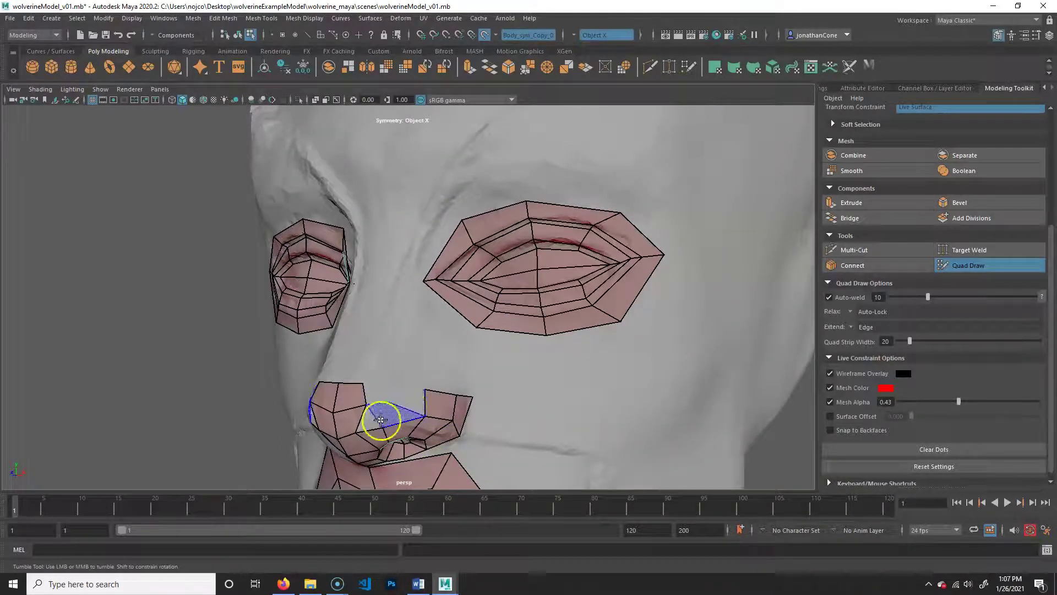
pyautogui.keyDown('shift'); pyautogui.click(375, 415); pyautogui.keyUp('shift')
# Reposition the vertices on the upper nose wing to even out the new quads
pyautogui.moveTo(385, 402)
pyautogui.mouseDown()
pyautogui.moveTo(389, 422)
pyautogui.moveTo(535, 397)
pyautogui.moveTo(365, 398)
pyautogui.mouseUp()
pyautogui.keyDown('alt'); pyautogui.moveTo(366, 399); pyautogui.dragTo(476, 392, button='right'); pyautogui.keyUp('alt')
pyautogui.keyDown('alt'); pyautogui.moveTo(476, 392); pyautogui.dragTo(503, 381, button='middle'); pyautogui.keyUp('alt')
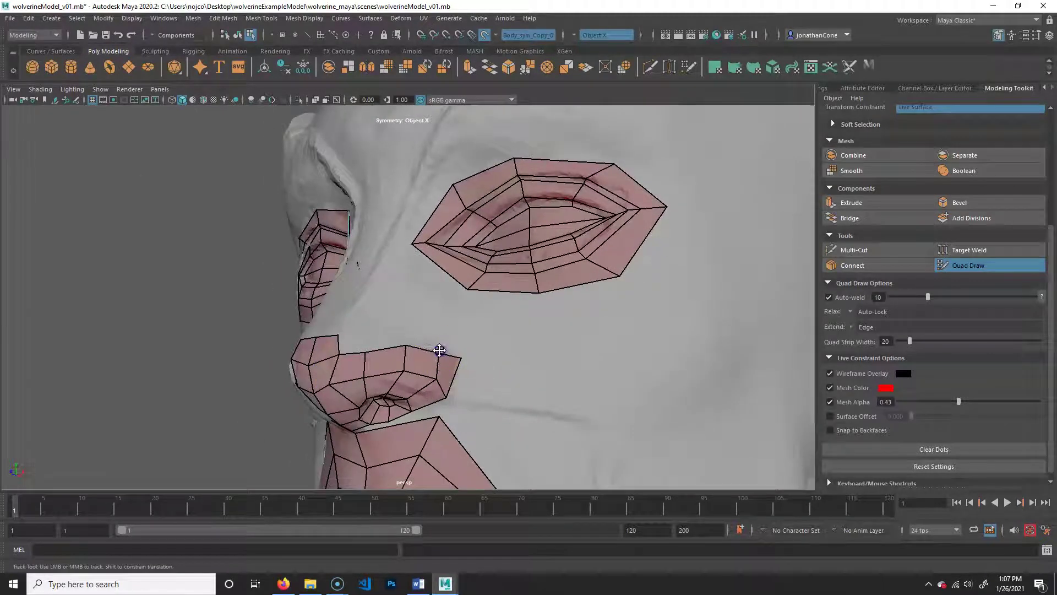
pyautogui.moveTo(434, 379); pyautogui.dragTo(431, 378)
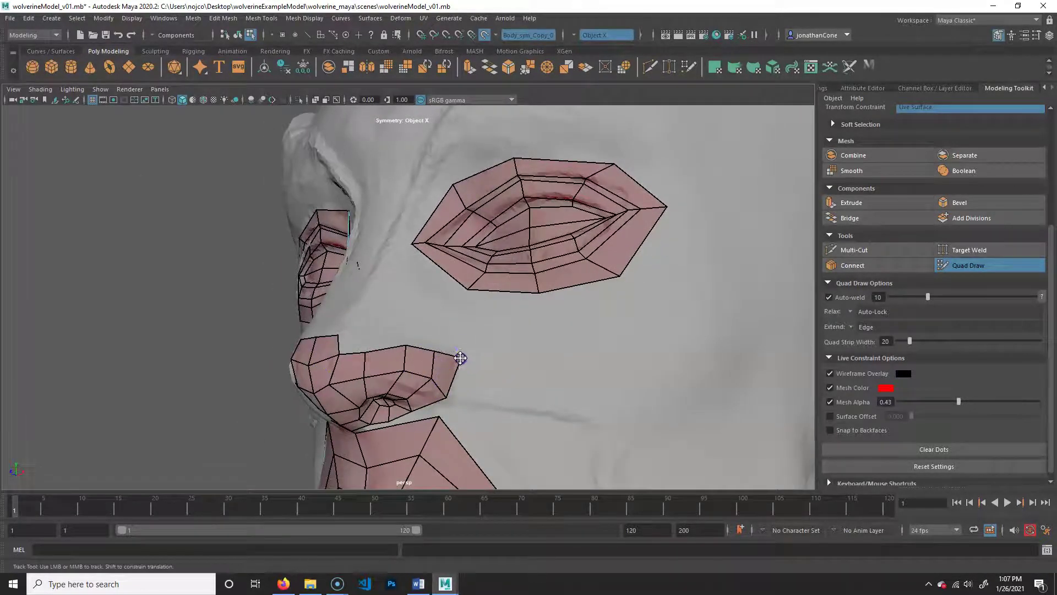
# Extend the nose-tip patch upward with a mirrored row of quads on the nose bridge
pyautogui.keyDown('alt'); pyautogui.moveTo(479, 397); pyautogui.dragTo(438, 340); pyautogui.keyUp('alt')
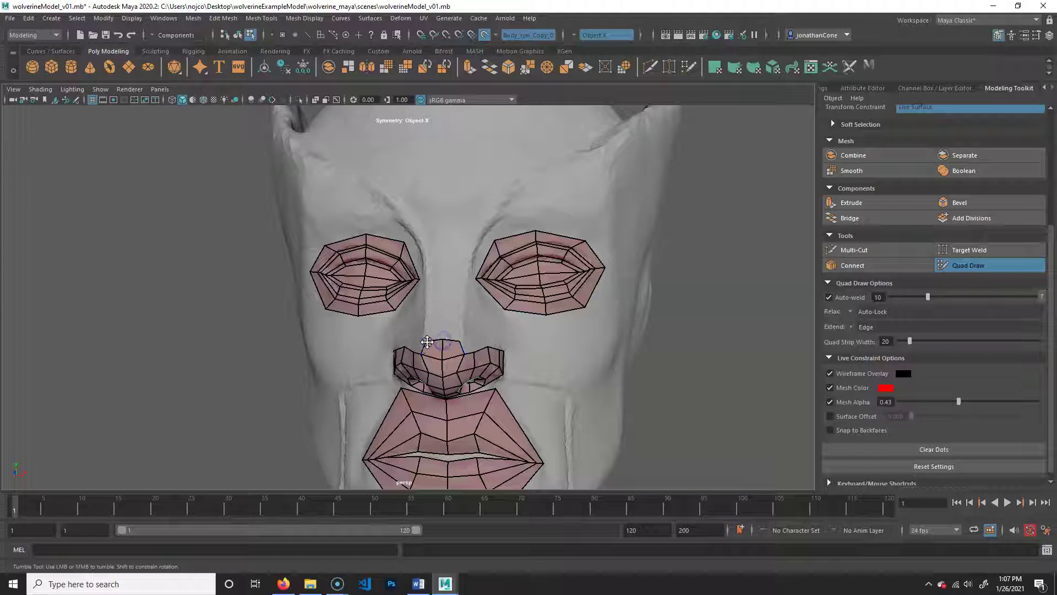
pyautogui.keyDown('alt'); pyautogui.moveTo(424, 337); pyautogui.dragTo(441, 366); pyautogui.keyUp('alt')
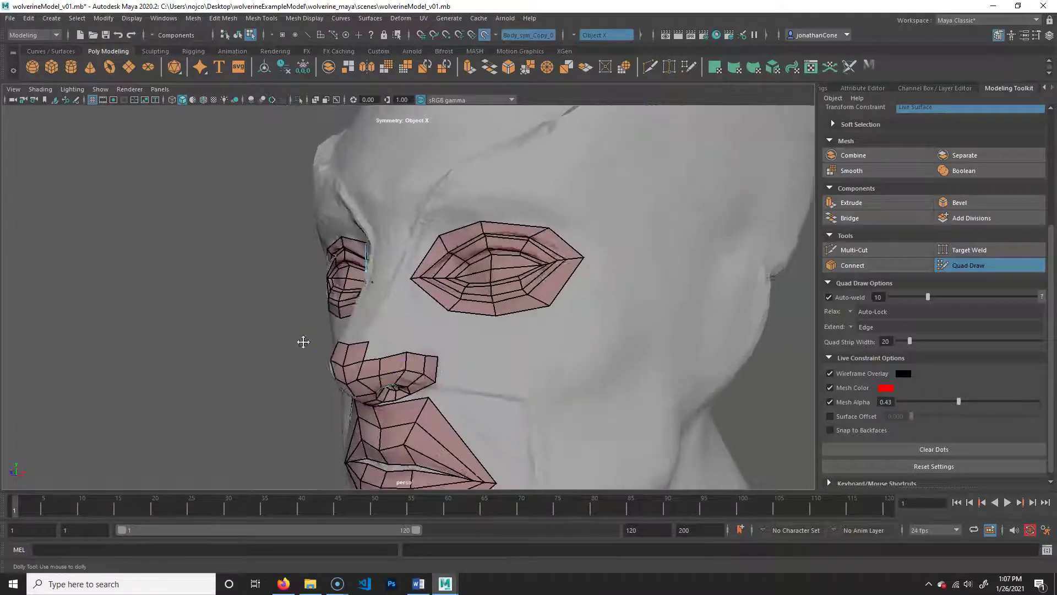
pyautogui.keyDown('alt'); pyautogui.moveTo(302, 340); pyautogui.dragTo(436, 340, button='middle'); pyautogui.keyUp('alt')
pyautogui.scroll(2, 436, 340)
pyautogui.keyDown('alt'); pyautogui.moveTo(378, 308); pyautogui.dragTo(400, 313); pyautogui.keyUp('alt')
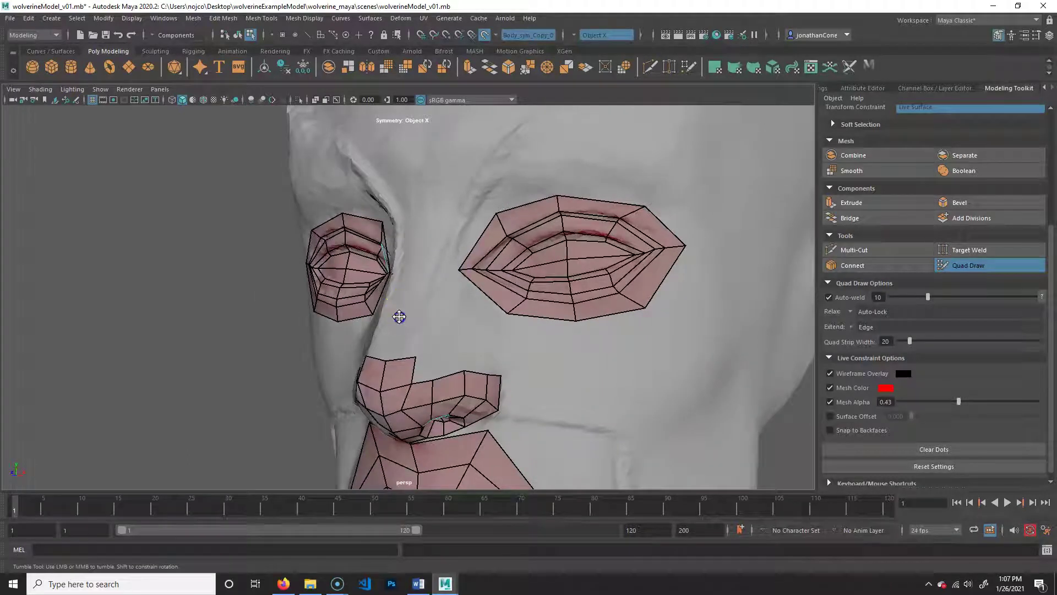
pyautogui.keyDown('shift'); pyautogui.click(419, 345); pyautogui.keyUp('shift')
# Place dots behind the nose wing and fill mirrored quads around its back edge
pyautogui.keyDown('alt'); pyautogui.moveTo(428, 377); pyautogui.dragTo(379, 289); pyautogui.keyUp('alt')
pyautogui.keyDown('alt'); pyautogui.moveTo(359, 337); pyautogui.dragTo(405, 362); pyautogui.keyUp('alt')
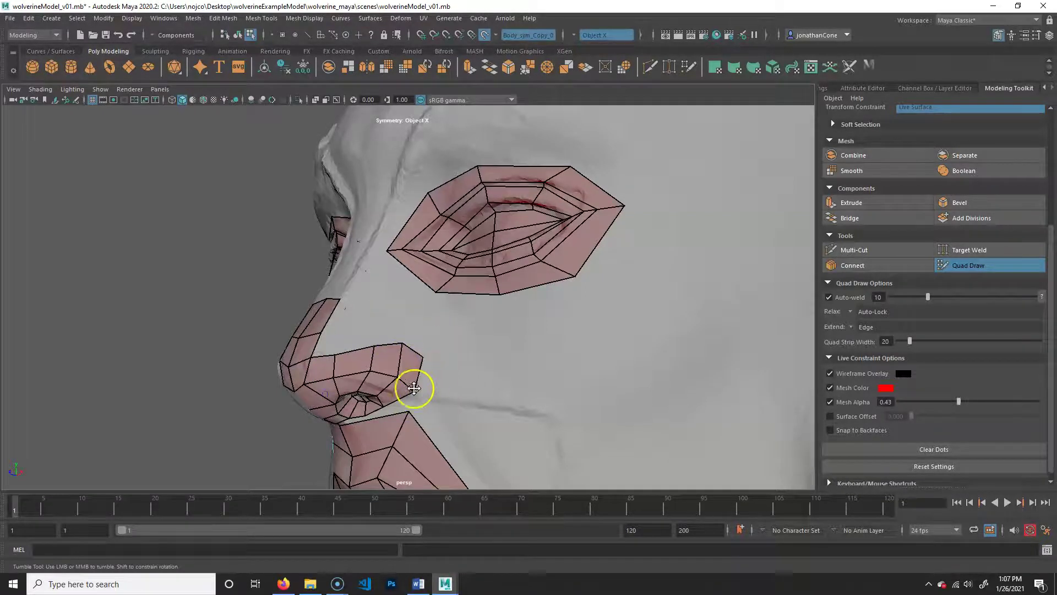
pyautogui.moveTo(435, 379)
pyautogui.keyDown('alt'); pyautogui.mouseDown()
pyautogui.moveTo(389, 362)
pyautogui.moveTo(419, 391)
pyautogui.mouseUp(); pyautogui.keyUp('alt')
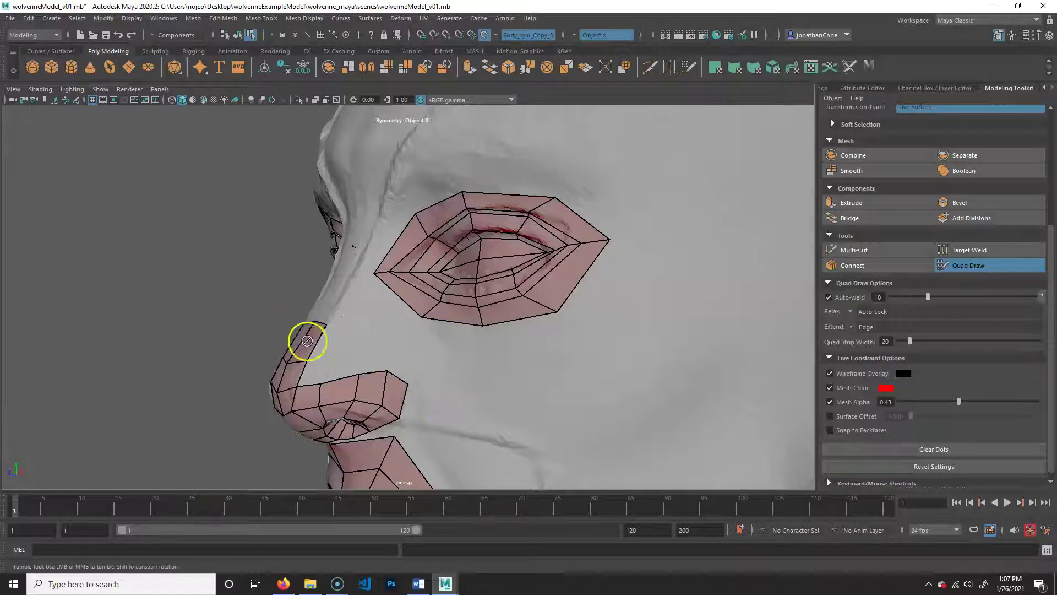
pyautogui.click(406, 424)
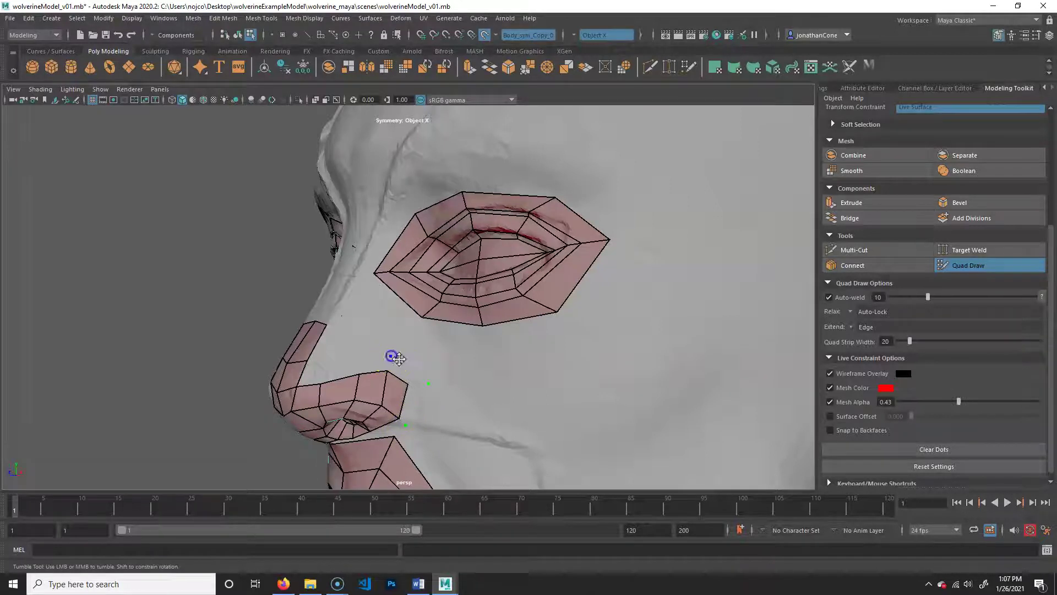
pyautogui.keyDown('shift'); pyautogui.click(413, 408); pyautogui.keyUp('shift')
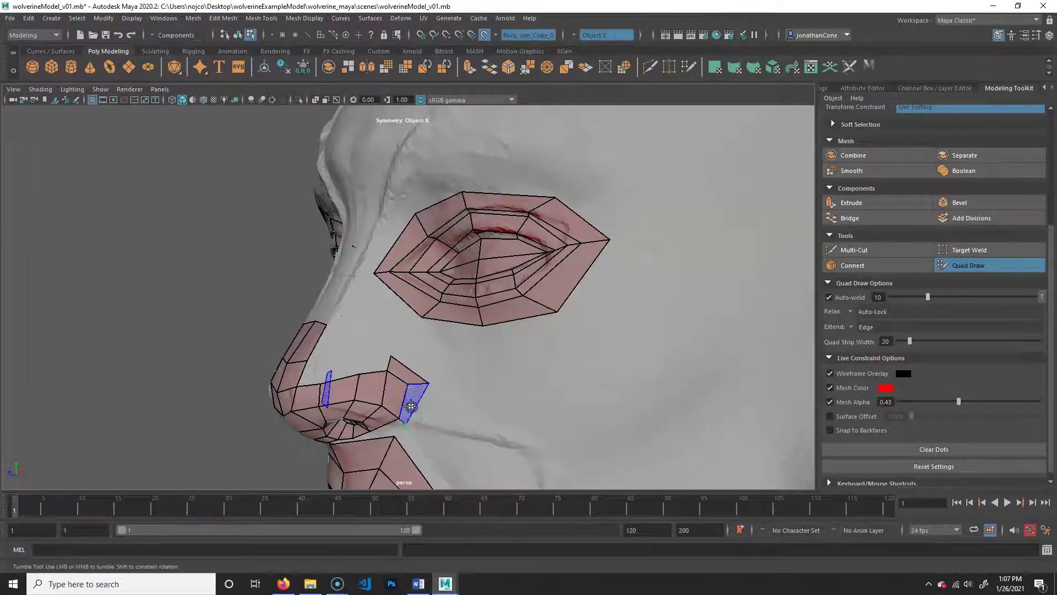
# Continue the row of quads along the upper edge of the nose wing until it joins the bridge strip
pyautogui.keyDown('alt'); pyautogui.moveTo(444, 432); pyautogui.dragTo(401, 401); pyautogui.keyUp('alt')
pyautogui.keyDown('alt'); pyautogui.moveTo(401, 401); pyautogui.dragTo(493, 402, button='right'); pyautogui.keyUp('alt')
pyautogui.keyDown('alt'); pyautogui.moveTo(514, 328); pyautogui.dragTo(513, 328, button='middle'); pyautogui.keyUp('alt')
pyautogui.click(446, 302)
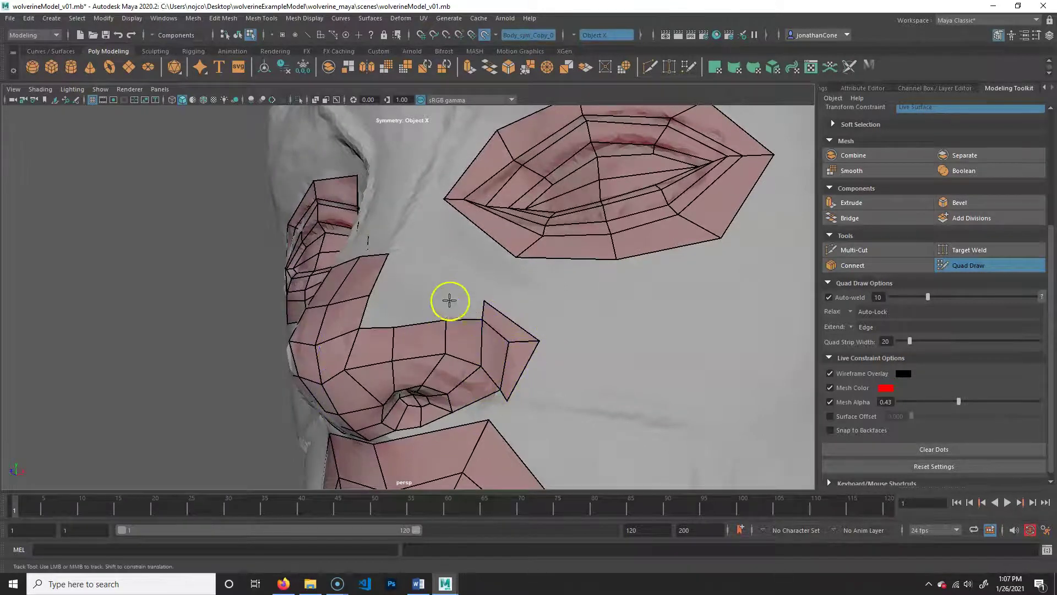
pyautogui.keyDown('shift'); pyautogui.click(467, 309); pyautogui.keyUp('shift')
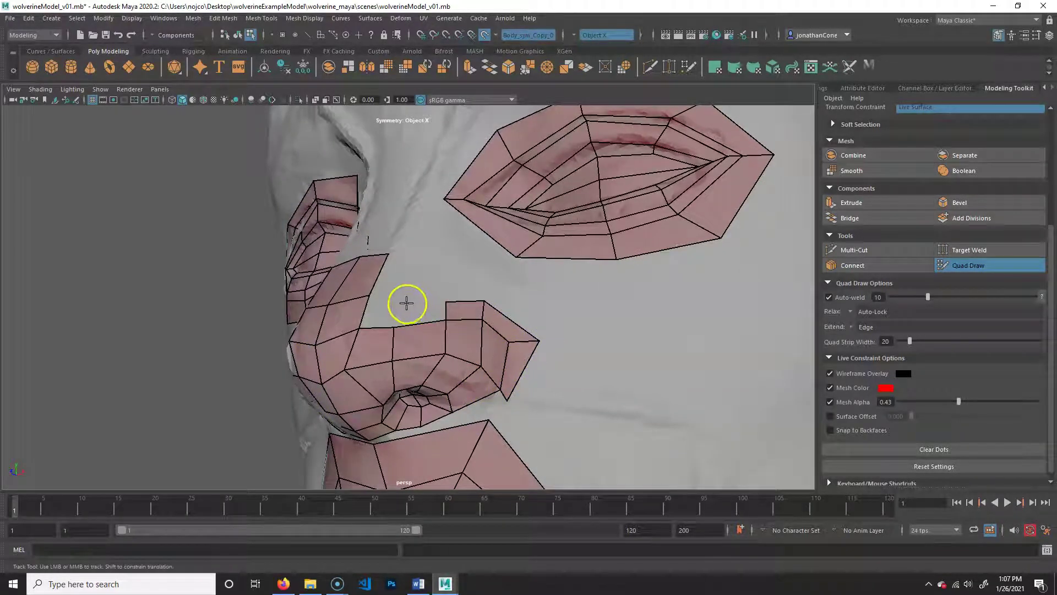
pyautogui.click(398, 301)
pyautogui.keyDown('shift'); pyautogui.click(412, 310); pyautogui.keyUp('shift')
pyautogui.keyDown('shift'); pyautogui.click(377, 312); pyautogui.keyUp('shift')
# Examine the nose mesh, its gap to the upper lip and the spacing to the eye patches from below and in front
pyautogui.keyDown('alt'); pyautogui.moveTo(562, 394); pyautogui.dragTo(511, 376, button='right'); pyautogui.keyUp('alt')
pyautogui.keyDown('alt'); pyautogui.moveTo(511, 375); pyautogui.dragTo(460, 349); pyautogui.keyUp('alt')
pyautogui.keyDown('alt'); pyautogui.moveTo(460, 349); pyautogui.dragTo(548, 357, button='right'); pyautogui.keyUp('alt')
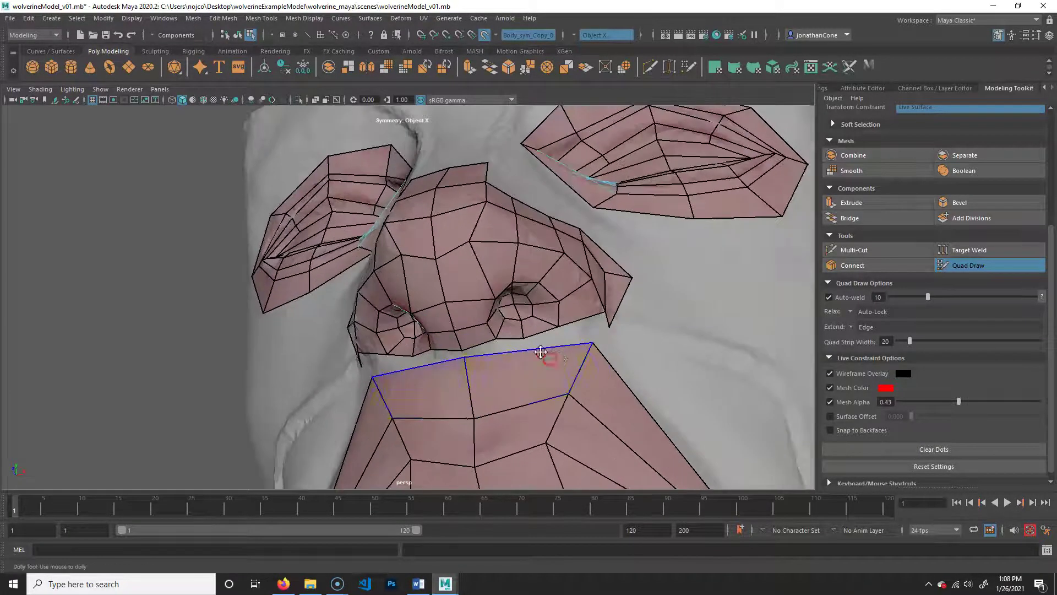
pyautogui.keyDown('alt'); pyautogui.moveTo(579, 339); pyautogui.dragTo(533, 316, button='middle'); pyautogui.keyUp('alt')
pyautogui.keyDown('alt'); pyautogui.moveTo(535, 354); pyautogui.dragTo(479, 351, button='right'); pyautogui.keyUp('alt')
pyautogui.keyDown('alt'); pyautogui.moveTo(449, 364); pyautogui.dragTo(453, 349, button='middle'); pyautogui.keyUp('alt')
pyautogui.keyDown('alt'); pyautogui.moveTo(479, 389); pyautogui.dragTo(439, 417); pyautogui.keyUp('alt')
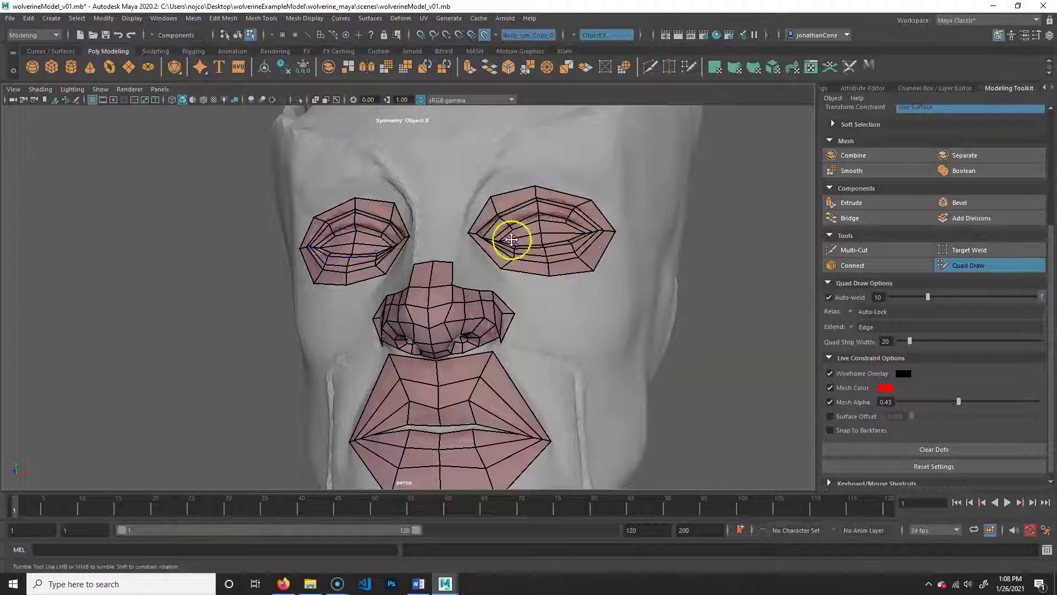
pyautogui.moveTo(550, 413)
pyautogui.keyDown('alt'); pyautogui.mouseDown()
pyautogui.moveTo(424, 347)
pyautogui.moveTo(554, 426)
pyautogui.mouseUp(); pyautogui.keyUp('alt')
pyautogui.keyDown('alt'); pyautogui.moveTo(554, 426); pyautogui.dragTo(472, 402, button='right'); pyautogui.keyUp('alt')
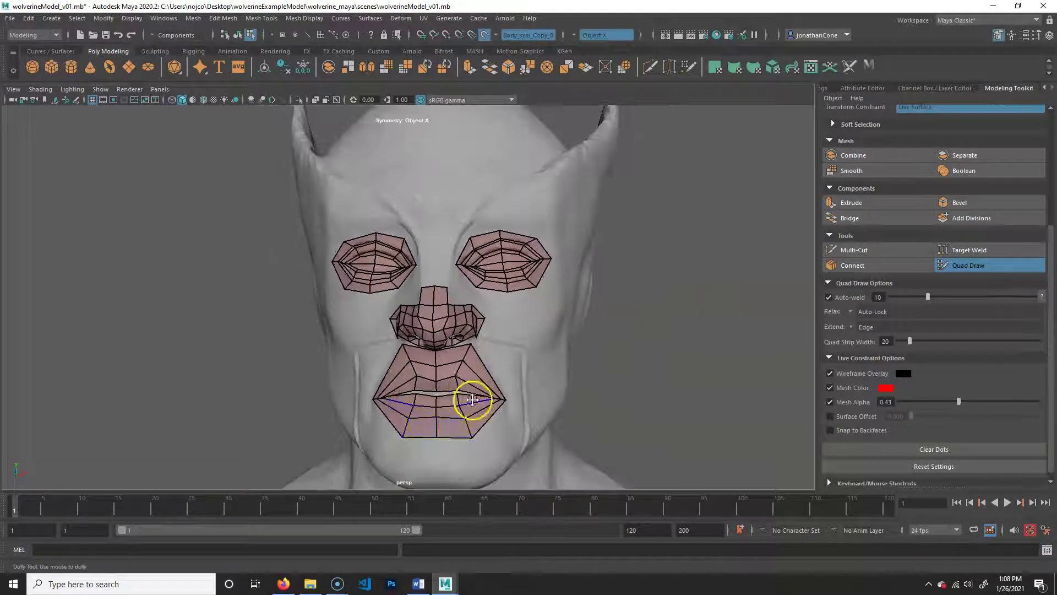
pyautogui.keyDown('alt'); pyautogui.moveTo(352, 411); pyautogui.dragTo(482, 400, button='right'); pyautogui.keyUp('alt')
pyautogui.keyDown('alt'); pyautogui.moveTo(482, 399); pyautogui.dragTo(474, 389); pyautogui.keyUp('alt')
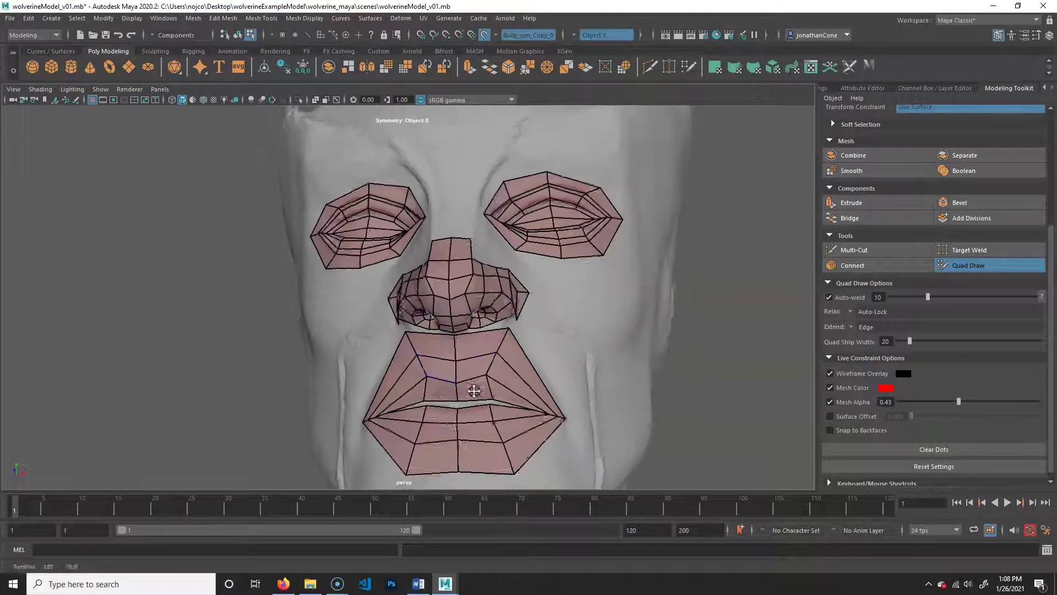
pyautogui.keyDown('alt'); pyautogui.moveTo(474, 389); pyautogui.dragTo(507, 390, button='right'); pyautogui.keyUp('alt')
pyautogui.keyDown('alt'); pyautogui.moveTo(507, 390); pyautogui.dragTo(485, 340, button='middle'); pyautogui.keyUp('alt')
pyautogui.keyDown('alt'); pyautogui.moveTo(485, 339); pyautogui.dragTo(479, 326, button='right'); pyautogui.keyUp('alt')
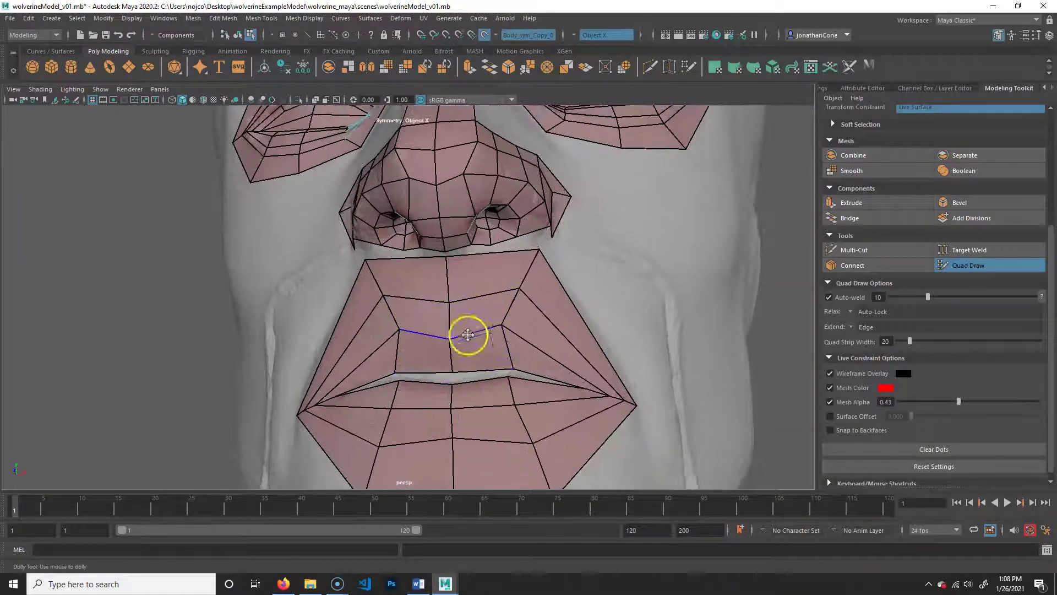
# Insert mirrored edge loops beside the mouth's centre line and fill the quads that join the upper lip to the nose base
pyautogui.keyDown('ctrl'); pyautogui.click(474, 331); pyautogui.keyUp('ctrl')
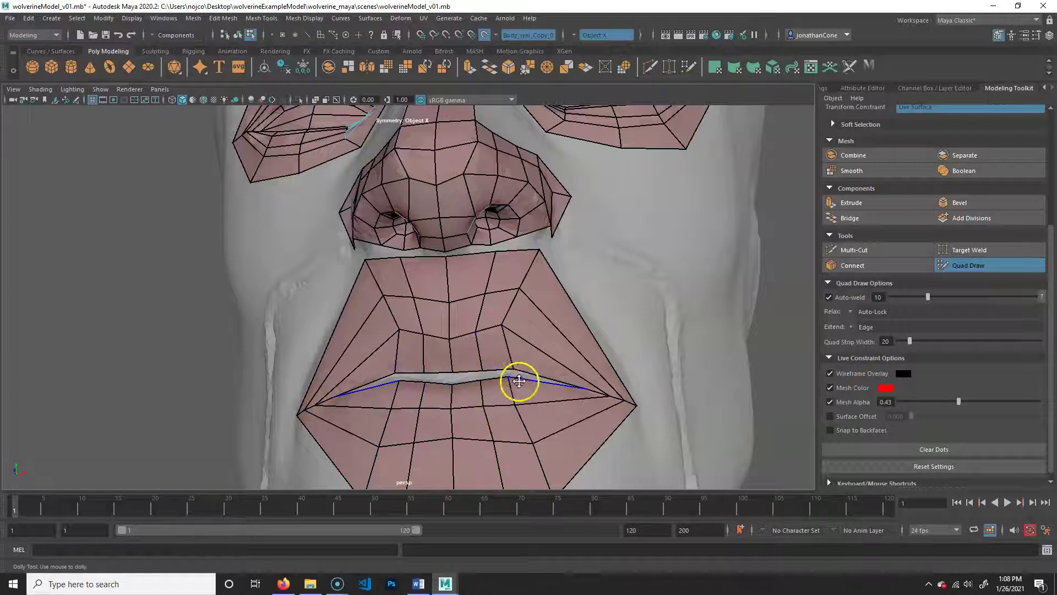
pyautogui.keyDown('alt'); pyautogui.moveTo(550, 336); pyautogui.dragTo(439, 347, button='middle'); pyautogui.keyUp('alt')
pyautogui.keyDown('alt'); pyautogui.moveTo(438, 347); pyautogui.dragTo(491, 344, button='right'); pyautogui.keyUp('alt')
pyautogui.keyDown('alt'); pyautogui.moveTo(507, 269); pyautogui.dragTo(513, 291, button='middle'); pyautogui.keyUp('alt')
pyautogui.moveTo(529, 264); pyautogui.dragTo(495, 258)
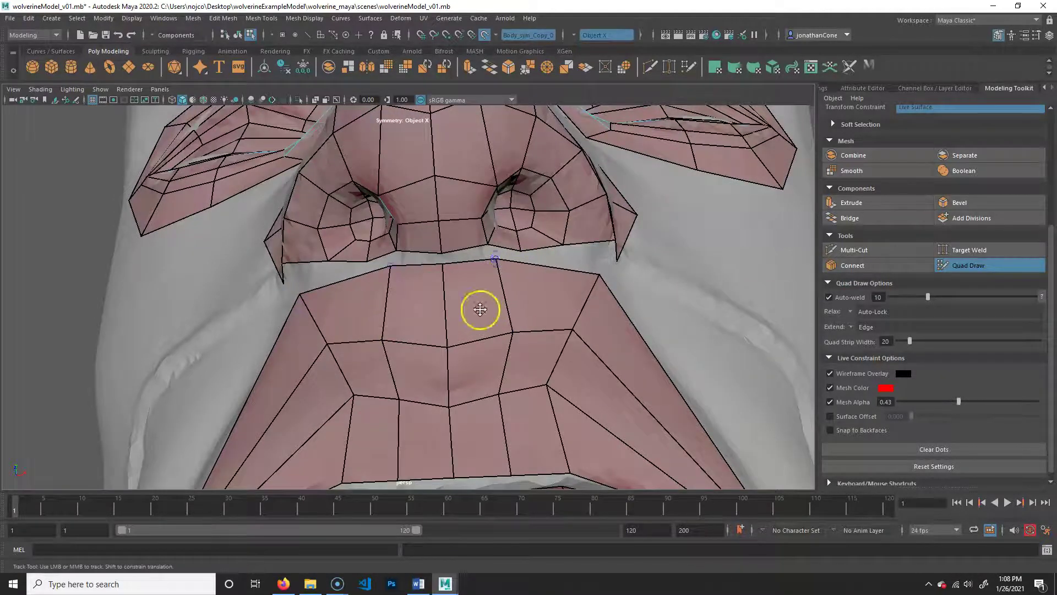
pyautogui.keyDown('shift'); pyautogui.click(463, 247); pyautogui.keyUp('shift')
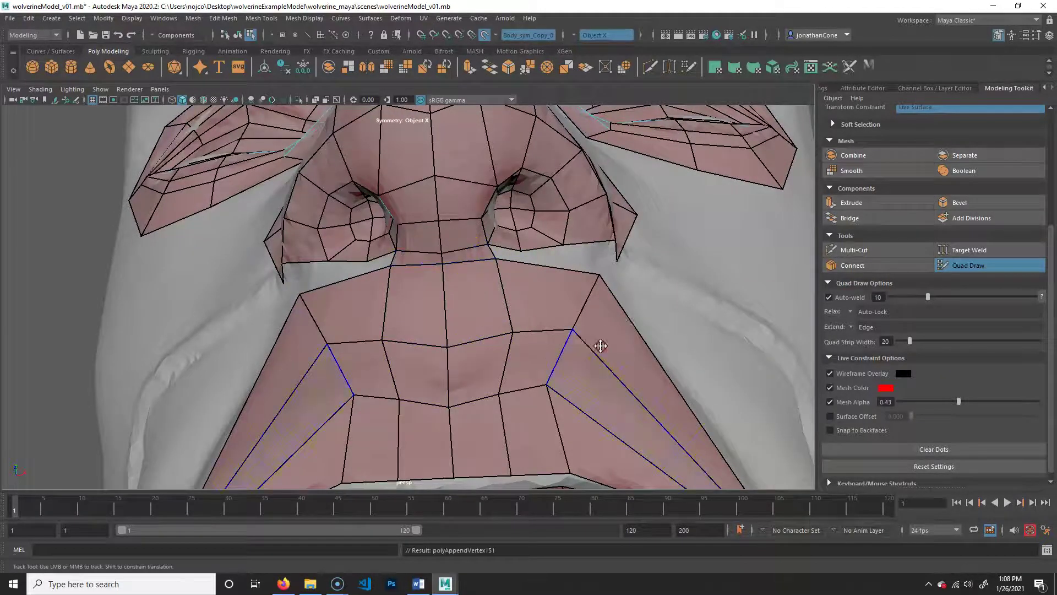
# Insert mirrored edge loops through the outer sides of the upper and lower lip patches and move the new upper-lip vertices to round the outline
pyautogui.keyDown('alt'); pyautogui.moveTo(600, 346); pyautogui.dragTo(461, 378, button='right'); pyautogui.keyUp('alt')
pyautogui.keyDown('alt'); pyautogui.moveTo(460, 378); pyautogui.dragTo(472, 301); pyautogui.keyUp('alt')
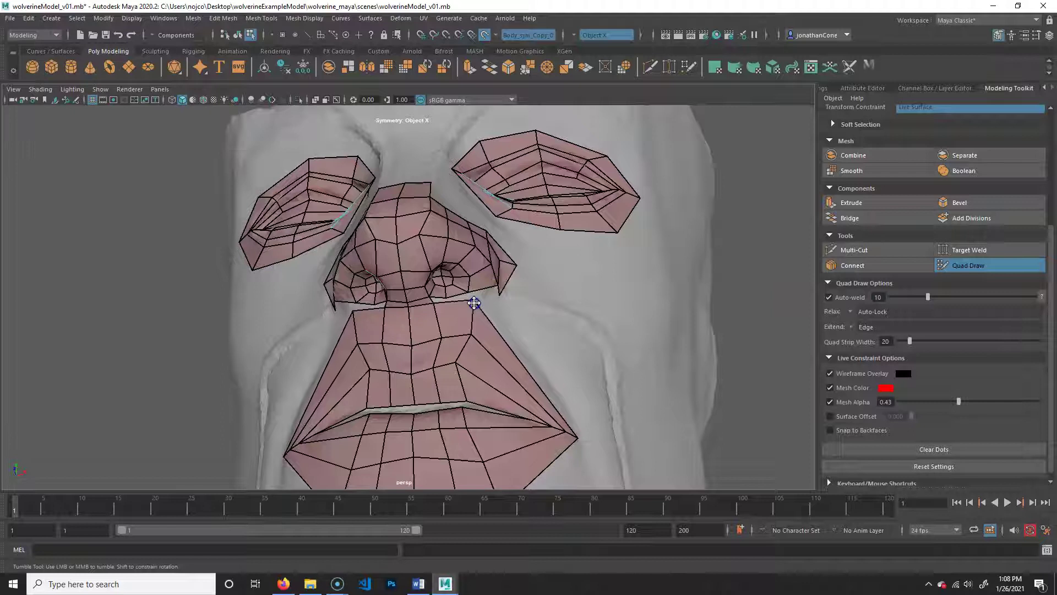
pyautogui.keyDown('ctrl'); pyautogui.click(502, 365); pyautogui.keyUp('ctrl')
pyautogui.keyDown('ctrl'); pyautogui.click(517, 450); pyautogui.keyUp('ctrl')
pyautogui.moveTo(508, 347); pyautogui.dragTo(518, 327)
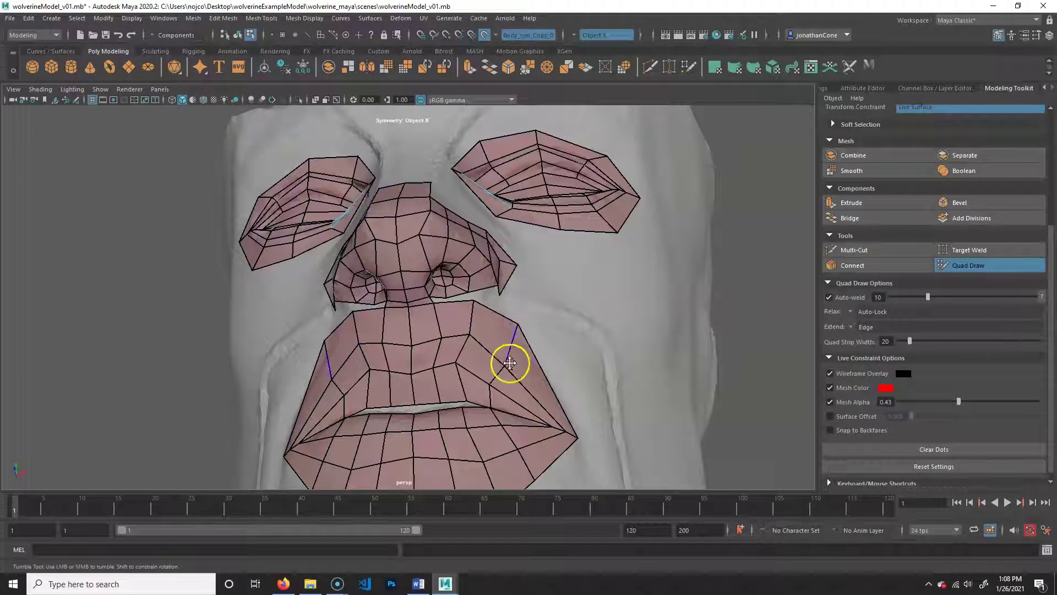
pyautogui.moveTo(507, 365); pyautogui.dragTo(496, 386)
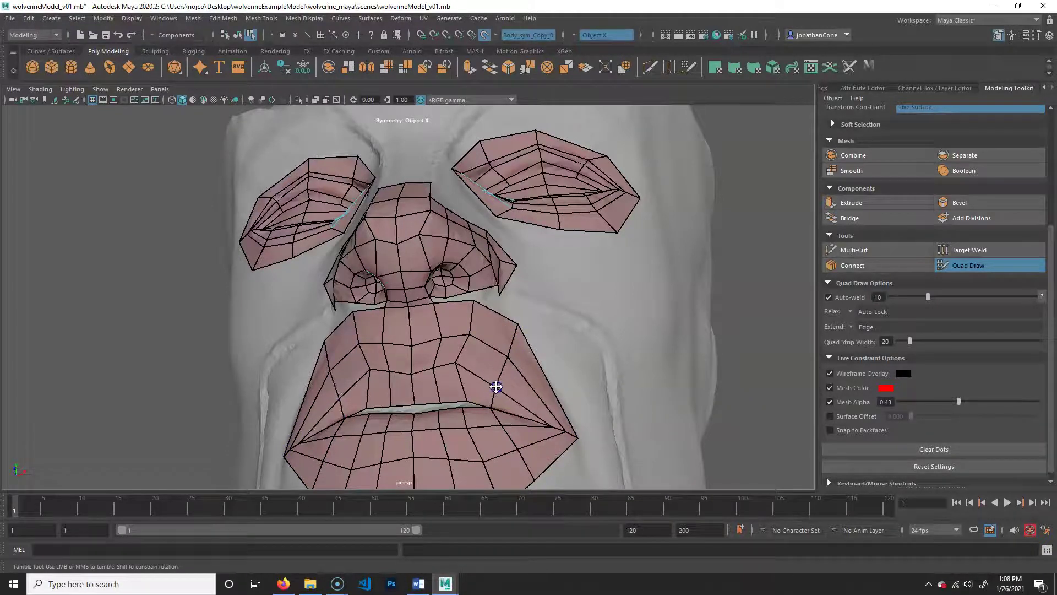
# Reposition the lower-lip vertices to round the outer border and even out the quads beneath the mouth
pyautogui.keyDown('alt'); pyautogui.moveTo(572, 393); pyautogui.dragTo(580, 397); pyautogui.keyUp('alt')
pyautogui.scroll(-3, 545, 400)
pyautogui.moveTo(503, 441); pyautogui.dragTo(511, 447)
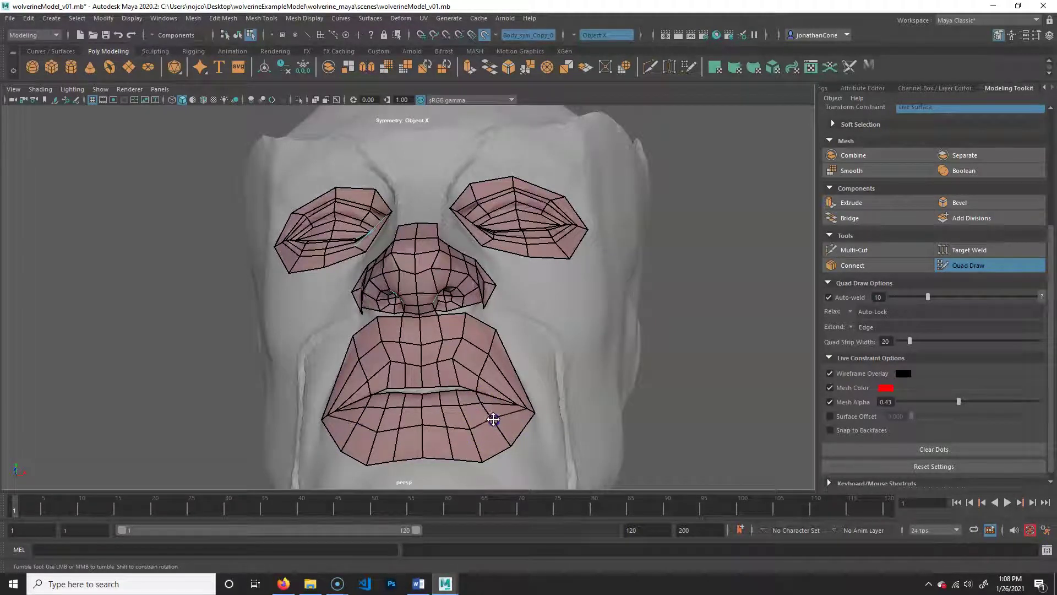
pyautogui.moveTo(470, 430); pyautogui.dragTo(472, 422)
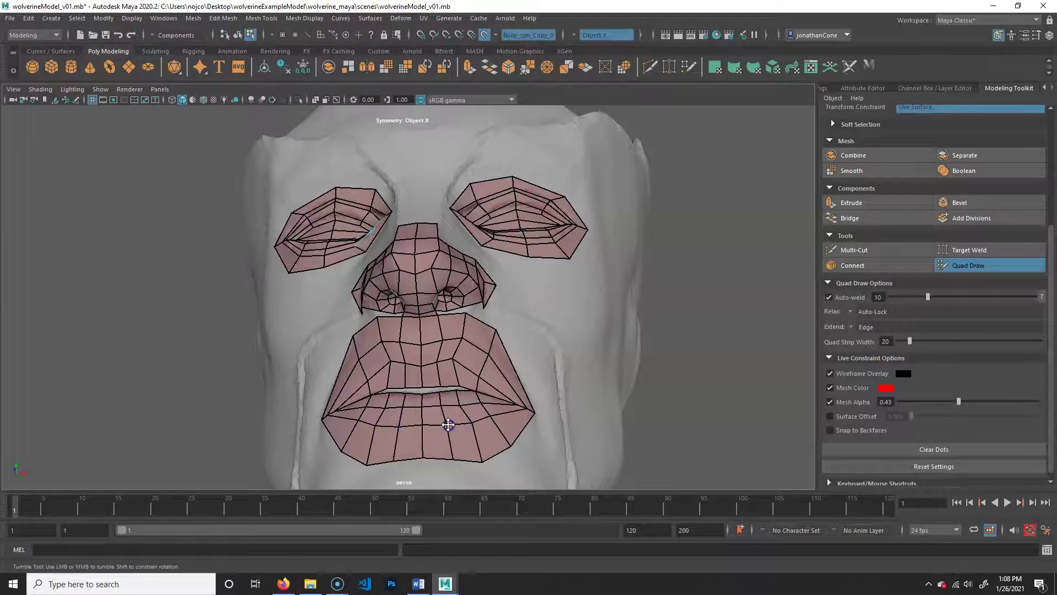
# Examine the profile of the nose and lip patches against the sculpted face from the side
pyautogui.keyDown('alt'); pyautogui.moveTo(550, 415); pyautogui.dragTo(274, 436); pyautogui.keyUp('alt')
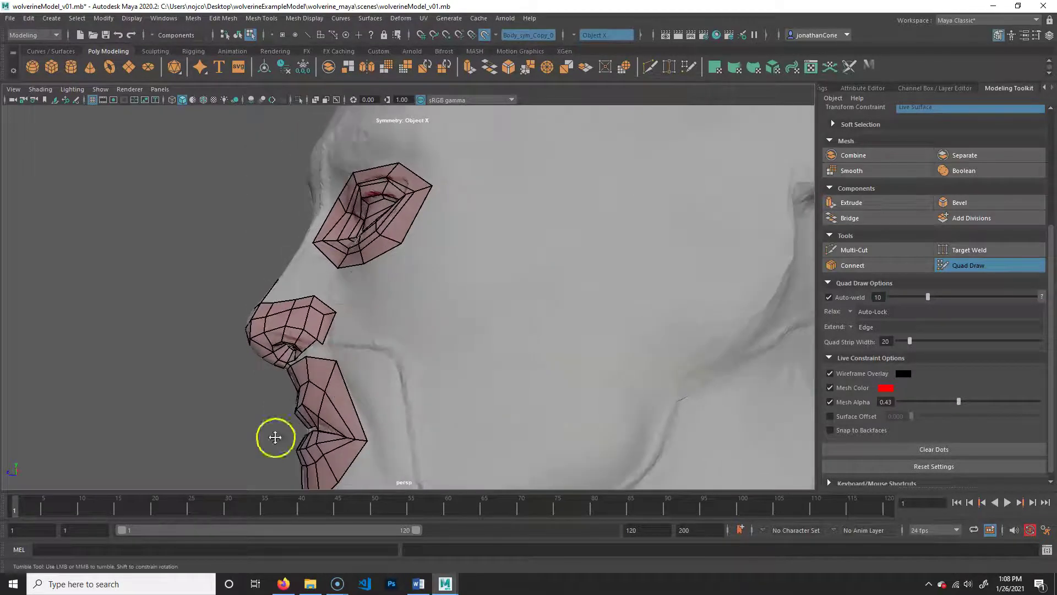
pyautogui.keyDown('alt'); pyautogui.moveTo(351, 458); pyautogui.dragTo(406, 383, button='middle'); pyautogui.keyUp('alt')
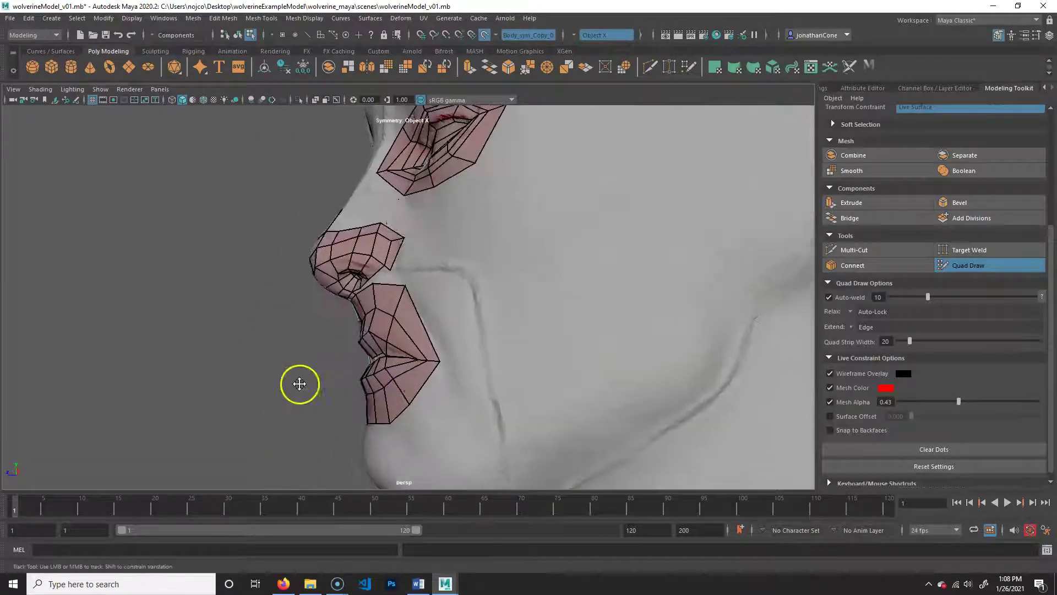
pyautogui.keyDown('alt'); pyautogui.moveTo(300, 385); pyautogui.dragTo(460, 378, button='right'); pyautogui.keyUp('alt')
pyautogui.keyDown('alt'); pyautogui.moveTo(460, 378); pyautogui.dragTo(480, 319, button='middle'); pyautogui.keyUp('alt')
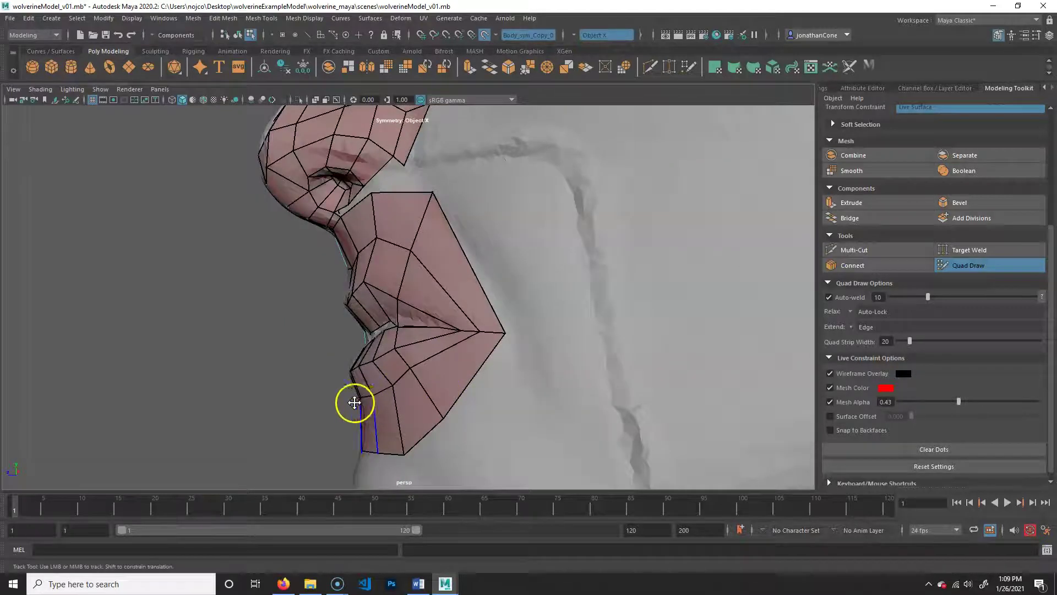
pyautogui.moveTo(356, 391)
pyautogui.keyDown('alt'); pyautogui.mouseDown()
pyautogui.moveTo(344, 400)
pyautogui.moveTo(351, 416)
pyautogui.moveTo(348, 407)
pyautogui.mouseUp(); pyautogui.keyUp('alt')
pyautogui.click(336, 385)
pyautogui.moveTo(310, 349); pyautogui.dragTo(334, 306)
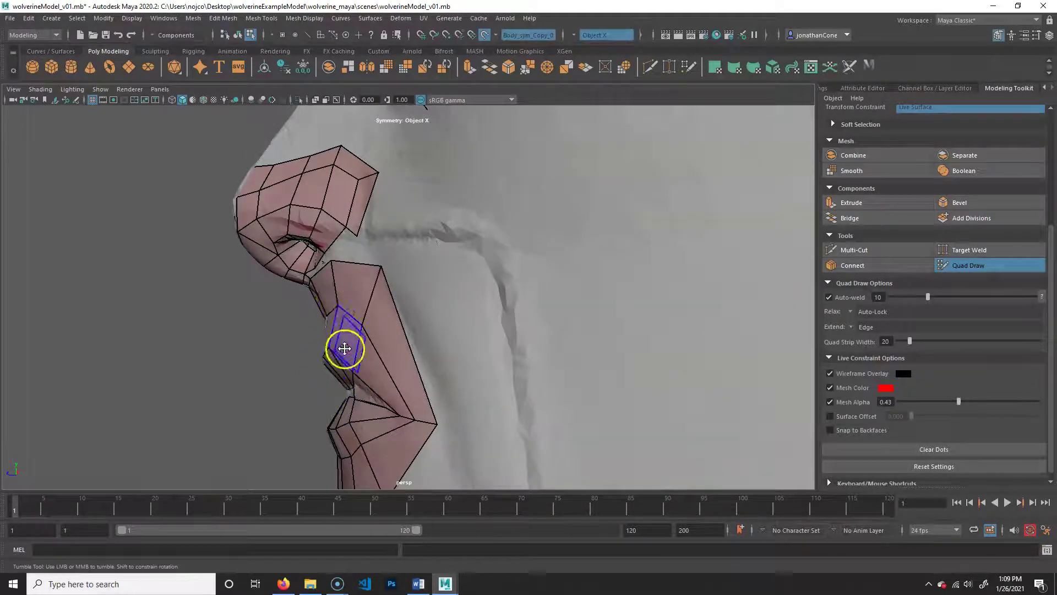
pyautogui.keyDown('alt'); pyautogui.moveTo(345, 348); pyautogui.dragTo(344, 272, button='middle'); pyautogui.keyUp('alt')
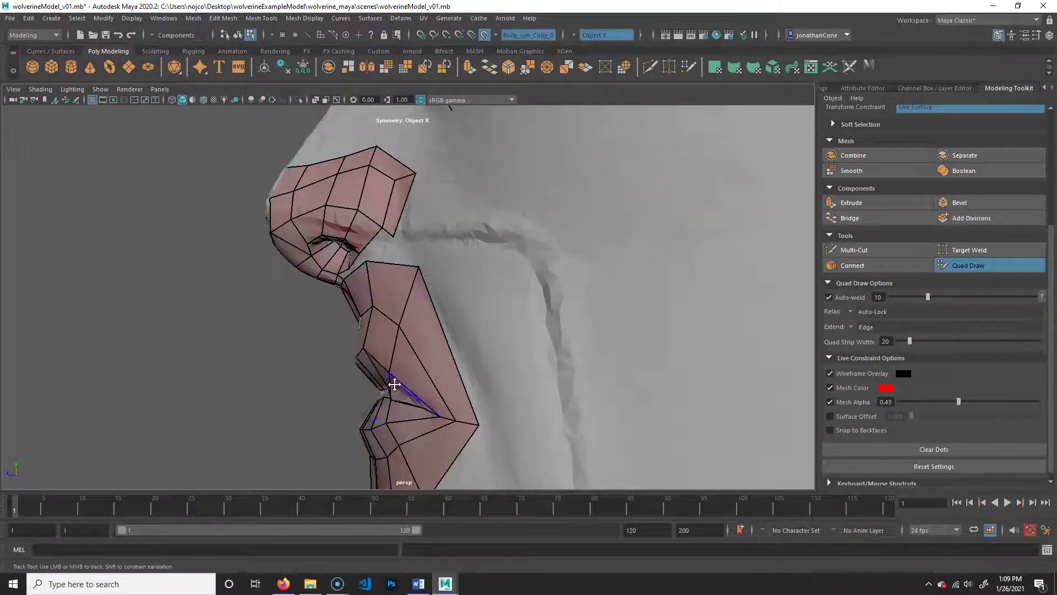
# Examine the head, neck and torso of the sculpt from the side and compare them with the face patches
pyautogui.keyDown('alt'); pyautogui.moveTo(394, 385); pyautogui.dragTo(165, 363, button='right'); pyautogui.keyUp('alt')
pyautogui.keyDown('alt'); pyautogui.moveTo(372, 420); pyautogui.dragTo(369, 255, button='middle'); pyautogui.keyUp('alt')
pyautogui.keyDown('alt'); pyautogui.moveTo(368, 255); pyautogui.dragTo(495, 320); pyautogui.keyUp('alt')
pyautogui.keyDown('alt'); pyautogui.moveTo(496, 320); pyautogui.dragTo(386, 319, button='right'); pyautogui.keyUp('alt')
pyautogui.keyDown('alt'); pyautogui.moveTo(402, 355); pyautogui.dragTo(402, 262, button='middle'); pyautogui.keyUp('alt')
pyautogui.keyDown('alt'); pyautogui.moveTo(402, 263); pyautogui.dragTo(442, 253); pyautogui.keyUp('alt')
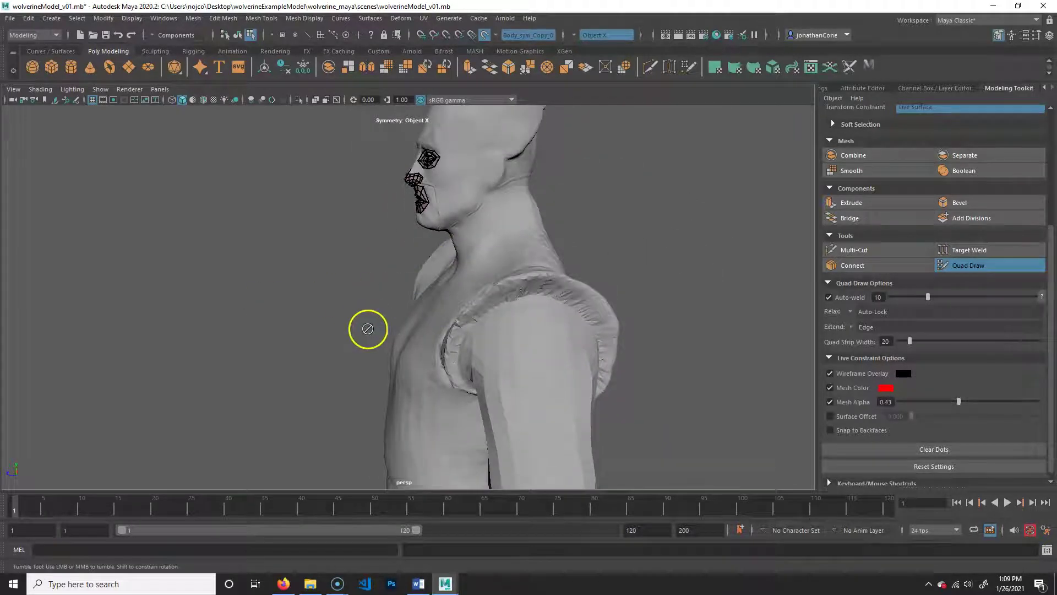
pyautogui.keyDown('alt'); pyautogui.moveTo(368, 329); pyautogui.dragTo(338, 347); pyautogui.keyUp('alt')
pyautogui.keyDown('alt'); pyautogui.moveTo(364, 385); pyautogui.dragTo(406, 319, button='middle'); pyautogui.keyUp('alt')
pyautogui.keyDown('alt'); pyautogui.moveTo(358, 394); pyautogui.dragTo(335, 383, button='middle'); pyautogui.keyUp('alt')
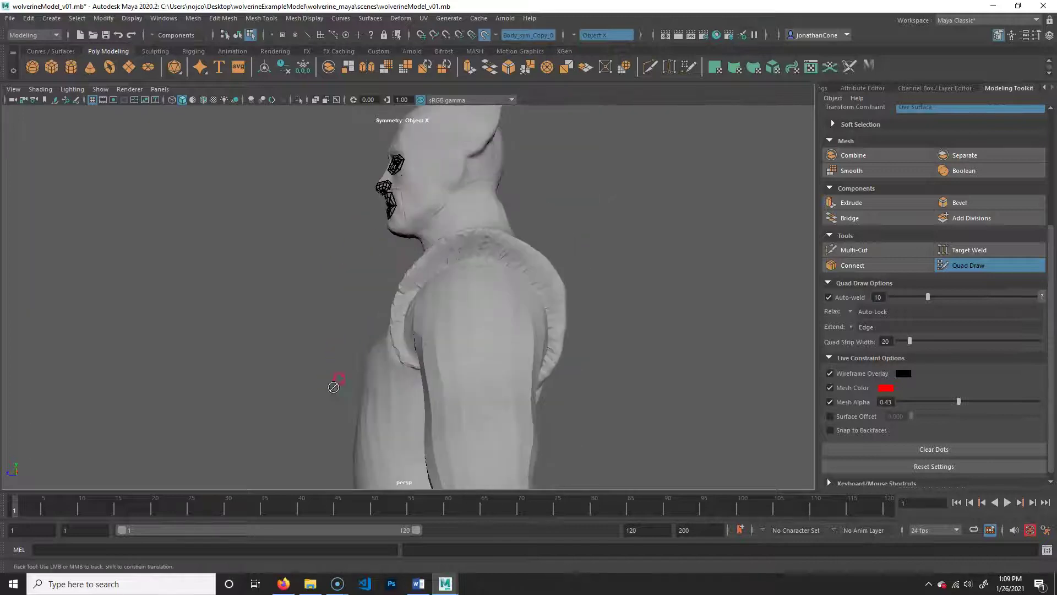
pyautogui.keyDown('alt'); pyautogui.moveTo(335, 382); pyautogui.dragTo(385, 410); pyautogui.keyUp('alt')
pyautogui.keyDown('alt'); pyautogui.moveTo(283, 269); pyautogui.dragTo(418, 289, button='right'); pyautogui.keyUp('alt')
pyautogui.keyDown('alt'); pyautogui.moveTo(437, 292); pyautogui.dragTo(358, 258); pyautogui.keyUp('alt')
pyautogui.keyDown('alt'); pyautogui.moveTo(441, 419); pyautogui.dragTo(255, 328); pyautogui.keyUp('alt')
pyautogui.keyDown('alt'); pyautogui.moveTo(347, 341); pyautogui.dragTo(415, 352, button='right'); pyautogui.keyUp('alt')
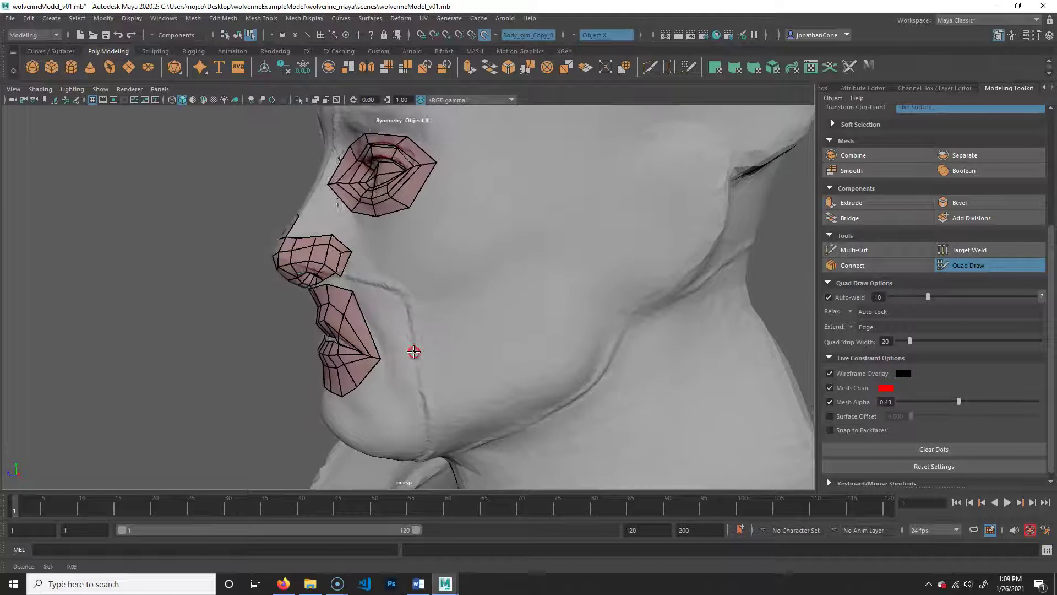
# Examine the chin, mouth and the gap between nostrils and upper lip from the front and below
pyautogui.keyDown('alt'); pyautogui.moveTo(414, 352); pyautogui.dragTo(449, 352); pyautogui.keyUp('alt')
pyautogui.keyDown('alt'); pyautogui.moveTo(448, 352); pyautogui.dragTo(485, 322, button='middle'); pyautogui.keyUp('alt')
pyautogui.keyDown('alt'); pyautogui.moveTo(485, 322); pyautogui.dragTo(584, 306, button='right'); pyautogui.keyUp('alt')
pyautogui.keyDown('alt'); pyautogui.moveTo(584, 307); pyautogui.dragTo(464, 370, button='middle'); pyautogui.keyUp('alt')
pyautogui.keyDown('alt'); pyautogui.moveTo(464, 370); pyautogui.dragTo(521, 347); pyautogui.keyUp('alt')
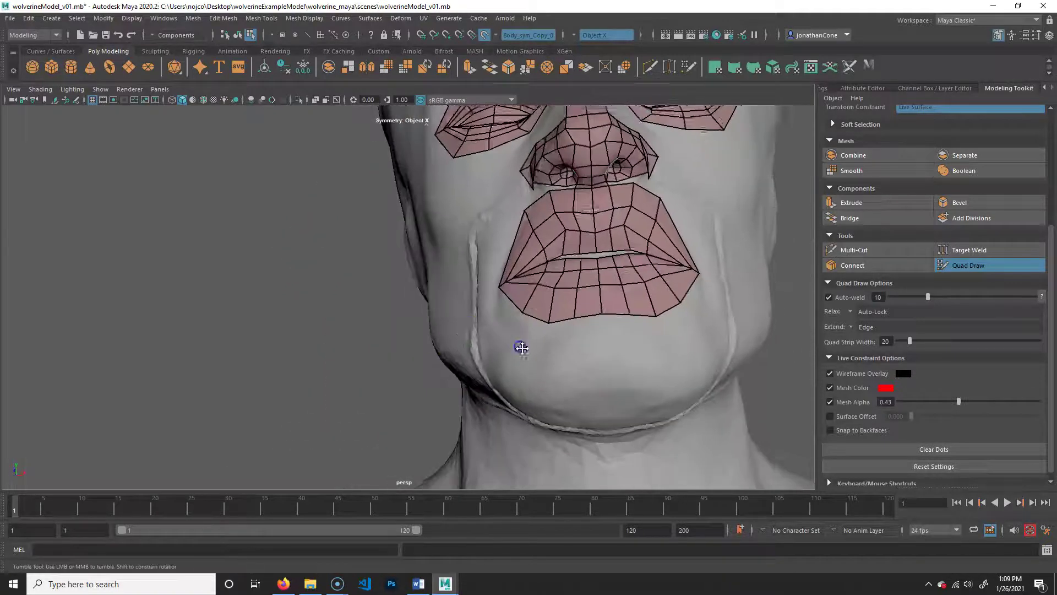
pyautogui.scroll(6, 538, 349)
pyautogui.scroll(-4, 485, 390)
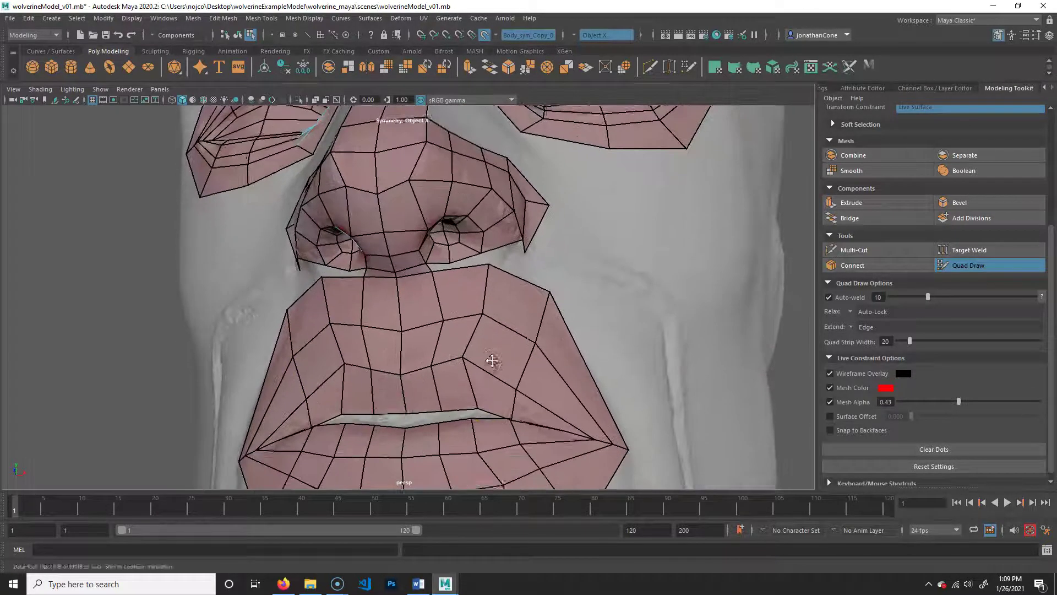
pyautogui.keyDown('alt'); pyautogui.moveTo(437, 330); pyautogui.dragTo(507, 340); pyautogui.keyUp('alt')
pyautogui.keyDown('alt'); pyautogui.moveTo(507, 340); pyautogui.dragTo(479, 362, button='middle'); pyautogui.keyUp('alt')
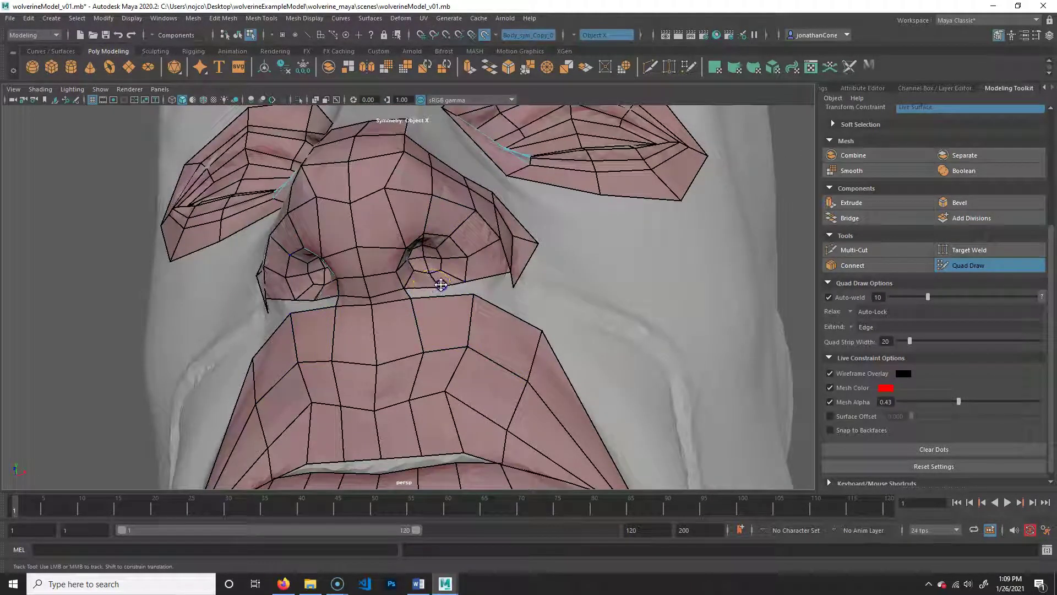
# Delete the extra mirrored edge loop that runs through the nostril rim onto the nose
pyautogui.keyDown('ctrl'); pyautogui.keyDown('shift'); pyautogui.click(432, 220); pyautogui.keyUp('shift'); pyautogui.keyUp('ctrl')
pyautogui.scroll(-5, 478, 303)
pyautogui.keyDown('alt'); pyautogui.moveTo(478, 304); pyautogui.dragTo(361, 300); pyautogui.keyUp('alt')
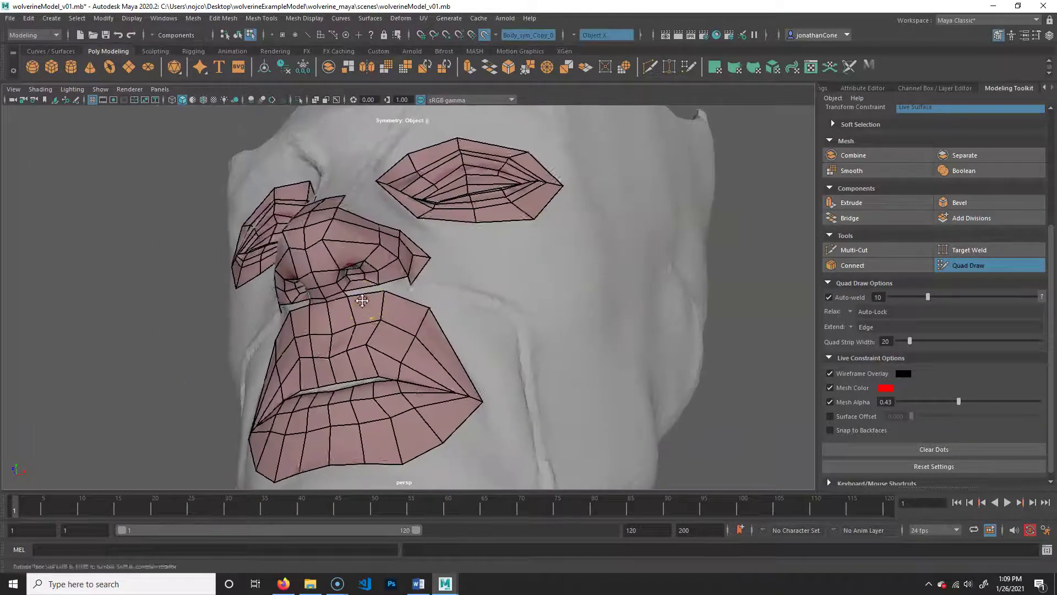
pyautogui.keyDown('alt'); pyautogui.moveTo(362, 300); pyautogui.dragTo(444, 313, button='right'); pyautogui.keyUp('alt')
pyautogui.keyDown('alt'); pyautogui.moveTo(444, 314); pyautogui.dragTo(469, 309, button='middle'); pyautogui.keyUp('alt')
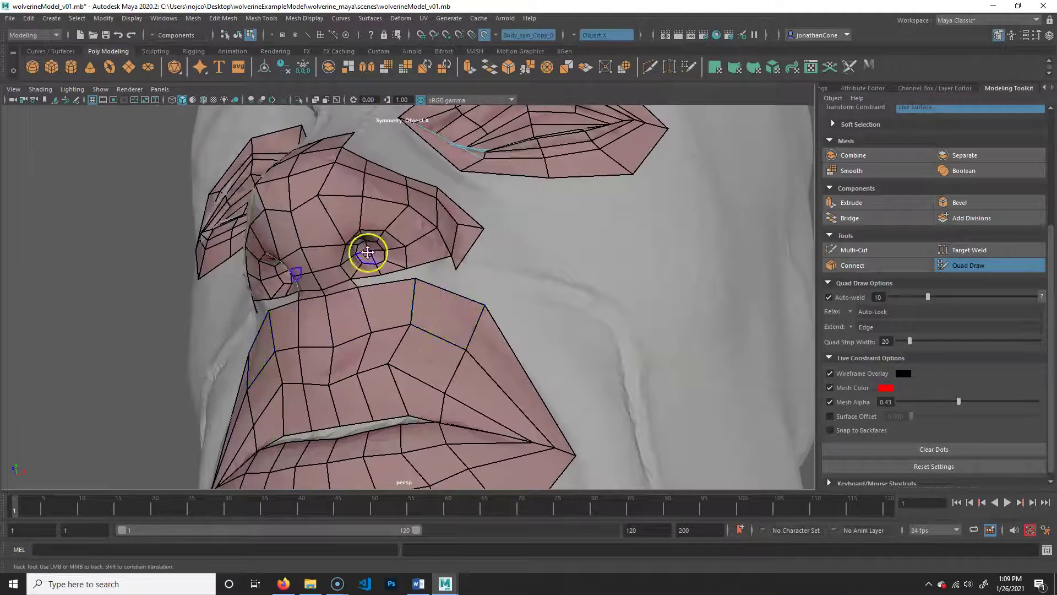
pyautogui.scroll(-4, 381, 362)
pyautogui.keyDown('alt'); pyautogui.moveTo(381, 362); pyautogui.dragTo(486, 299); pyautogui.keyUp('alt')
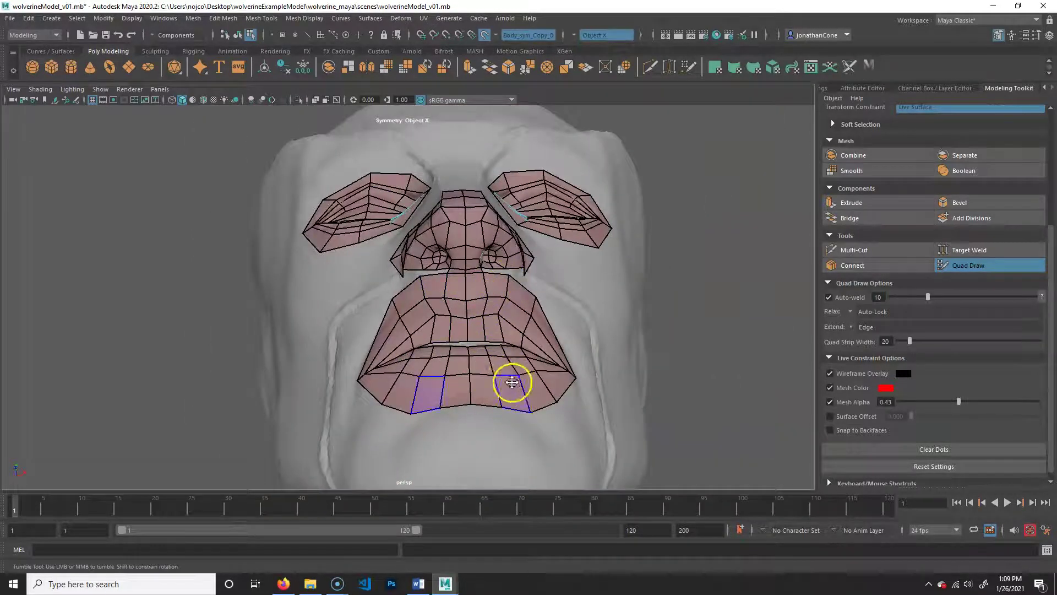
pyautogui.keyDown('alt'); pyautogui.moveTo(512, 377); pyautogui.dragTo(420, 347); pyautogui.keyUp('alt')
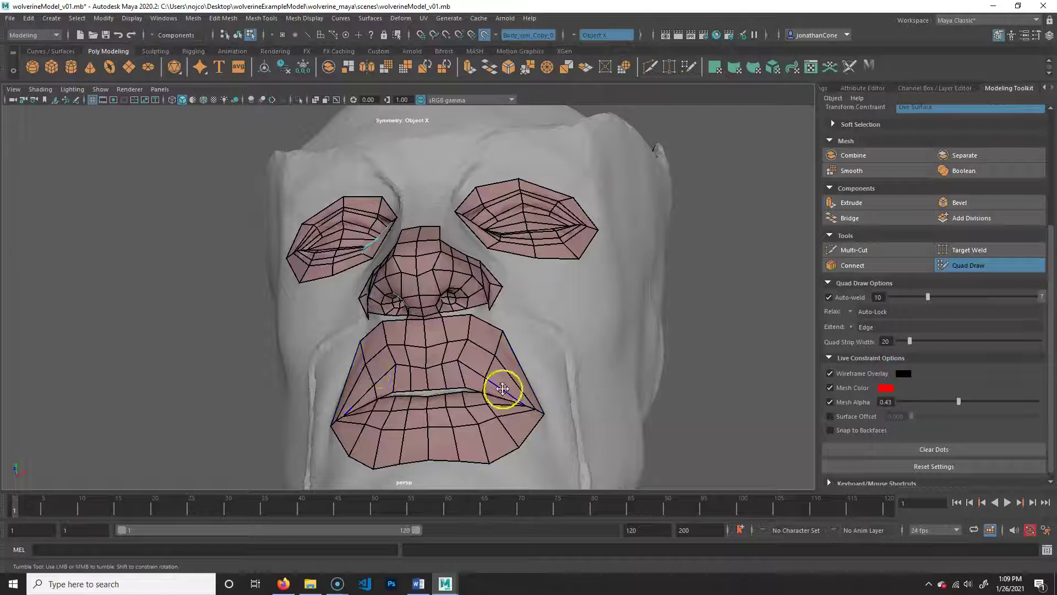
pyautogui.keyDown('alt'); pyautogui.moveTo(390, 396); pyautogui.dragTo(418, 384, button='right'); pyautogui.keyUp('alt')
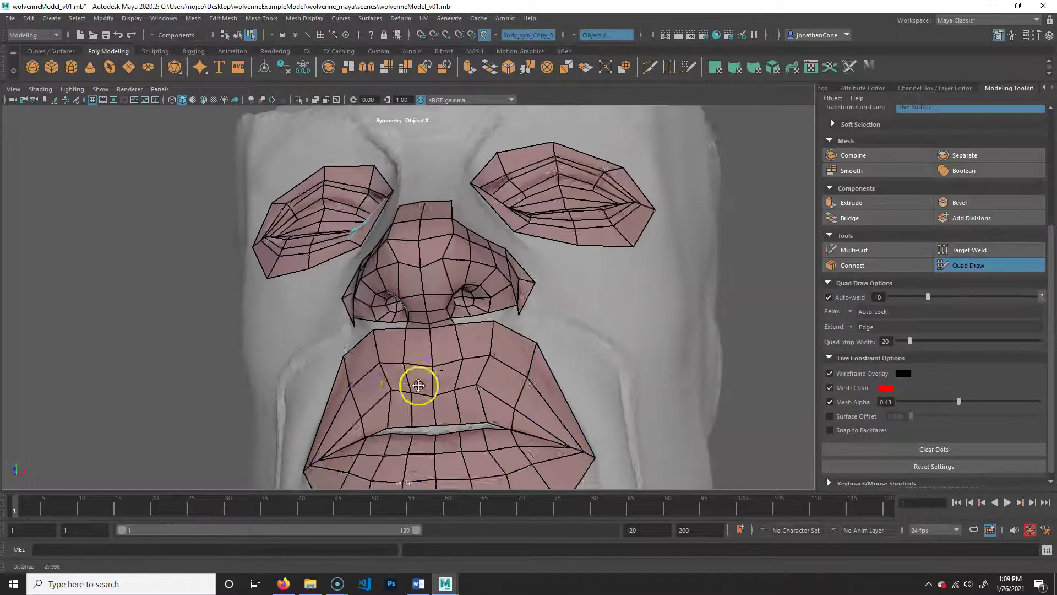
pyautogui.keyDown('alt'); pyautogui.moveTo(463, 385); pyautogui.dragTo(444, 387); pyautogui.keyUp('alt')
pyautogui.keyDown('alt'); pyautogui.moveTo(444, 387); pyautogui.dragTo(457, 343, button='right'); pyautogui.keyUp('alt')
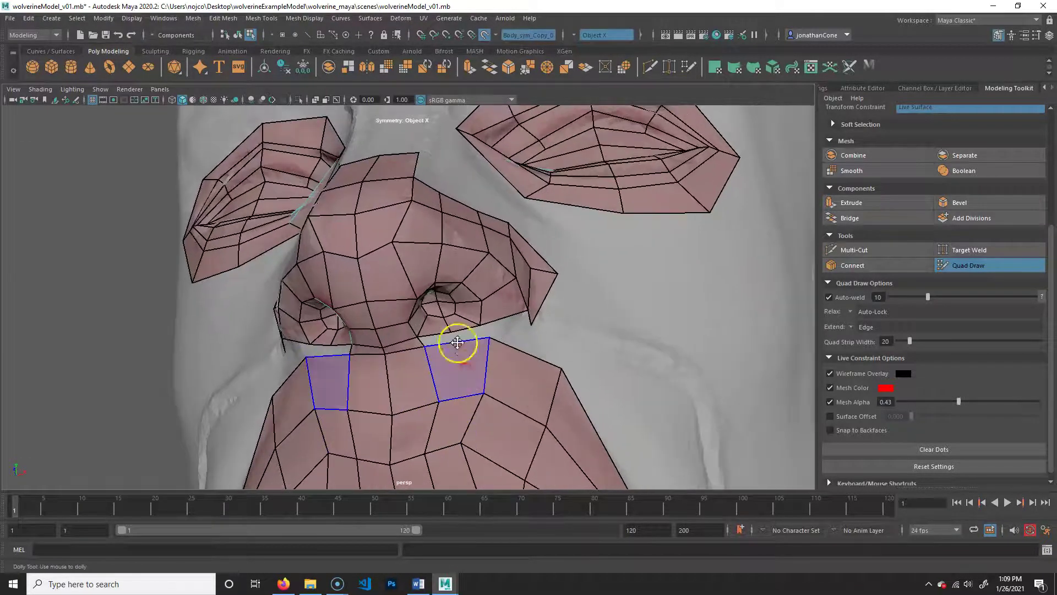
pyautogui.keyDown('ctrl'); pyautogui.keyDown('shift'); pyautogui.click(444, 315); pyautogui.keyUp('shift'); pyautogui.keyUp('ctrl')
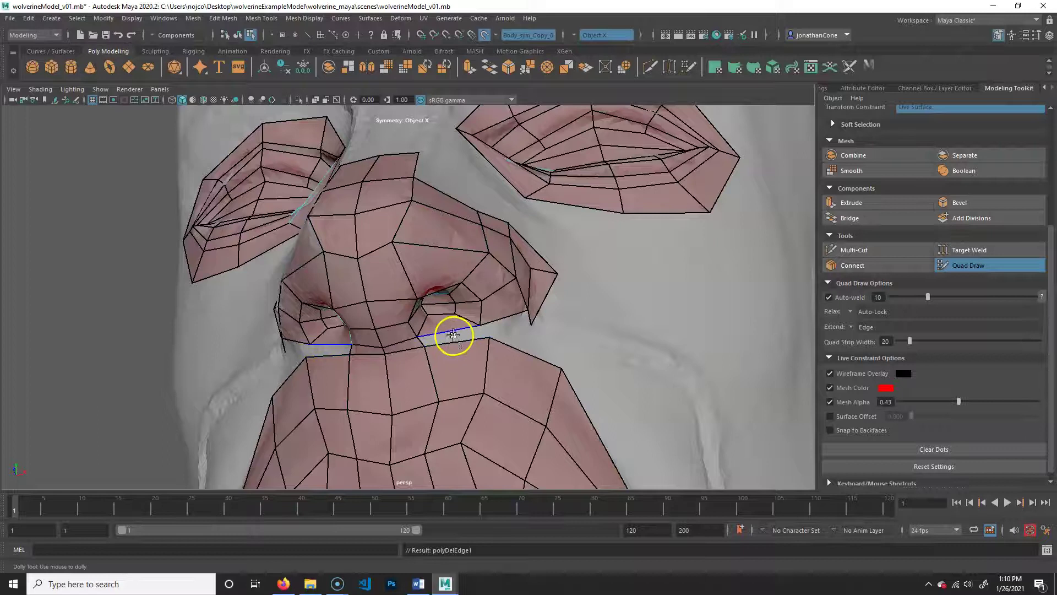
# Fill the mirrored gap between the nostril base and upper lip, continuing the quads beneath the nose wing
pyautogui.scroll(4, 450, 371)
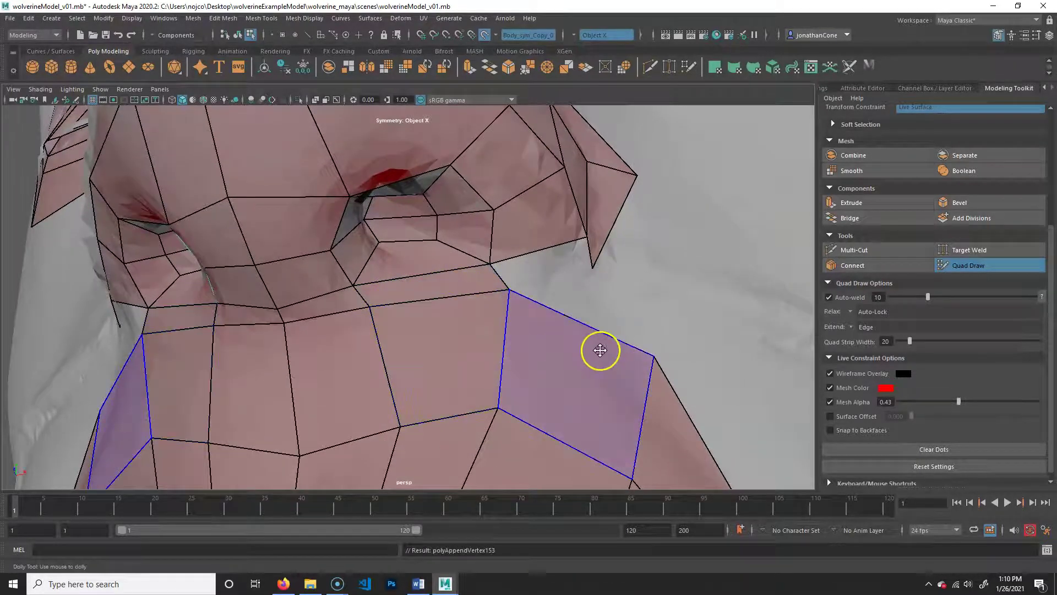
pyautogui.keyDown('alt'); pyautogui.moveTo(602, 351); pyautogui.dragTo(523, 342, button='right'); pyautogui.keyUp('alt')
pyautogui.keyDown('alt'); pyautogui.moveTo(523, 342); pyautogui.dragTo(506, 341); pyautogui.keyUp('alt')
pyautogui.keyDown('alt'); pyautogui.moveTo(449, 294); pyautogui.dragTo(382, 288); pyautogui.keyUp('alt')
pyautogui.scroll(2, 338, 306)
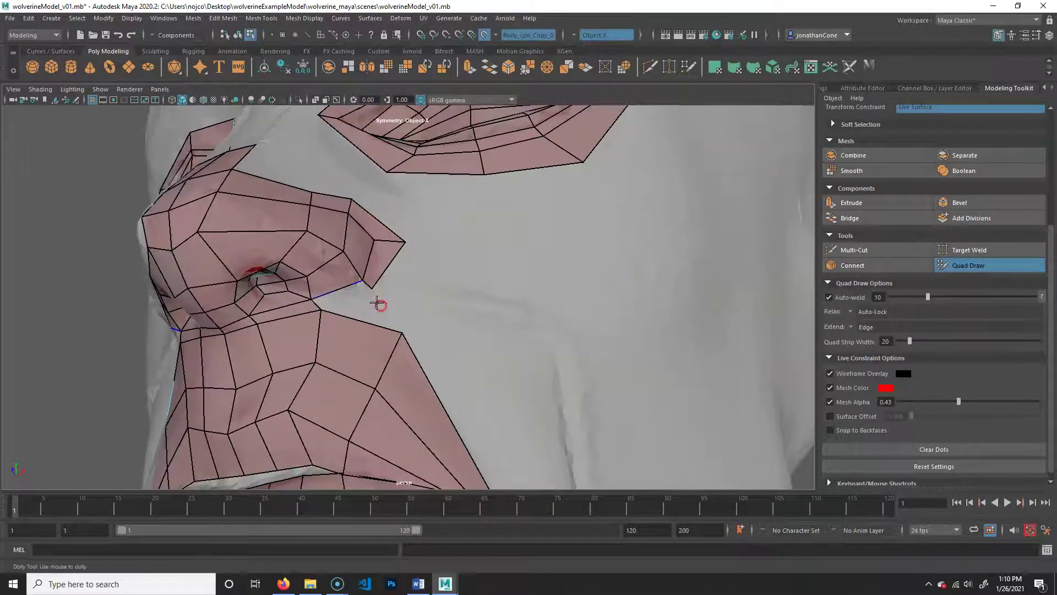
pyautogui.keyDown('shift'); pyautogui.click(343, 293); pyautogui.keyUp('shift')
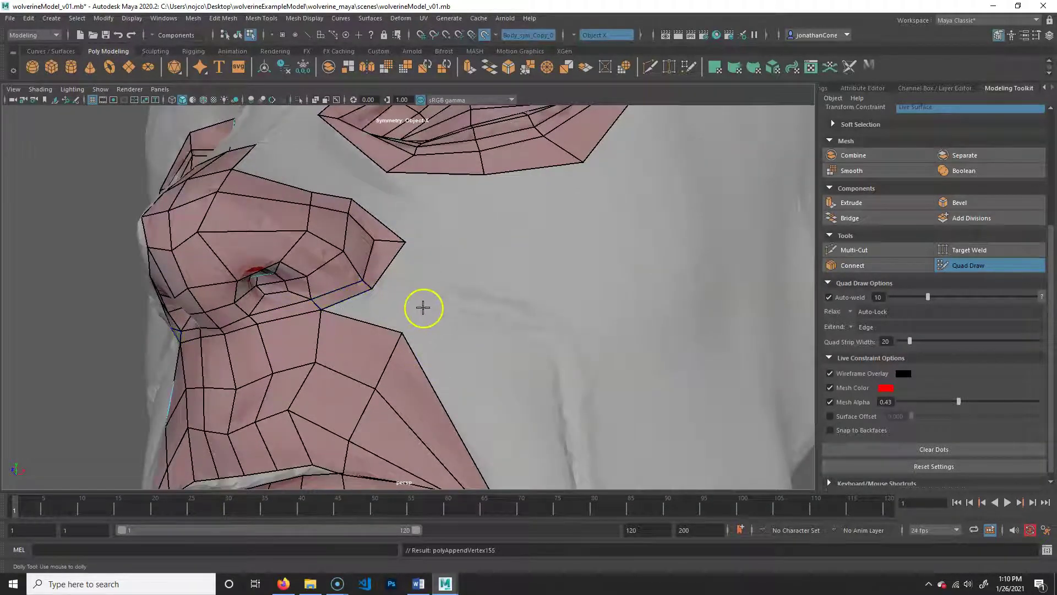
# Examine the nose wing, its junction with the upper lip and the spacing to the eye patch from the side
pyautogui.scroll(-5, 423, 308)
pyautogui.moveTo(394, 324)
pyautogui.keyDown('alt'); pyautogui.mouseDown()
pyautogui.moveTo(462, 317)
pyautogui.moveTo(389, 327)
pyautogui.mouseUp(); pyautogui.keyUp('alt')
pyautogui.scroll(3, 389, 329)
pyautogui.keyDown('alt'); pyautogui.moveTo(409, 355); pyautogui.dragTo(397, 372, button='middle'); pyautogui.keyUp('alt')
pyautogui.keyDown('alt'); pyautogui.moveTo(397, 372); pyautogui.dragTo(366, 350); pyautogui.keyUp('alt')
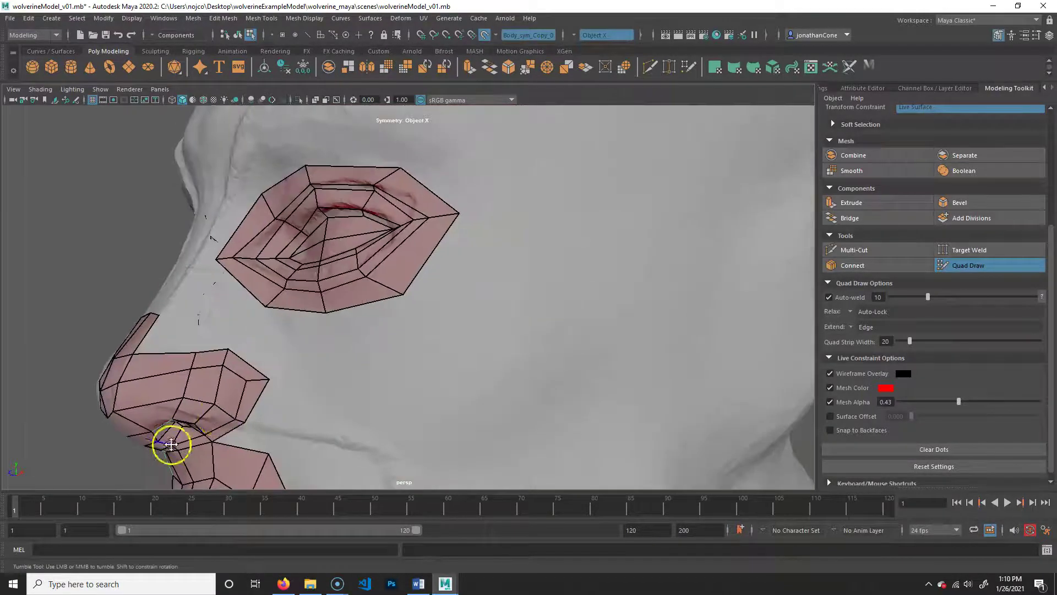
pyautogui.keyDown('alt'); pyautogui.moveTo(222, 464); pyautogui.dragTo(208, 460); pyautogui.keyUp('alt')
pyautogui.keyDown('alt'); pyautogui.moveTo(191, 429); pyautogui.dragTo(217, 423, button='middle'); pyautogui.keyUp('alt')
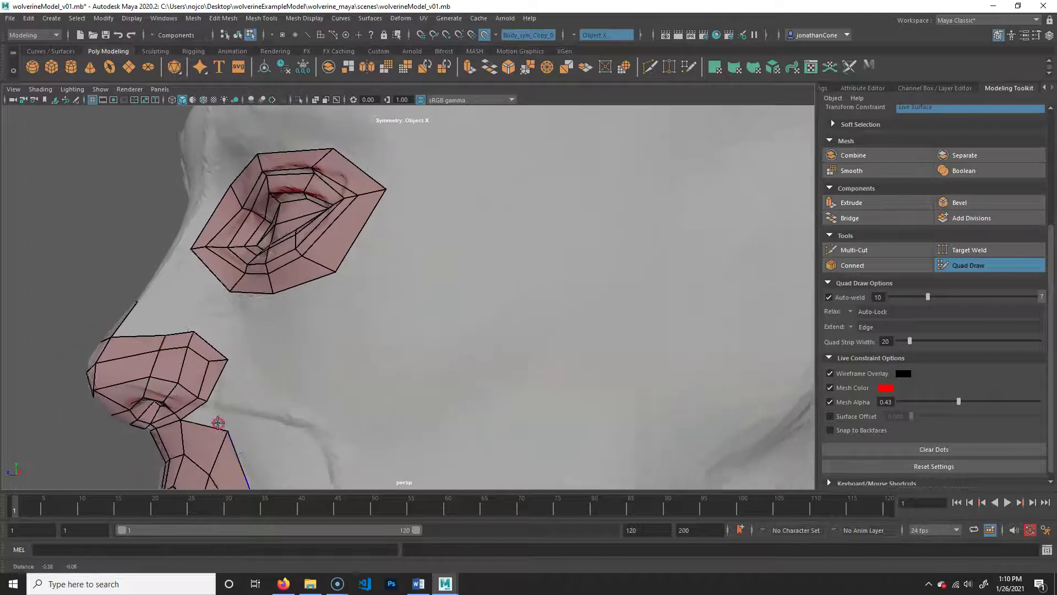
pyautogui.keyDown('alt'); pyautogui.moveTo(217, 422); pyautogui.dragTo(271, 406); pyautogui.keyUp('alt')
pyautogui.keyDown('alt'); pyautogui.moveTo(271, 406); pyautogui.dragTo(337, 412, button='right'); pyautogui.keyUp('alt')
pyautogui.keyDown('alt'); pyautogui.moveTo(338, 413); pyautogui.dragTo(363, 342, button='middle'); pyautogui.keyUp('alt')
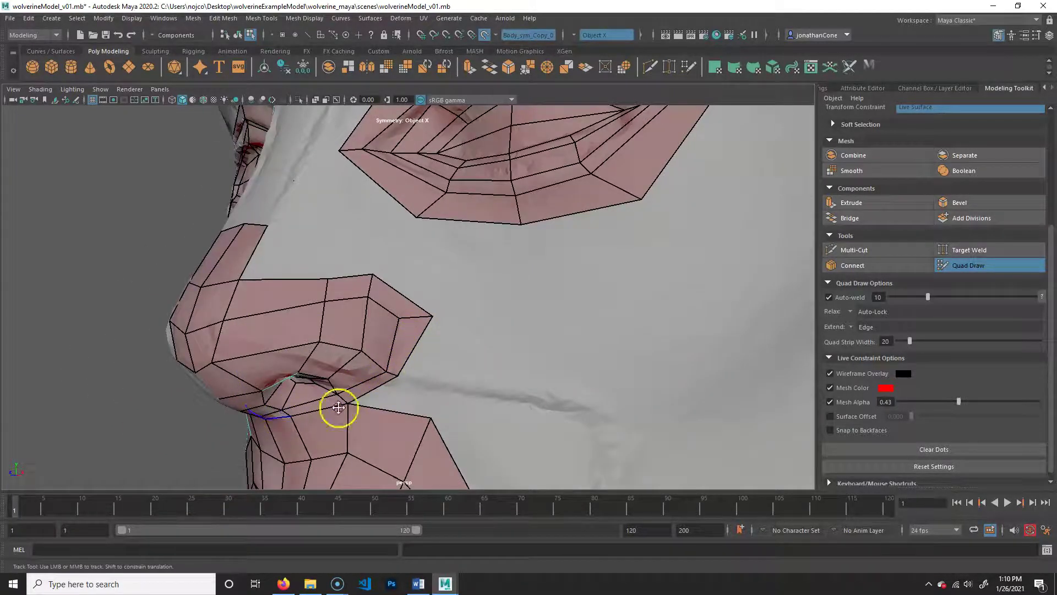
# Move the outermost vertex of the nose wing inward to narrow the ring of quads around its back edge
pyautogui.keyDown('alt'); pyautogui.moveTo(313, 396); pyautogui.dragTo(490, 331); pyautogui.keyUp('alt')
pyautogui.moveTo(521, 295); pyautogui.dragTo(508, 296)
pyautogui.moveTo(471, 338)
pyautogui.keyDown('alt'); pyautogui.mouseDown()
pyautogui.moveTo(470, 354)
pyautogui.moveTo(510, 341)
pyautogui.moveTo(483, 349)
pyautogui.mouseUp(); pyautogui.keyUp('alt')
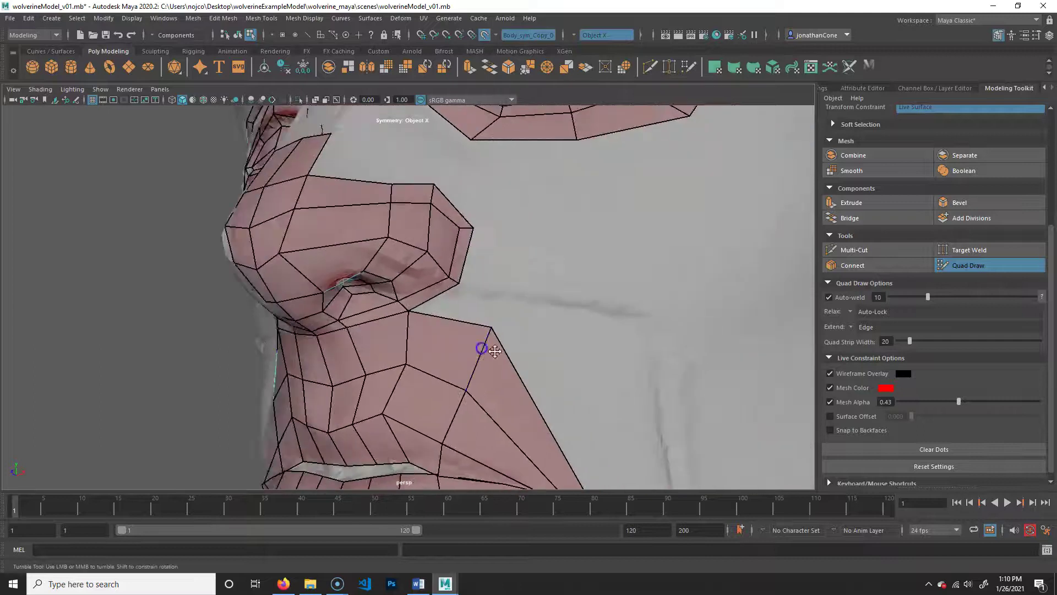
pyautogui.keyDown('alt'); pyautogui.moveTo(483, 349); pyautogui.dragTo(457, 371, button='right'); pyautogui.keyUp('alt')
pyautogui.keyDown('alt'); pyautogui.moveTo(457, 371); pyautogui.dragTo(444, 344, button='middle'); pyautogui.keyUp('alt')
pyautogui.keyDown('alt'); pyautogui.moveTo(434, 249); pyautogui.dragTo(445, 267); pyautogui.keyUp('alt')
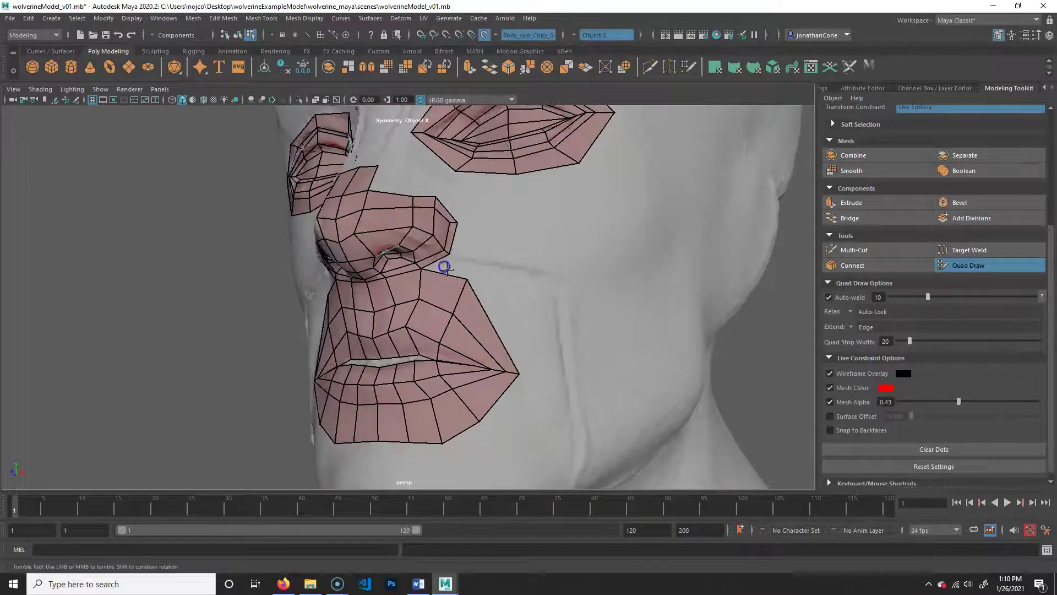
pyautogui.keyDown('alt'); pyautogui.moveTo(589, 468); pyautogui.dragTo(419, 320, button='middle'); pyautogui.keyUp('alt')
pyautogui.keyDown('alt'); pyautogui.moveTo(419, 319); pyautogui.dragTo(471, 297, button='right'); pyautogui.keyUp('alt')
pyautogui.keyDown('alt'); pyautogui.moveTo(471, 298); pyautogui.dragTo(461, 345, button='middle'); pyautogui.keyUp('alt')
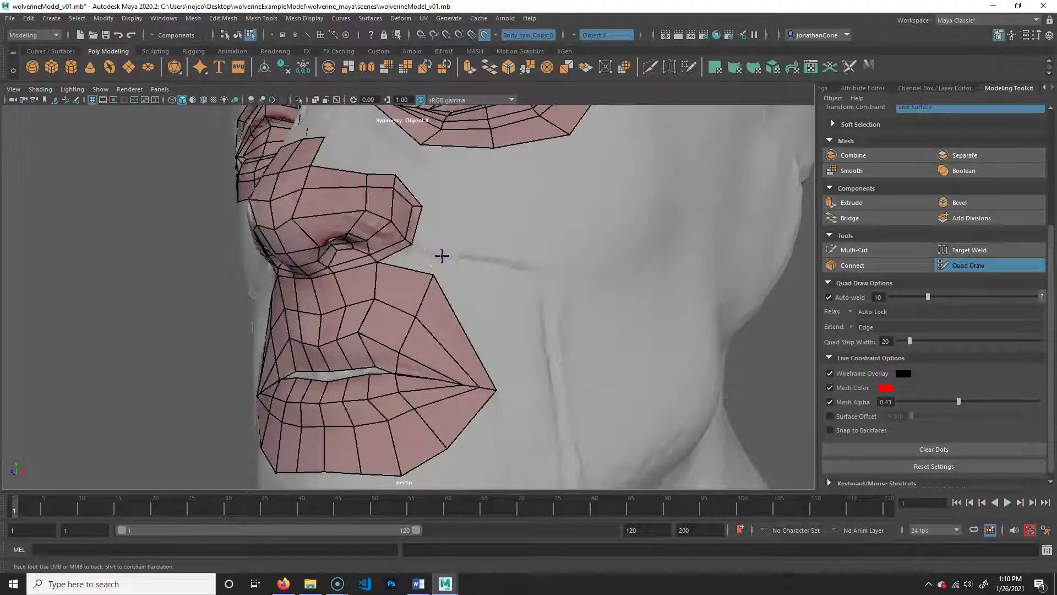
# Extend a mirrored outer ring of quads from beside the nose wing, around the mouth corner, to the outer lower lip
pyautogui.keyDown('shift'); pyautogui.click(416, 261); pyautogui.keyUp('shift')
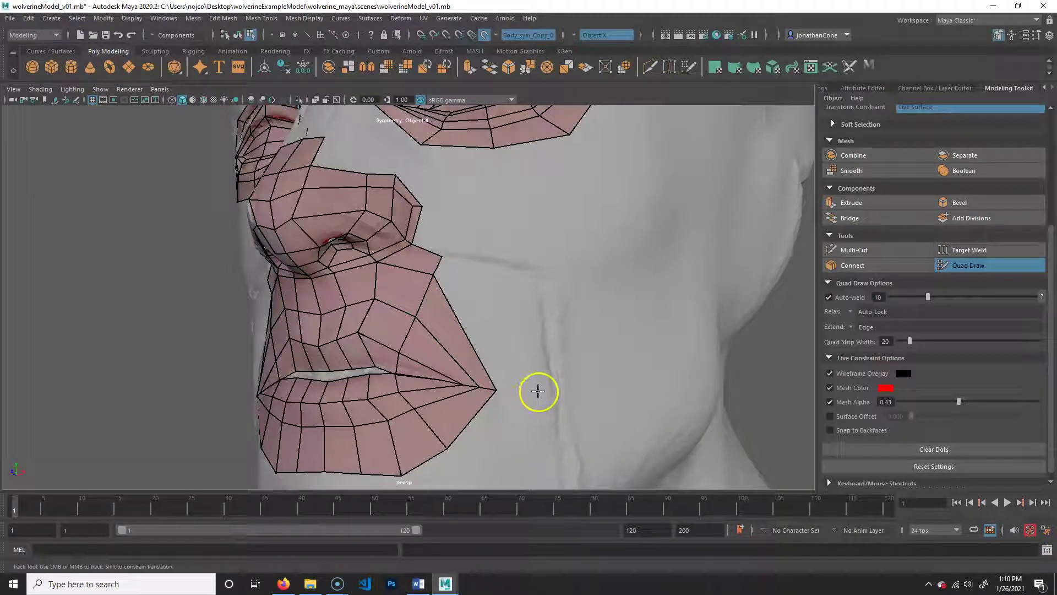
pyautogui.keyDown('shift'); pyautogui.click(499, 343); pyautogui.keyUp('shift')
pyautogui.keyDown('alt'); pyautogui.moveTo(503, 430); pyautogui.dragTo(500, 338, button='middle'); pyautogui.keyUp('alt')
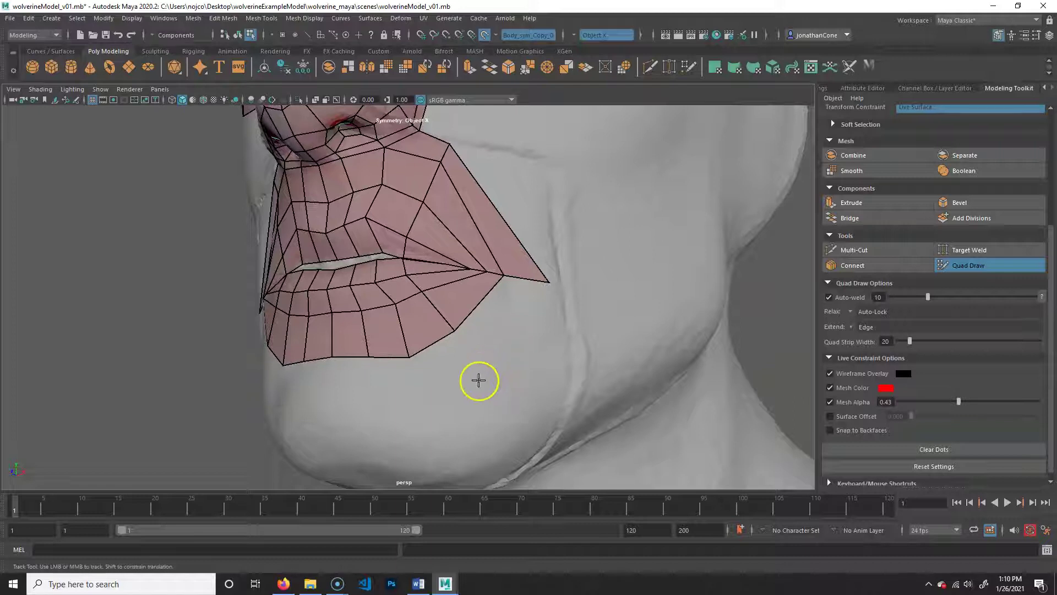
pyautogui.keyDown('shift'); pyautogui.click(503, 333); pyautogui.keyUp('shift')
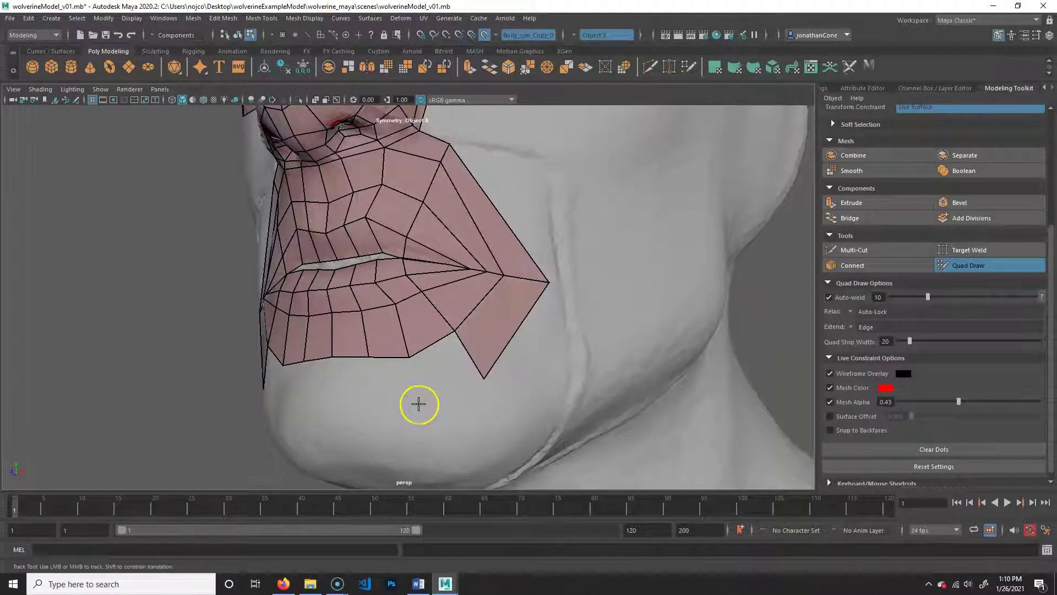
# Fill the remaining row of quads beneath the lower lip across the chin, closing the outer ring around the mouth
pyautogui.keyDown('alt'); pyautogui.moveTo(406, 395); pyautogui.dragTo(535, 351); pyautogui.keyUp('alt')
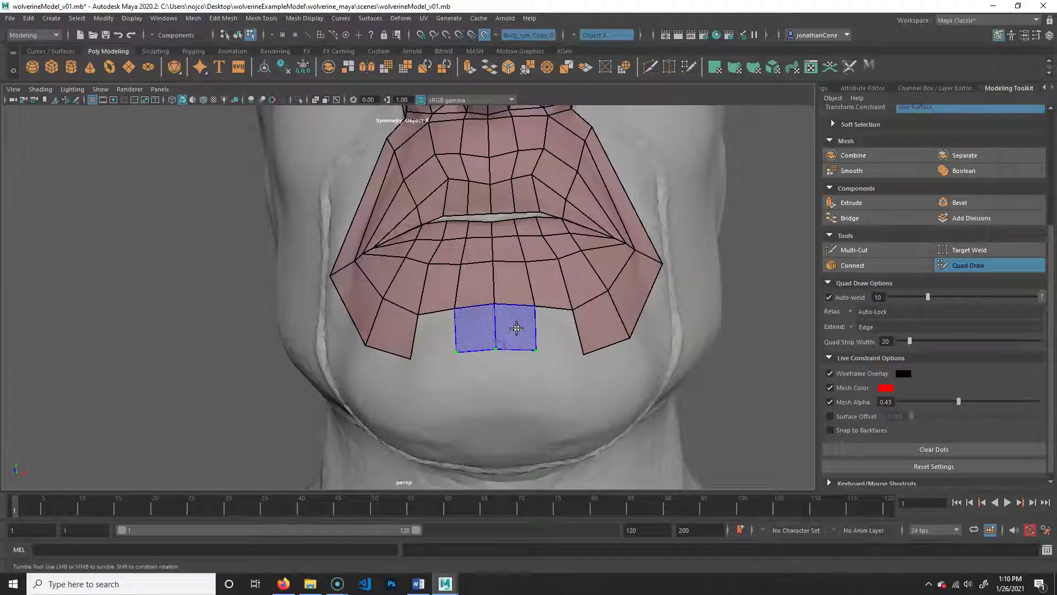
pyautogui.keyDown('shift'); pyautogui.click(517, 328); pyautogui.keyUp('shift')
pyautogui.keyDown('shift'); pyautogui.click(556, 331); pyautogui.keyUp('shift')
pyautogui.moveTo(683, 328)
pyautogui.keyDown('alt'); pyautogui.mouseDown(button='right')
pyautogui.moveTo(547, 327)
pyautogui.moveTo(592, 371)
pyautogui.mouseUp(button='right'); pyautogui.keyUp('alt')
pyautogui.keyDown('alt'); pyautogui.moveTo(592, 371); pyautogui.dragTo(296, 357); pyautogui.keyUp('alt')
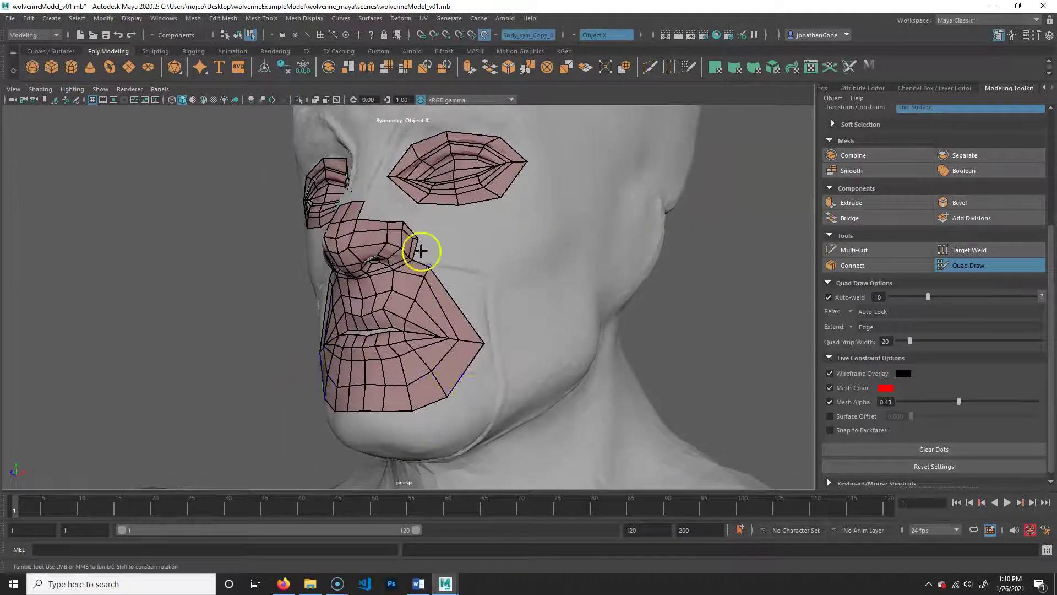
# Extend the nose bridge upward by one mirrored pair of quads, keeping its top edge separate from the inner eye corners
pyautogui.keyDown('alt'); pyautogui.moveTo(413, 299); pyautogui.dragTo(423, 312); pyautogui.keyUp('alt')
pyautogui.keyDown('alt'); pyautogui.moveTo(423, 313); pyautogui.dragTo(526, 297, button='right'); pyautogui.keyUp('alt')
pyautogui.keyDown('alt'); pyautogui.moveTo(525, 297); pyautogui.dragTo(501, 364, button='middle'); pyautogui.keyUp('alt')
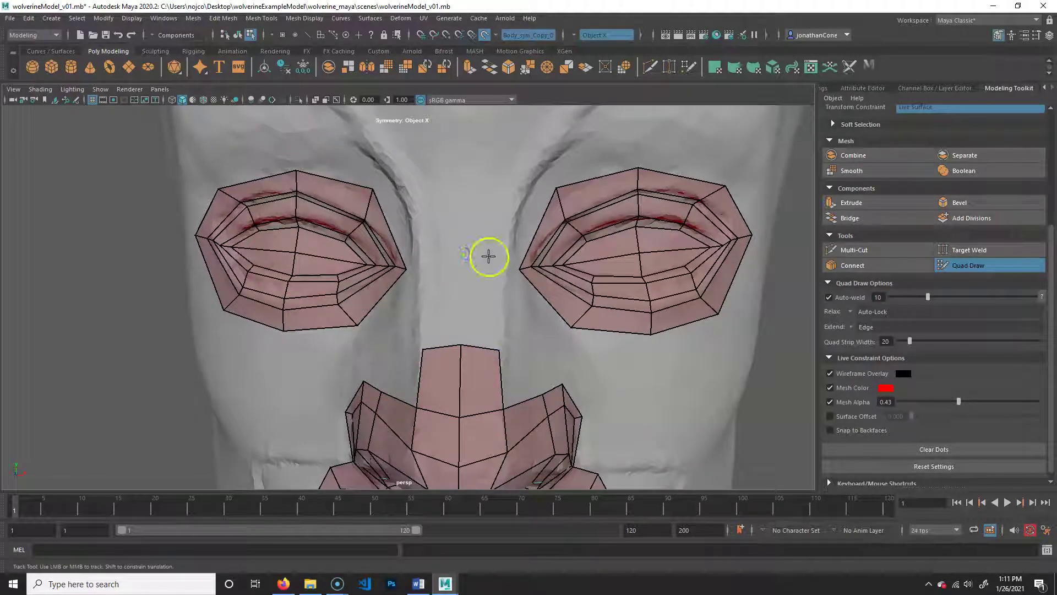
pyautogui.keyDown('shift'); pyautogui.click(477, 308); pyautogui.keyUp('shift')
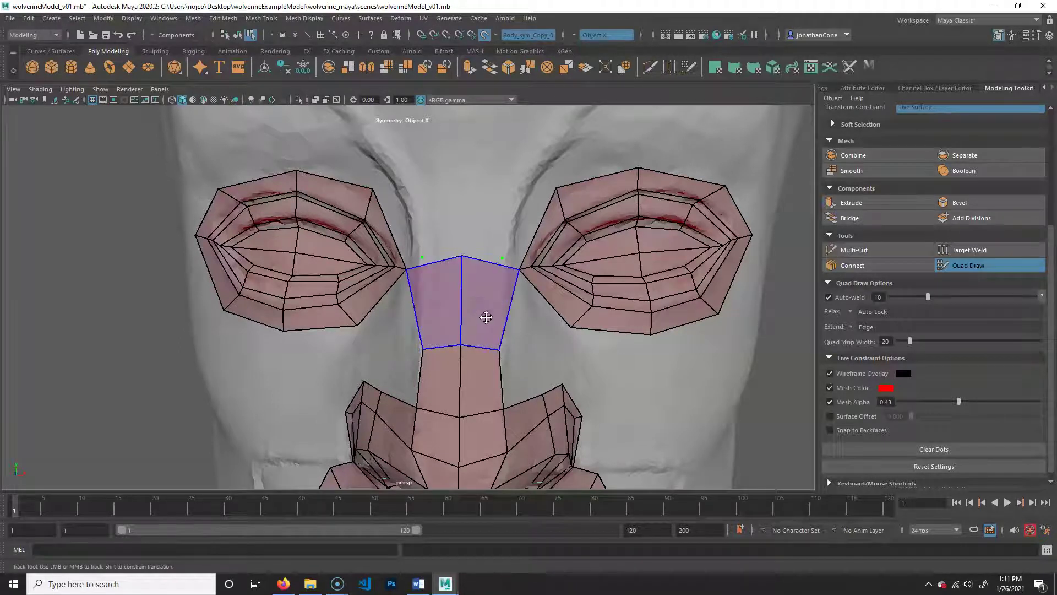
pyautogui.keyDown('ctrl'); pyautogui.keyDown('shift'); pyautogui.click(495, 277); pyautogui.keyUp('shift'); pyautogui.keyUp('ctrl')
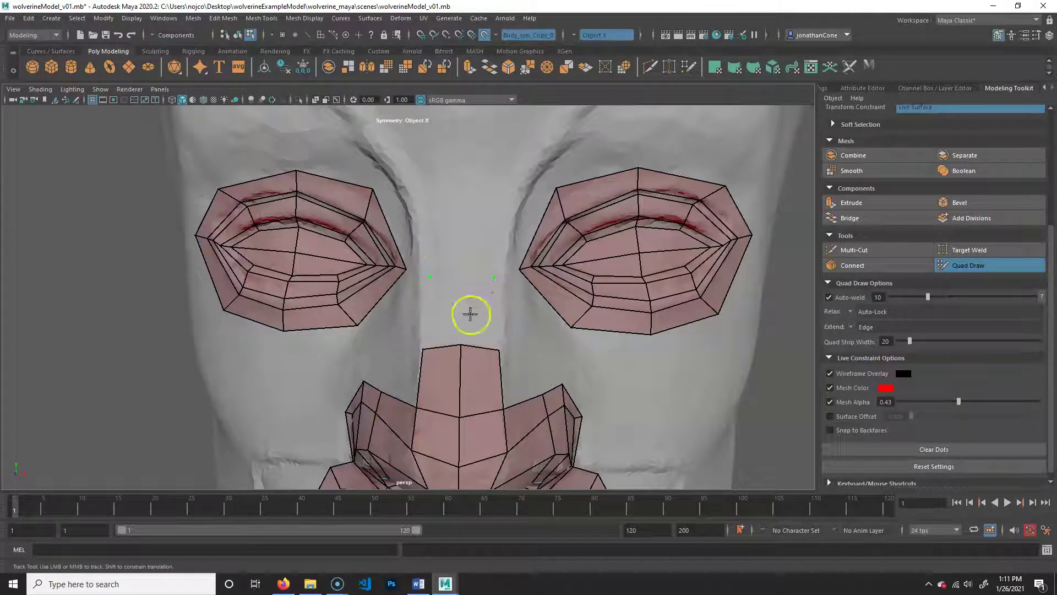
pyautogui.keyDown('shift'); pyautogui.click(492, 268); pyautogui.keyUp('shift')
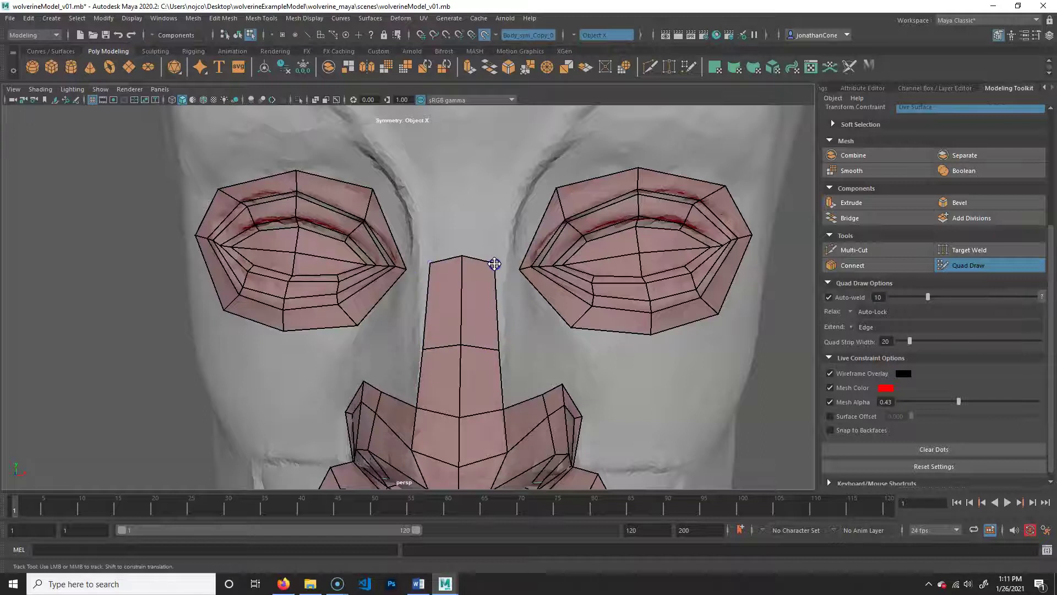
# Add another mirrored pair of quads on top of the nose bridge, between the eyes up towards the brow
pyautogui.keyDown('alt'); pyautogui.moveTo(584, 336); pyautogui.dragTo(488, 367, button='right'); pyautogui.keyUp('alt')
pyautogui.keyDown('alt'); pyautogui.moveTo(588, 330); pyautogui.dragTo(423, 352); pyautogui.keyUp('alt')
pyautogui.keyDown('alt'); pyautogui.moveTo(331, 292); pyautogui.dragTo(417, 367, button='middle'); pyautogui.keyUp('alt')
pyautogui.keyDown('alt'); pyautogui.moveTo(326, 335); pyautogui.dragTo(405, 352, button='right'); pyautogui.keyUp('alt')
pyautogui.keyDown('alt'); pyautogui.moveTo(369, 315); pyautogui.dragTo(383, 341, button='middle'); pyautogui.keyUp('alt')
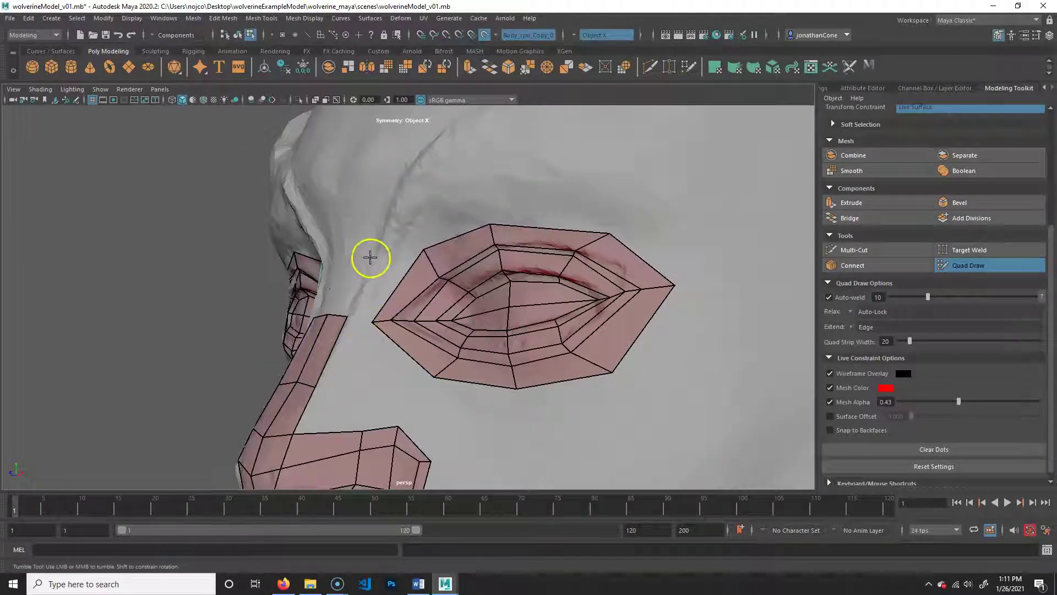
pyautogui.keyDown('alt'); pyautogui.moveTo(339, 290); pyautogui.dragTo(390, 287); pyautogui.keyUp('alt')
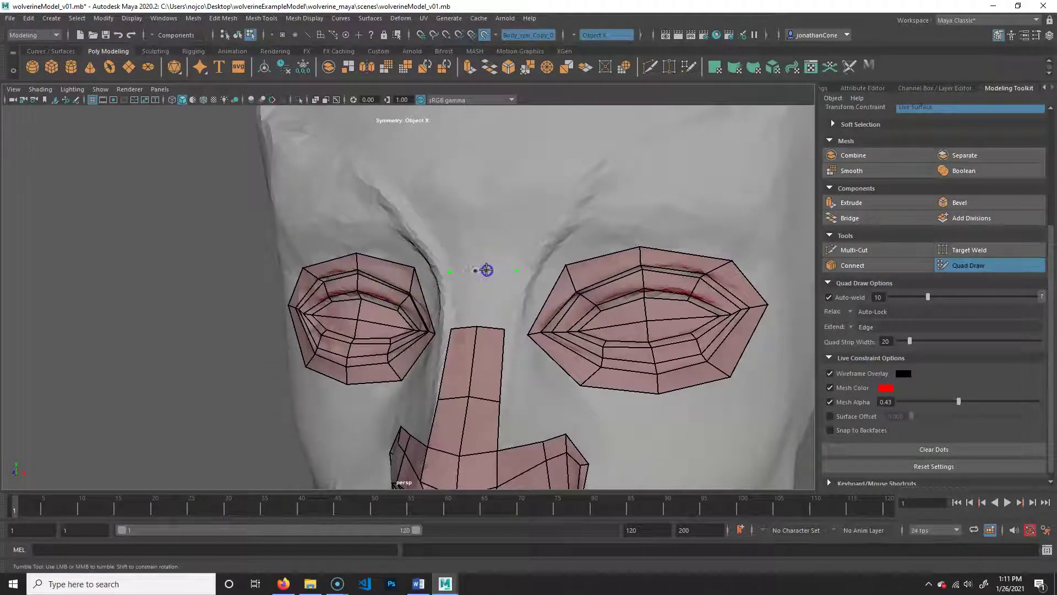
pyautogui.keyDown('shift'); pyautogui.click(497, 296); pyautogui.keyUp('shift')
# Bridge the upper nose to the inner side of the eye patch and add a mirrored quad below on the nose's side
pyautogui.keyDown('alt'); pyautogui.moveTo(523, 375); pyautogui.dragTo(462, 378); pyautogui.keyUp('alt')
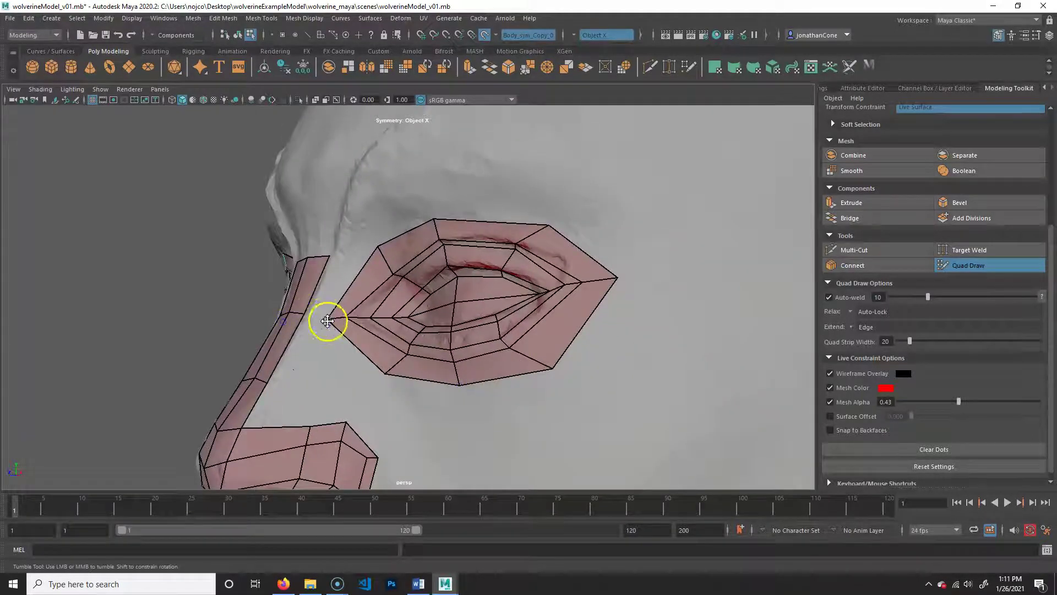
pyautogui.keyDown('shift'); pyautogui.click(333, 287); pyautogui.keyUp('shift')
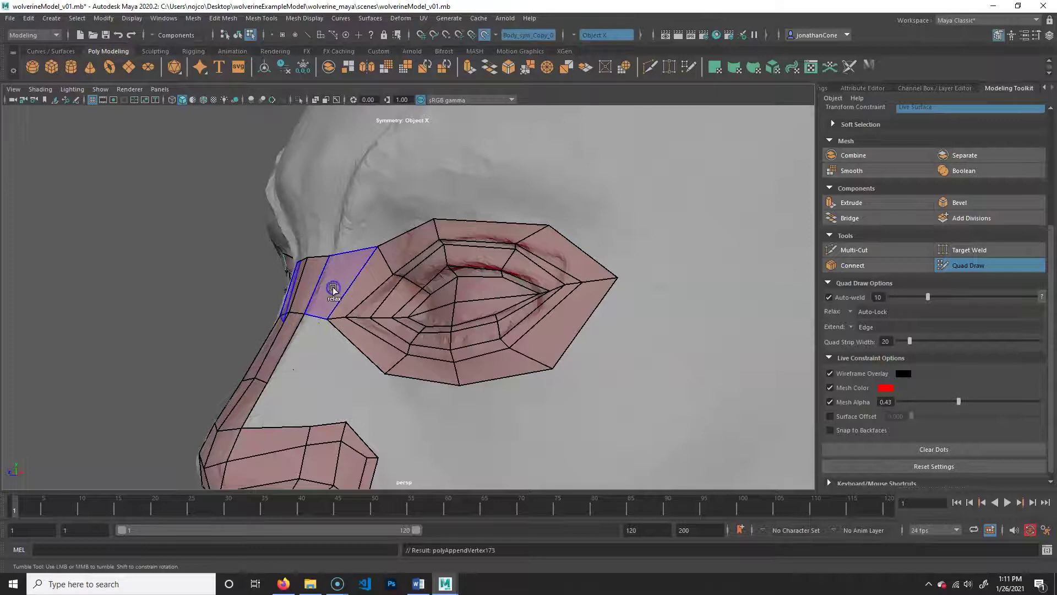
pyautogui.keyDown('alt'); pyautogui.moveTo(318, 382); pyautogui.dragTo(421, 372); pyautogui.keyUp('alt')
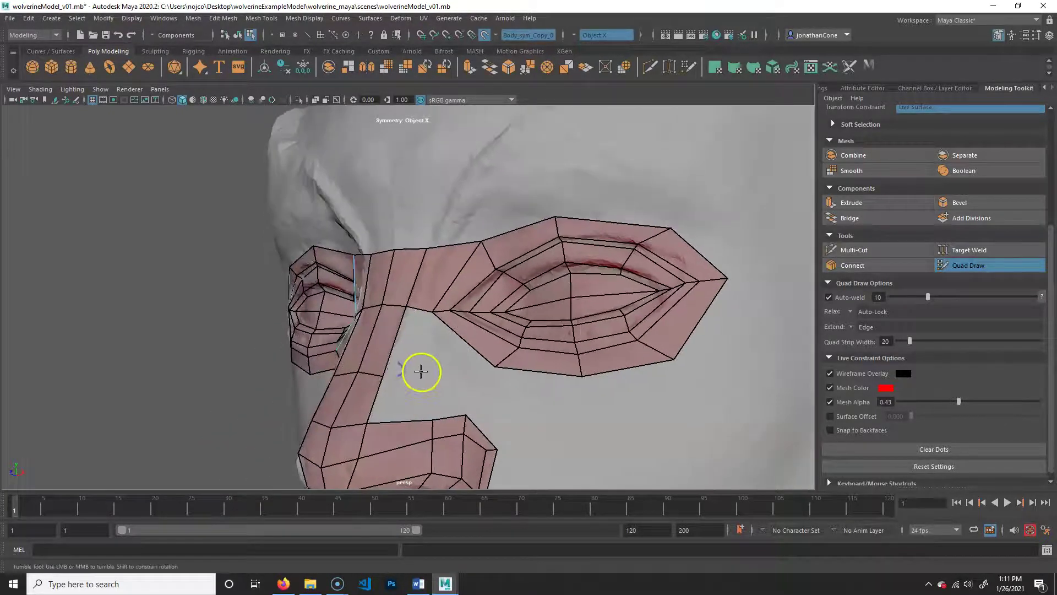
pyautogui.click(428, 372)
pyautogui.keyDown('shift'); pyautogui.click(415, 349); pyautogui.keyUp('shift')
pyautogui.keyDown('alt'); pyautogui.moveTo(432, 410); pyautogui.dragTo(438, 363, button='middle'); pyautogui.keyUp('alt')
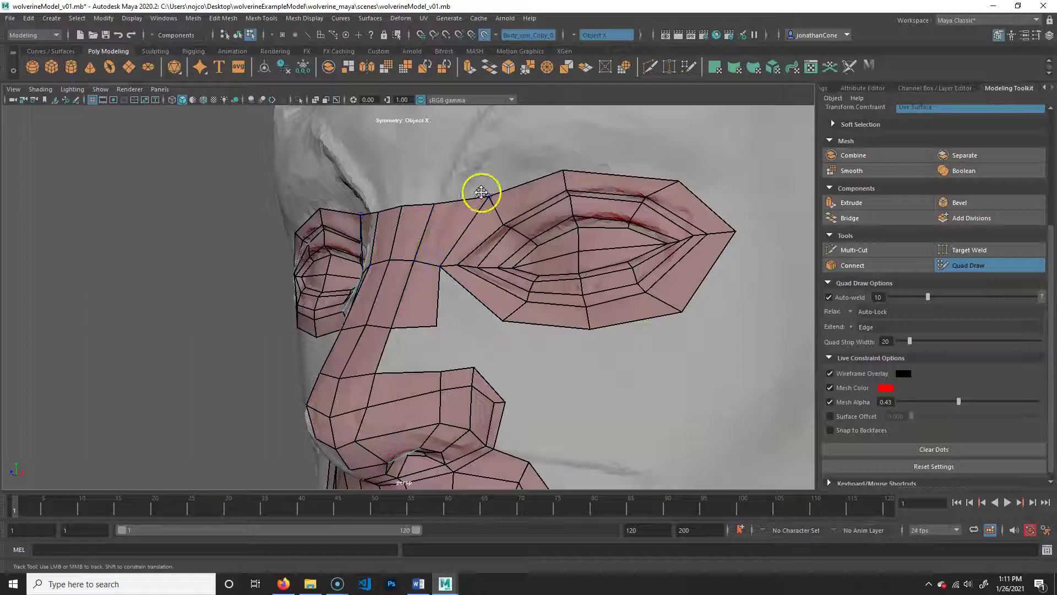
# Try moving the eye patch's upper inner vertex outward along the brow edge, and undo the move
pyautogui.moveTo(496, 193); pyautogui.dragTo(536, 172)
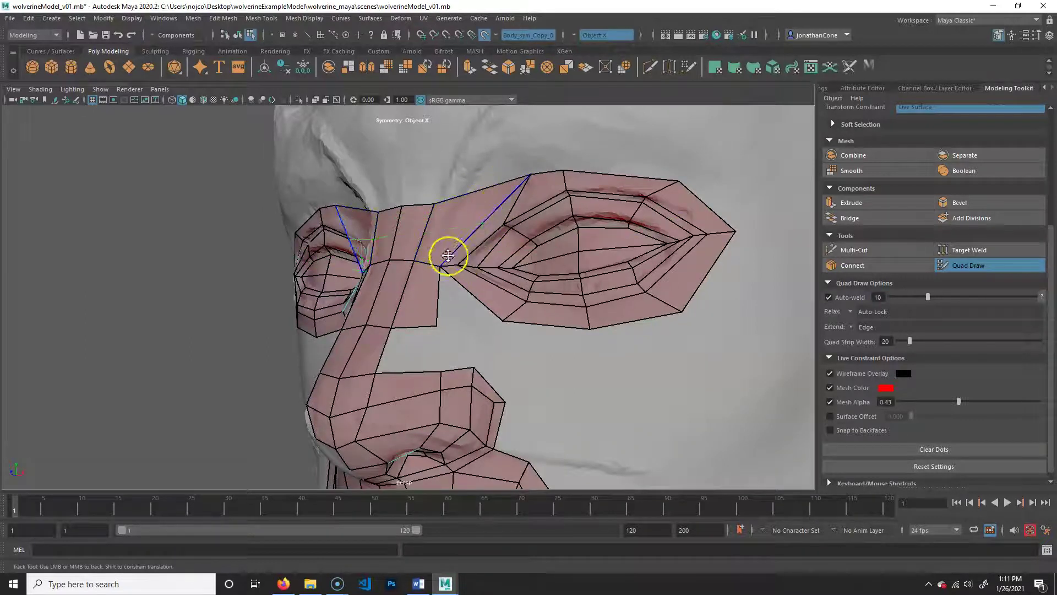
pyautogui.hotkey('ctrl', 'z')
pyautogui.keyDown('alt'); pyautogui.moveTo(444, 300); pyautogui.dragTo(420, 314); pyautogui.keyUp('alt')
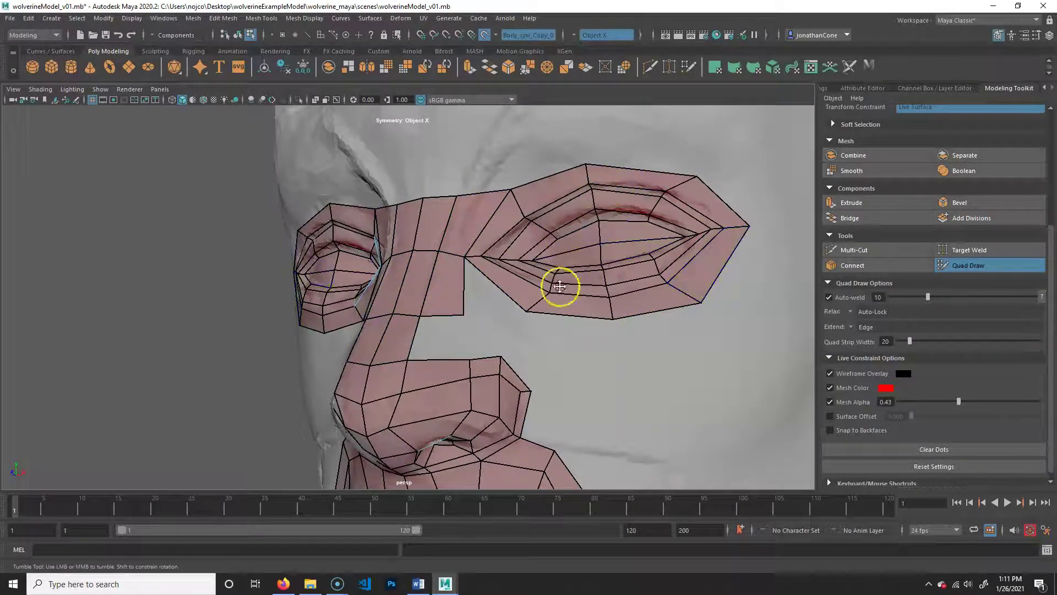
# Fill the mirrored gap between the side of the nose, the lower inner eye patch and the nose wing
pyautogui.keyDown('alt'); pyautogui.moveTo(448, 366); pyautogui.dragTo(408, 304, button='middle'); pyautogui.keyUp('alt')
pyautogui.keyDown('alt'); pyautogui.moveTo(470, 313); pyautogui.dragTo(413, 328); pyautogui.keyUp('alt')
pyautogui.keyDown('alt'); pyautogui.moveTo(413, 328); pyautogui.dragTo(462, 335, button='right'); pyautogui.keyUp('alt')
pyautogui.keyDown('alt'); pyautogui.moveTo(347, 314); pyautogui.dragTo(367, 318, button='middle'); pyautogui.keyUp('alt')
pyautogui.keyDown('shift'); pyautogui.click(353, 289); pyautogui.keyUp('shift')
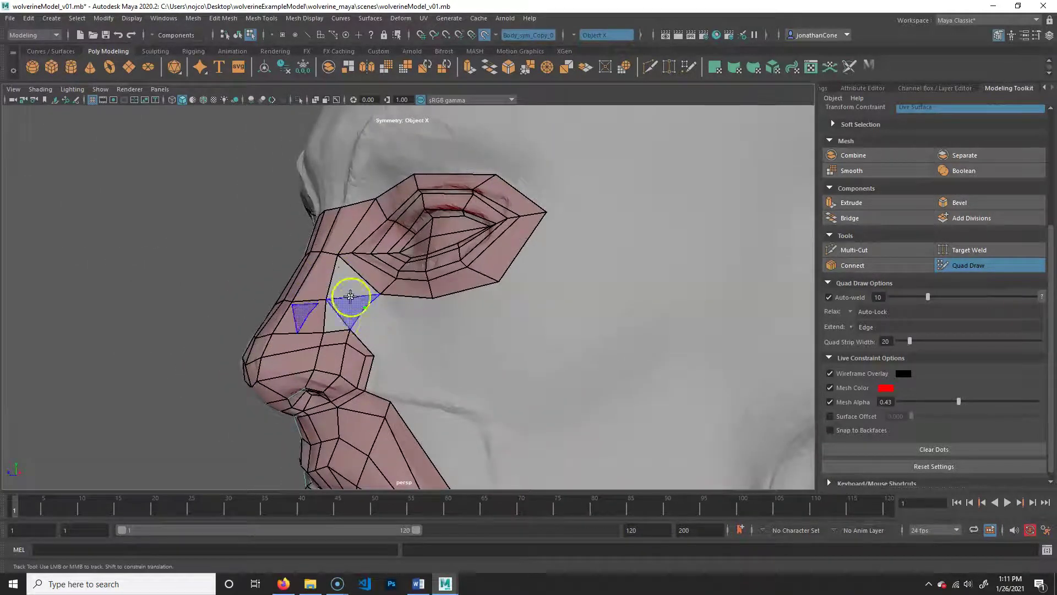
pyautogui.moveTo(349, 330); pyautogui.dragTo(503, 324)
# Examine the joined eye, nose and mouth topology on the head from the side, three-quarter and front
pyautogui.keyDown('alt'); pyautogui.moveTo(534, 332); pyautogui.dragTo(465, 373); pyautogui.keyUp('alt')
pyautogui.keyDown('alt'); pyautogui.moveTo(401, 330); pyautogui.dragTo(442, 370); pyautogui.keyUp('alt')
pyautogui.keyDown('alt'); pyautogui.moveTo(496, 347); pyautogui.dragTo(397, 346, button='right'); pyautogui.keyUp('alt')
pyautogui.moveTo(397, 346)
pyautogui.keyDown('alt'); pyautogui.mouseDown()
pyautogui.moveTo(490, 345)
pyautogui.moveTo(413, 349)
pyautogui.mouseUp(); pyautogui.keyUp('alt')
pyautogui.keyDown('alt'); pyautogui.moveTo(413, 349); pyautogui.dragTo(518, 362, button='right'); pyautogui.keyUp('alt')
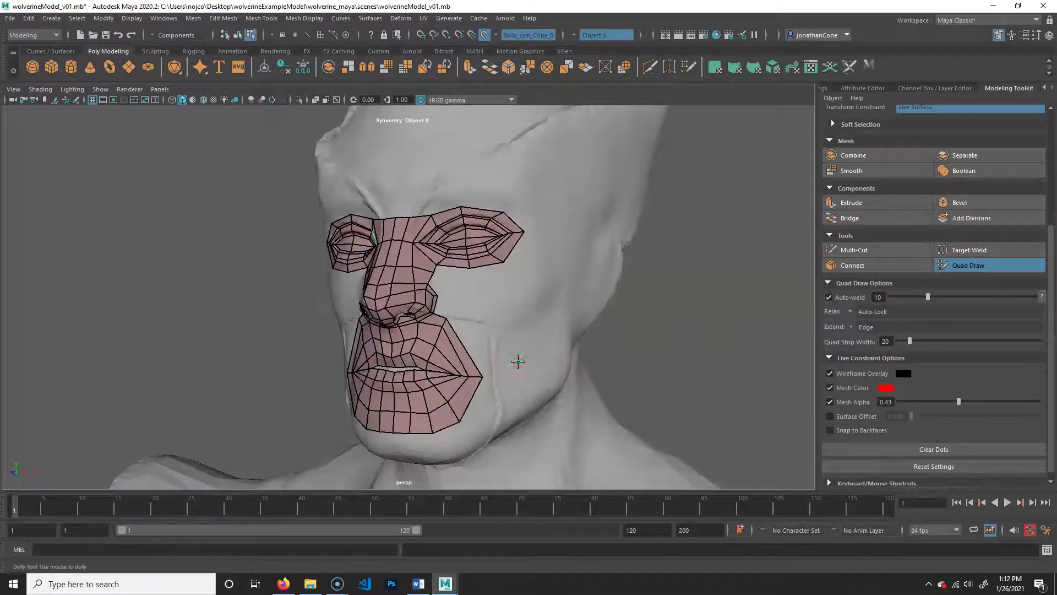
pyautogui.keyDown('alt'); pyautogui.moveTo(517, 361); pyautogui.dragTo(486, 380, button='middle'); pyautogui.keyUp('alt')
pyautogui.keyDown('alt'); pyautogui.moveTo(486, 380); pyautogui.dragTo(538, 384); pyautogui.keyUp('alt')
pyautogui.keyDown('alt'); pyautogui.moveTo(538, 384); pyautogui.dragTo(466, 355, button='right'); pyautogui.keyUp('alt')
pyautogui.keyDown('alt'); pyautogui.moveTo(466, 356); pyautogui.dragTo(461, 359, button='middle'); pyautogui.keyUp('alt')
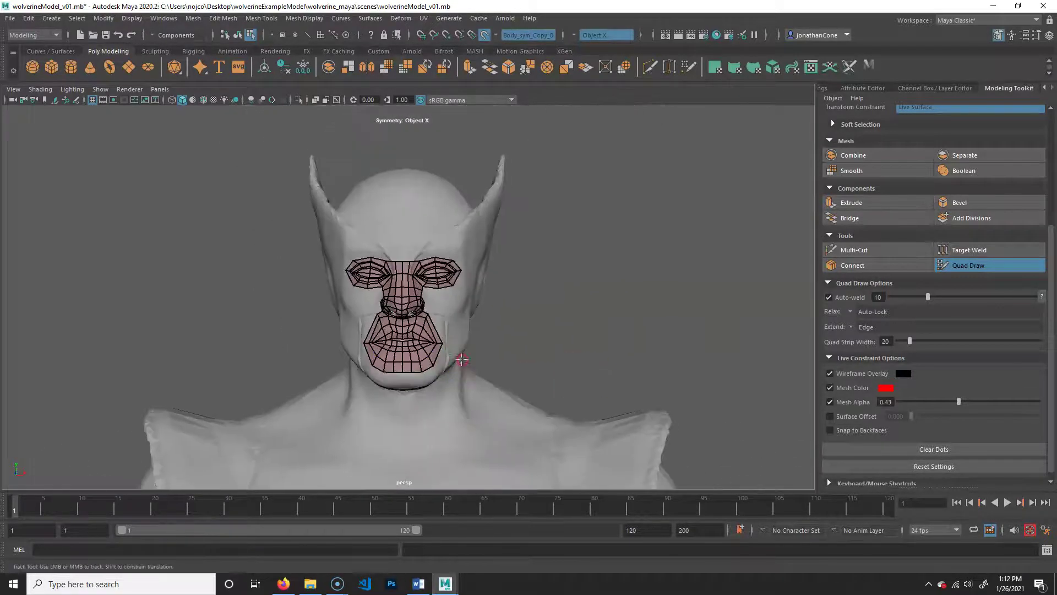
# Hide layer1 to isolate the retopologized face mesh and preview it in smooth display
pyautogui.click(1049, 35)
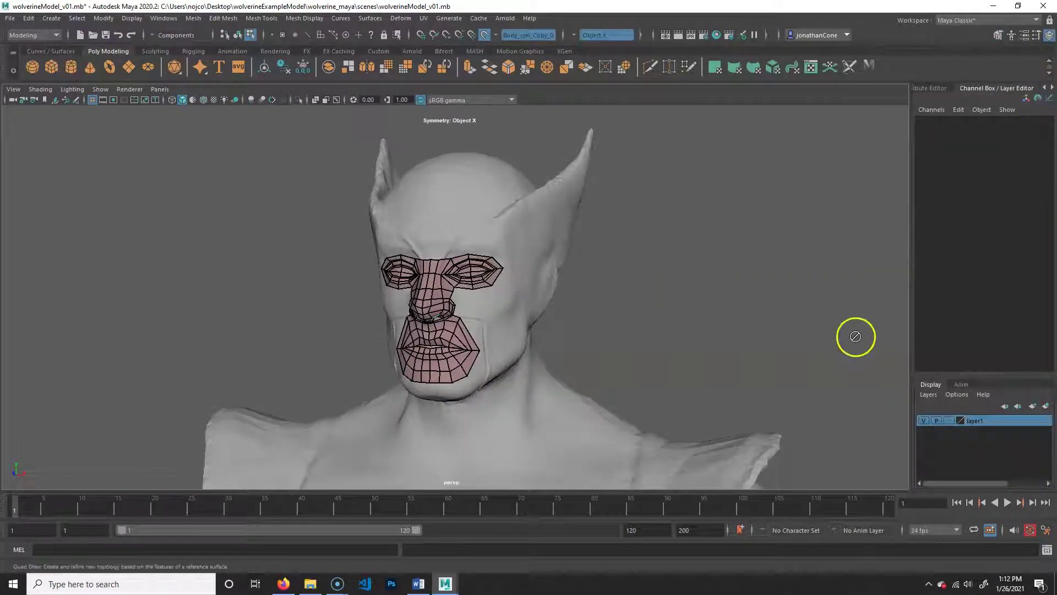
pyautogui.click(923, 420)
pyautogui.keyDown('alt'); pyautogui.moveTo(588, 329); pyautogui.dragTo(547, 361); pyautogui.keyUp('alt')
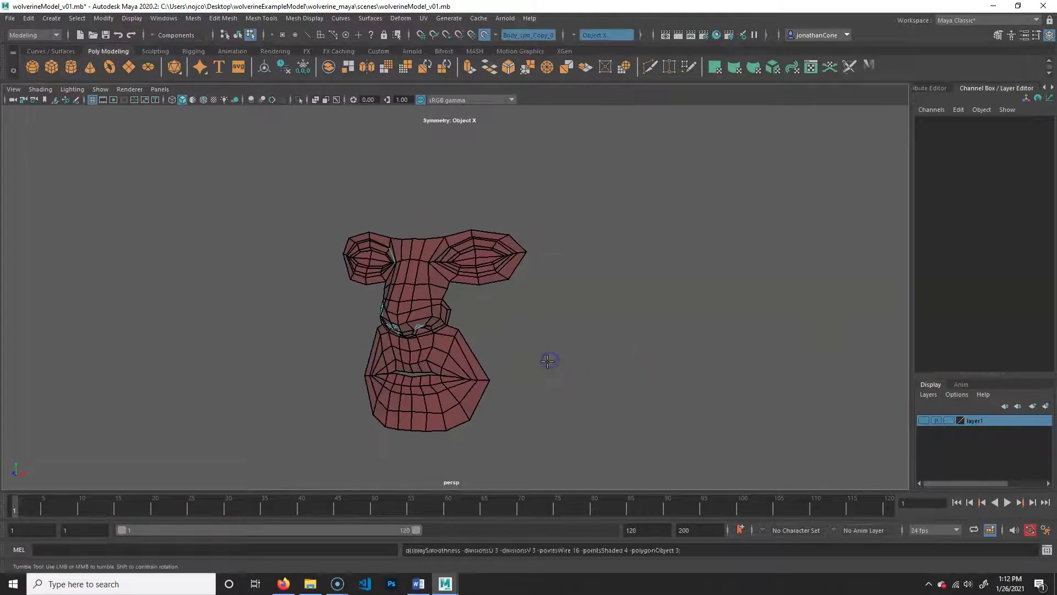
pyautogui.press('3')
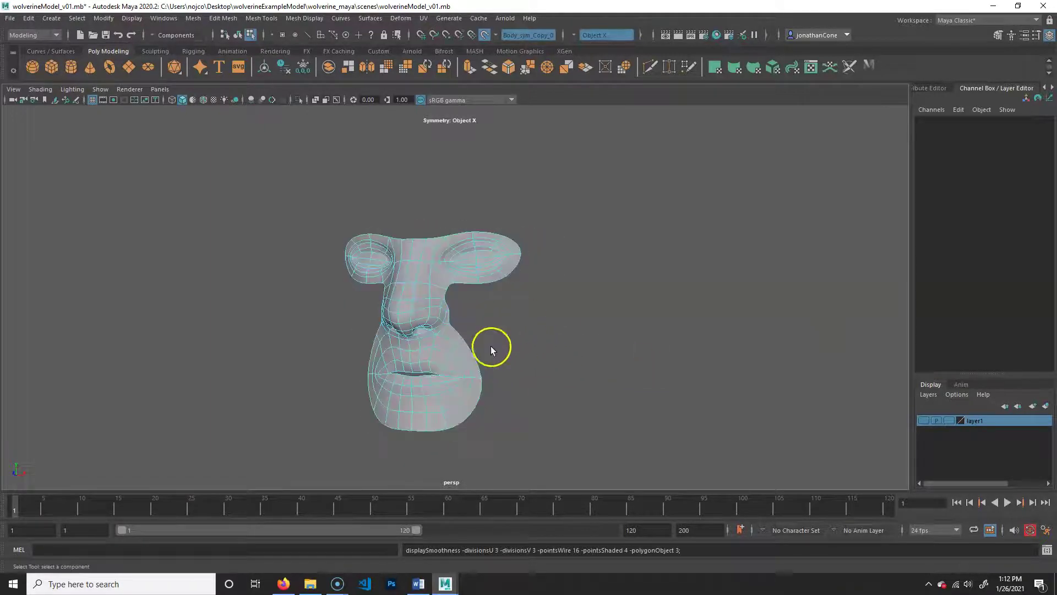
pyautogui.keyDown('alt'); pyautogui.moveTo(491, 346); pyautogui.dragTo(543, 359); pyautogui.keyUp('alt')
# Select the face mesh as an object and return it to unsmoothed display
pyautogui.click(593, 399)
pyautogui.keyDown('alt'); pyautogui.moveTo(593, 399); pyautogui.dragTo(567, 395); pyautogui.keyUp('alt')
pyautogui.click(429, 346)
pyautogui.press('1')
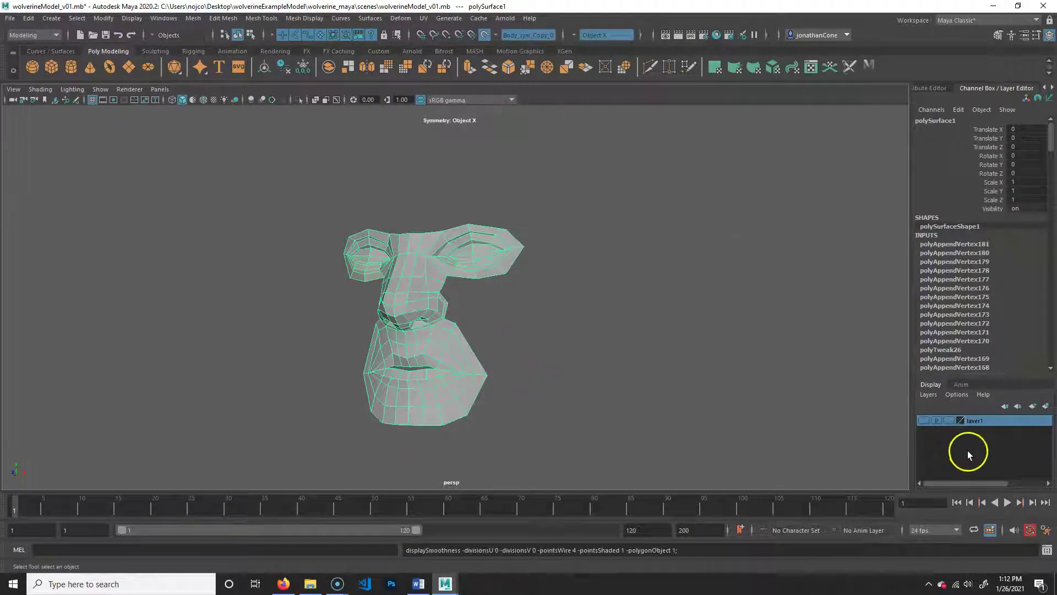
# Make layer1 visible again and reactivate Quad Draw on the selected face mesh
pyautogui.click(918, 420)
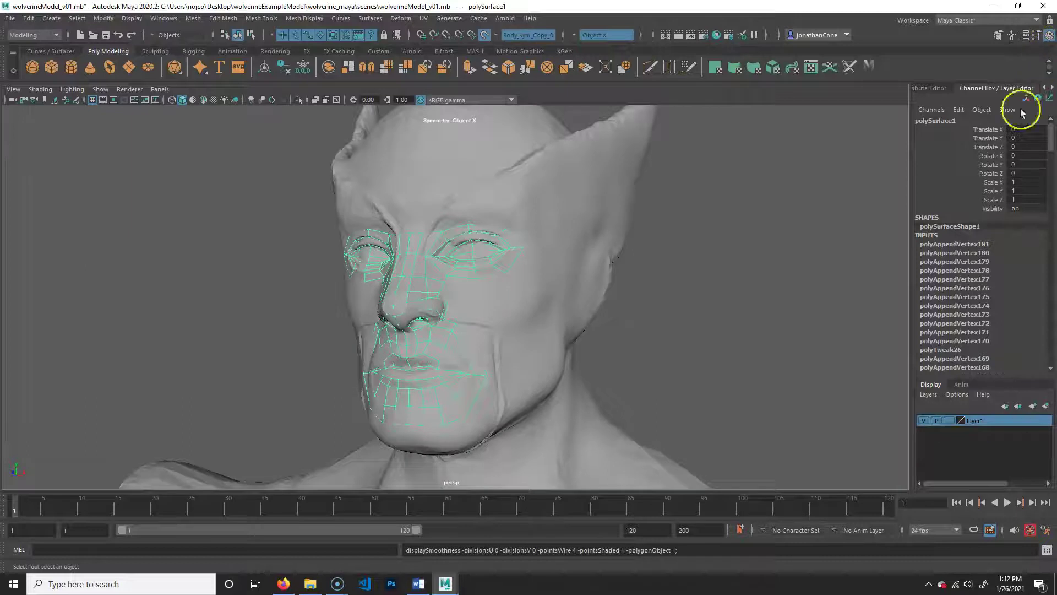
pyautogui.click(923, 420)
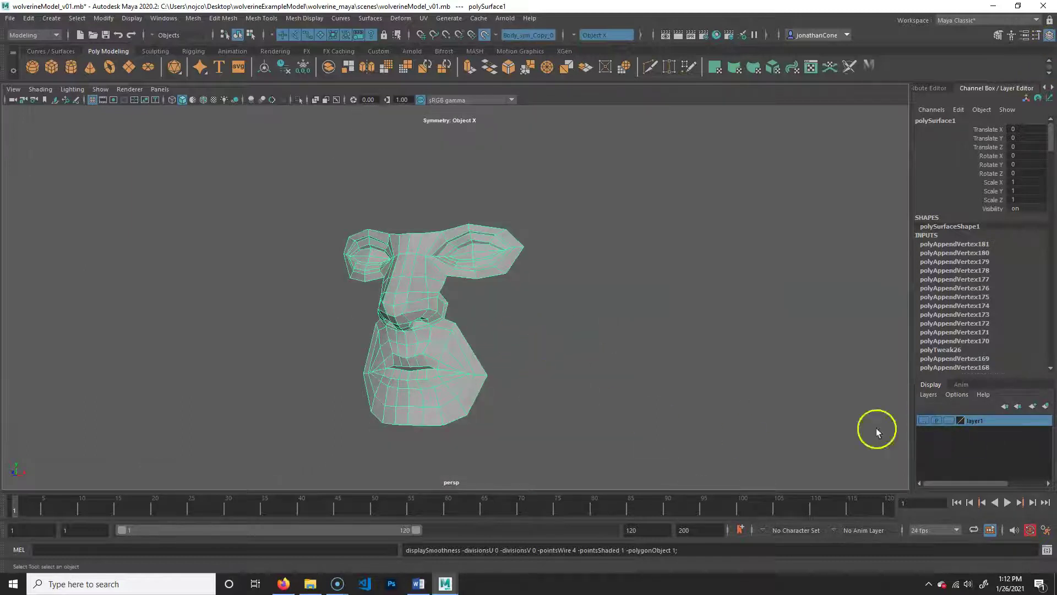
pyautogui.click(924, 420)
pyautogui.click(999, 37)
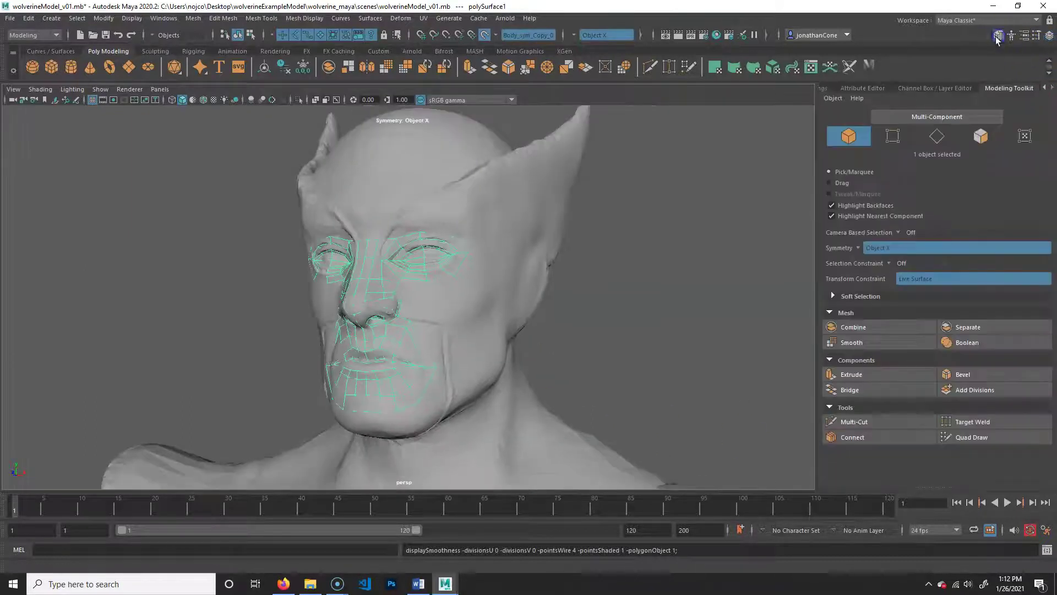
pyautogui.click(969, 437)
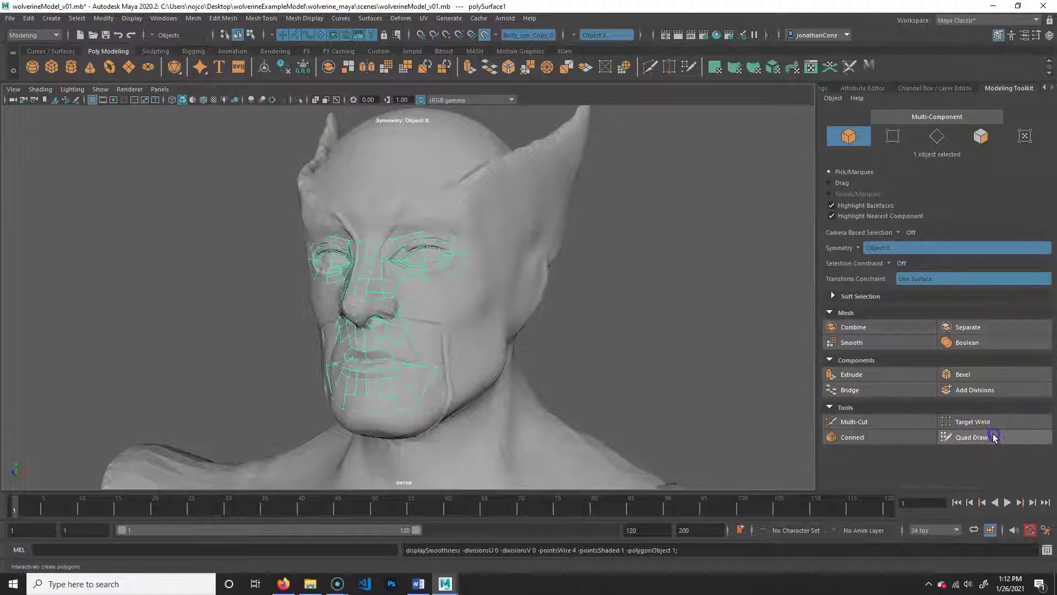
pyautogui.scroll(3, 479, 347)
pyautogui.keyDown('alt'); pyautogui.moveTo(460, 277); pyautogui.dragTo(453, 299, button='middle'); pyautogui.keyUp('alt')
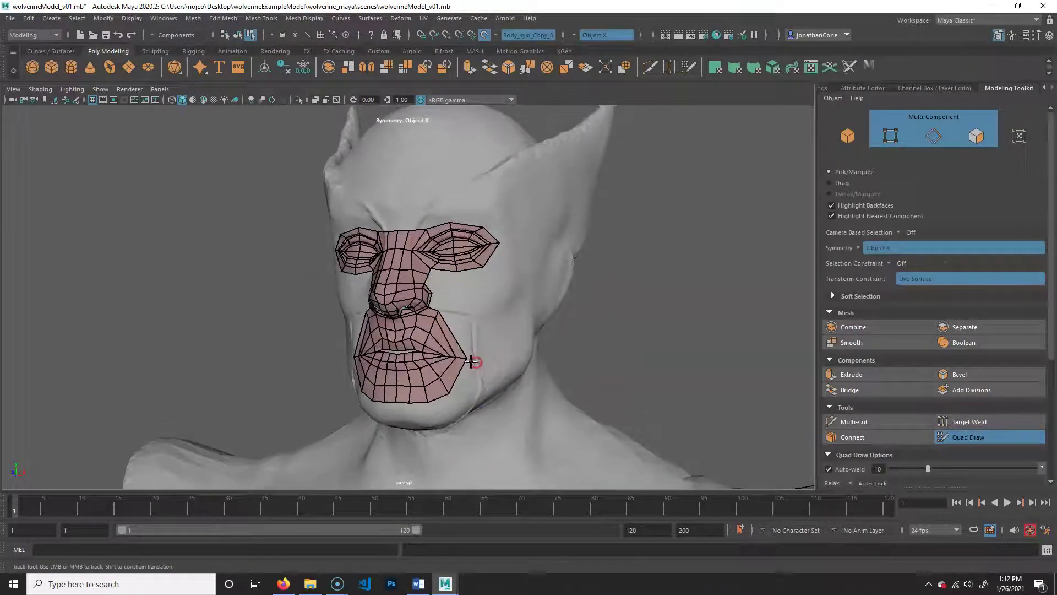
# Leave Quad Draw and switch the face mesh to Object Mode
pyautogui.press('q')
pyautogui.keyDown('alt'); pyautogui.moveTo(702, 323); pyautogui.dragTo(518, 306, button='right'); pyautogui.keyUp('alt')
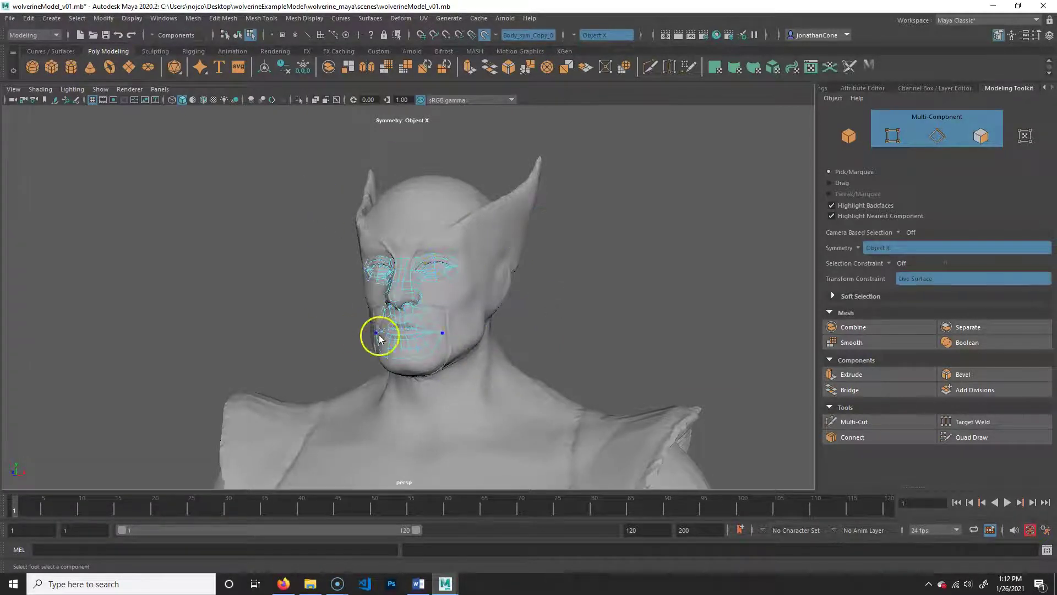
pyautogui.keyDown('alt'); pyautogui.moveTo(378, 335); pyautogui.dragTo(411, 314, button='right'); pyautogui.keyUp('alt')
pyautogui.keyDown('alt'); pyautogui.moveTo(395, 264); pyautogui.dragTo(404, 270, button='middle'); pyautogui.keyUp('alt')
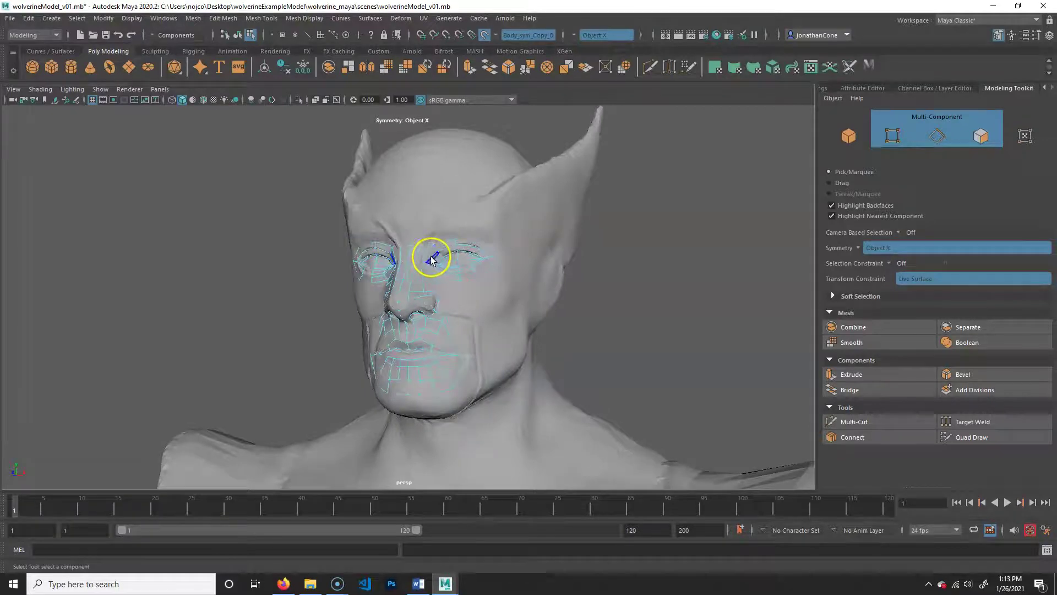
pyautogui.rightClick(432, 258)
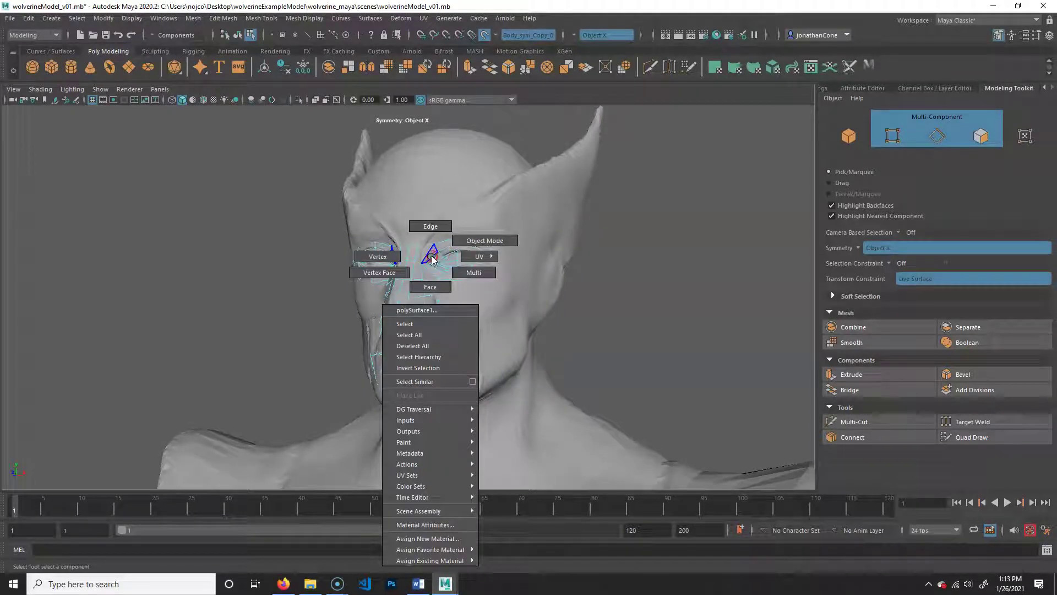
pyautogui.click(466, 237)
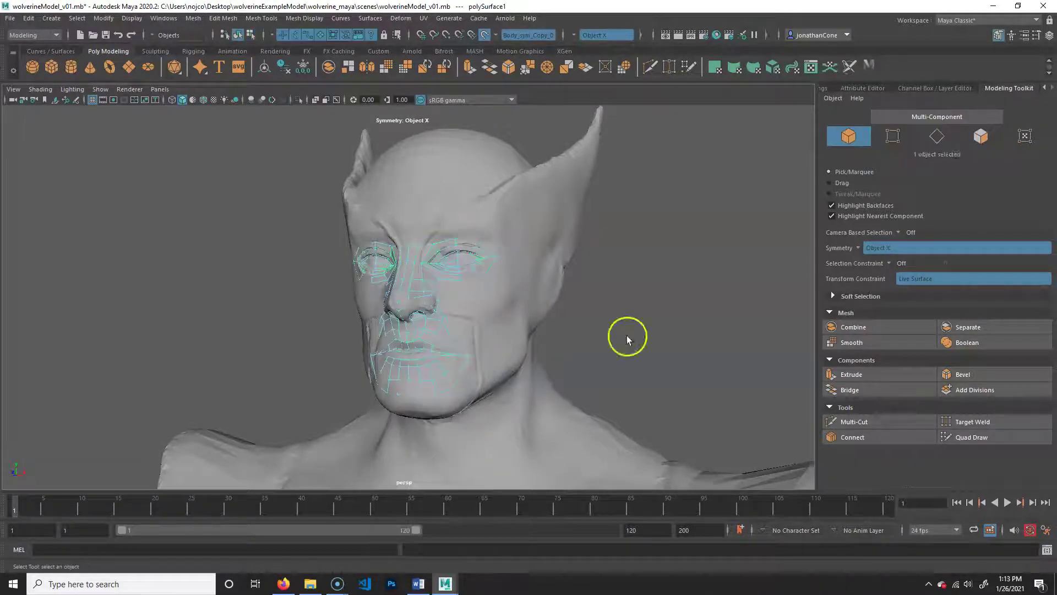
# Reselect the face mesh over the sculpted head and resume Quad Draw on it
pyautogui.click(577, 317)
pyautogui.click(479, 287)
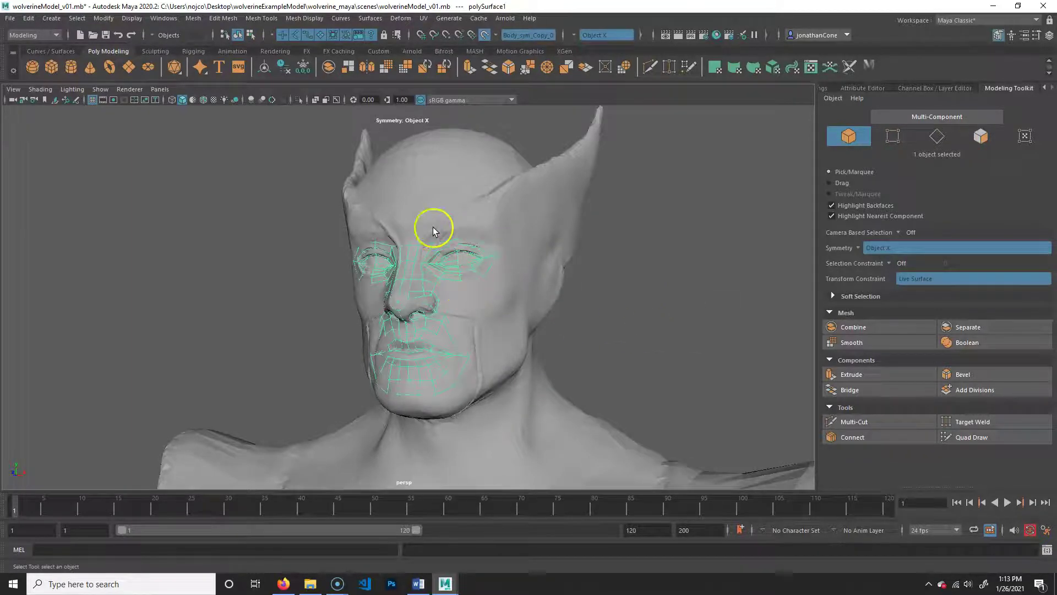
pyautogui.click(969, 437)
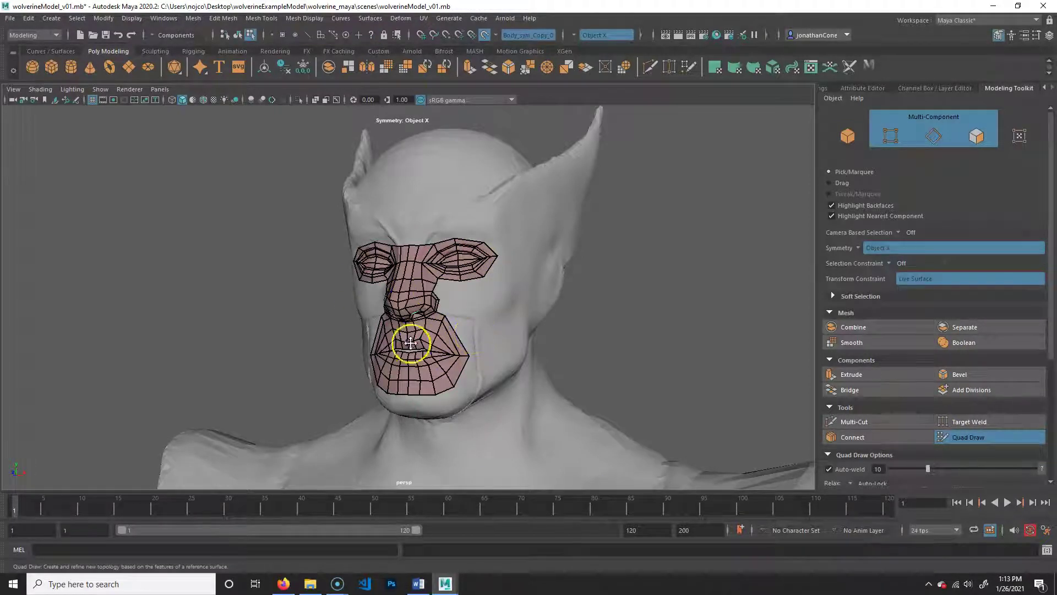
# Fill a row of symmetrical quads along the lower edge of the eye loop, extending it onto the upper cheek
pyautogui.keyDown('alt'); pyautogui.moveTo(378, 375); pyautogui.dragTo(484, 380, button='right'); pyautogui.keyUp('alt')
pyautogui.keyDown('alt'); pyautogui.moveTo(485, 380); pyautogui.dragTo(460, 362, button='middle'); pyautogui.keyUp('alt')
pyautogui.scroll(4, 500, 394)
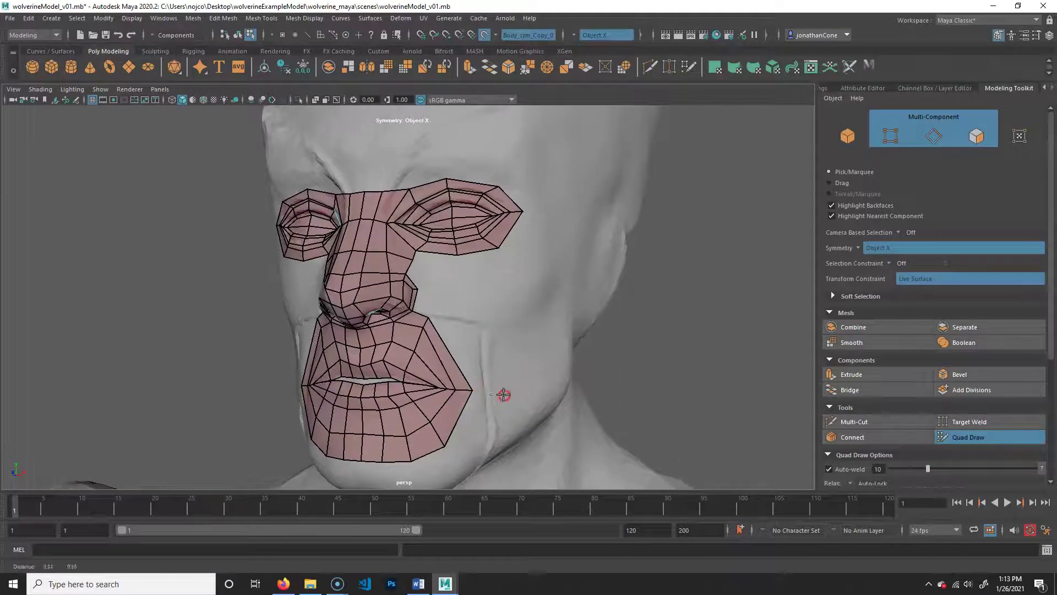
pyautogui.keyDown('alt'); pyautogui.moveTo(455, 276); pyautogui.dragTo(456, 276, button='middle'); pyautogui.keyUp('alt')
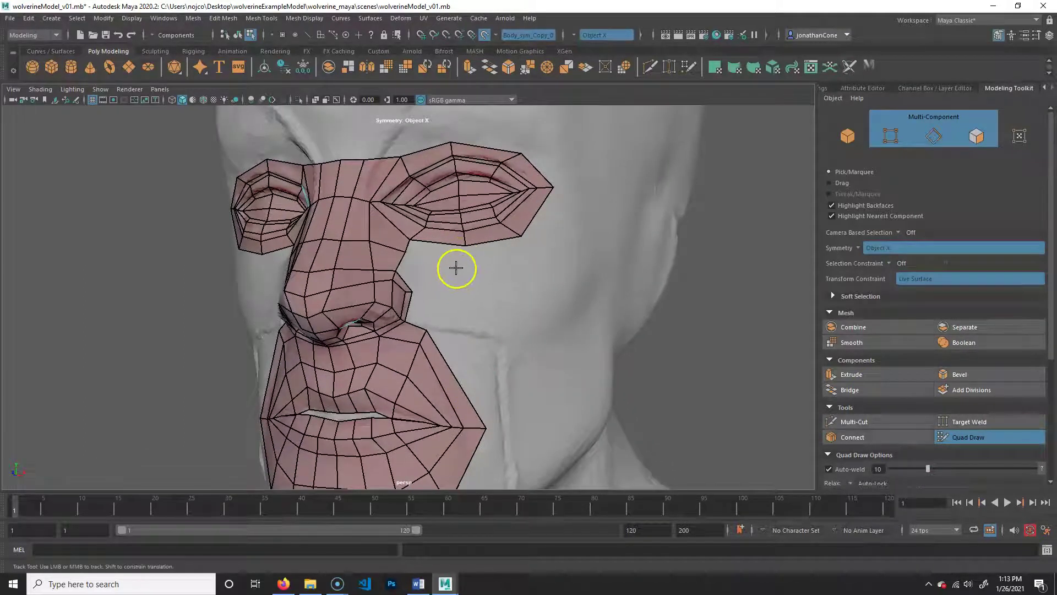
pyautogui.click(537, 259)
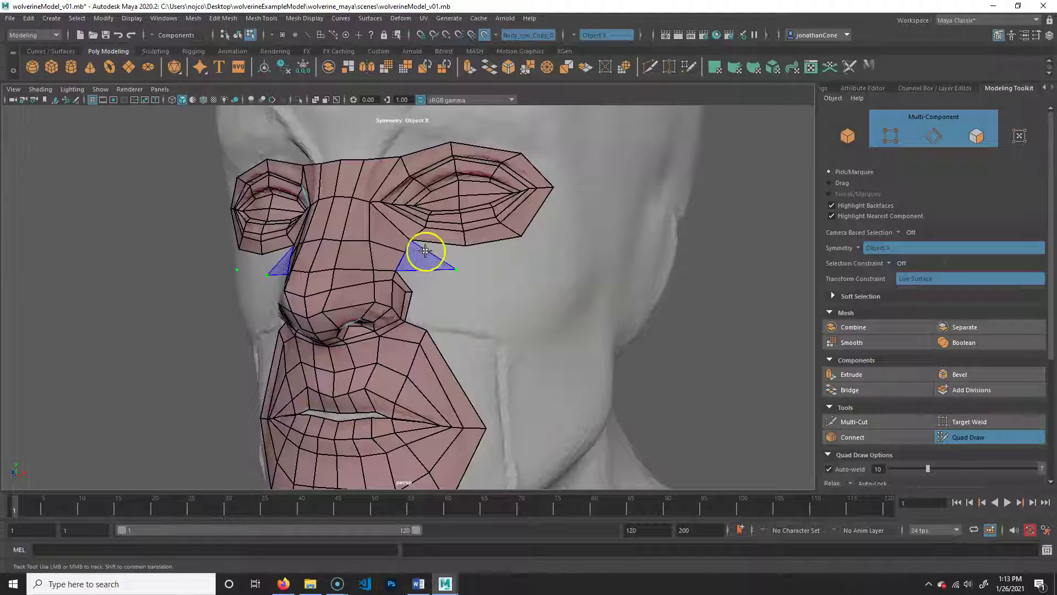
pyautogui.keyDown('shift'); pyautogui.click(509, 253); pyautogui.keyUp('shift')
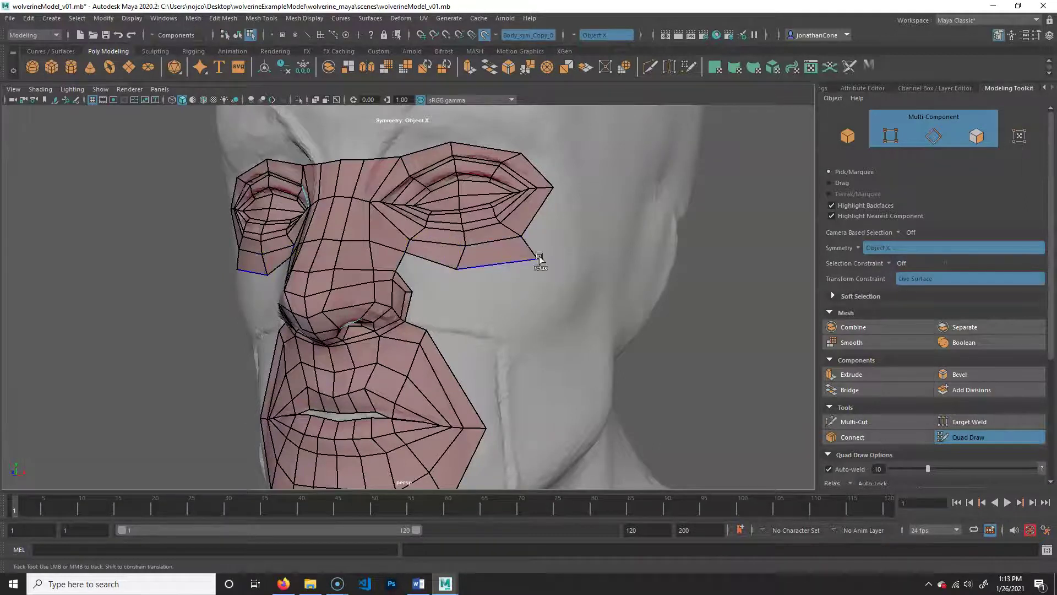
# Continue the outer ring of quads around the eye's outer corner and across the brow to its inner end
pyautogui.click(580, 198)
pyautogui.keyDown('shift'); pyautogui.click(569, 165); pyautogui.keyUp('shift')
pyautogui.keyDown('shift'); pyautogui.click(557, 177); pyautogui.keyUp('shift')
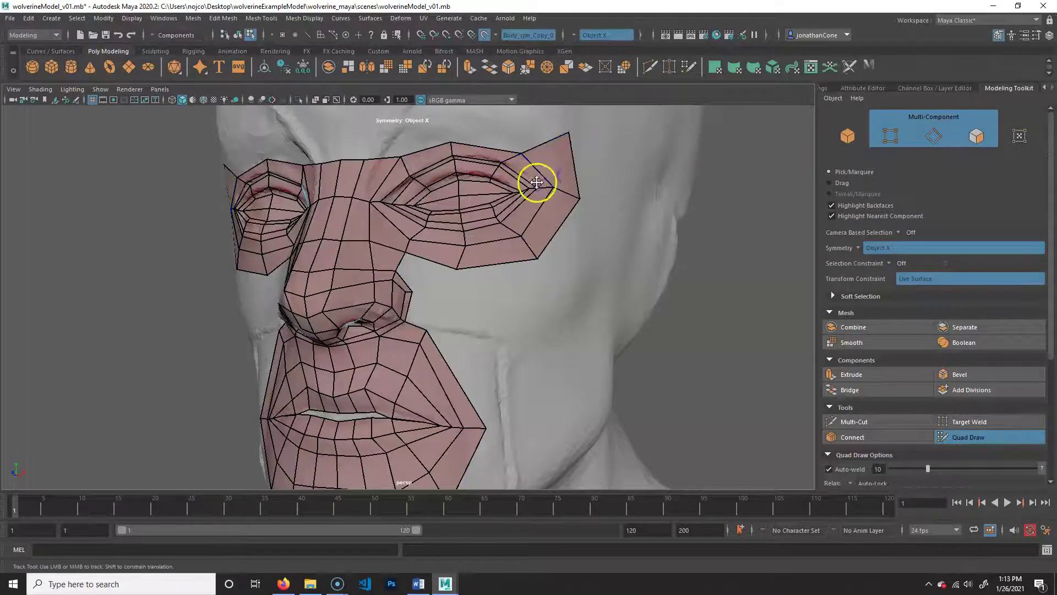
pyautogui.keyDown('alt'); pyautogui.moveTo(536, 181); pyautogui.dragTo(549, 250, button='middle'); pyautogui.keyUp('alt')
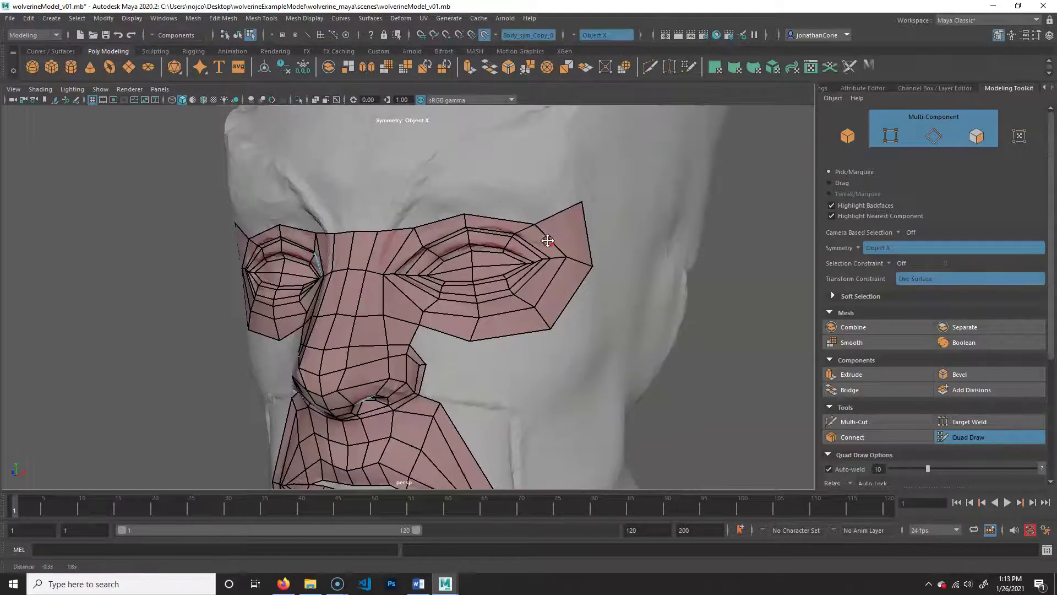
pyautogui.keyDown('shift'); pyautogui.click(509, 193); pyautogui.keyUp('shift')
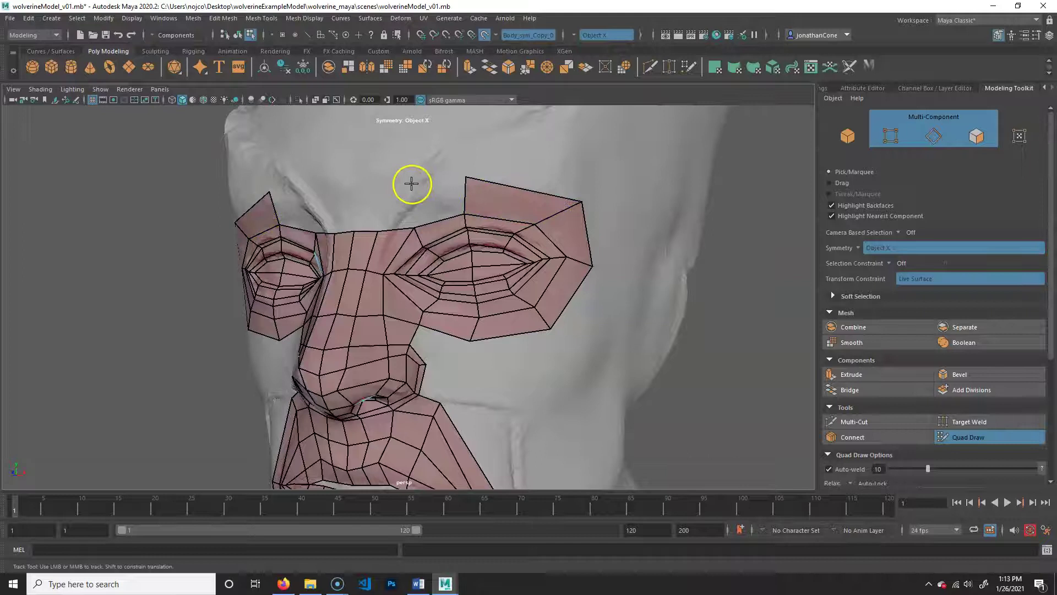
pyautogui.keyDown('shift'); pyautogui.click(446, 202); pyautogui.keyUp('shift')
# Reposition the upper border vertices of the new brow quads to even out the ring above the eye
pyautogui.moveTo(397, 299)
pyautogui.keyDown('alt'); pyautogui.mouseDown()
pyautogui.moveTo(413, 294)
pyautogui.moveTo(390, 294)
pyautogui.mouseUp(); pyautogui.keyUp('alt')
pyautogui.keyDown('alt'); pyautogui.moveTo(390, 294); pyautogui.dragTo(438, 251, button='right'); pyautogui.keyUp('alt')
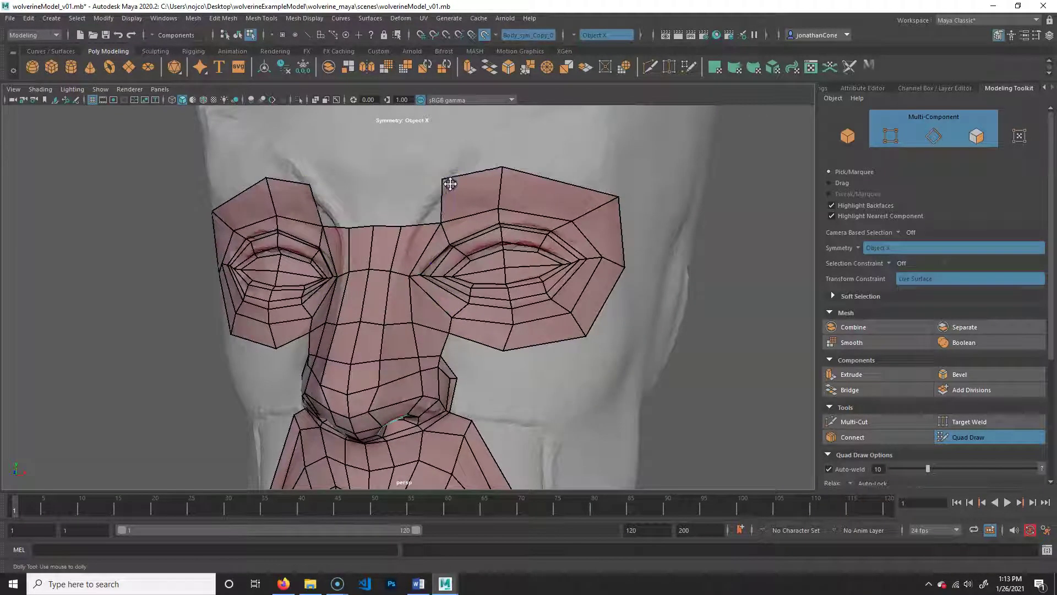
pyautogui.moveTo(496, 165); pyautogui.dragTo(503, 175)
pyautogui.click(615, 198)
pyautogui.moveTo(614, 198); pyautogui.dragTo(595, 196)
# Shift the vertices on the upper nose bridge to even out the spacing between the eye loops
pyautogui.keyDown('alt'); pyautogui.moveTo(653, 306); pyautogui.dragTo(523, 292, button='right'); pyautogui.keyUp('alt')
pyautogui.keyDown('alt'); pyautogui.moveTo(411, 305); pyautogui.dragTo(443, 319, button='middle'); pyautogui.keyUp('alt')
pyautogui.keyDown('alt'); pyautogui.moveTo(443, 319); pyautogui.dragTo(502, 315, button='right'); pyautogui.keyUp('alt')
pyautogui.moveTo(444, 259); pyautogui.dragTo(451, 259)
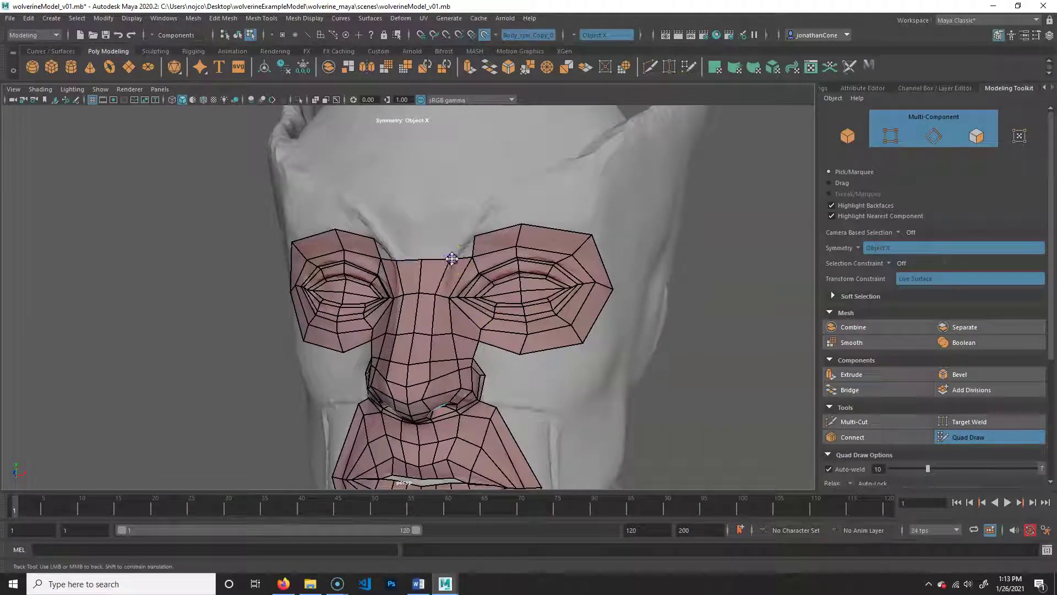
pyautogui.moveTo(436, 295); pyautogui.dragTo(440, 293)
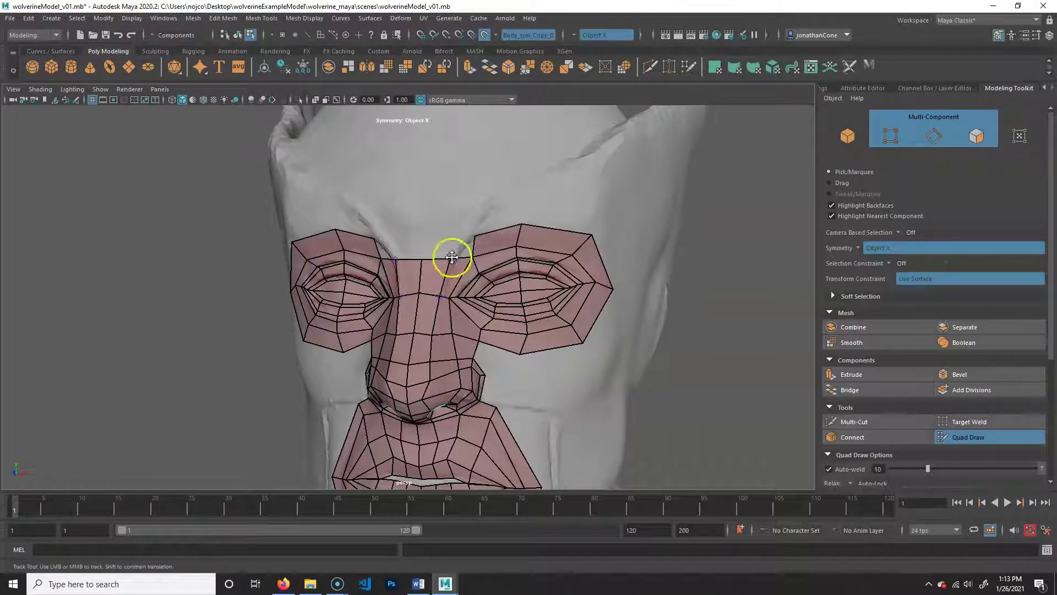
# Try joining the brow corners across the nose bridge by welding a corner and by filling a row of quads, undoing both
pyautogui.moveTo(473, 237); pyautogui.dragTo(453, 260)
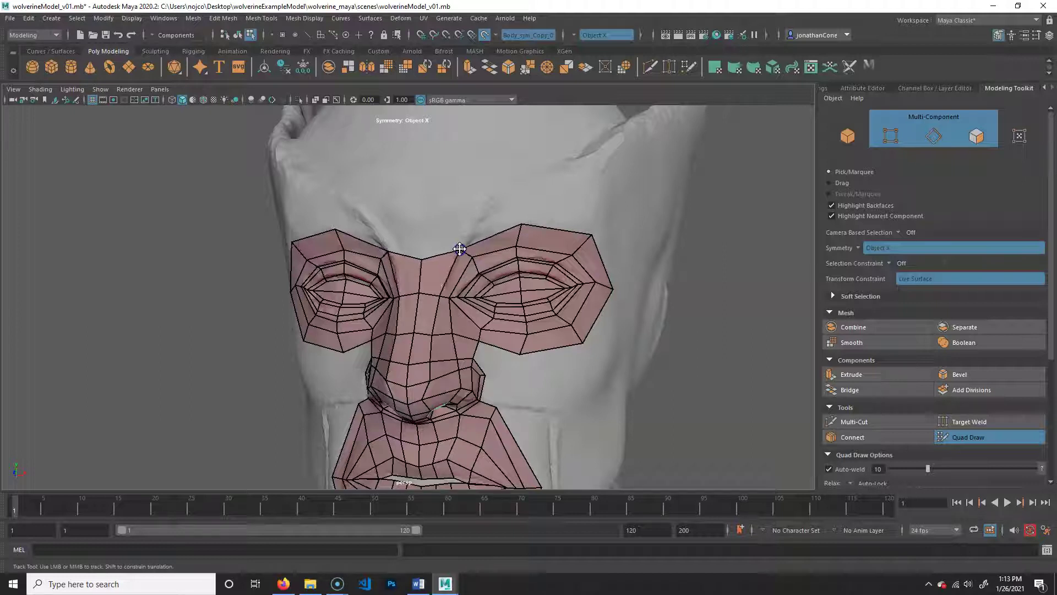
pyautogui.hotkey('ctrl', 'z')
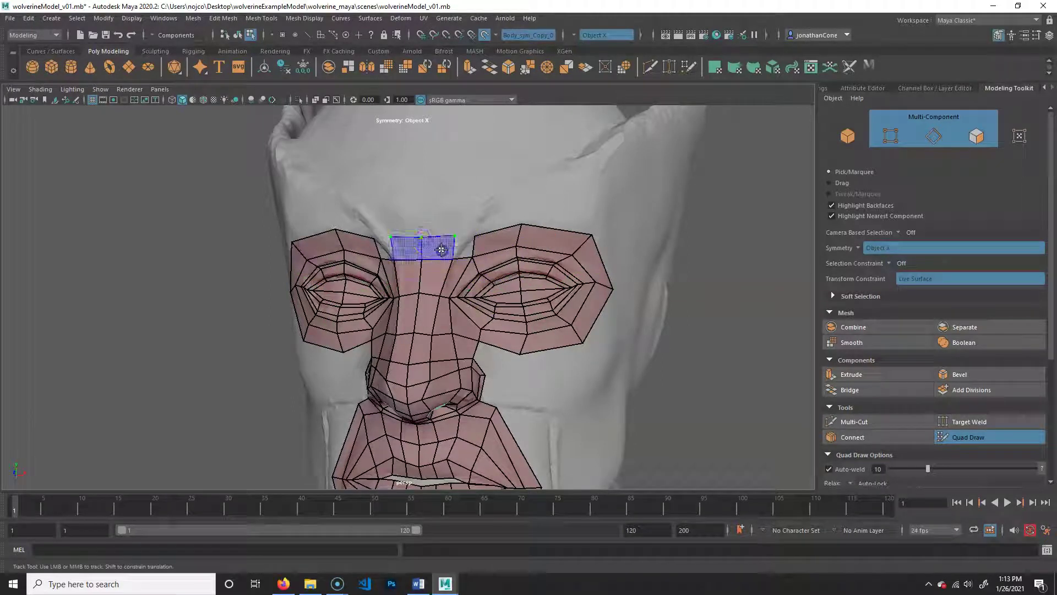
pyautogui.keyDown('alt'); pyautogui.moveTo(507, 366); pyautogui.dragTo(401, 285); pyautogui.keyUp('alt')
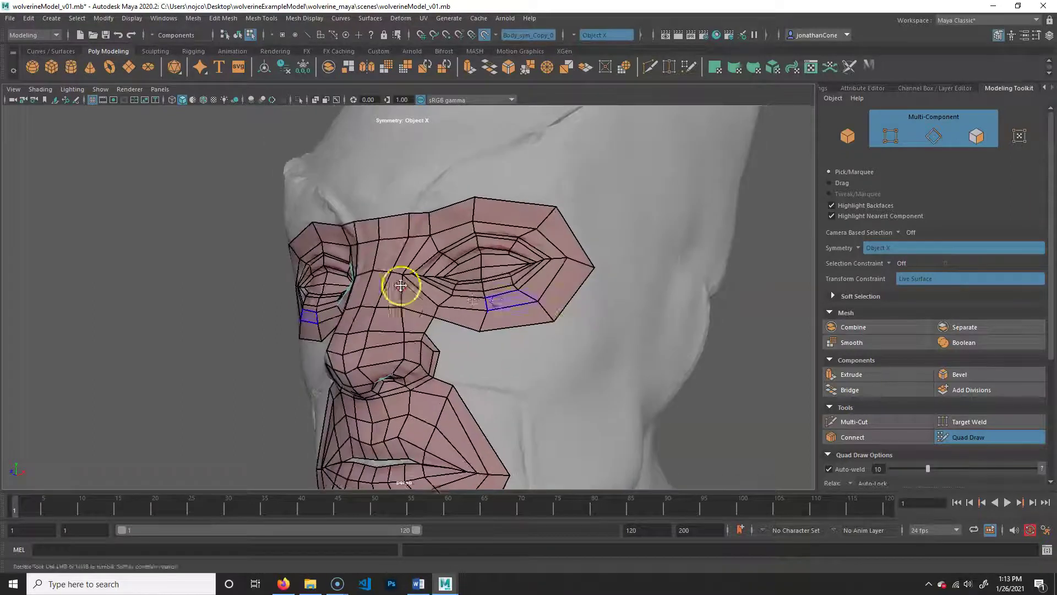
pyautogui.keyDown('alt'); pyautogui.moveTo(400, 285); pyautogui.dragTo(517, 242, button='right'); pyautogui.keyUp('alt')
pyautogui.keyDown('alt'); pyautogui.moveTo(518, 242); pyautogui.dragTo(518, 270, button='middle'); pyautogui.keyUp('alt')
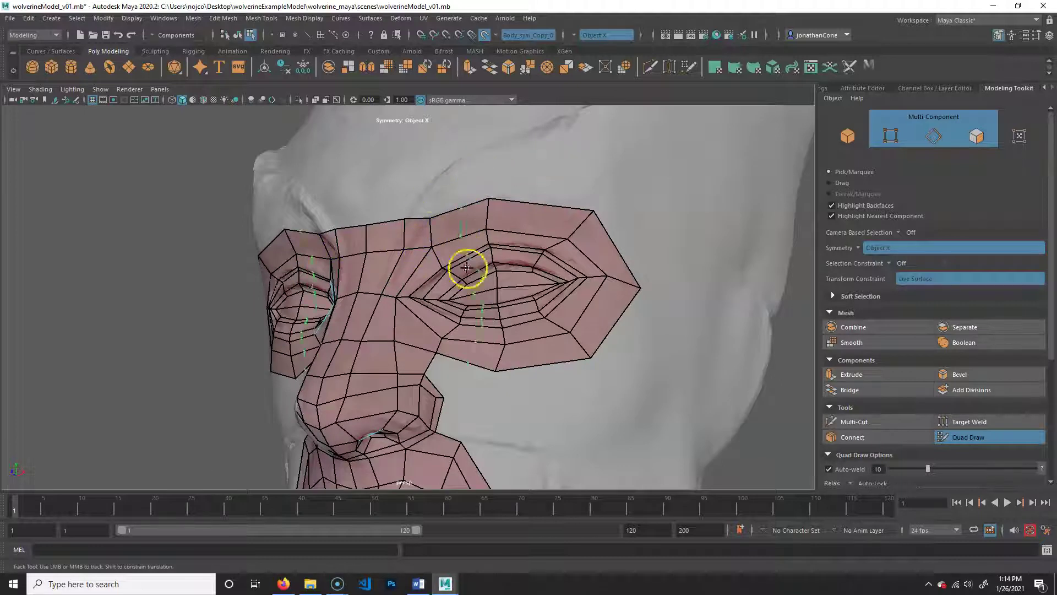
pyautogui.hotkey('ctrl', 'z')
pyautogui.hotkey('ctrl', 'z')
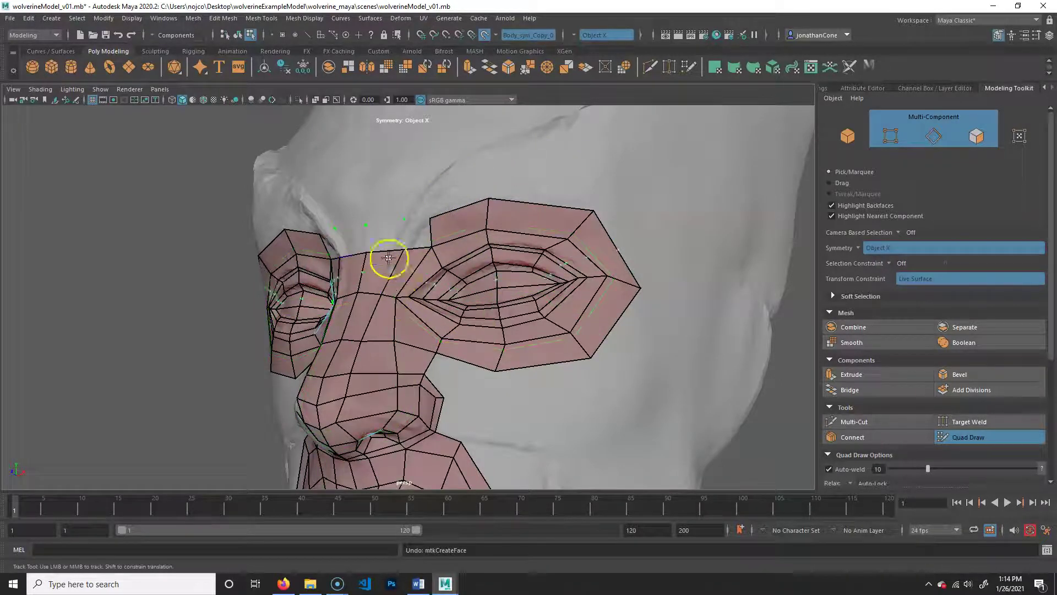
pyautogui.hotkey('ctrl', 'z')
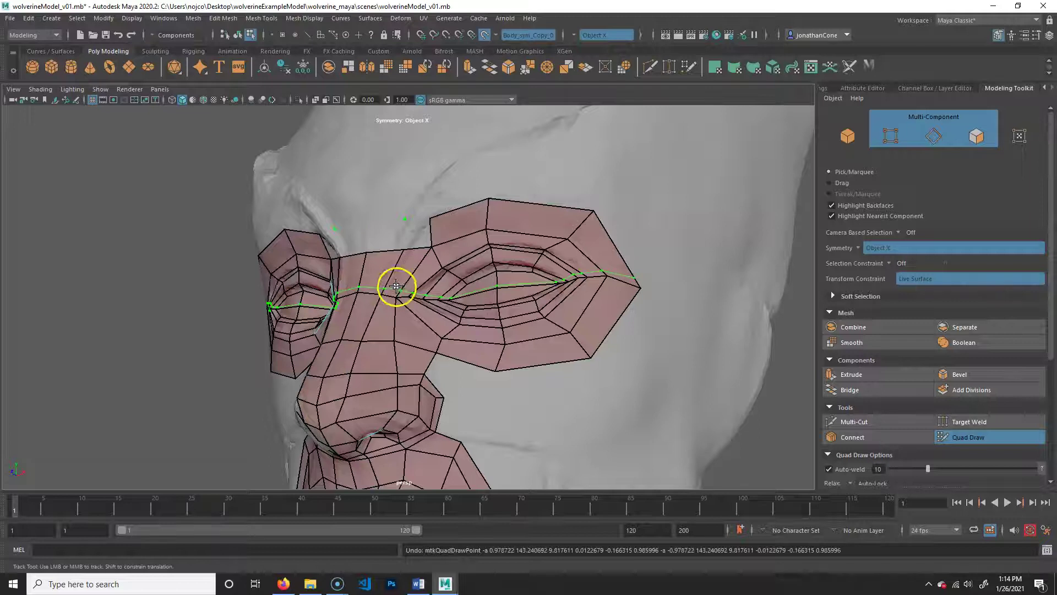
# Weld the inner corner of the brow ring to the upper edge of the nose bridge
pyautogui.keyDown('alt'); pyautogui.moveTo(401, 245); pyautogui.dragTo(438, 235); pyautogui.keyUp('alt')
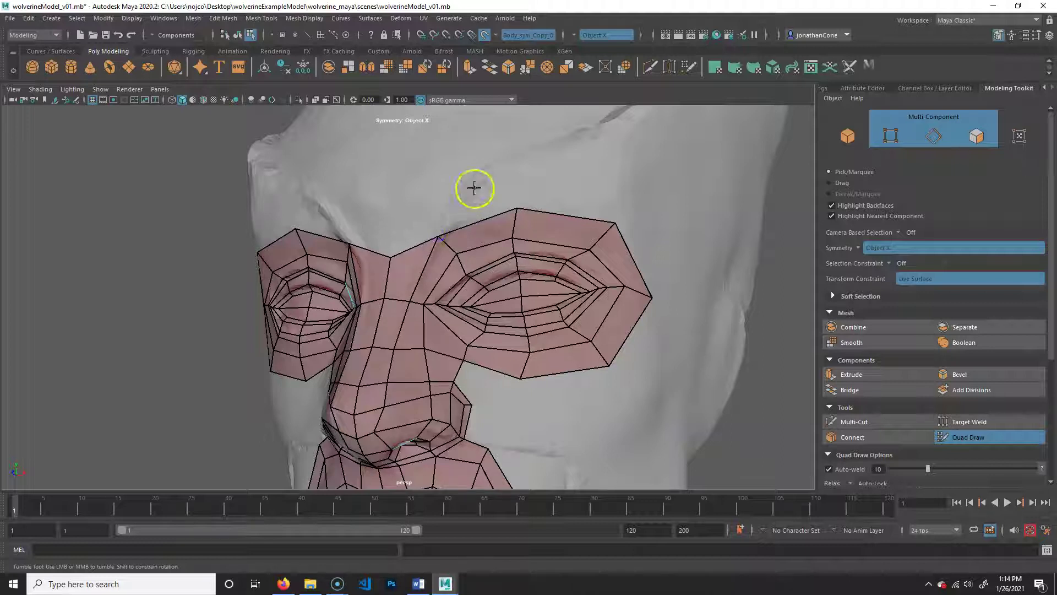
pyautogui.keyDown('alt'); pyautogui.moveTo(402, 341); pyautogui.dragTo(446, 315); pyautogui.keyUp('alt')
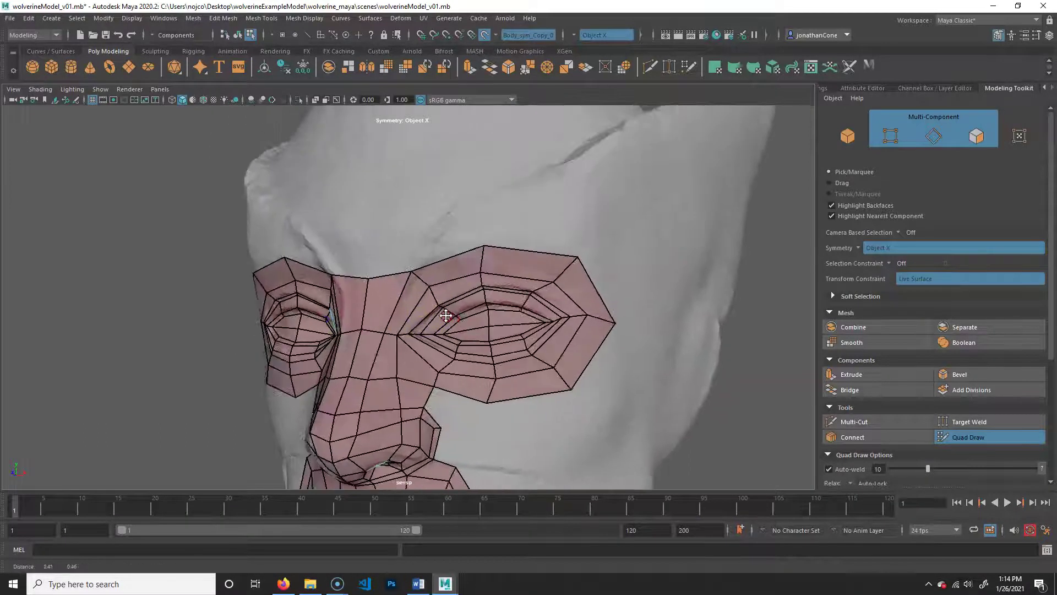
# Try filling quads beside the nostril to link the eye loop with the mouth patch, and undo them
pyautogui.keyDown('alt'); pyautogui.moveTo(446, 316); pyautogui.dragTo(431, 234, button='middle'); pyautogui.keyUp('alt')
pyautogui.keyDown('alt'); pyautogui.moveTo(481, 338); pyautogui.dragTo(436, 299, button='middle'); pyautogui.keyUp('alt')
pyautogui.press('shift')
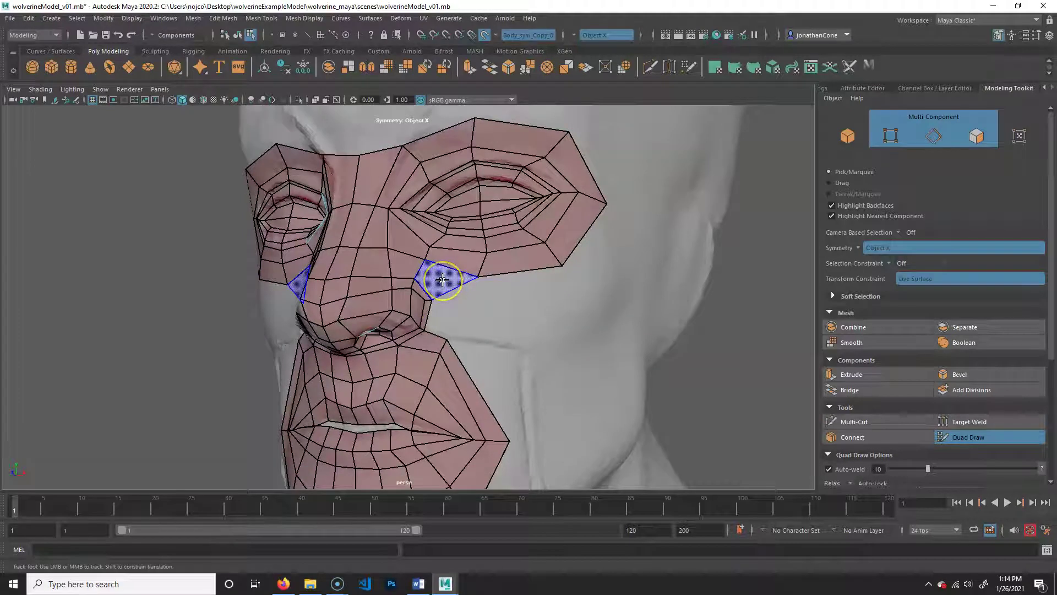
pyautogui.keyDown('shift'); pyautogui.click(442, 280); pyautogui.keyUp('shift')
pyautogui.keyDown('shift'); pyautogui.click(453, 316); pyautogui.keyUp('shift')
pyautogui.moveTo(542, 376)
pyautogui.keyDown('alt'); pyautogui.mouseDown()
pyautogui.moveTo(589, 366)
pyautogui.moveTo(523, 371)
pyautogui.moveTo(560, 375)
pyautogui.mouseUp(); pyautogui.keyUp('alt')
pyautogui.hotkey('ctrl', 'z')
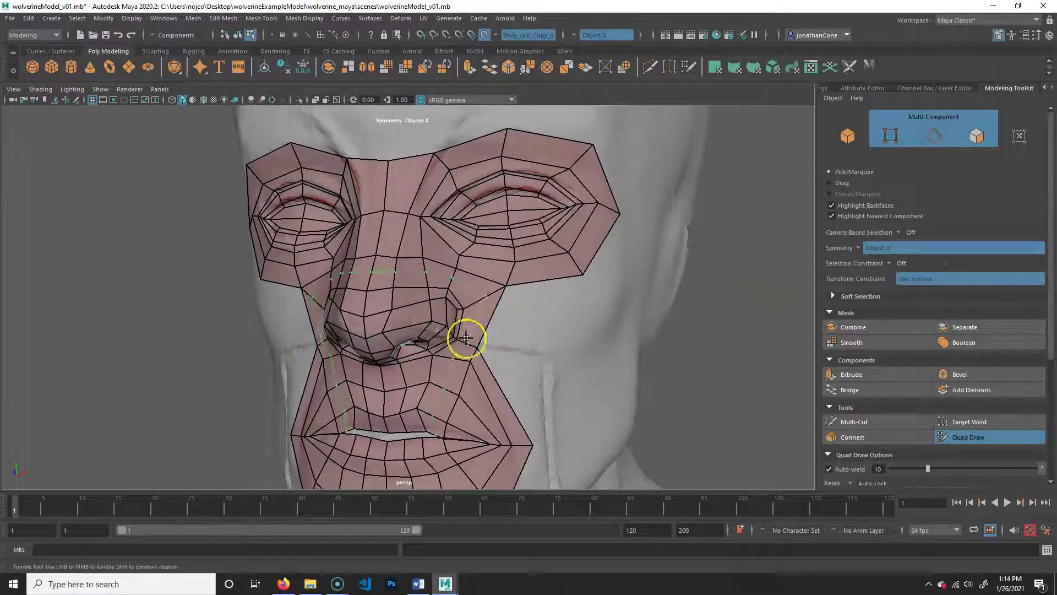
pyautogui.hotkey('ctrl', 'z')
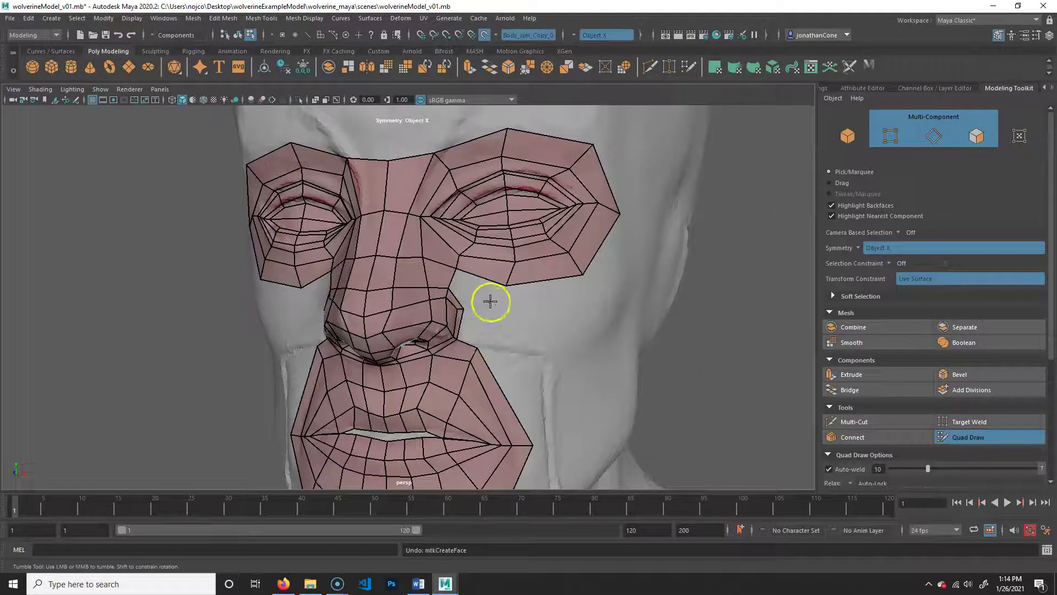
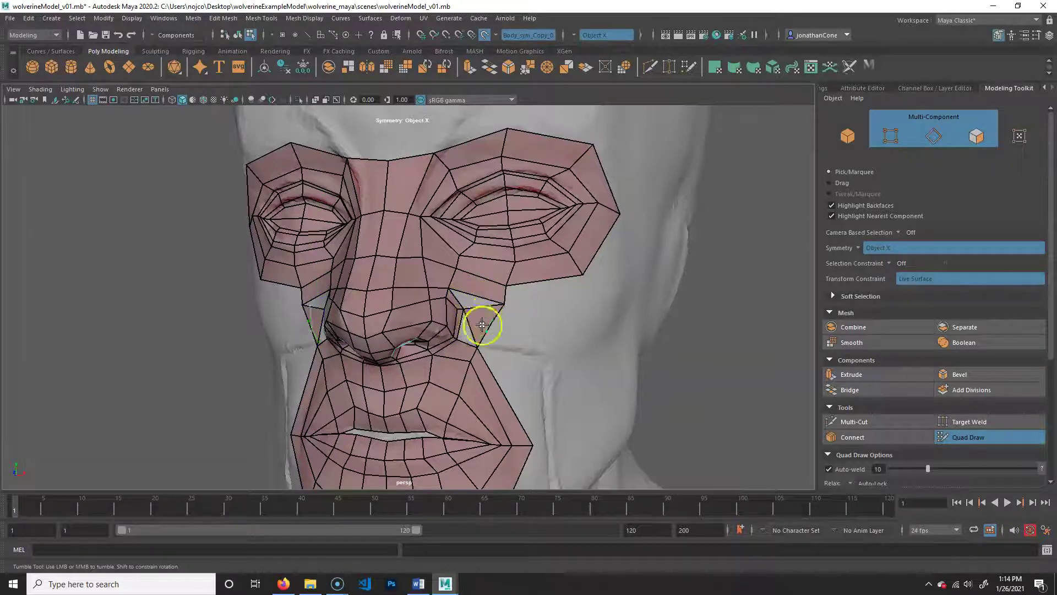
pyautogui.hotkey('ctrl', 'z')
pyautogui.hotkey('ctrl', 'z')
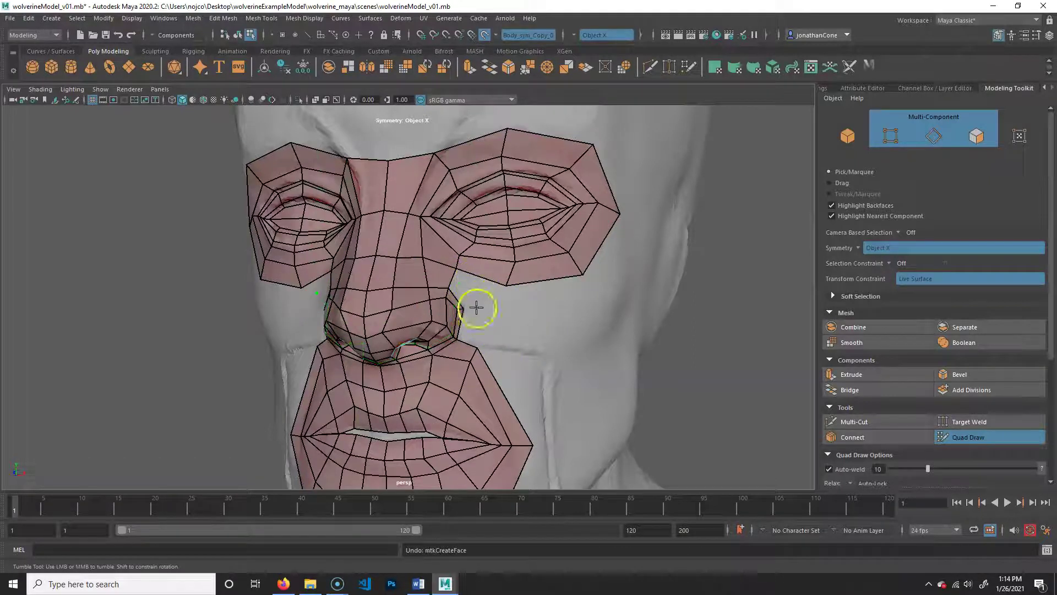
pyautogui.click(483, 312)
pyautogui.click(505, 315)
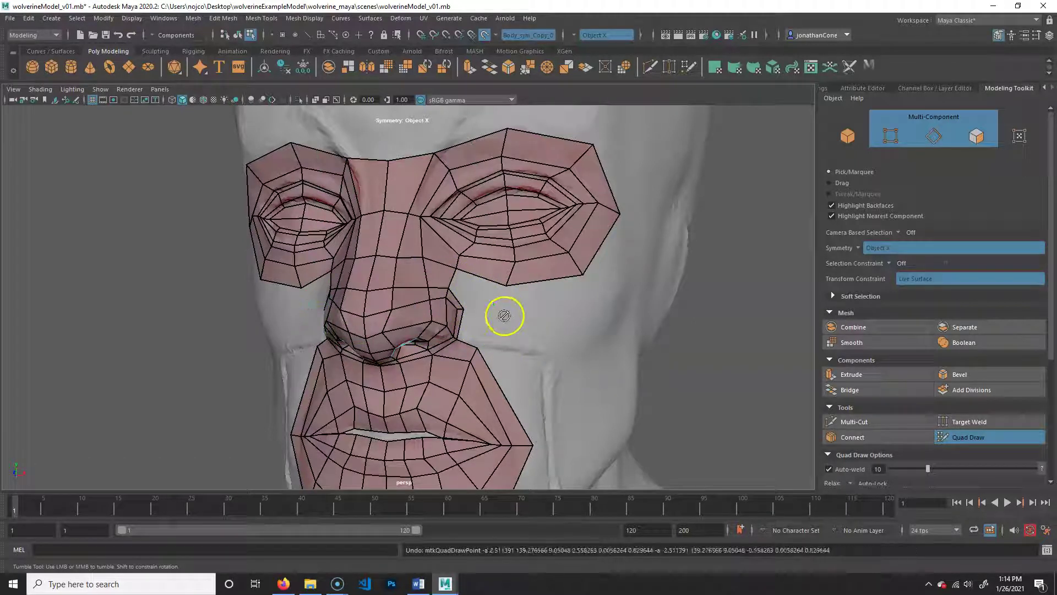
# Fill the quads between eye loop, nose side and mouth patch, and pull their shared cheek vertex toward the nose
pyautogui.keyDown('shift'); pyautogui.click(477, 288); pyautogui.keyUp('shift')
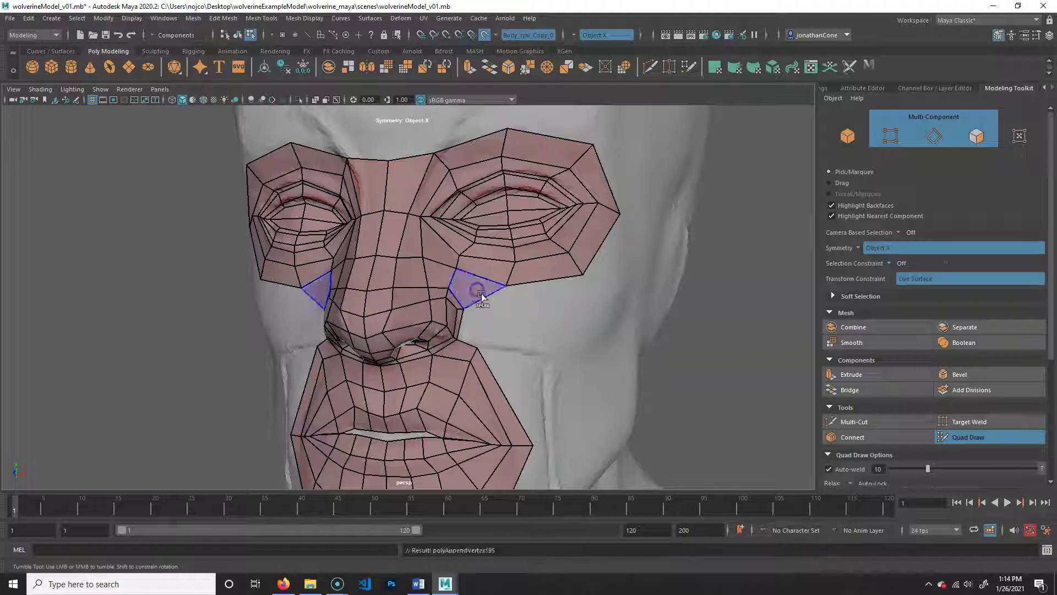
pyautogui.moveTo(508, 287); pyautogui.dragTo(501, 288)
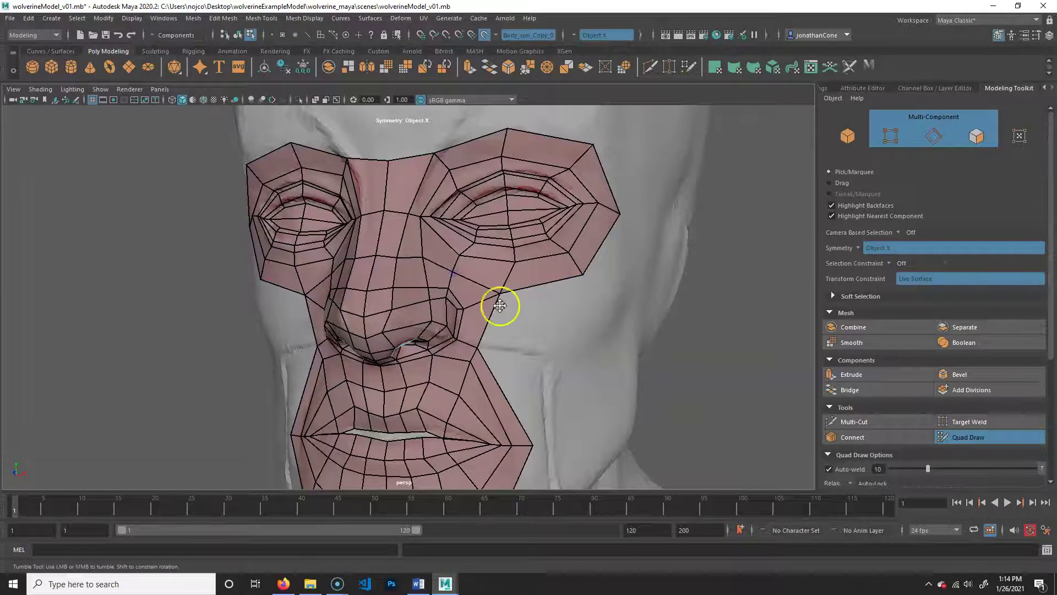
pyautogui.moveTo(500, 294); pyautogui.dragTo(493, 293)
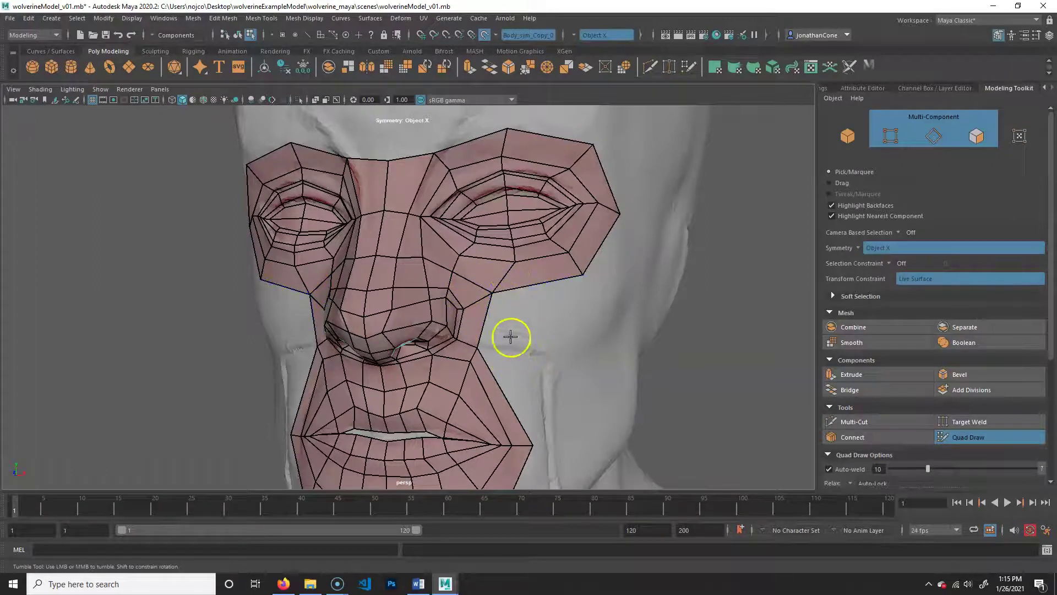
# Try laying out guide points and a face down the cheek and jaw beside the mouth, and undo them
pyautogui.moveTo(512, 345)
pyautogui.keyDown('alt'); pyautogui.mouseDown()
pyautogui.moveTo(491, 349)
pyautogui.moveTo(514, 359)
pyautogui.moveTo(519, 348)
pyautogui.mouseUp(); pyautogui.keyUp('alt')
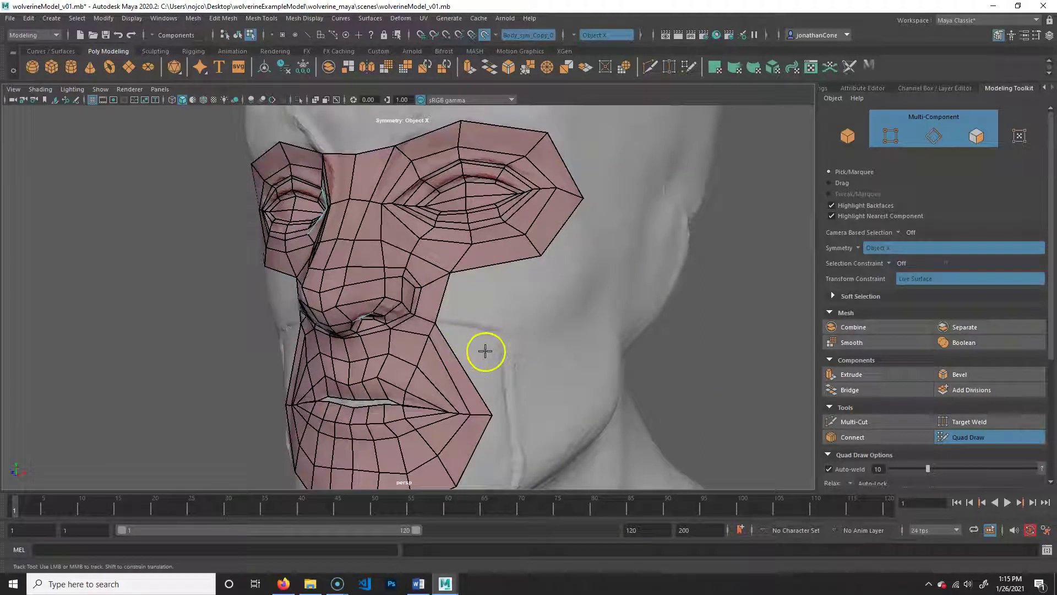
pyautogui.keyDown('alt'); pyautogui.moveTo(479, 324); pyautogui.dragTo(495, 306, button='middle'); pyautogui.keyUp('alt')
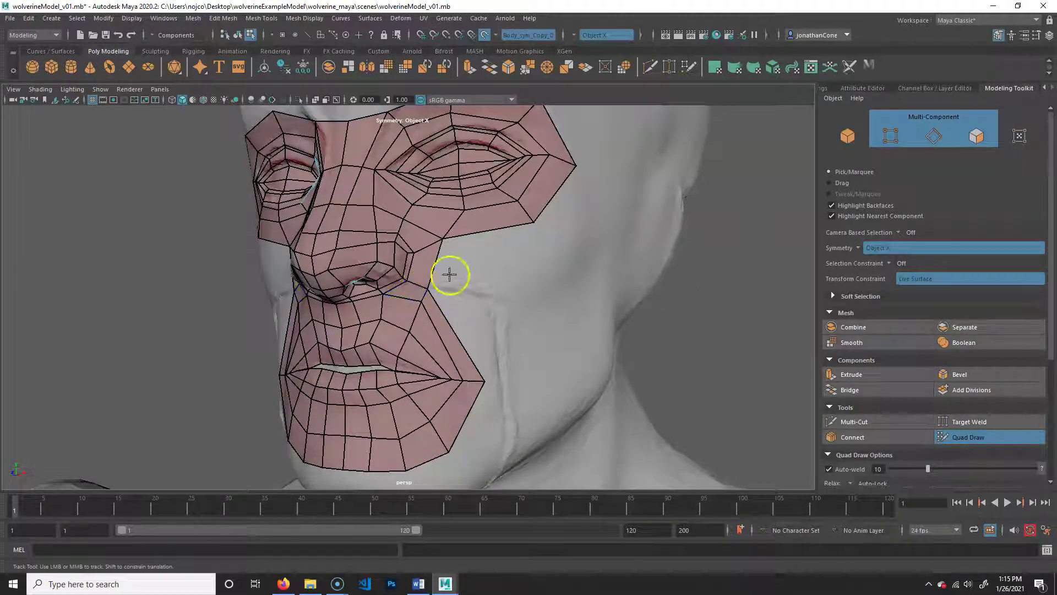
pyautogui.keyDown('shift'); pyautogui.click(448, 250); pyautogui.keyUp('shift')
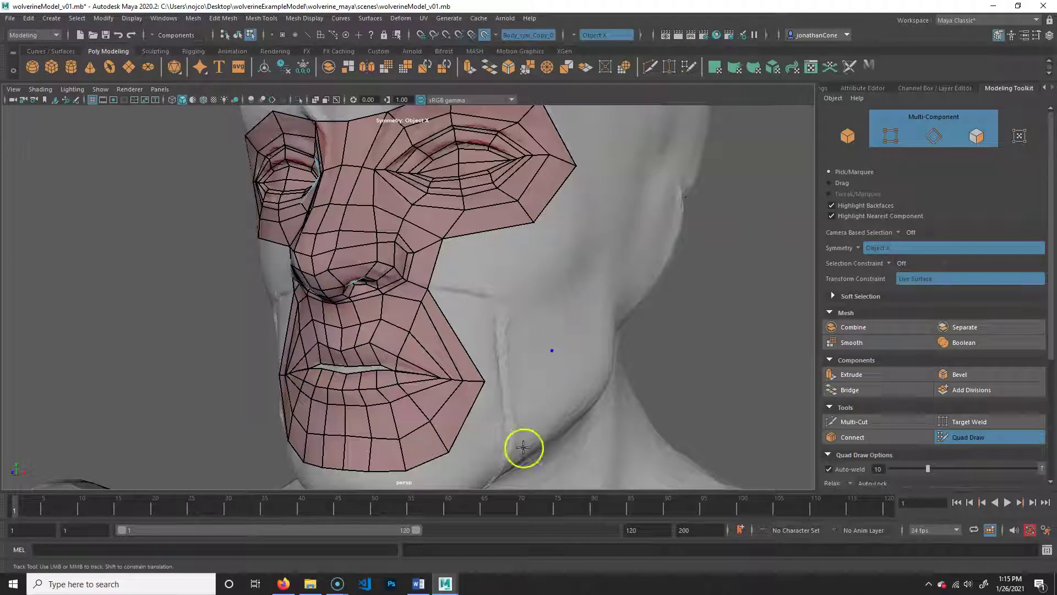
pyautogui.keyDown('shift'); pyautogui.click(484, 449); pyautogui.keyUp('shift')
pyautogui.hotkey('ctrl', 'z')
pyautogui.hotkey('ctrl', 'z')
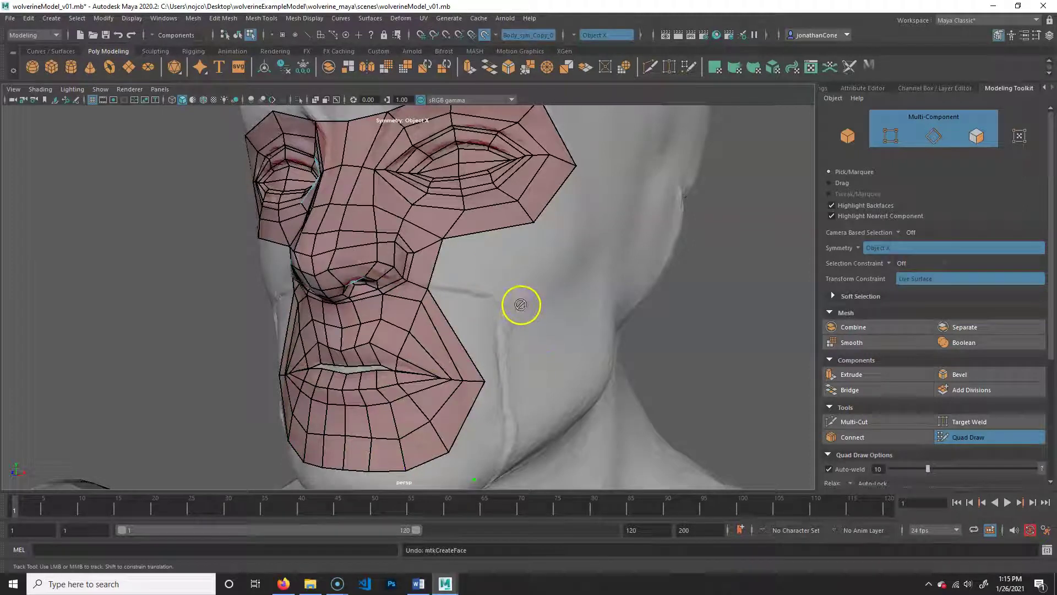
# Fill a large cheek quad below the eye loop beside the nose and nudge its lower outer vertex upward
pyautogui.click(551, 351)
pyautogui.click(488, 303)
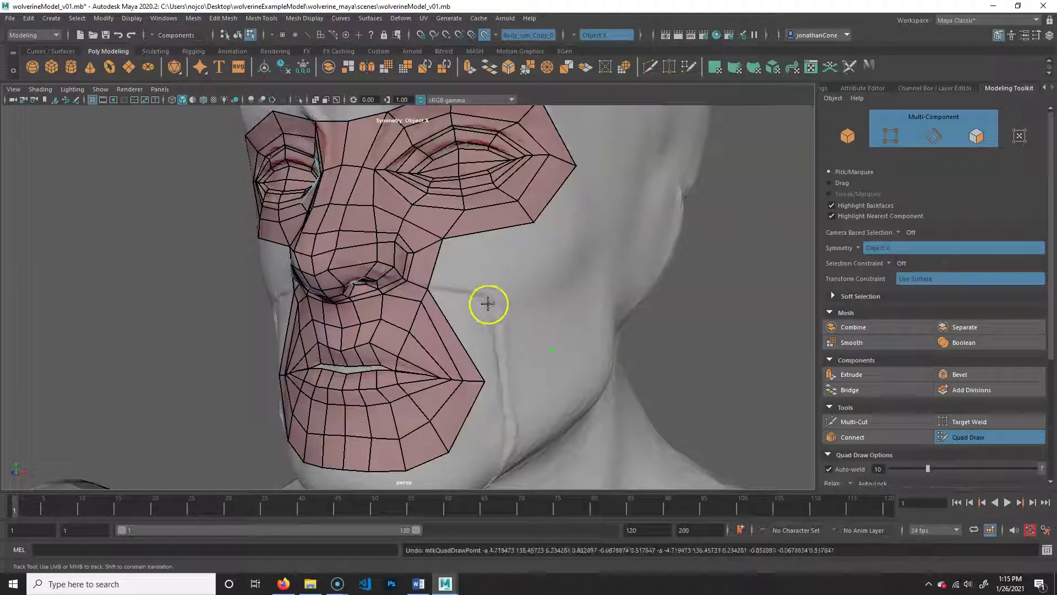
pyautogui.keyDown('shift'); pyautogui.click(477, 255); pyautogui.keyUp('shift')
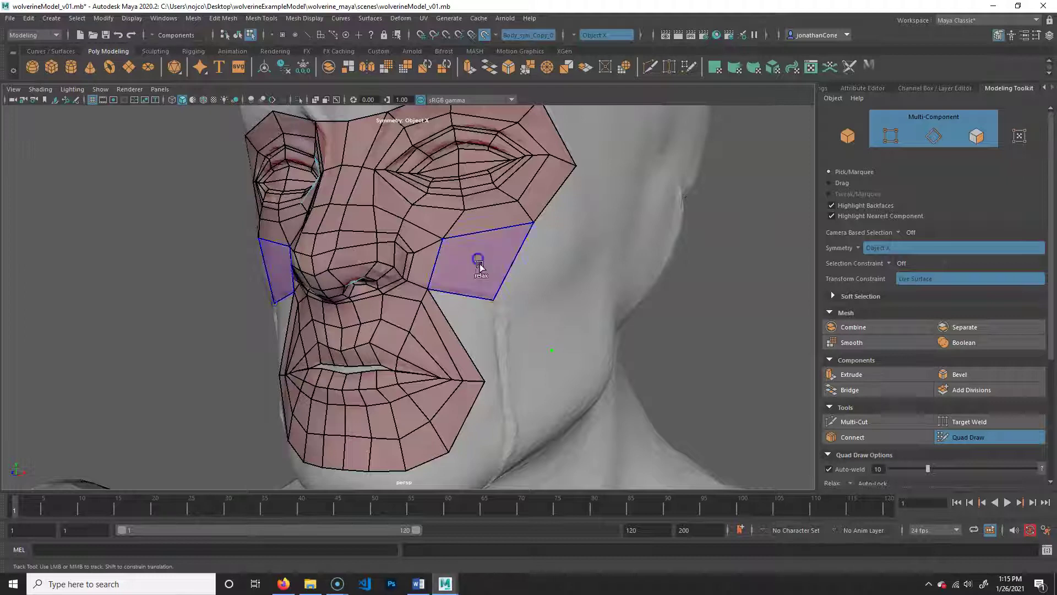
pyautogui.moveTo(494, 304); pyautogui.dragTo(497, 294)
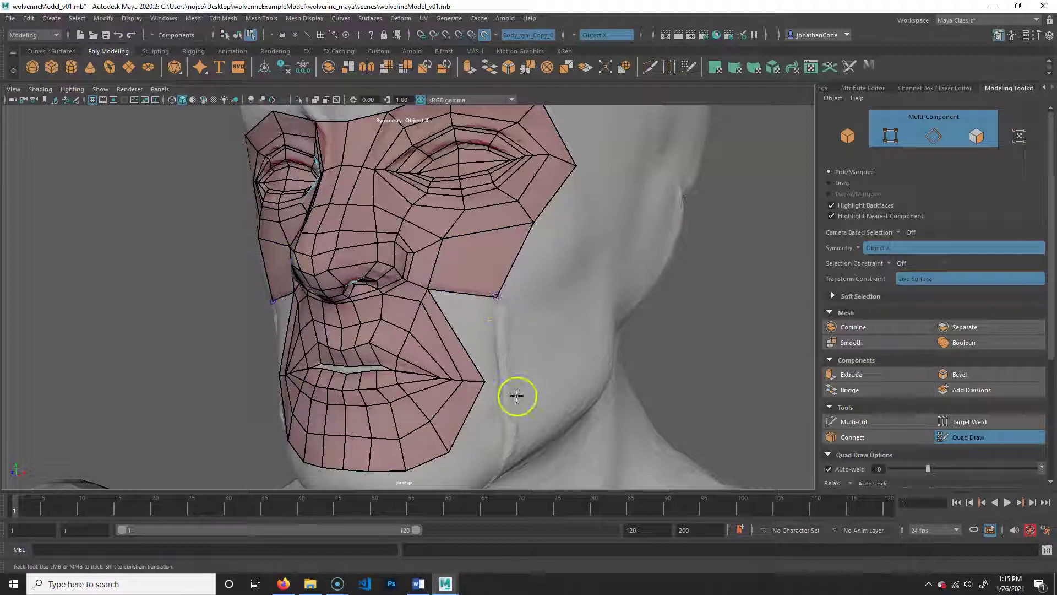
# Fill the cheek quad beside the mouth corner and, from guide points under the chin, the row of quads around chin and jaw
pyautogui.keyDown('alt'); pyautogui.moveTo(517, 396); pyautogui.dragTo(492, 322, button='middle'); pyautogui.keyUp('alt')
pyautogui.keyDown('shift'); pyautogui.click(459, 404); pyautogui.keyUp('shift')
pyautogui.click(456, 423)
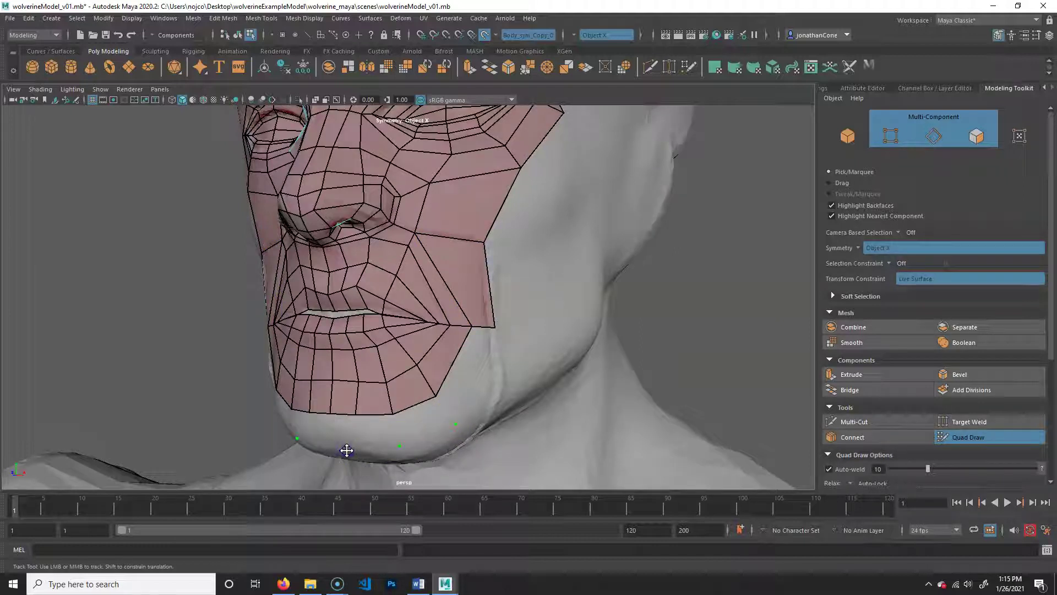
pyautogui.click(347, 450)
pyautogui.keyDown('shift'); pyautogui.click(349, 436); pyautogui.keyUp('shift')
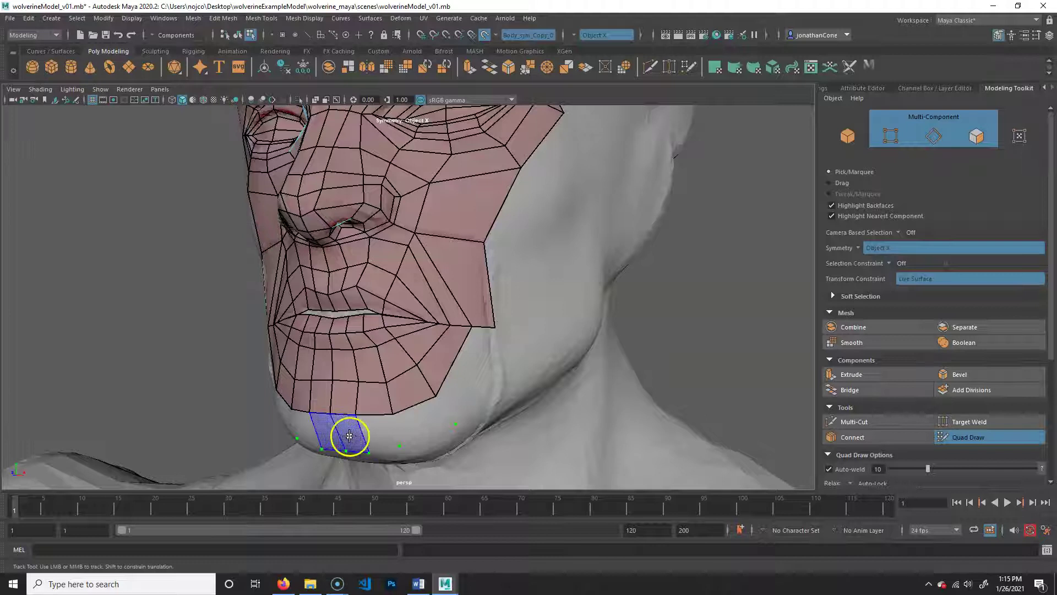
pyautogui.keyDown('shift'); pyautogui.click(379, 437); pyautogui.keyUp('shift')
pyautogui.keyDown('shift'); pyautogui.click(422, 433); pyautogui.keyUp('shift')
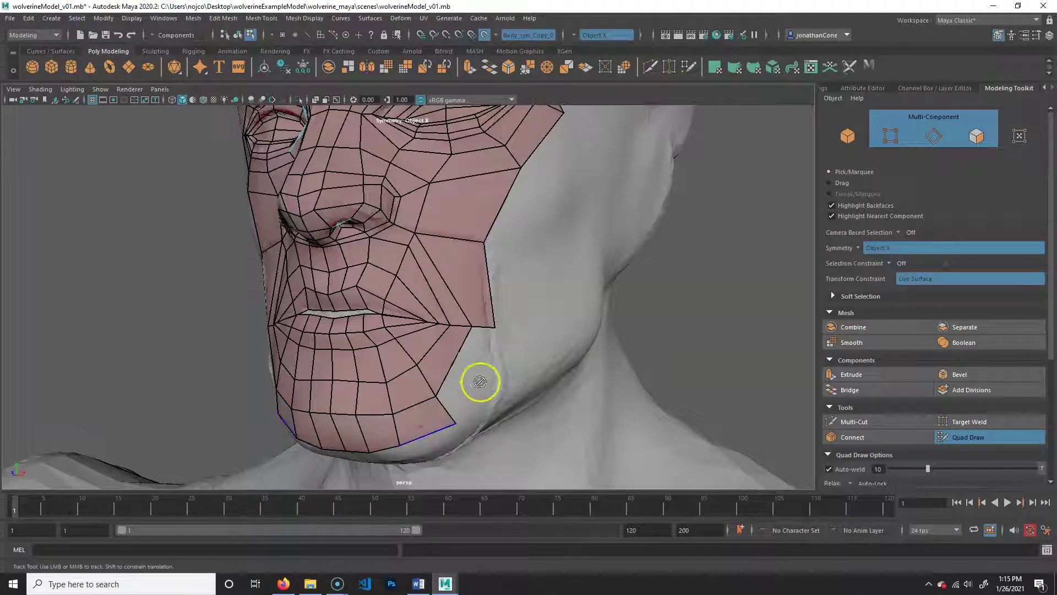
pyautogui.keyDown('shift'); pyautogui.click(468, 379); pyautogui.keyUp('shift')
# Pull the chin patch's lower border vertices, including the centre one, under the chin and relax the quads between mouth and jaw
pyautogui.keyDown('alt'); pyautogui.moveTo(495, 338); pyautogui.dragTo(448, 325); pyautogui.keyUp('alt')
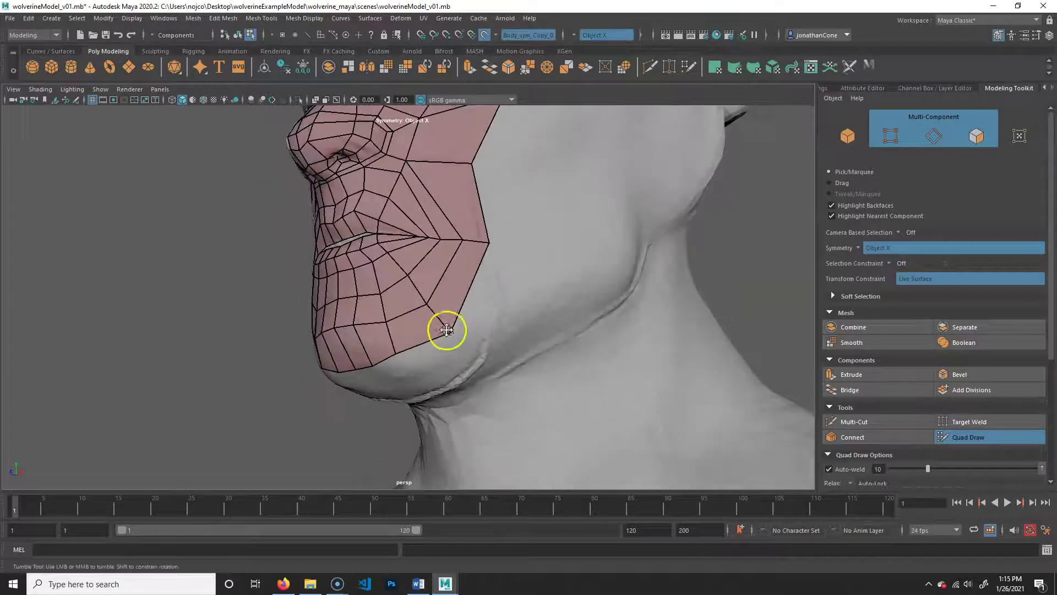
pyautogui.moveTo(394, 351)
pyautogui.mouseDown()
pyautogui.moveTo(436, 389)
pyautogui.moveTo(445, 382)
pyautogui.moveTo(455, 255)
pyautogui.moveTo(478, 317)
pyautogui.mouseUp()
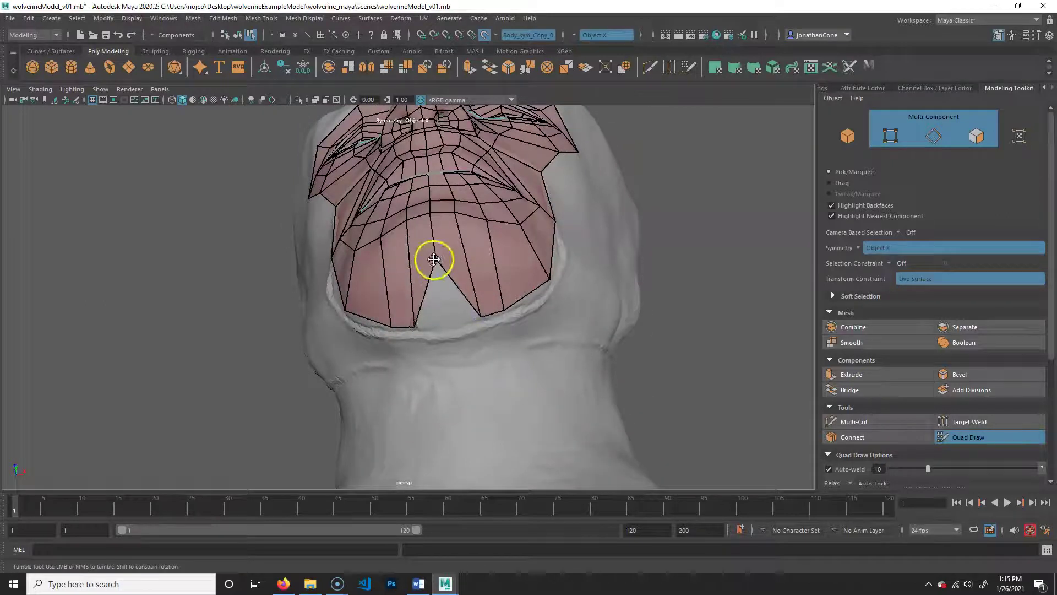
pyautogui.moveTo(434, 259); pyautogui.dragTo(444, 322)
pyautogui.keyDown('alt'); pyautogui.moveTo(544, 275); pyautogui.dragTo(417, 339); pyautogui.keyUp('alt')
pyautogui.moveTo(450, 225)
pyautogui.keyDown('alt'); pyautogui.mouseDown()
pyautogui.moveTo(491, 304)
pyautogui.moveTo(470, 338)
pyautogui.moveTo(488, 356)
pyautogui.moveTo(487, 345)
pyautogui.moveTo(386, 348)
pyautogui.moveTo(444, 348)
pyautogui.mouseUp(); pyautogui.keyUp('alt')
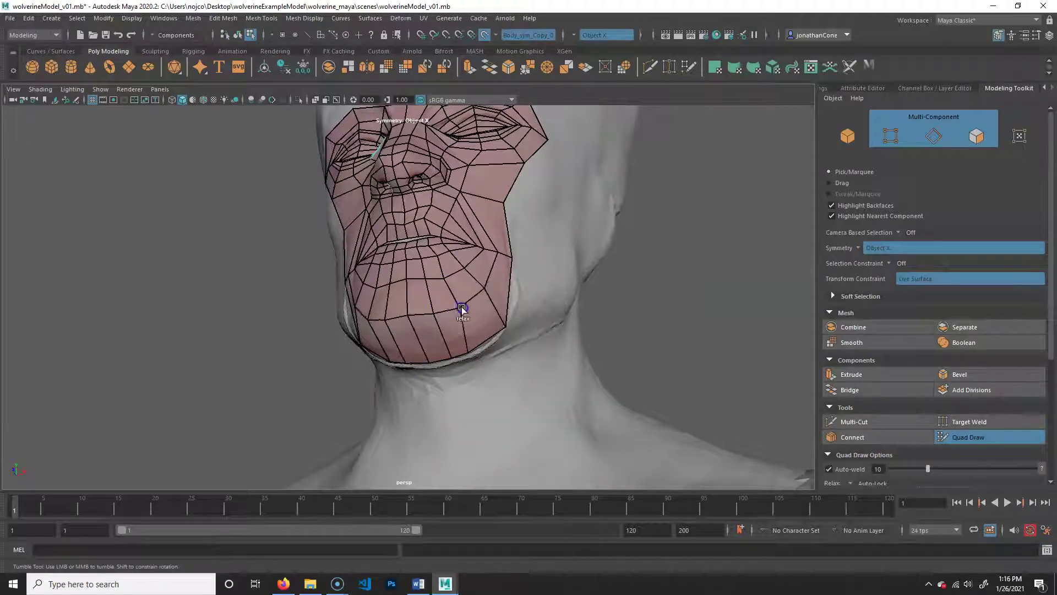
pyautogui.moveTo(522, 336)
pyautogui.keyDown('alt'); pyautogui.mouseDown()
pyautogui.moveTo(448, 354)
pyautogui.moveTo(465, 352)
pyautogui.moveTo(441, 349)
pyautogui.moveTo(508, 345)
pyautogui.moveTo(389, 314)
pyautogui.mouseUp(); pyautogui.keyUp('alt')
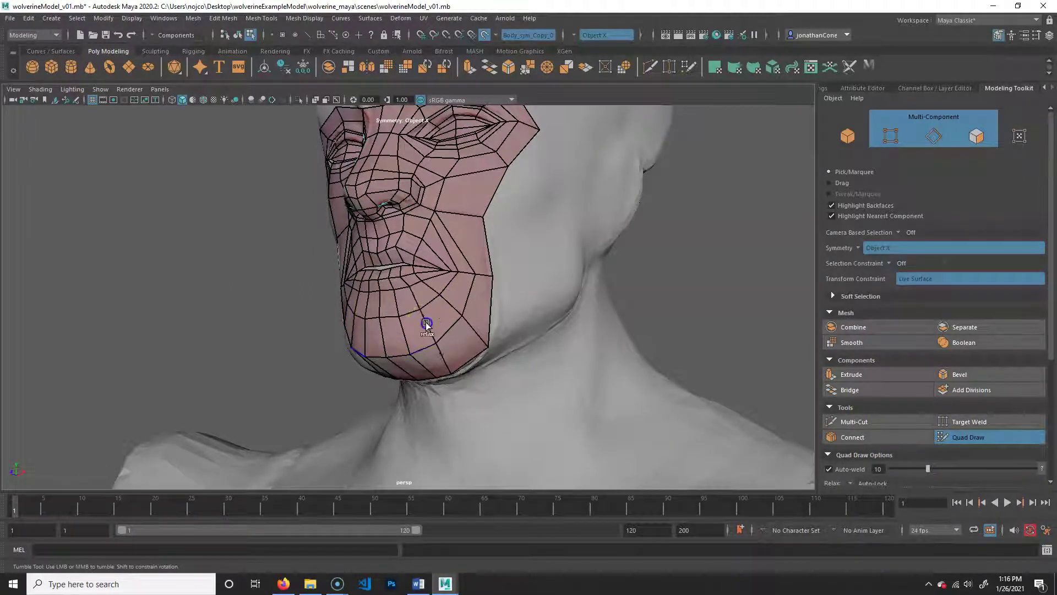
pyautogui.moveTo(604, 319)
pyautogui.keyDown('alt'); pyautogui.mouseDown()
pyautogui.moveTo(503, 349)
pyautogui.moveTo(385, 349)
pyautogui.moveTo(454, 358)
pyautogui.mouseUp(); pyautogui.keyUp('alt')
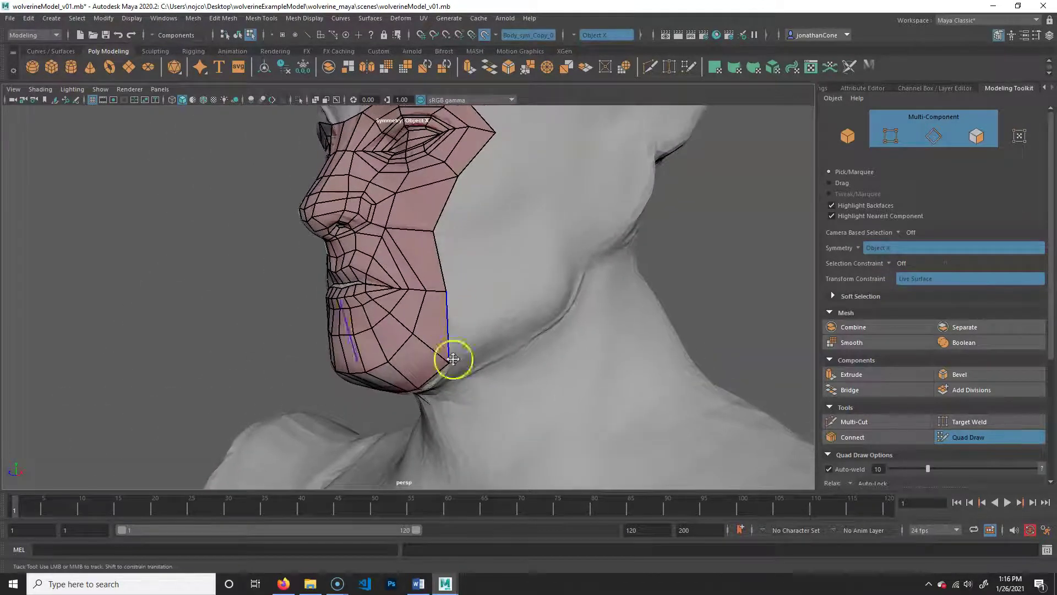
# Examine the edge flow around the eyes, nose, mouth and chin from the front, side and three-quarter views
pyautogui.keyDown('alt'); pyautogui.moveTo(441, 363); pyautogui.dragTo(375, 300, button='right'); pyautogui.keyUp('alt')
pyautogui.keyDown('alt'); pyautogui.moveTo(375, 300); pyautogui.dragTo(423, 328, button='middle'); pyautogui.keyUp('alt')
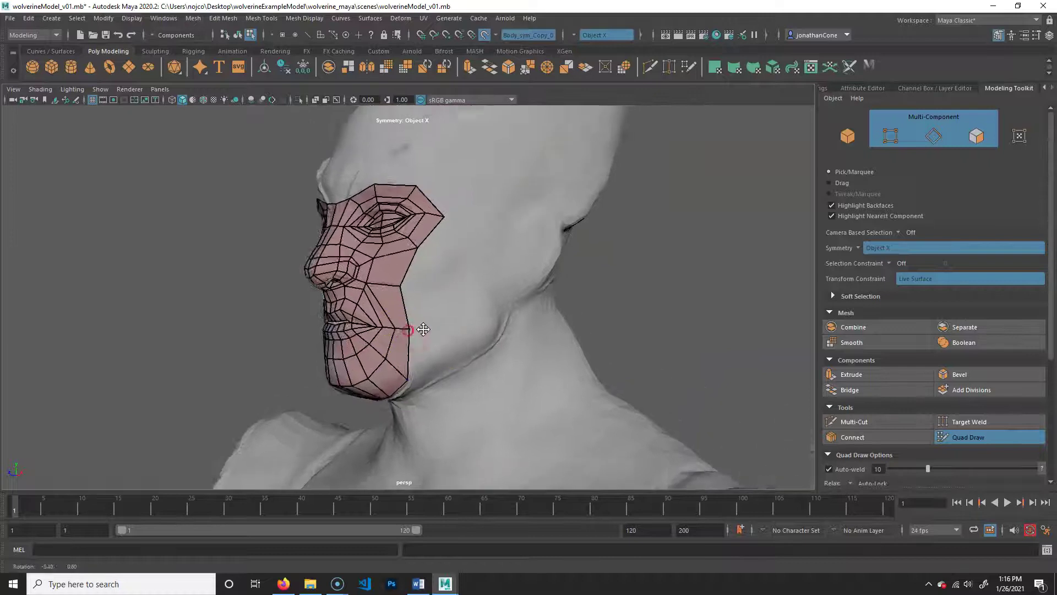
pyautogui.keyDown('alt'); pyautogui.moveTo(423, 328); pyautogui.dragTo(498, 323); pyautogui.keyUp('alt')
pyautogui.keyDown('alt'); pyautogui.moveTo(497, 323); pyautogui.dragTo(484, 365, button='right'); pyautogui.keyUp('alt')
pyautogui.keyDown('alt'); pyautogui.moveTo(484, 365); pyautogui.dragTo(524, 343); pyautogui.keyUp('alt')
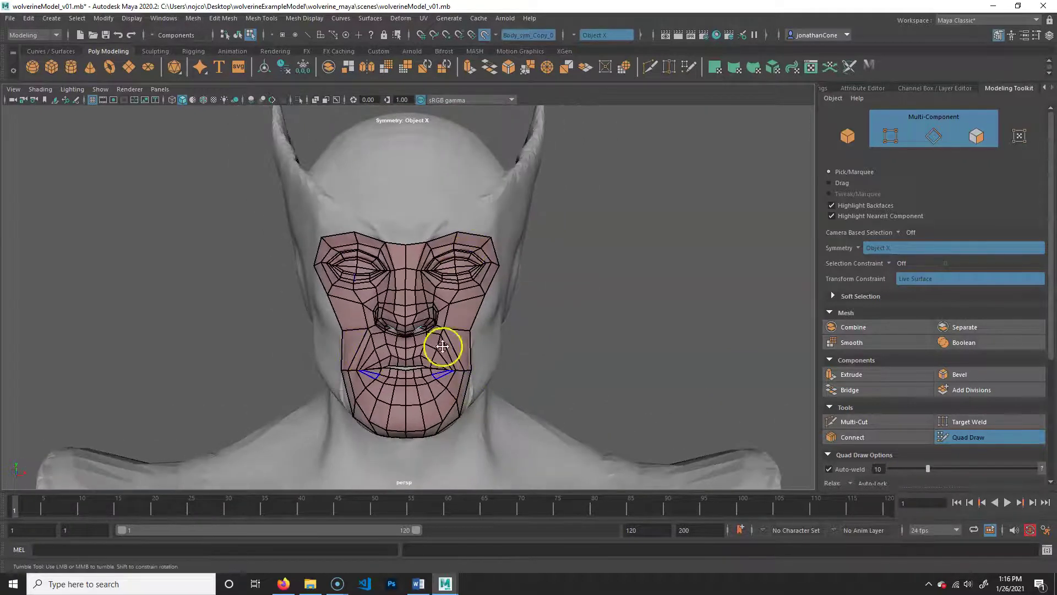
pyautogui.keyDown('alt'); pyautogui.moveTo(463, 399); pyautogui.dragTo(462, 387); pyautogui.keyUp('alt')
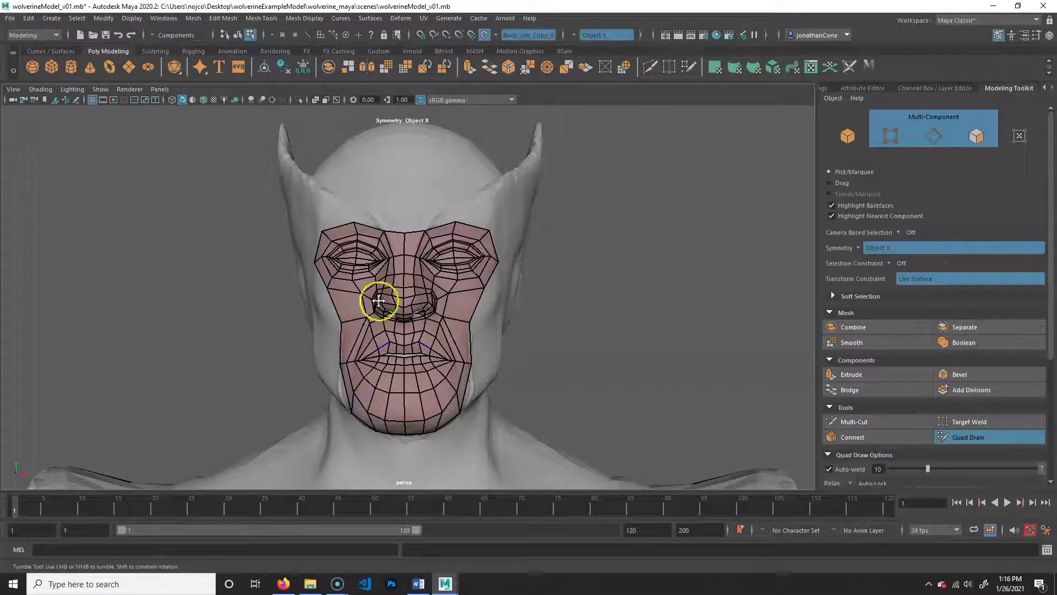
pyautogui.keyDown('alt'); pyautogui.moveTo(375, 349); pyautogui.dragTo(388, 380, button='right'); pyautogui.keyUp('alt')
pyautogui.keyDown('alt'); pyautogui.moveTo(388, 380); pyautogui.dragTo(377, 356, button='middle'); pyautogui.keyUp('alt')
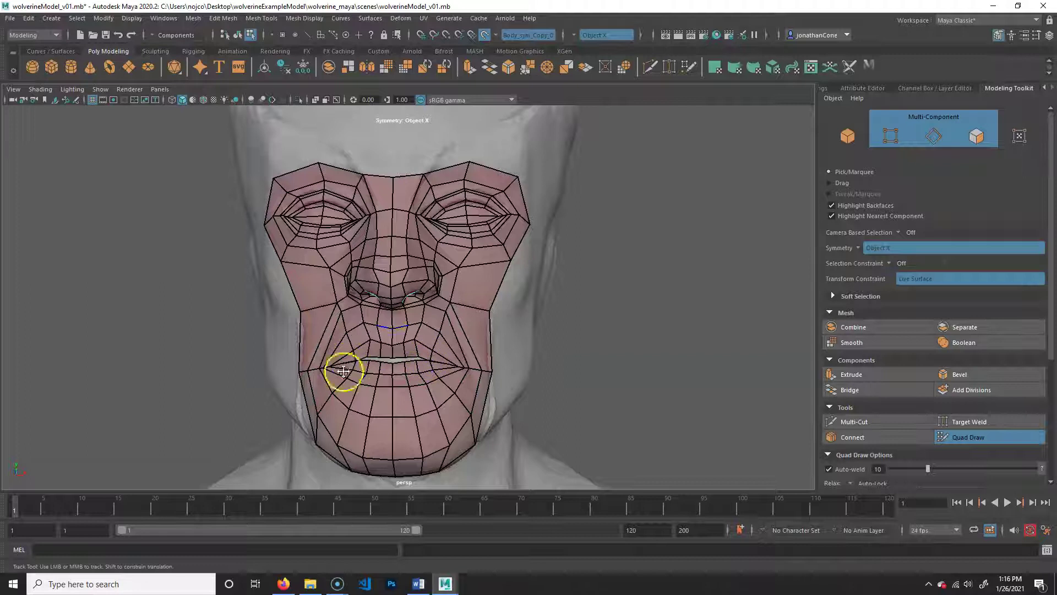
pyautogui.keyDown('alt'); pyautogui.moveTo(391, 395); pyautogui.dragTo(380, 259); pyautogui.keyUp('alt')
pyautogui.keyDown('alt'); pyautogui.moveTo(343, 328); pyautogui.dragTo(378, 333); pyautogui.keyUp('alt')
pyautogui.scroll(3, 360, 303)
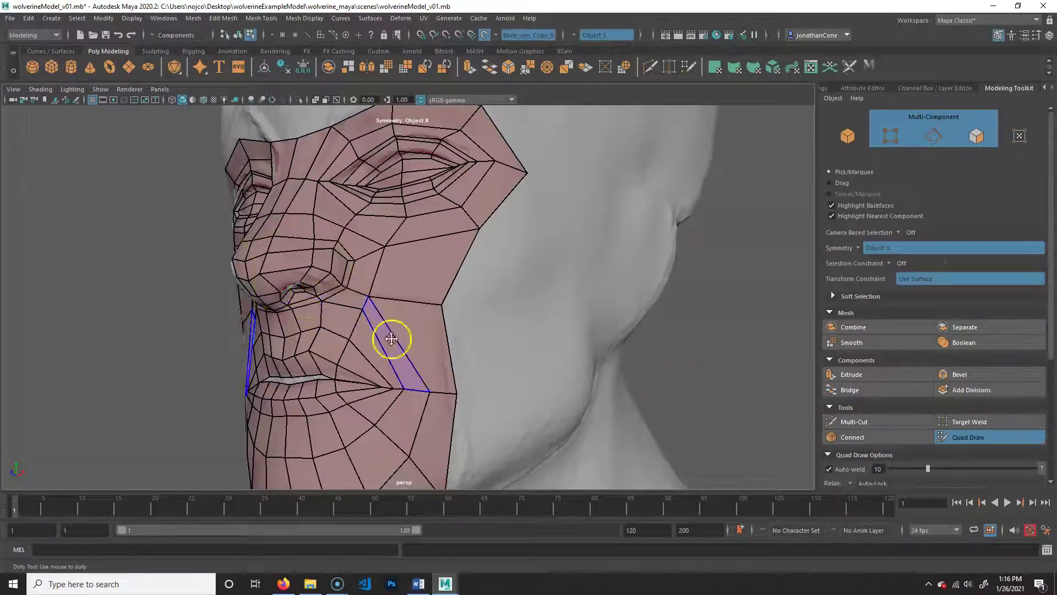
pyautogui.moveTo(413, 373)
pyautogui.keyDown('alt'); pyautogui.mouseDown()
pyautogui.moveTo(506, 376)
pyautogui.moveTo(333, 376)
pyautogui.moveTo(330, 367)
pyautogui.moveTo(349, 366)
pyautogui.mouseUp(); pyautogui.keyUp('alt')
pyautogui.keyDown('alt'); pyautogui.moveTo(349, 365); pyautogui.dragTo(413, 370, button='right'); pyautogui.keyUp('alt')
pyautogui.keyDown('alt'); pyautogui.moveTo(413, 370); pyautogui.dragTo(402, 406, button='middle'); pyautogui.keyUp('alt')
pyautogui.keyDown('alt'); pyautogui.moveTo(346, 381); pyautogui.dragTo(433, 358, button='right'); pyautogui.keyUp('alt')
# Try filling a row of forehead quads above the brows from guide points between the temples and the centre line
pyautogui.keyDown('alt'); pyautogui.moveTo(432, 358); pyautogui.dragTo(415, 297); pyautogui.keyUp('alt')
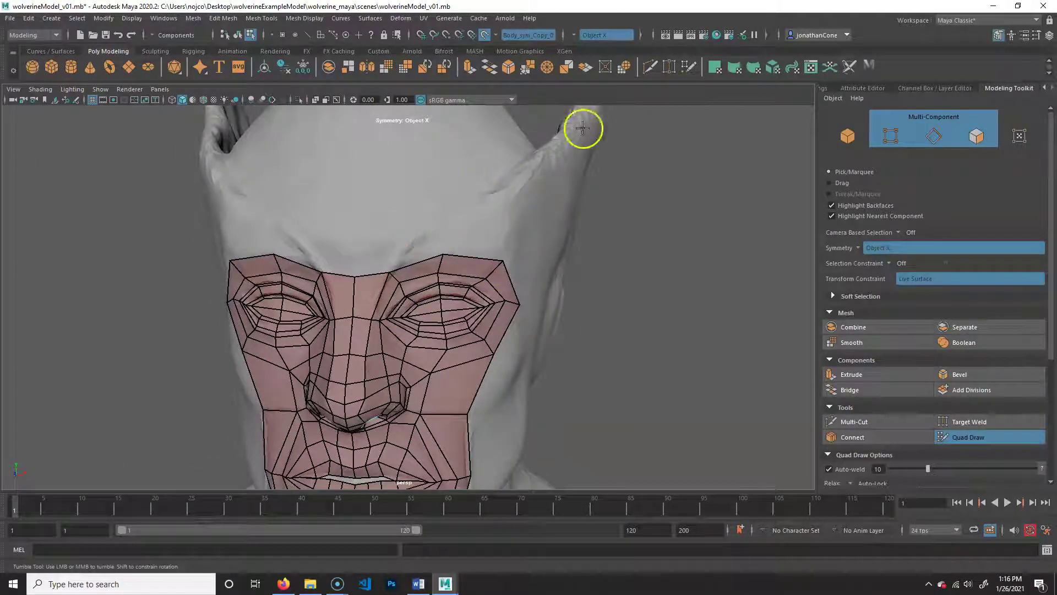
pyautogui.click(508, 211)
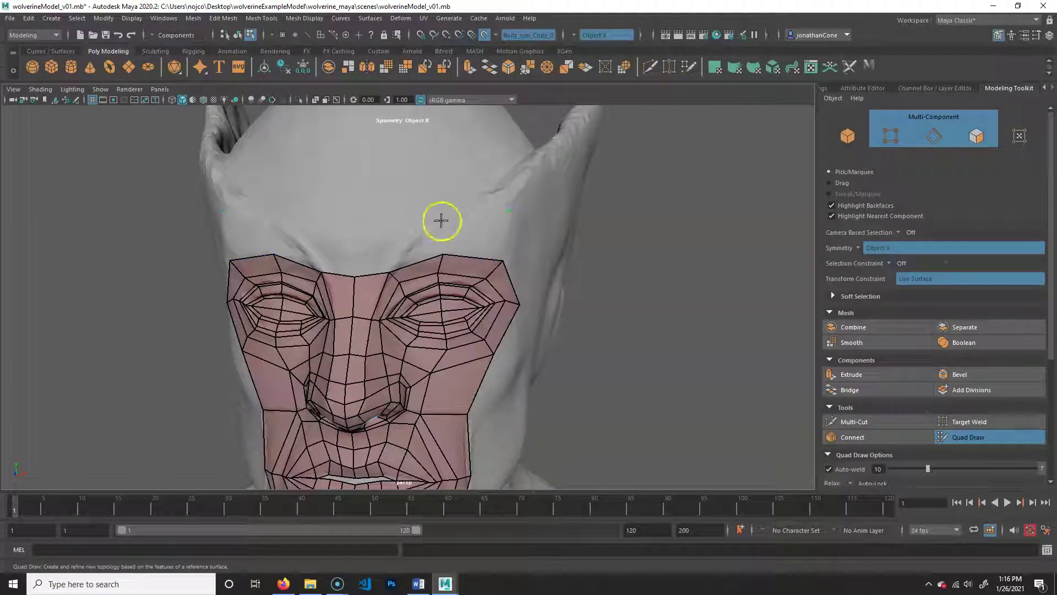
pyautogui.click(357, 222)
pyautogui.keyDown('shift'); pyautogui.click(373, 248); pyautogui.keyUp('shift')
pyautogui.keyDown('shift'); pyautogui.click(418, 238); pyautogui.keyUp('shift')
pyautogui.keyDown('shift'); pyautogui.click(484, 232); pyautogui.keyUp('shift')
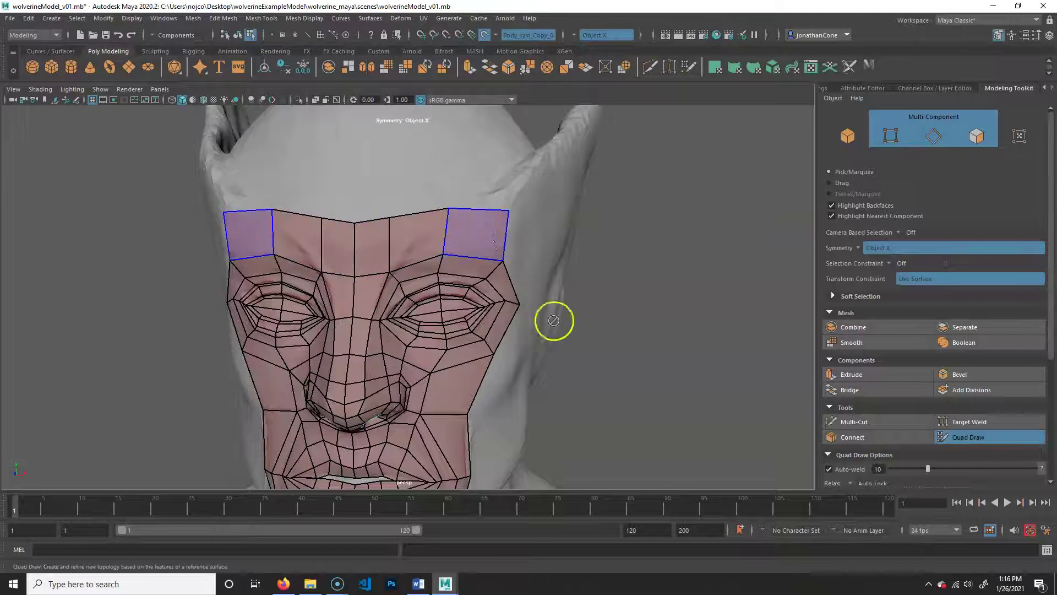
# Try extending the mask with quads down the temples, outer cheeks and jaw sides, and check it from front and side
pyautogui.keyDown('alt'); pyautogui.moveTo(612, 333); pyautogui.dragTo(498, 330, button='right'); pyautogui.keyUp('alt')
pyautogui.keyDown('alt'); pyautogui.moveTo(498, 330); pyautogui.dragTo(534, 275, button='middle'); pyautogui.keyUp('alt')
pyautogui.keyDown('alt'); pyautogui.moveTo(534, 275); pyautogui.dragTo(472, 272); pyautogui.keyUp('alt')
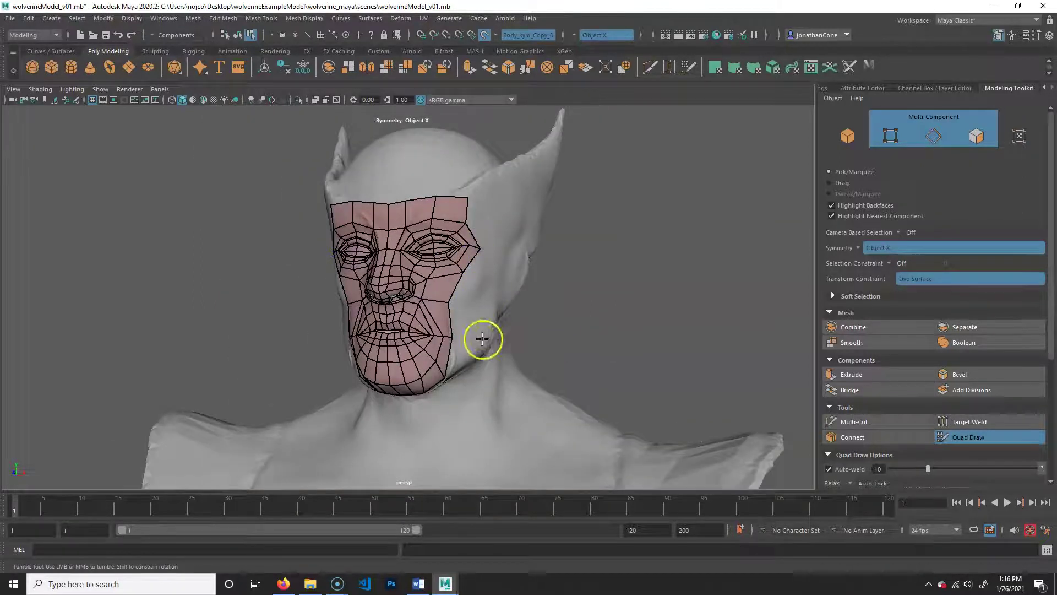
pyautogui.keyDown('alt'); pyautogui.moveTo(424, 333); pyautogui.dragTo(495, 324, button='right'); pyautogui.keyUp('alt')
pyautogui.keyDown('alt'); pyautogui.moveTo(496, 323); pyautogui.dragTo(488, 328, button='middle'); pyautogui.keyUp('alt')
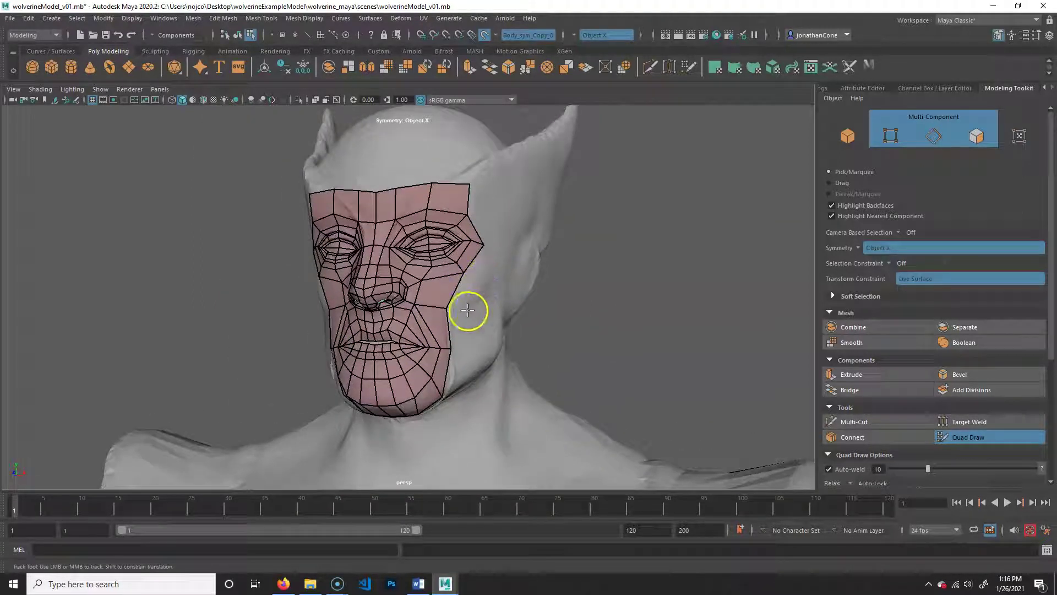
pyautogui.click(486, 283)
pyautogui.keyDown('shift'); pyautogui.click(479, 284); pyautogui.keyUp('shift')
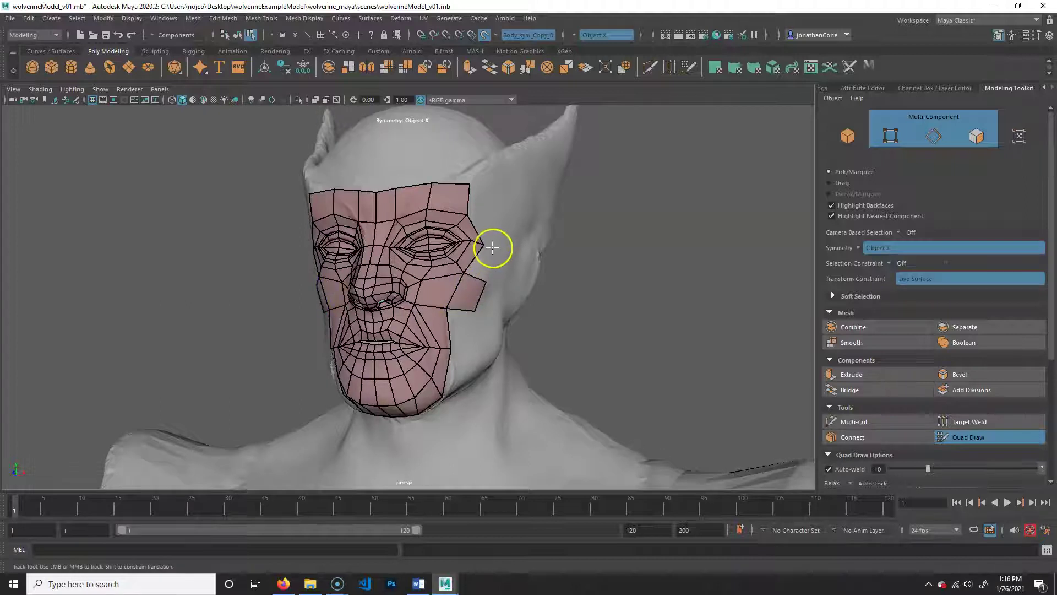
pyautogui.keyDown('shift'); pyautogui.click(484, 201); pyautogui.keyUp('shift')
pyautogui.keyDown('shift'); pyautogui.click(488, 232); pyautogui.keyUp('shift')
pyautogui.keyDown('shift'); pyautogui.click(479, 268); pyautogui.keyUp('shift')
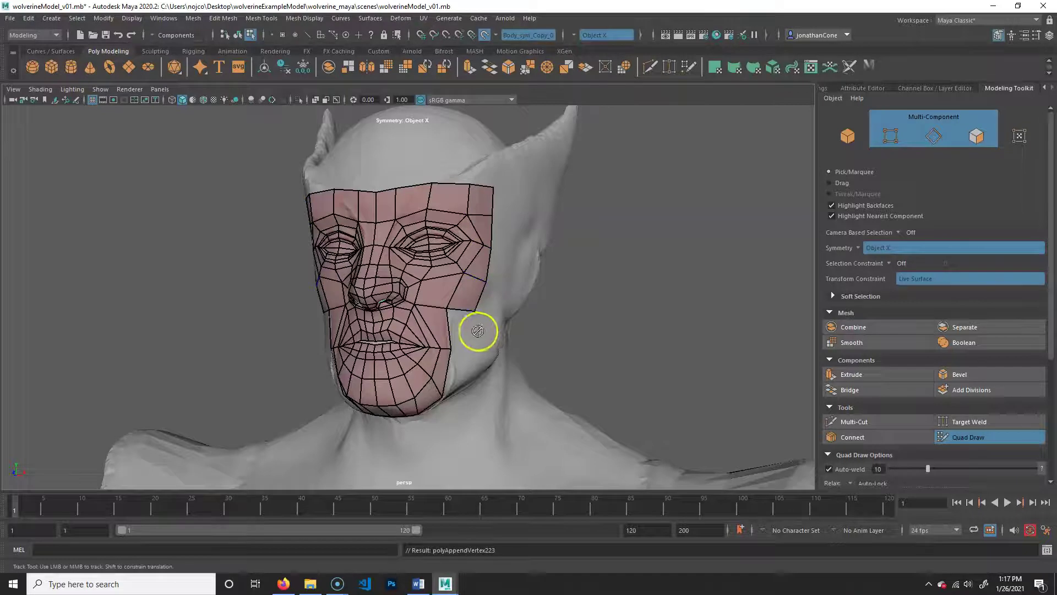
pyautogui.moveTo(472, 385)
pyautogui.keyDown('alt'); pyautogui.mouseDown()
pyautogui.moveTo(436, 380)
pyautogui.moveTo(441, 367)
pyautogui.moveTo(499, 366)
pyautogui.moveTo(477, 359)
pyautogui.moveTo(413, 293)
pyautogui.mouseUp(); pyautogui.keyUp('alt')
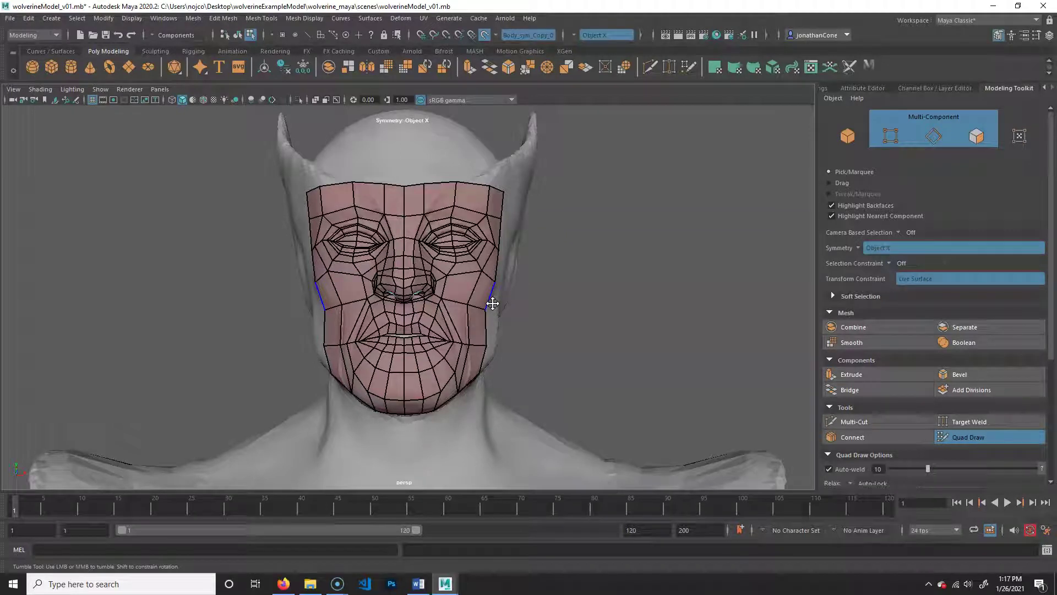
pyautogui.keyDown('alt'); pyautogui.moveTo(481, 338); pyautogui.dragTo(406, 265); pyautogui.keyUp('alt')
pyautogui.keyDown('alt'); pyautogui.moveTo(349, 284); pyautogui.dragTo(404, 285); pyautogui.keyUp('alt')
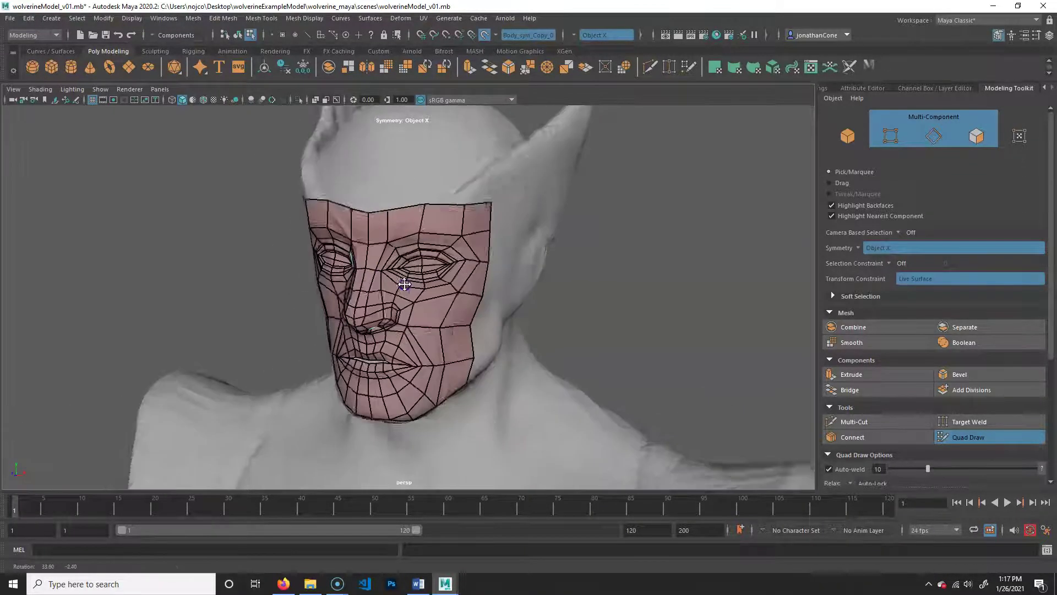
pyautogui.keyDown('alt'); pyautogui.moveTo(371, 331); pyautogui.dragTo(410, 320); pyautogui.keyUp('alt')
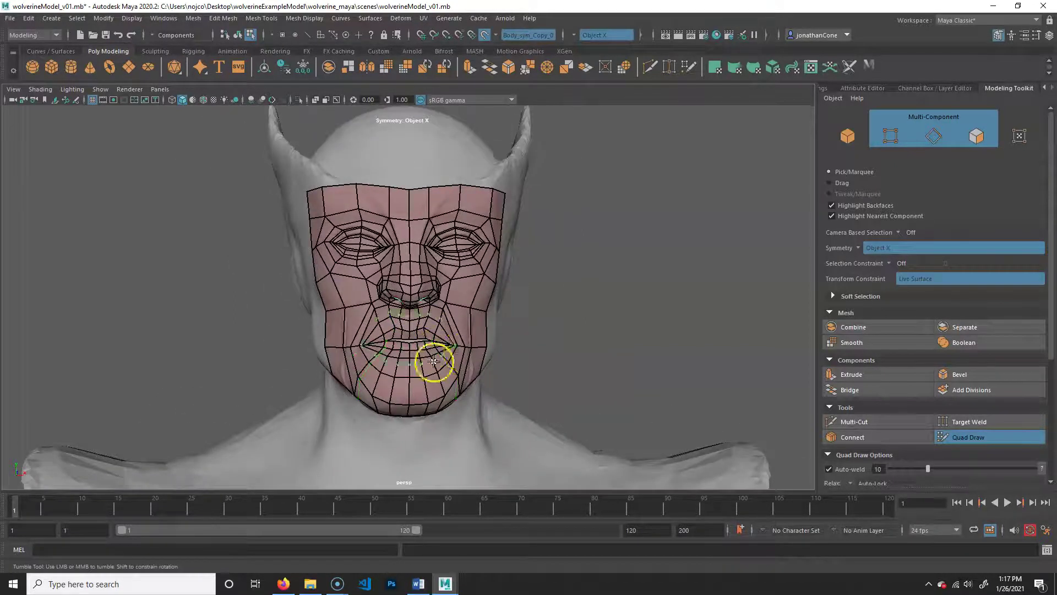
# Undo the jaw, cheek, temple and forehead quads, and delete the remaining forehead faces and guide points
pyautogui.hotkey('ctrl', 'z')
pyautogui.hotkey('ctrl', 'z')
pyautogui.hotkey('ctrl', 'z')
pyautogui.hotkey('ctrl', 'z')
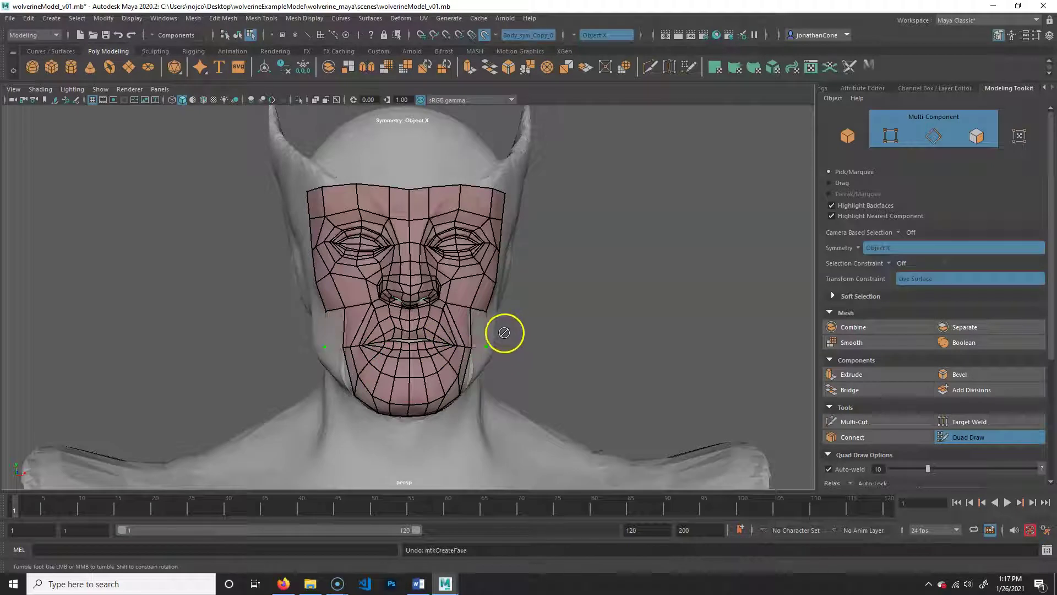
pyautogui.hotkey('ctrl', 'z')
pyautogui.hotkey('ctrl', 'z')
pyautogui.hotkey('ctrl', 'z')
pyautogui.hotkey('ctrl', 'z')
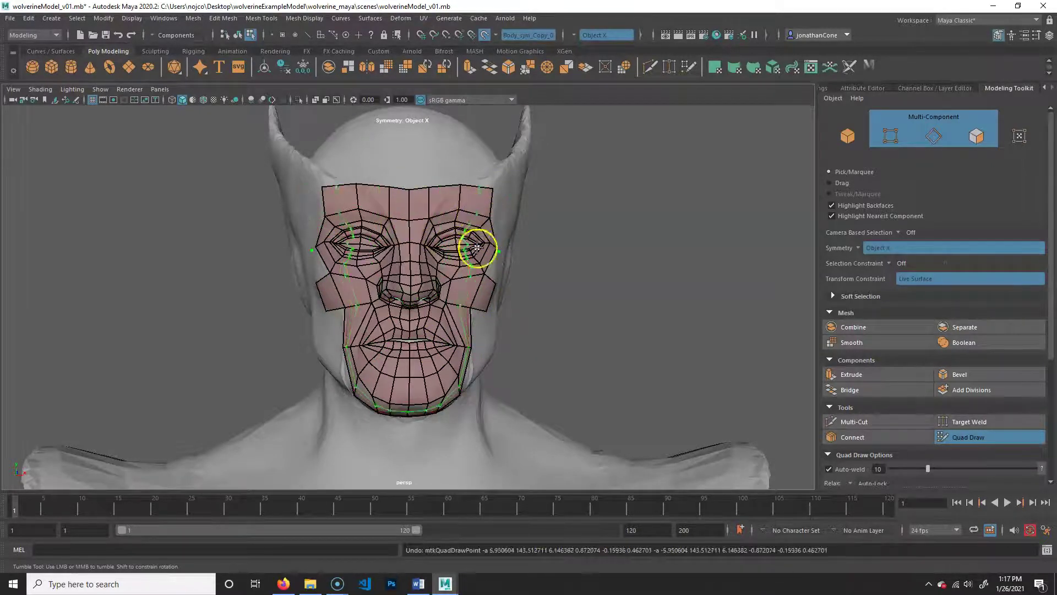
pyautogui.hotkey('ctrl', 'z')
pyautogui.hotkey('ctrl', 'z')
pyautogui.hotkey('ctrl', 'z')
pyautogui.hotkey('ctrl', 'z')
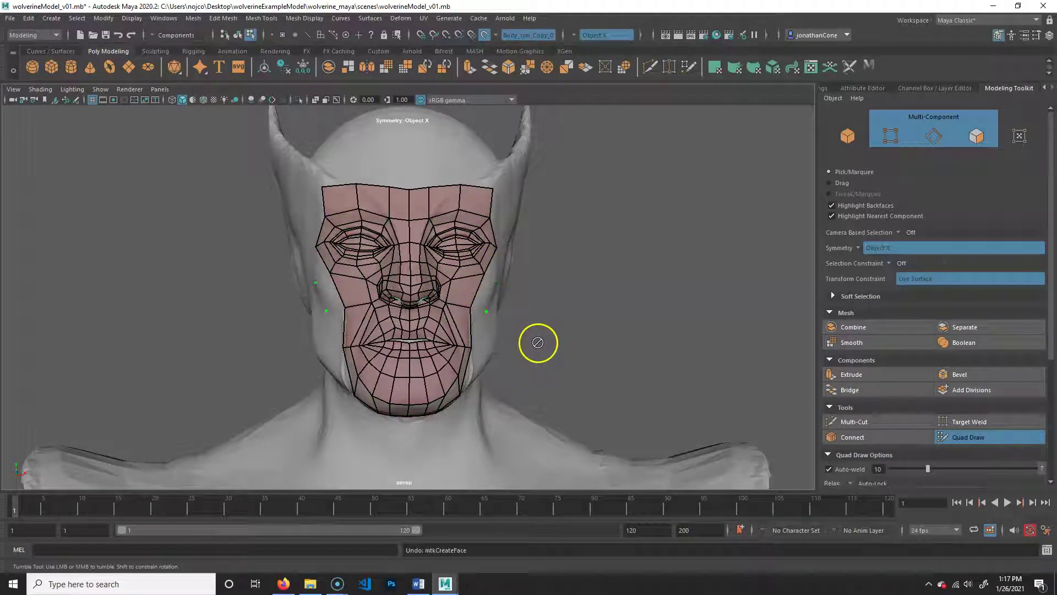
pyautogui.hotkey('ctrl', 'z')
pyautogui.hotkey('ctrl', 'z')
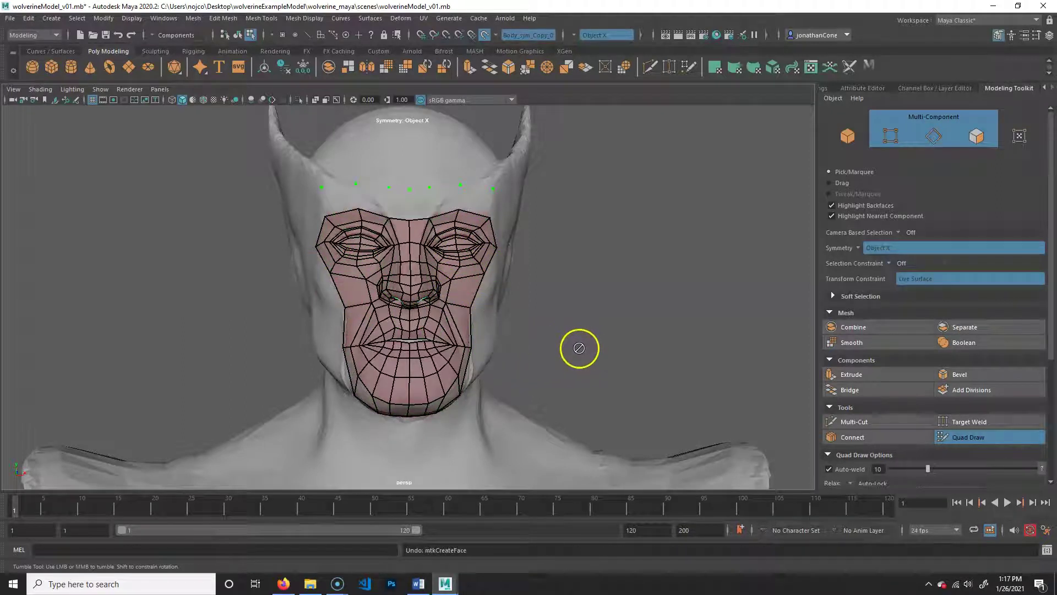
pyautogui.hotkey('shift', 'z')
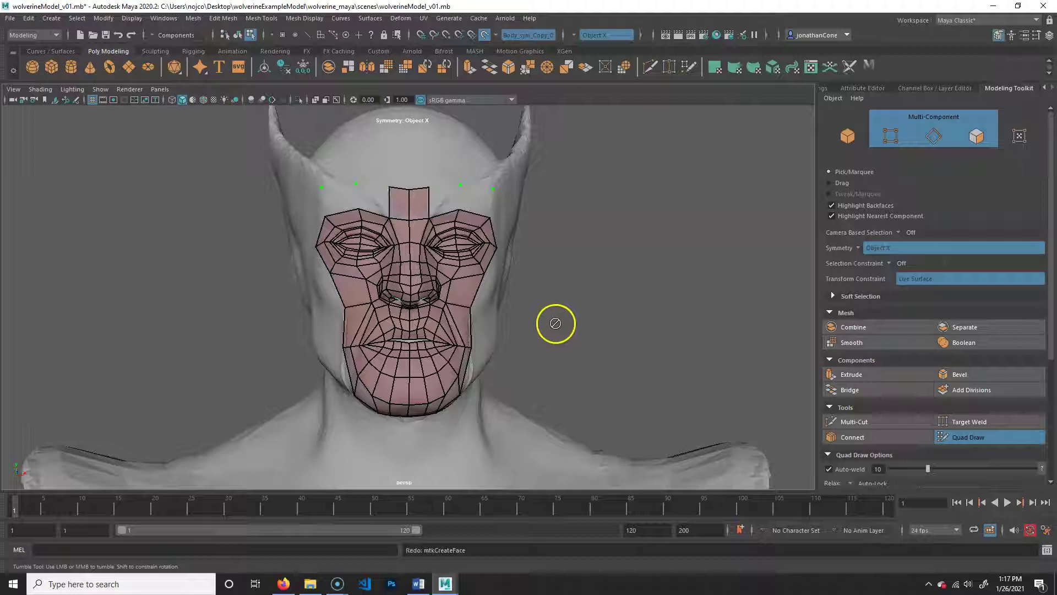
pyautogui.keyDown('ctrl'); pyautogui.keyDown('shift'); pyautogui.click(421, 209); pyautogui.keyUp('shift'); pyautogui.keyUp('ctrl')
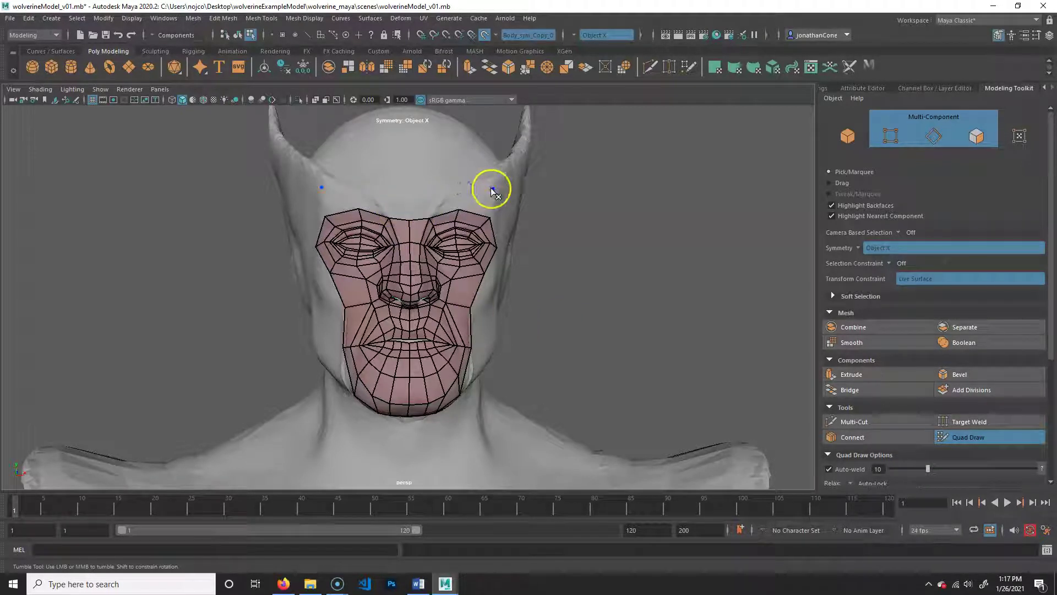
# Place guide points on the lower forehead above the nose bridge and fill the two mirrored quads between the brows
pyautogui.moveTo(532, 330)
pyautogui.keyDown('alt'); pyautogui.mouseDown()
pyautogui.moveTo(536, 342)
pyautogui.moveTo(496, 330)
pyautogui.moveTo(512, 332)
pyautogui.mouseUp(); pyautogui.keyUp('alt')
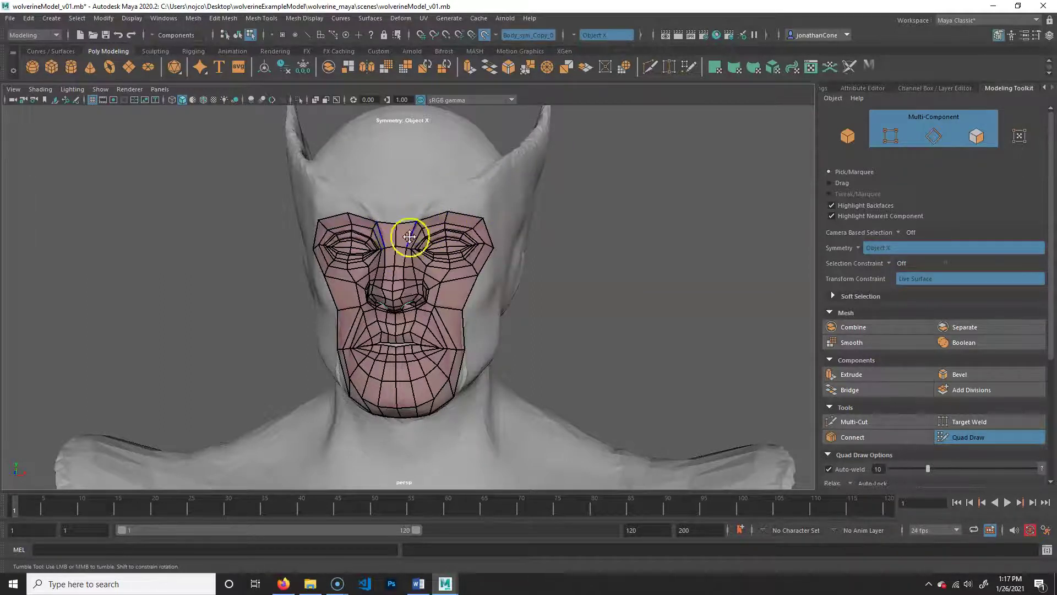
pyautogui.keyDown('alt'); pyautogui.moveTo(424, 361); pyautogui.dragTo(456, 333, button='right'); pyautogui.keyUp('alt')
pyautogui.moveTo(456, 333)
pyautogui.keyDown('alt'); pyautogui.mouseDown()
pyautogui.moveTo(489, 330)
pyautogui.moveTo(469, 322)
pyautogui.mouseUp(); pyautogui.keyUp('alt')
pyautogui.click(457, 266)
pyautogui.moveTo(456, 265)
pyautogui.keyDown('alt'); pyautogui.mouseDown()
pyautogui.moveTo(460, 276)
pyautogui.moveTo(467, 269)
pyautogui.mouseUp(); pyautogui.keyUp('alt')
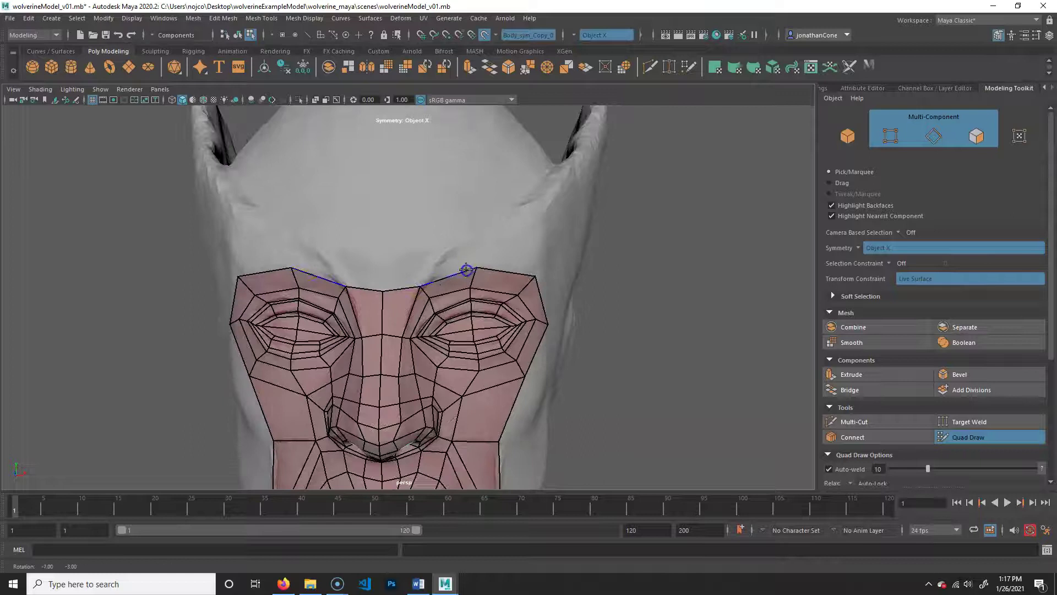
pyautogui.click(383, 251)
pyautogui.click(427, 252)
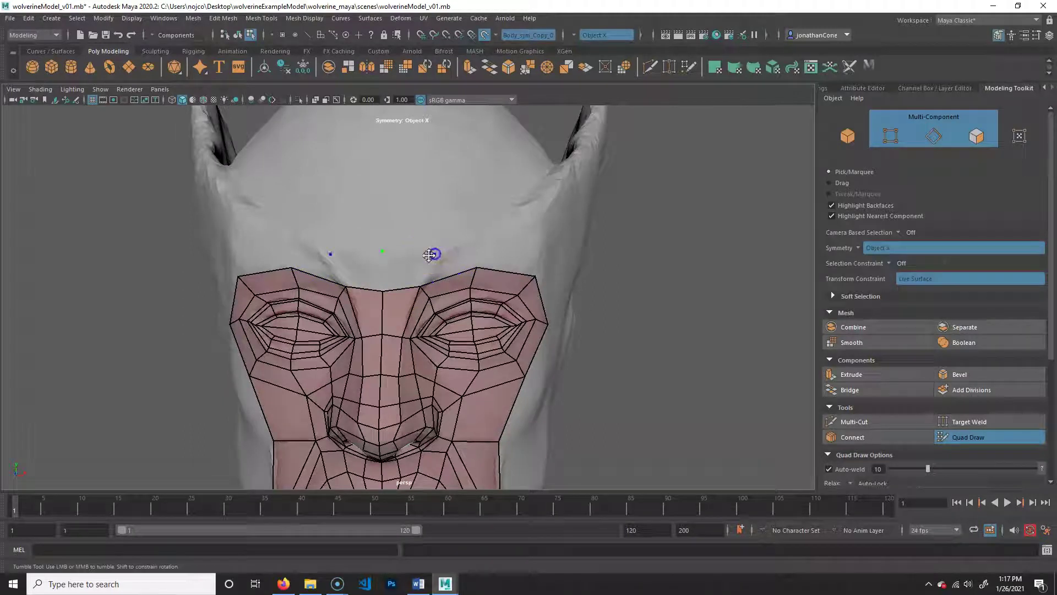
pyautogui.keyDown('shift'); pyautogui.click(439, 257); pyautogui.keyUp('shift')
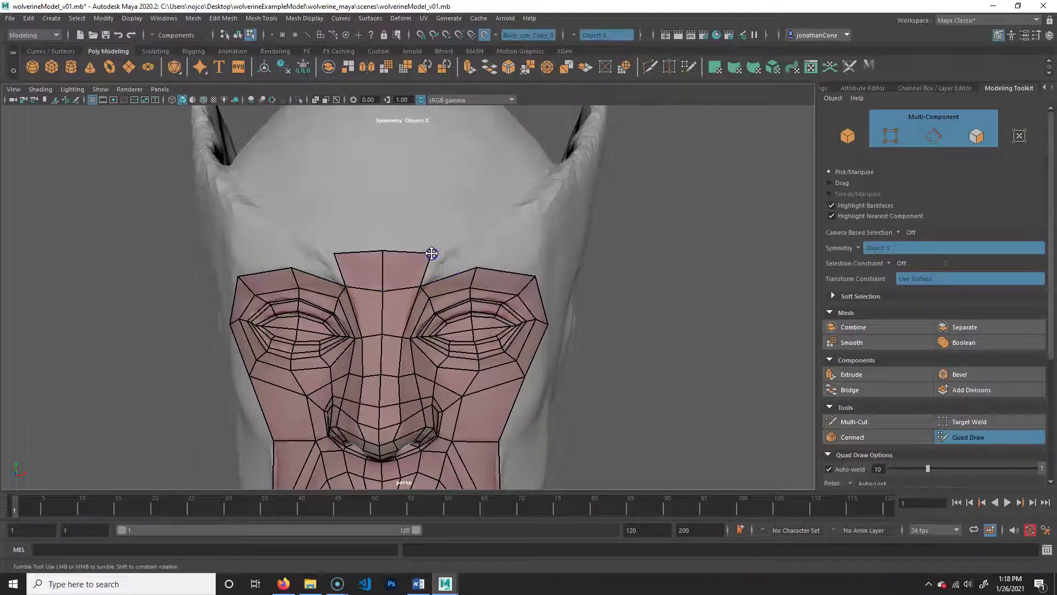
# Place a guide point above the middle of the brow and fill the quad joining it to the central forehead quads
pyautogui.keyDown('alt'); pyautogui.moveTo(475, 281); pyautogui.dragTo(391, 267); pyautogui.keyUp('alt')
pyautogui.click(428, 220)
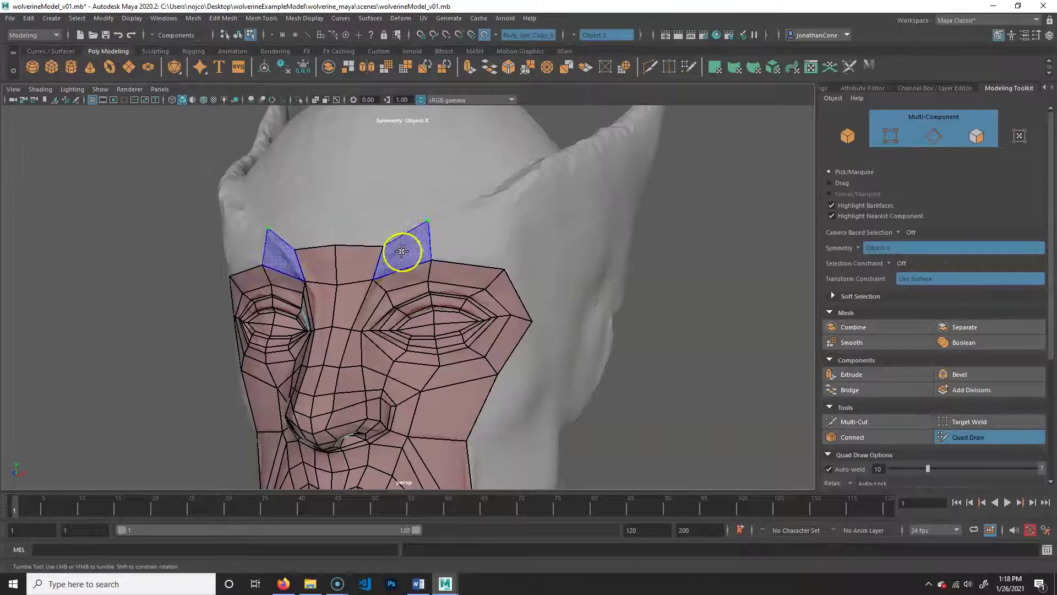
pyautogui.keyDown('shift'); pyautogui.click(425, 237); pyautogui.keyUp('shift')
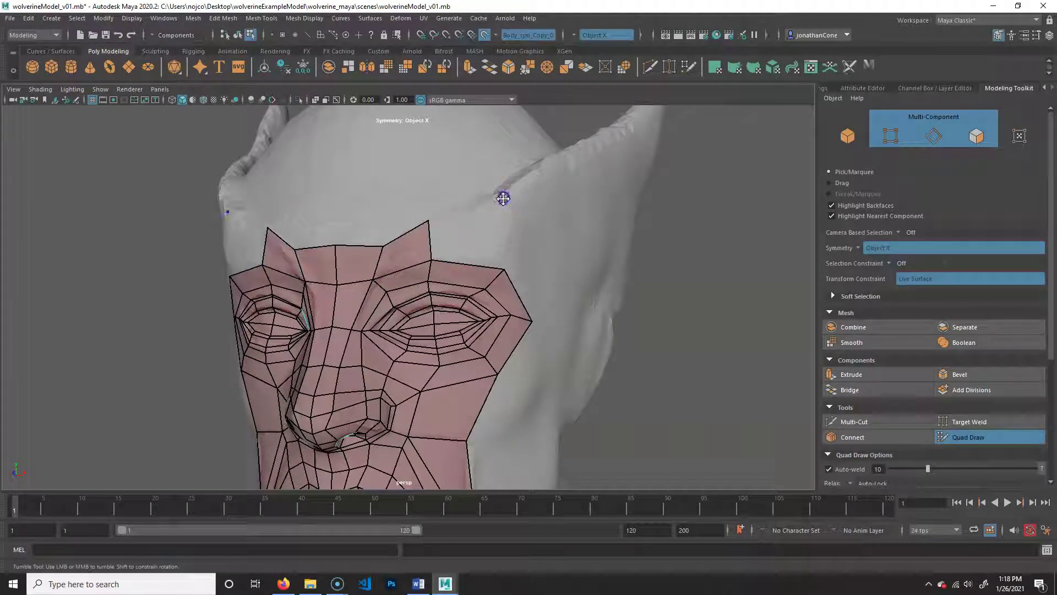
# Fill the quad above the outer brow, and extend the row with another mirrored quad onto the upper temple
pyautogui.keyDown('shift'); pyautogui.click(477, 238); pyautogui.keyUp('shift')
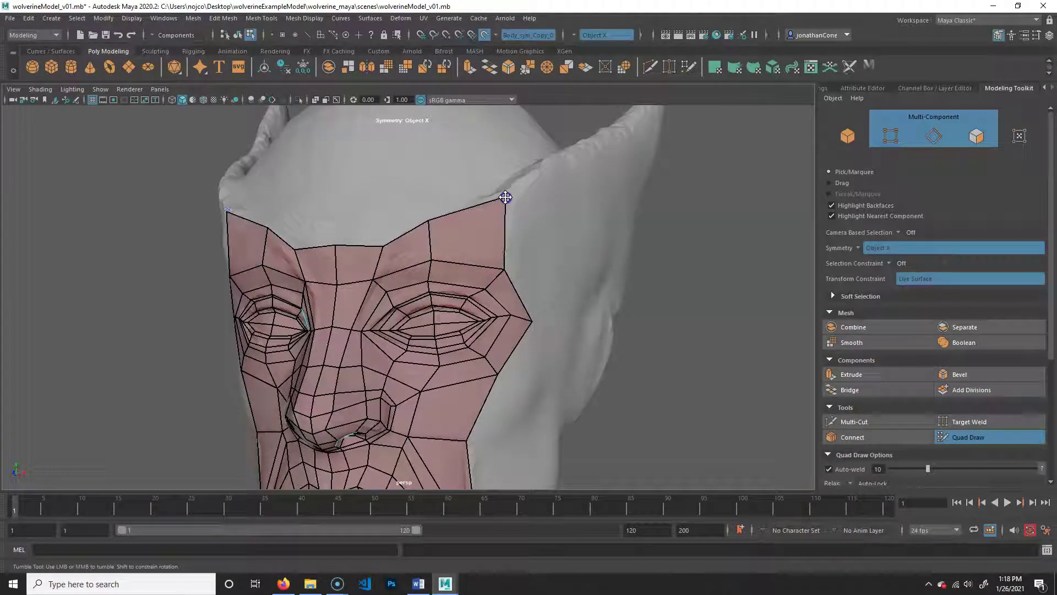
pyautogui.moveTo(502, 268); pyautogui.dragTo(524, 339)
pyautogui.keyDown('alt'); pyautogui.moveTo(524, 339); pyautogui.dragTo(493, 378, button='right'); pyautogui.keyUp('alt')
pyautogui.keyDown('alt'); pyautogui.moveTo(493, 377); pyautogui.dragTo(463, 394); pyautogui.keyUp('alt')
pyautogui.keyDown('alt'); pyautogui.moveTo(463, 394); pyautogui.dragTo(489, 326, button='middle'); pyautogui.keyUp('alt')
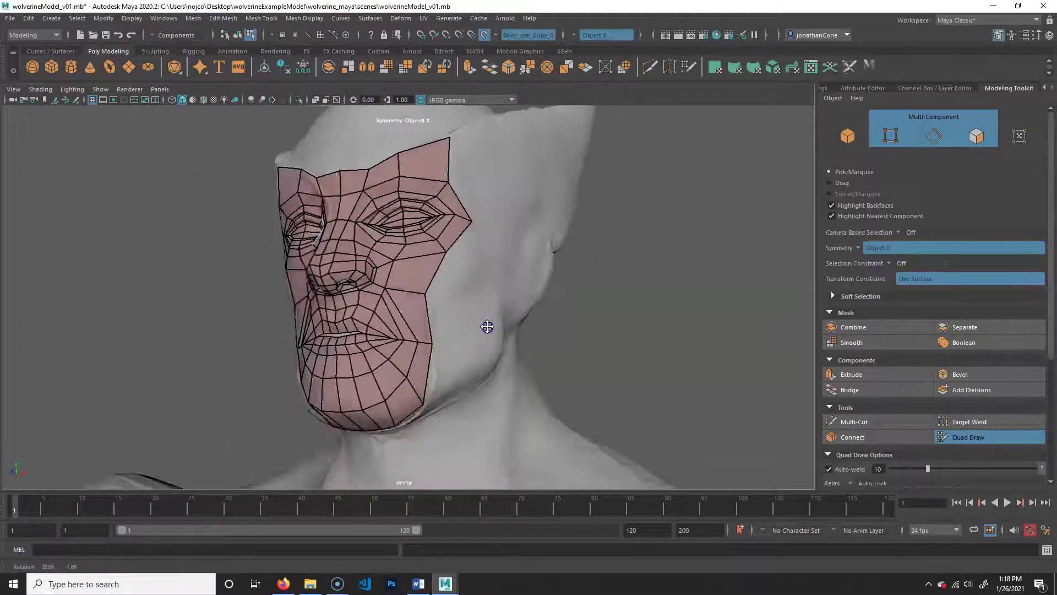
pyautogui.keyDown('alt'); pyautogui.moveTo(488, 327); pyautogui.dragTo(499, 326, button='right'); pyautogui.keyUp('alt')
pyautogui.keyDown('alt'); pyautogui.moveTo(499, 327); pyautogui.dragTo(466, 279); pyautogui.keyUp('alt')
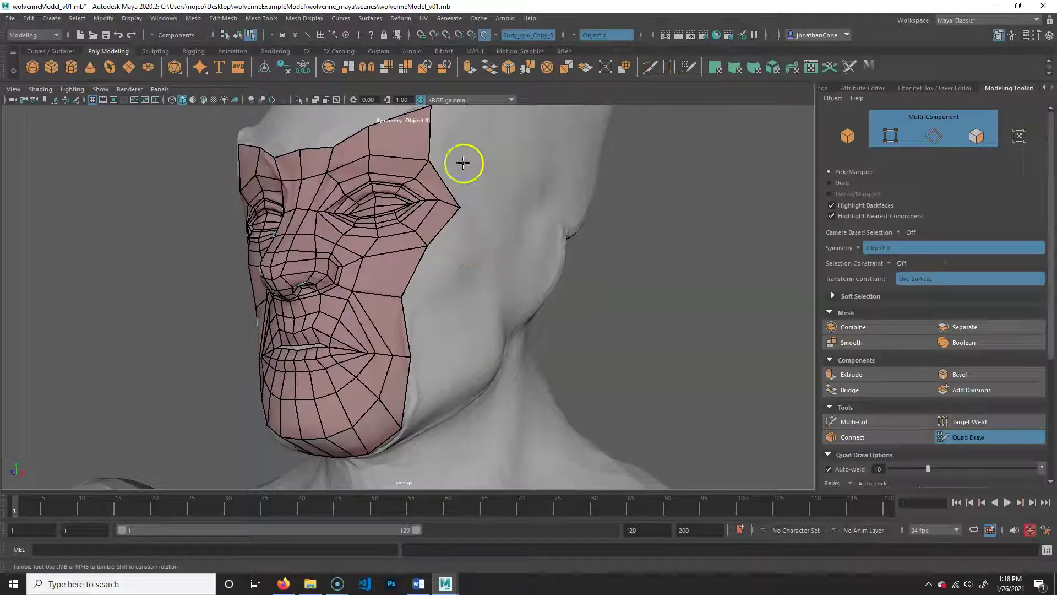
pyautogui.keyDown('alt'); pyautogui.moveTo(476, 148); pyautogui.dragTo(470, 191, button='middle'); pyautogui.keyUp('alt')
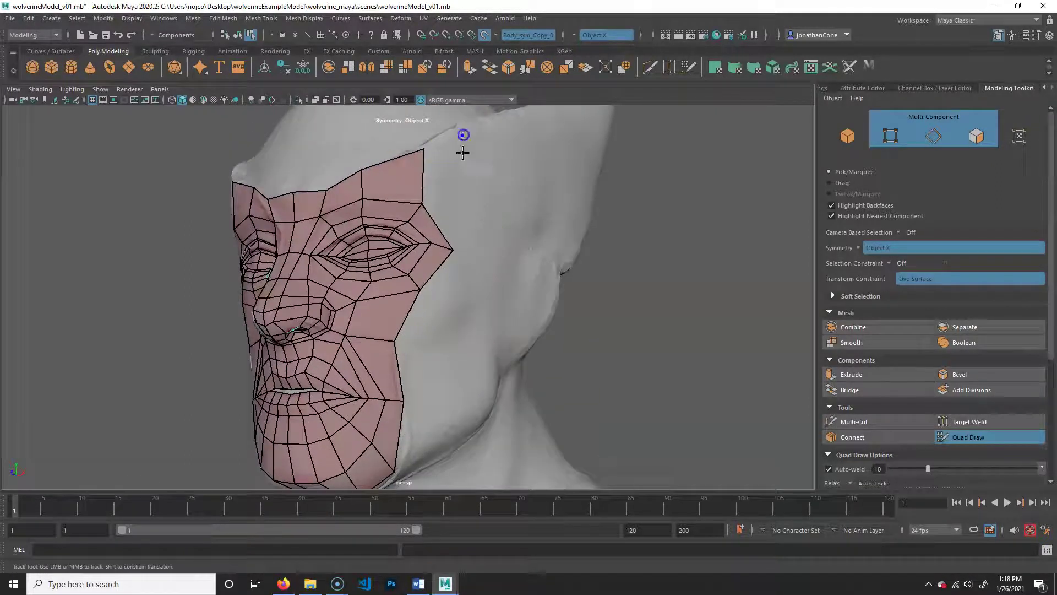
pyautogui.click(472, 195)
pyautogui.keyDown('shift'); pyautogui.click(452, 173); pyautogui.keyUp('shift')
# Place guide points down the side of the face and fill three mirrored quads from the eye's outer corner to the cheek
pyautogui.click(477, 256)
pyautogui.keyDown('shift'); pyautogui.click(460, 219); pyautogui.keyUp('shift')
pyautogui.click(468, 297)
pyautogui.keyDown('shift'); pyautogui.click(448, 269); pyautogui.keyUp('shift')
pyautogui.click(451, 347)
pyautogui.keyDown('shift'); pyautogui.click(425, 321); pyautogui.keyUp('shift')
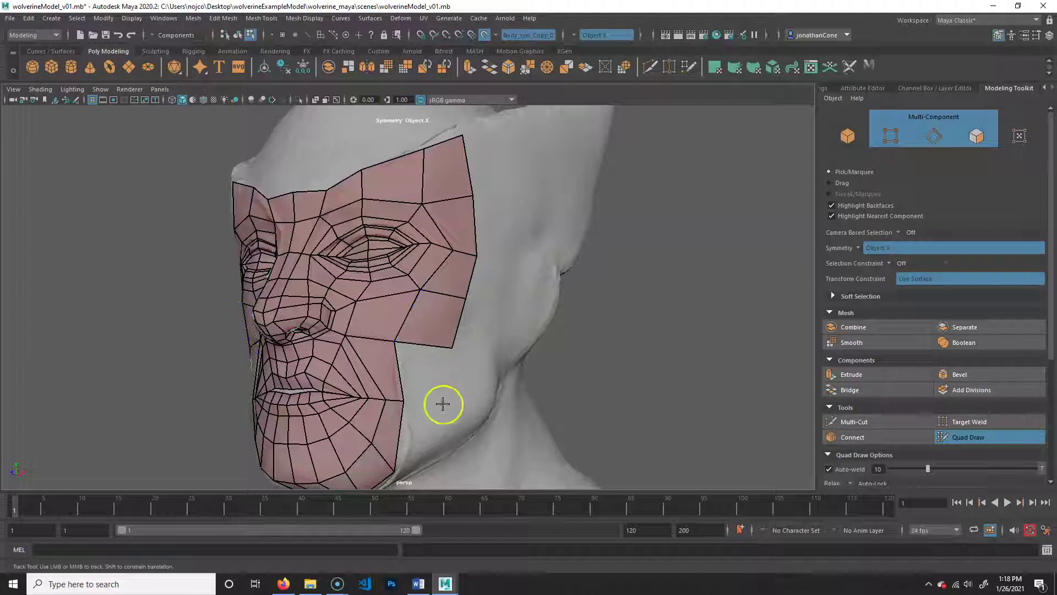
# Place guide points beside the mouth and on the jawline, and fill the two mirrored quads along the side of the jaw
pyautogui.click(448, 409)
pyautogui.keyDown('shift'); pyautogui.click(446, 410); pyautogui.keyUp('shift')
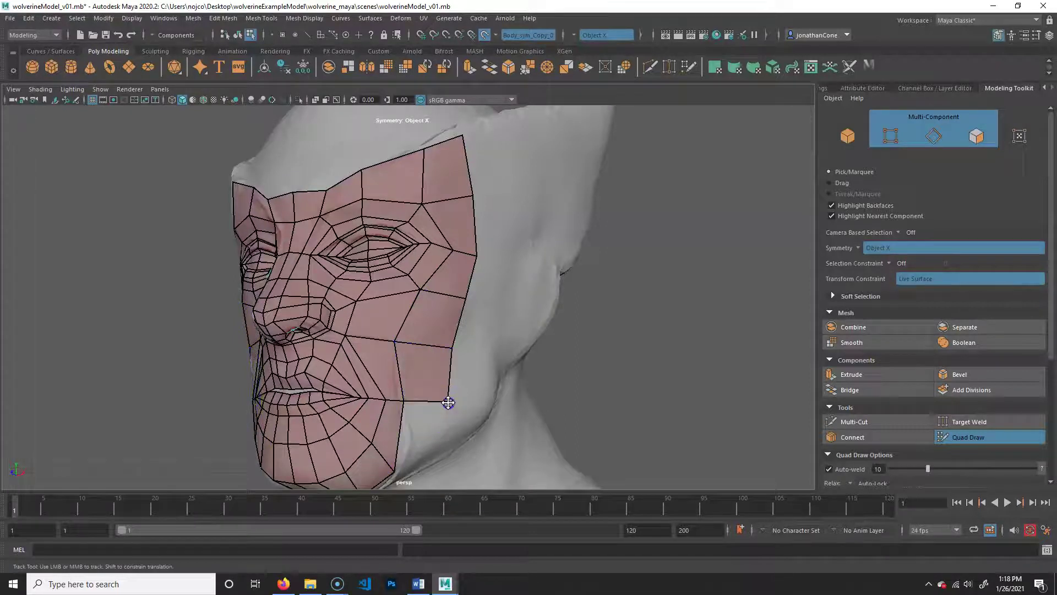
pyautogui.click(441, 445)
pyautogui.keyDown('shift'); pyautogui.click(422, 439); pyautogui.keyUp('shift')
# Examine the extended face mesh from the front and both sides, checking the forehead edge, cheeks and jawline
pyautogui.keyDown('alt'); pyautogui.moveTo(493, 389); pyautogui.dragTo(402, 388, button='right'); pyautogui.keyUp('alt')
pyautogui.keyDown('alt'); pyautogui.moveTo(401, 387); pyautogui.dragTo(448, 399); pyautogui.keyUp('alt')
pyautogui.keyDown('alt'); pyautogui.moveTo(449, 398); pyautogui.dragTo(443, 396, button='middle'); pyautogui.keyUp('alt')
pyautogui.keyDown('alt'); pyautogui.moveTo(322, 345); pyautogui.dragTo(389, 325, button='right'); pyautogui.keyUp('alt')
pyautogui.keyDown('alt'); pyautogui.moveTo(437, 185); pyautogui.dragTo(425, 240, button='middle'); pyautogui.keyUp('alt')
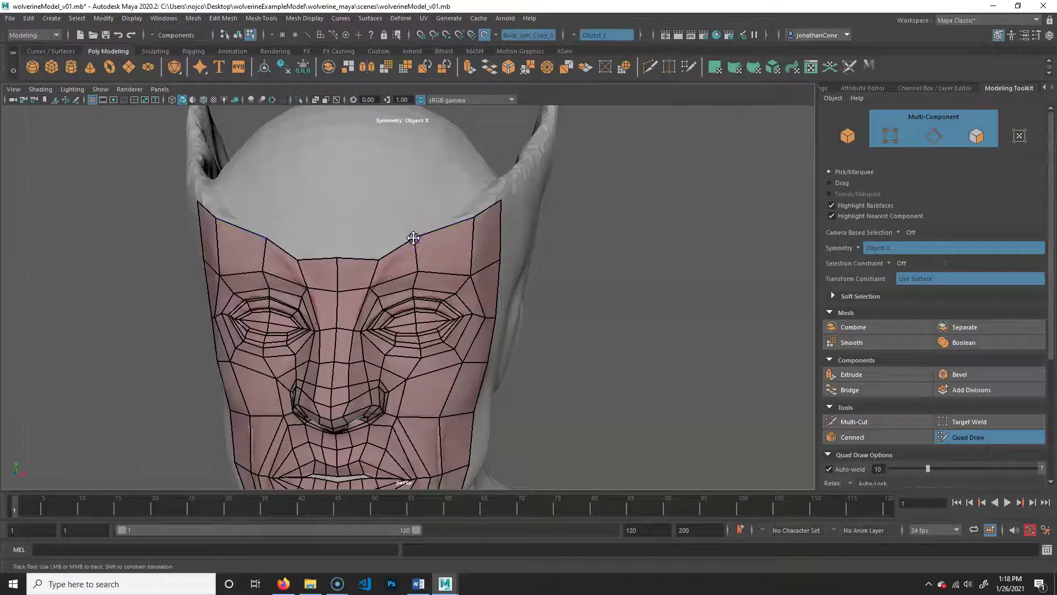
pyautogui.moveTo(367, 261)
pyautogui.mouseDown()
pyautogui.moveTo(250, 285)
pyautogui.moveTo(306, 320)
pyautogui.moveTo(330, 308)
pyautogui.moveTo(337, 288)
pyautogui.moveTo(334, 295)
pyautogui.mouseUp()
pyautogui.scroll(-3, 323, 272)
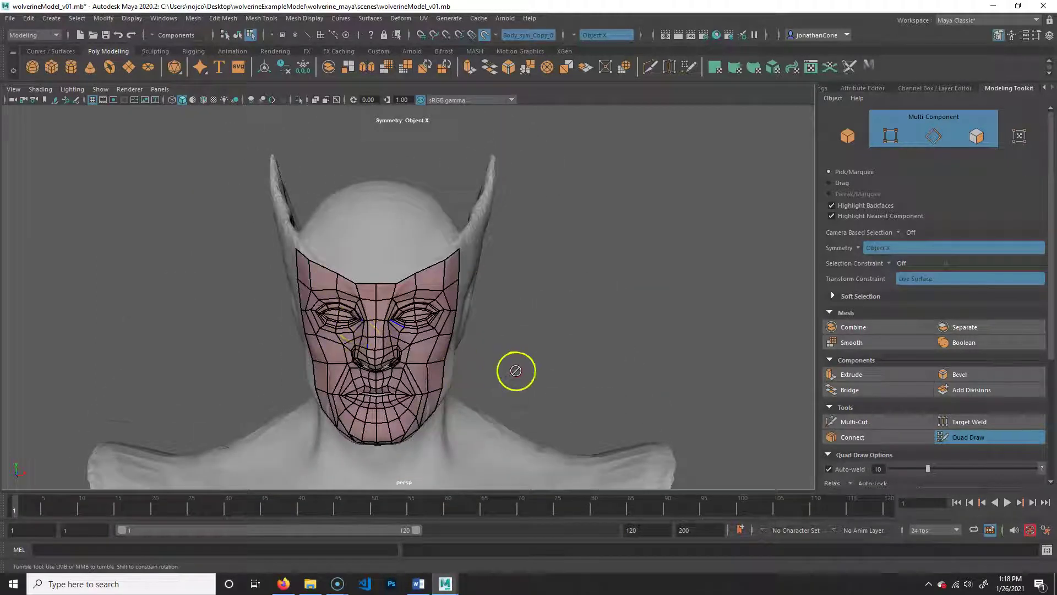
pyautogui.keyDown('alt'); pyautogui.moveTo(516, 370); pyautogui.dragTo(513, 306, button='middle'); pyautogui.keyUp('alt')
pyautogui.keyDown('alt'); pyautogui.moveTo(513, 306); pyautogui.dragTo(468, 325, button='right'); pyautogui.keyUp('alt')
pyautogui.keyDown('alt'); pyautogui.moveTo(468, 325); pyautogui.dragTo(288, 316); pyautogui.keyUp('alt')
pyautogui.keyDown('alt'); pyautogui.moveTo(288, 316); pyautogui.dragTo(461, 351, button='right'); pyautogui.keyUp('alt')
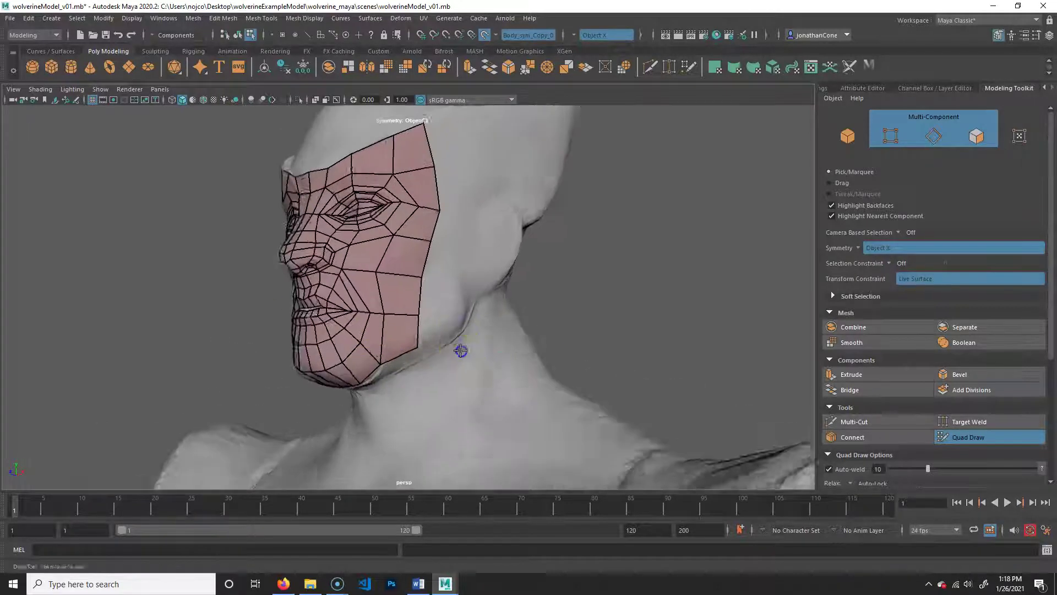
pyautogui.keyDown('alt'); pyautogui.moveTo(461, 350); pyautogui.dragTo(374, 350); pyautogui.keyUp('alt')
pyautogui.moveTo(444, 354)
pyautogui.keyDown('alt'); pyautogui.mouseDown()
pyautogui.moveTo(538, 368)
pyautogui.moveTo(529, 363)
pyautogui.mouseUp(); pyautogui.keyUp('alt')
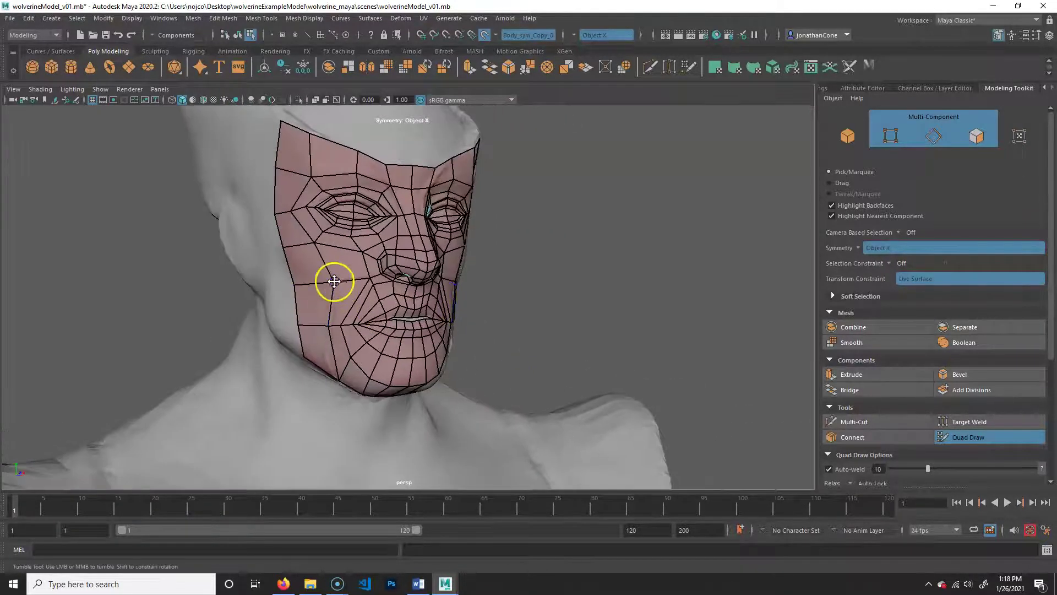
pyautogui.keyDown('alt'); pyautogui.moveTo(453, 352); pyautogui.dragTo(434, 362); pyautogui.keyUp('alt')
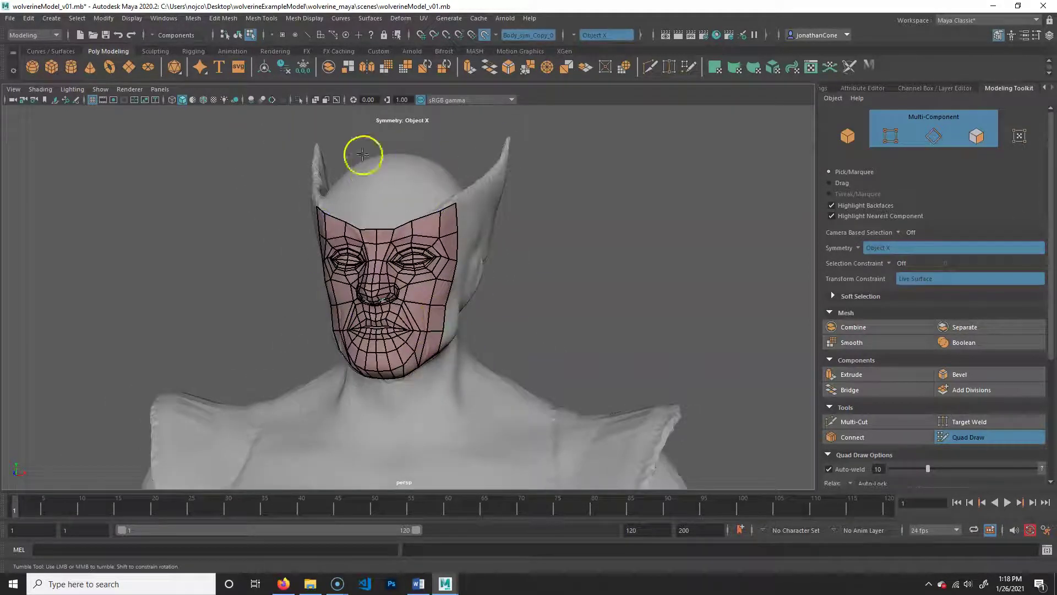